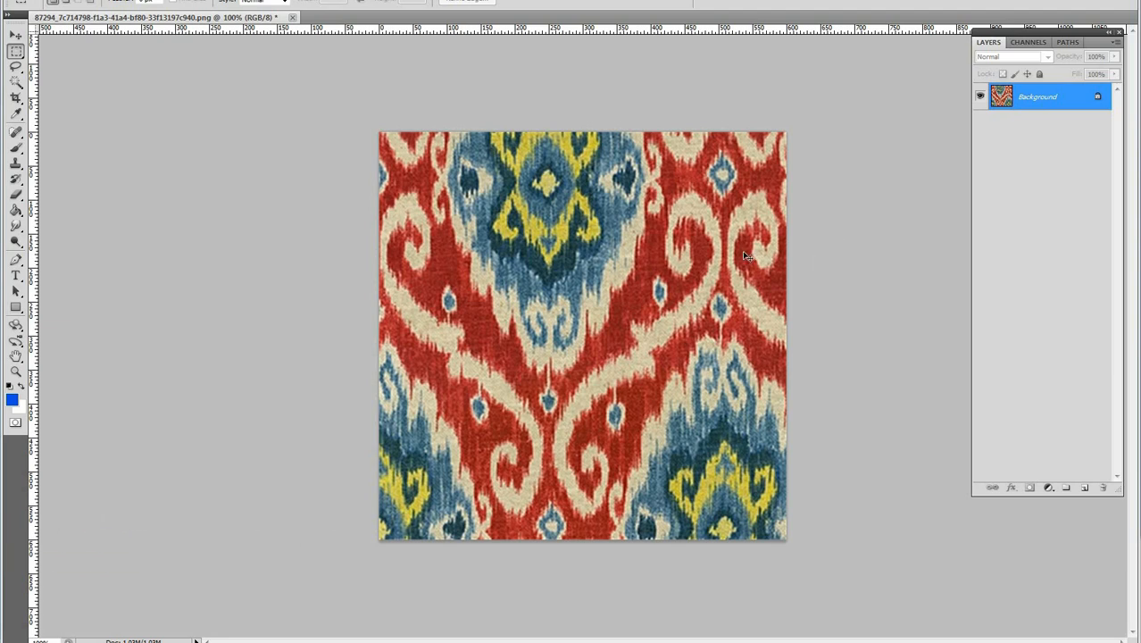
Resample the image to a resolution of 300 pixels/inch
{"action": "left_click_drag", "start_coordinate": [727, 261], "coordinate": [719, 263]}
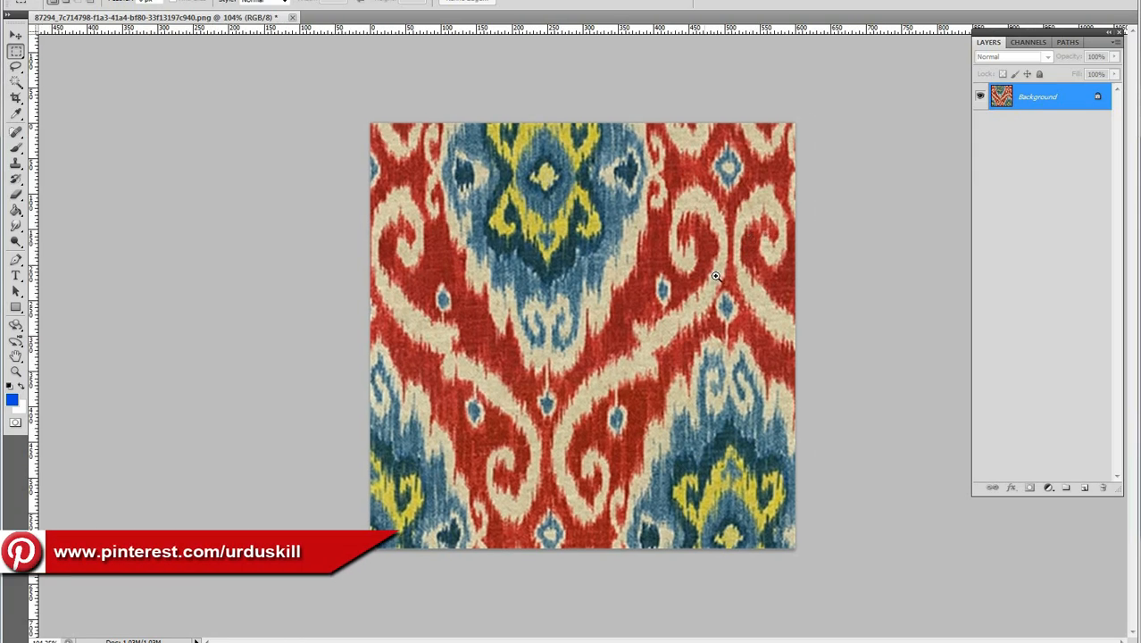
{"action": "left_click_drag", "start_coordinate": [740, 282], "coordinate": [744, 283]}
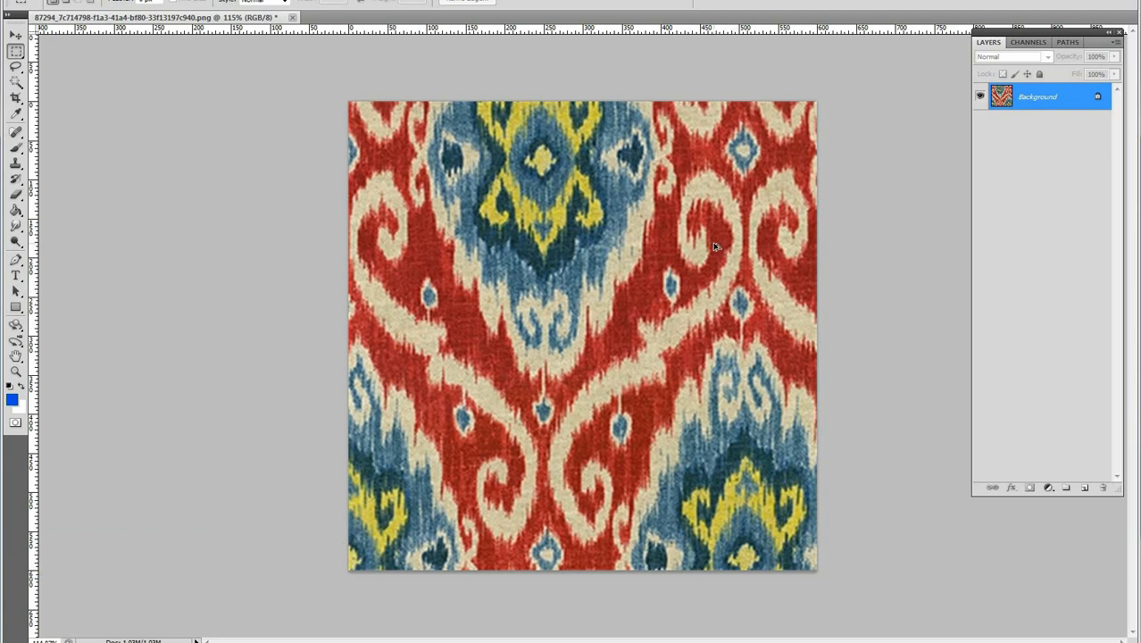
{"action": "key", "text": "ctrl+alt+i"}
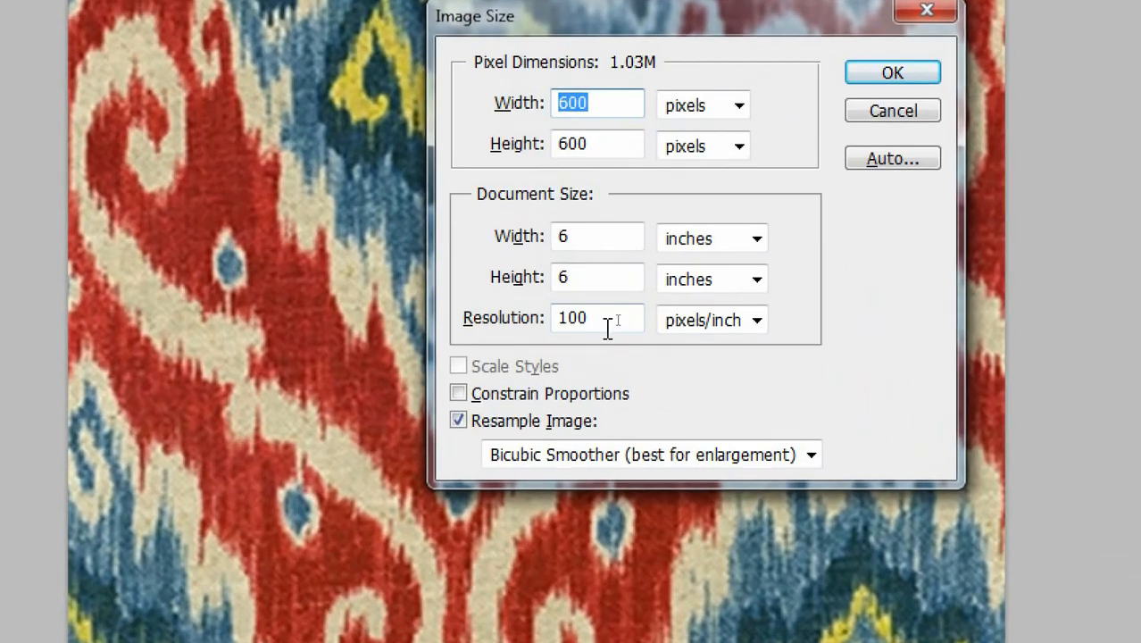
{"action": "left_click_drag", "start_coordinate": [618, 322], "coordinate": [581, 319]}
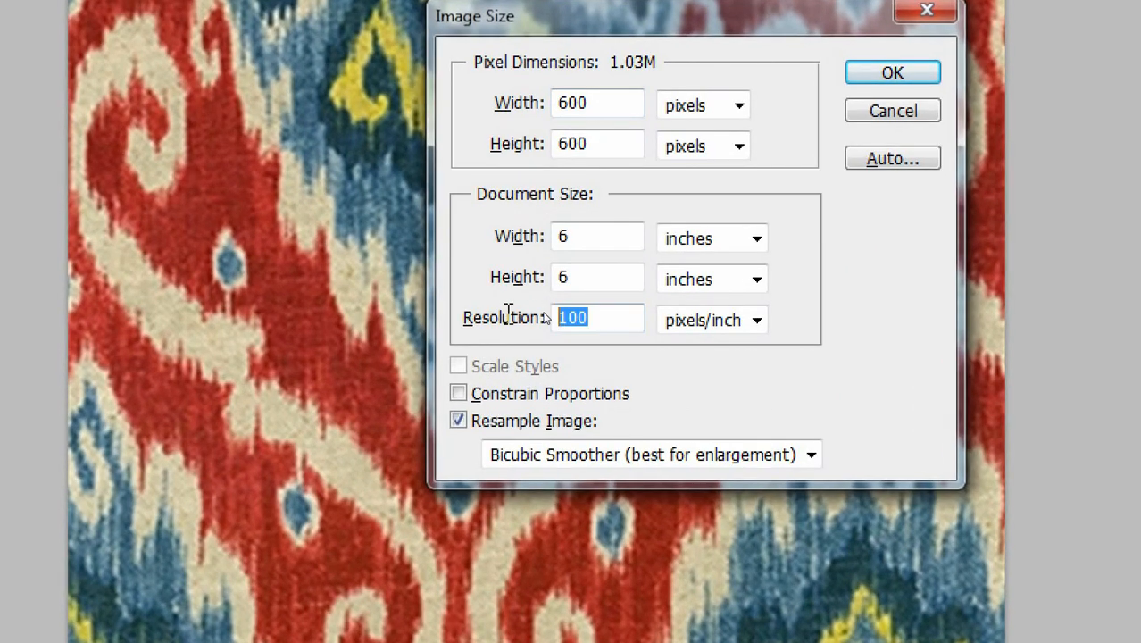
{"action": "type", "text": "300"}
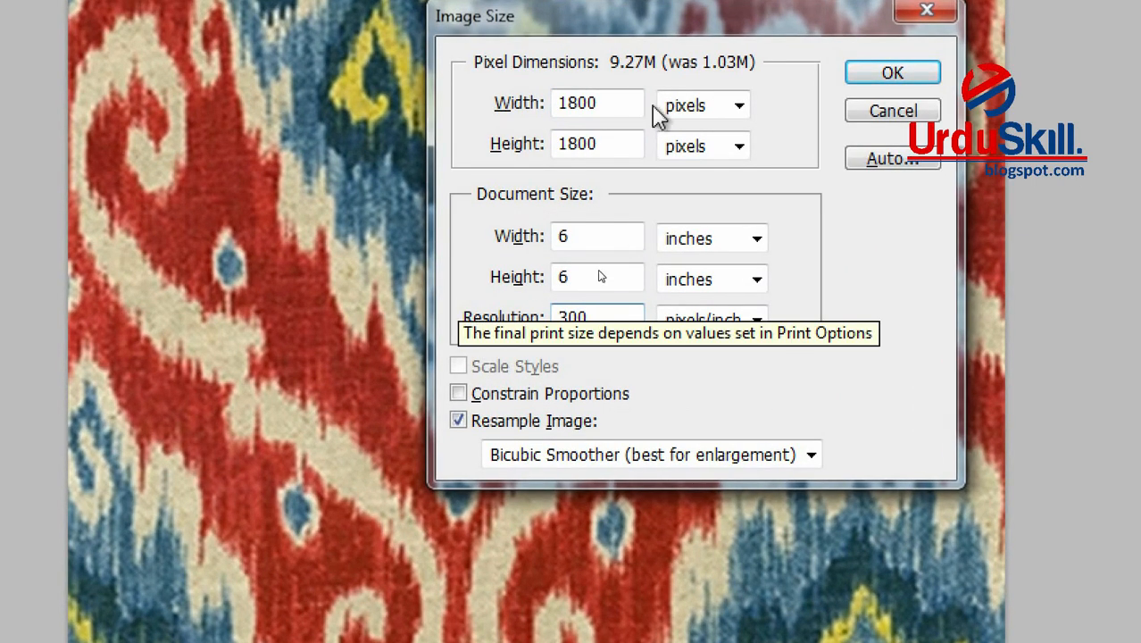
{"action": "left_click", "coordinate": [586, 233]}
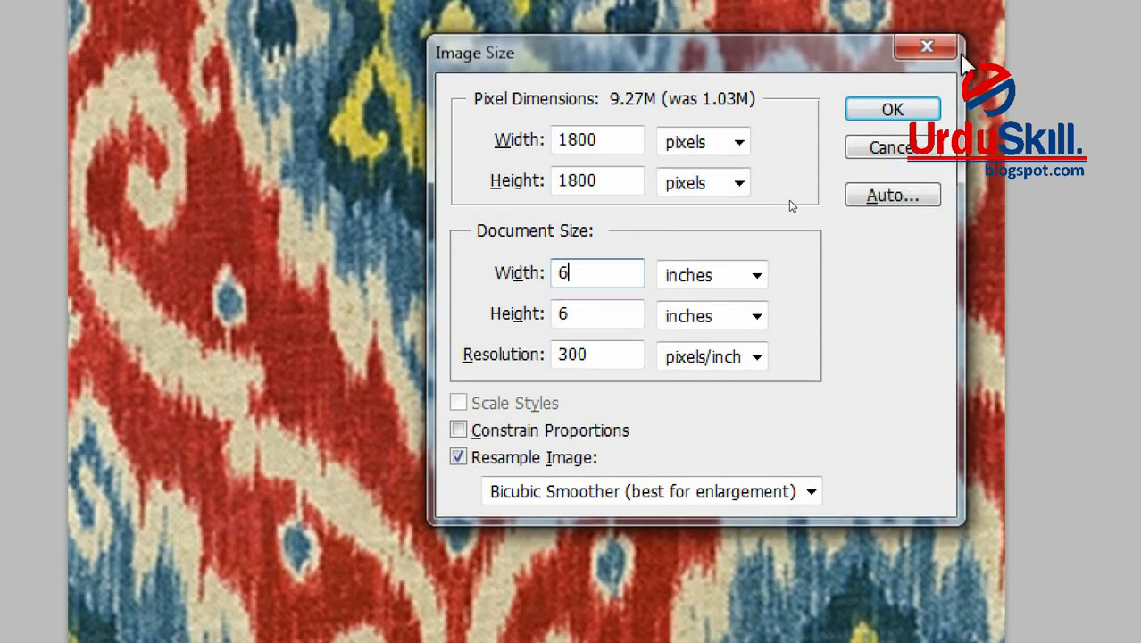
{"action": "left_click", "coordinate": [920, 108]}
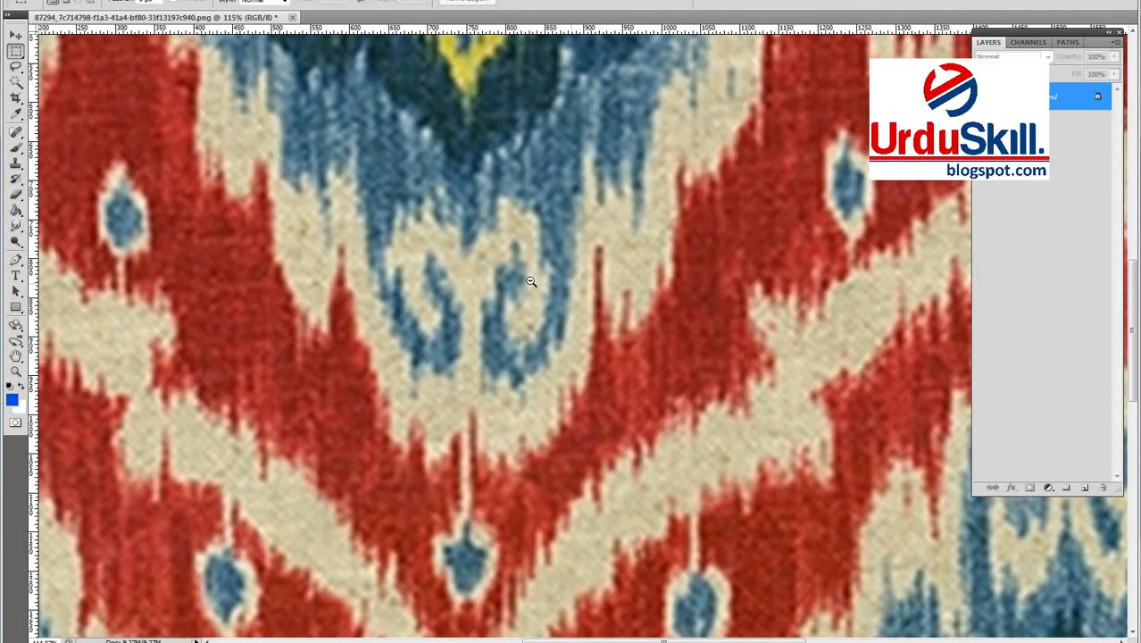
{"action": "scroll", "coordinate": [622, 266], "scroll_direction": "down", "scroll_amount": 9}
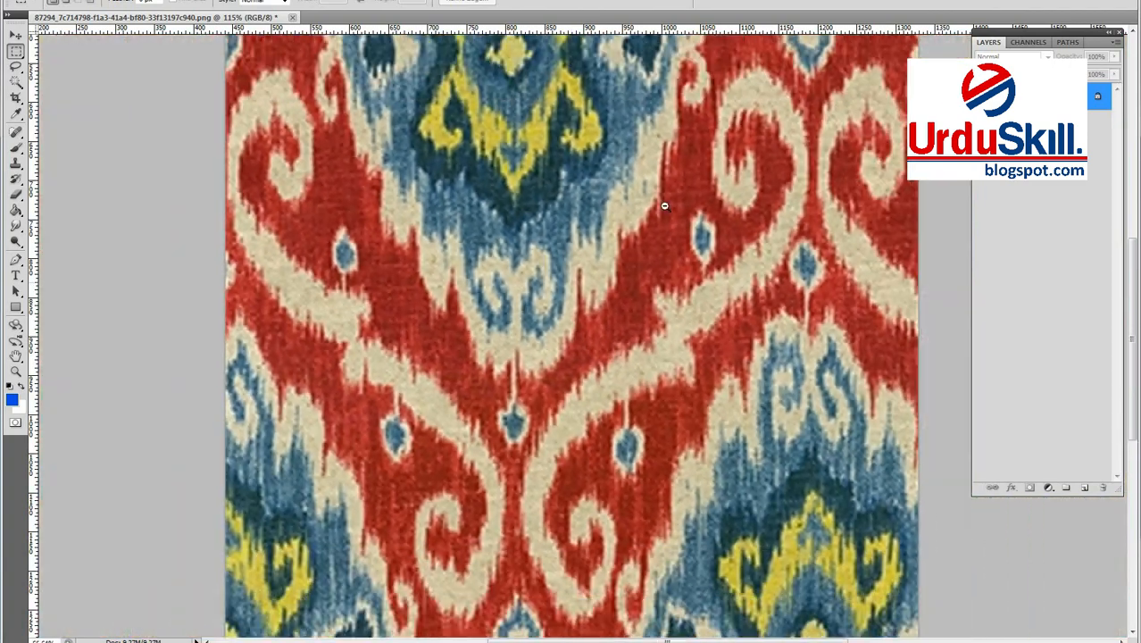
Add a new spot color channel named Offwht with a saturated pink display colour
{"action": "left_click", "coordinate": [1027, 43]}
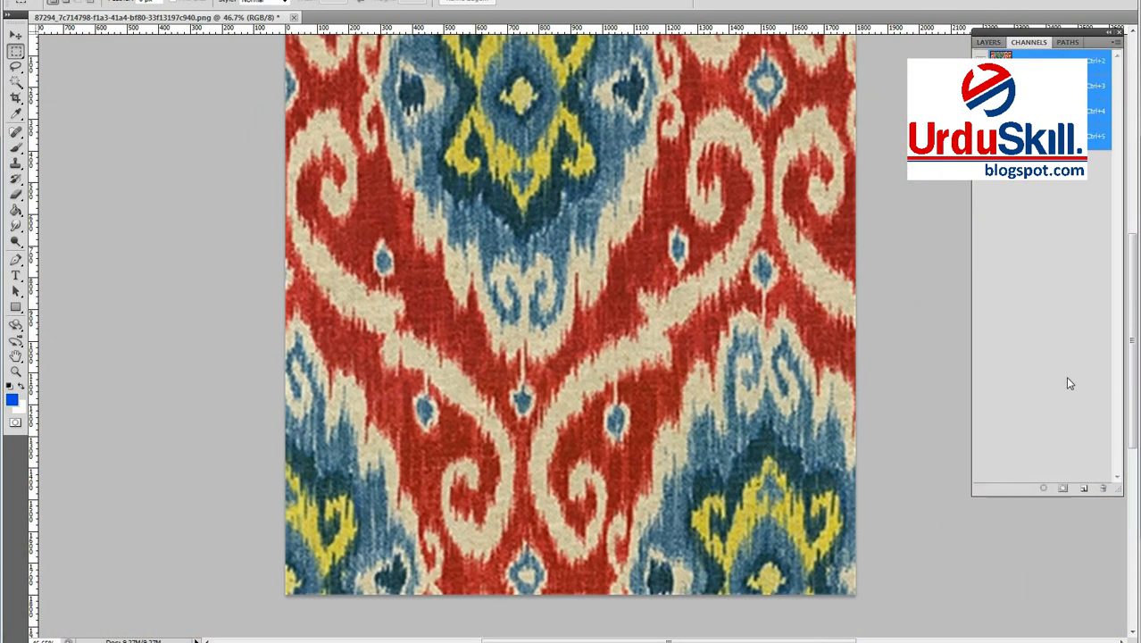
{"action": "left_click", "coordinate": [1084, 489]}
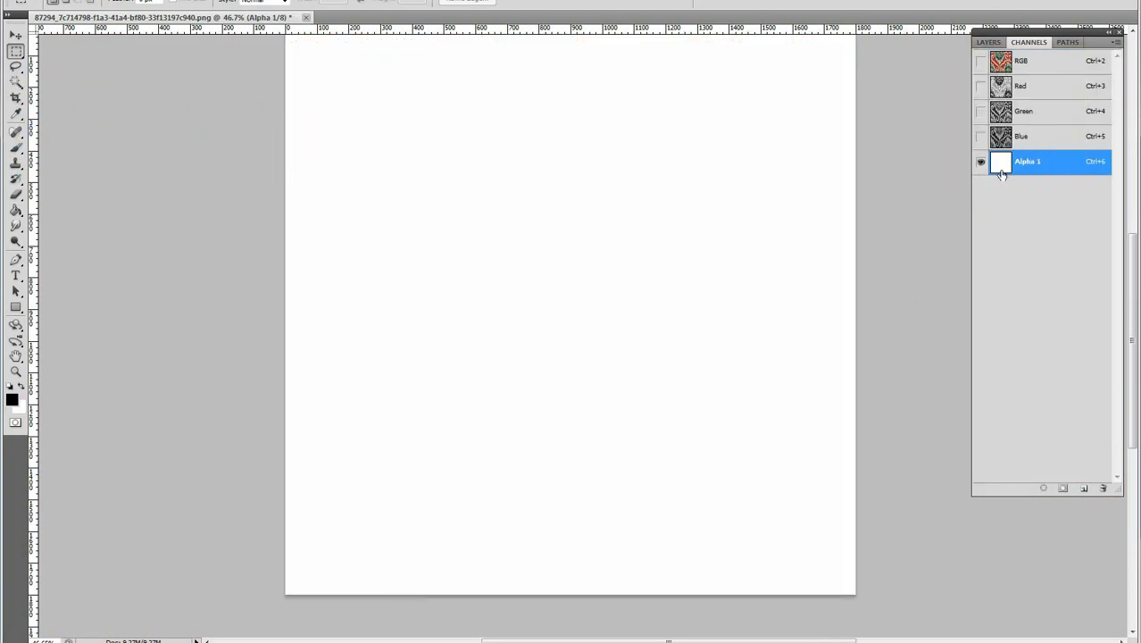
{"action": "key", "text": "grave"}
{"action": "double_click", "coordinate": [1001, 167]}
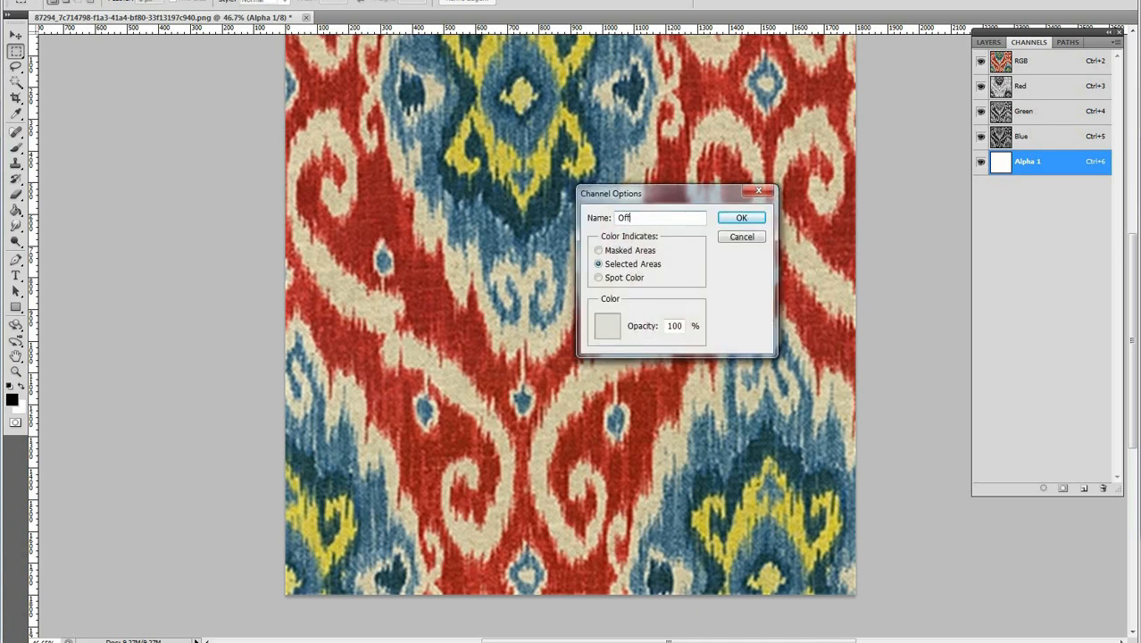
{"action": "left_click", "coordinate": [598, 278]}
{"action": "left_click", "coordinate": [607, 327]}
{"action": "left_click", "coordinate": [544, 409]}
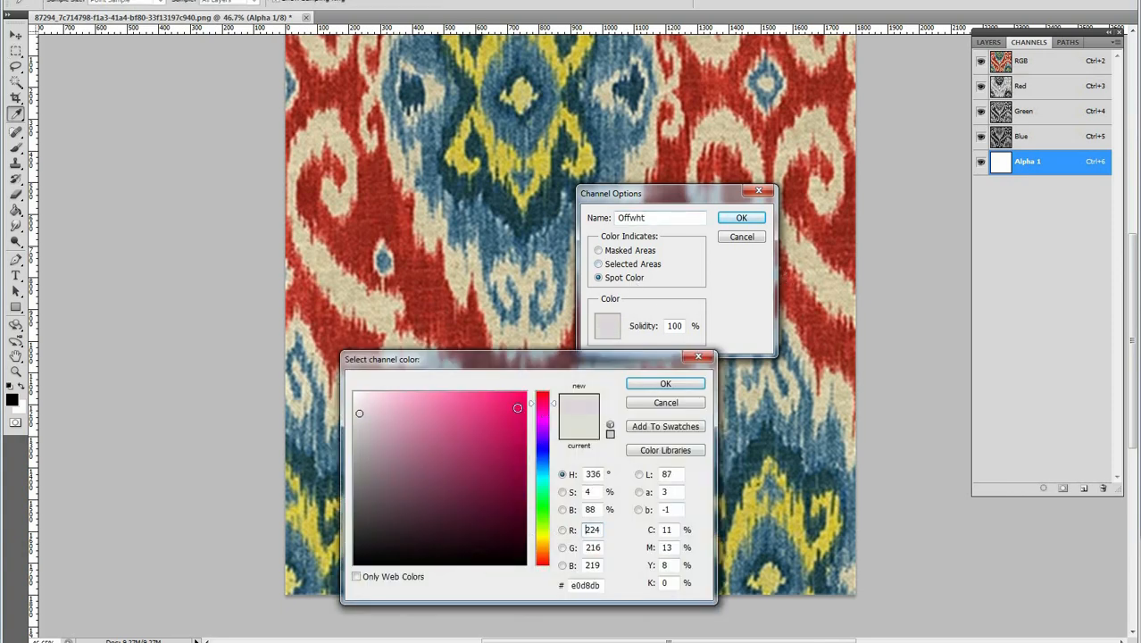
{"action": "left_click", "coordinate": [518, 408]}
{"action": "left_click", "coordinate": [665, 383]}
{"action": "left_click", "coordinate": [741, 218]}
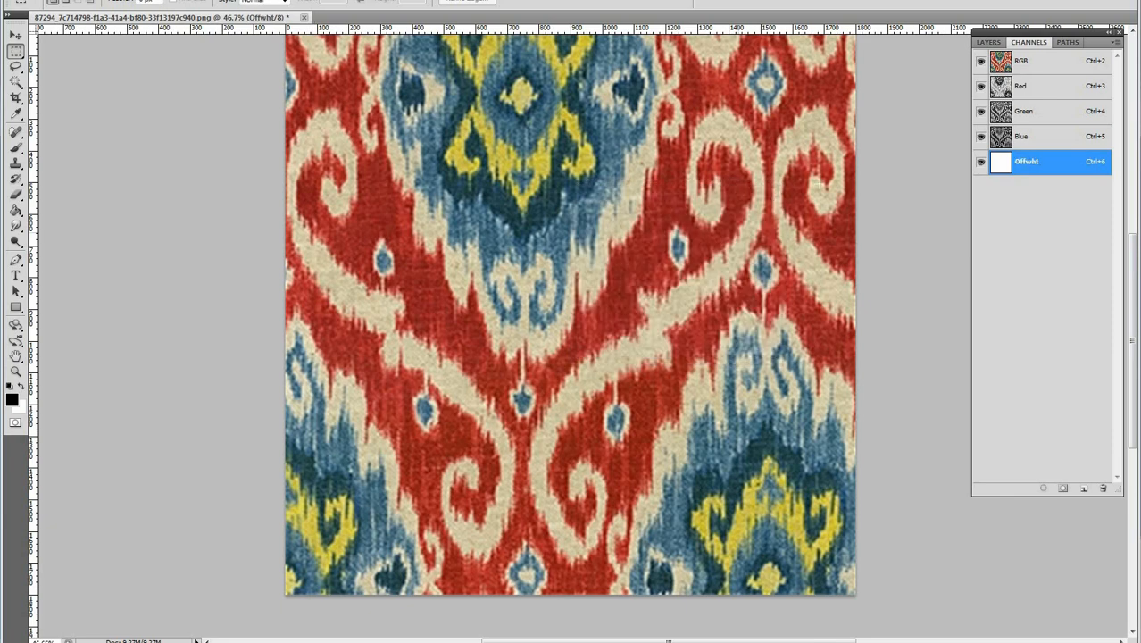
Start a Pen path around the inner curl of the upper cream scroll beside the blue-and-yellow motif, with the Offwht channel active
{"action": "left_click", "coordinate": [981, 61]}
{"action": "key", "text": "grave"}
{"action": "left_click_drag", "start_coordinate": [742, 133], "coordinate": [826, 143]}
{"action": "left_click_drag", "start_coordinate": [706, 244], "coordinate": [626, 282]}
{"action": "left_click_drag", "start_coordinate": [579, 236], "coordinate": [595, 239]}
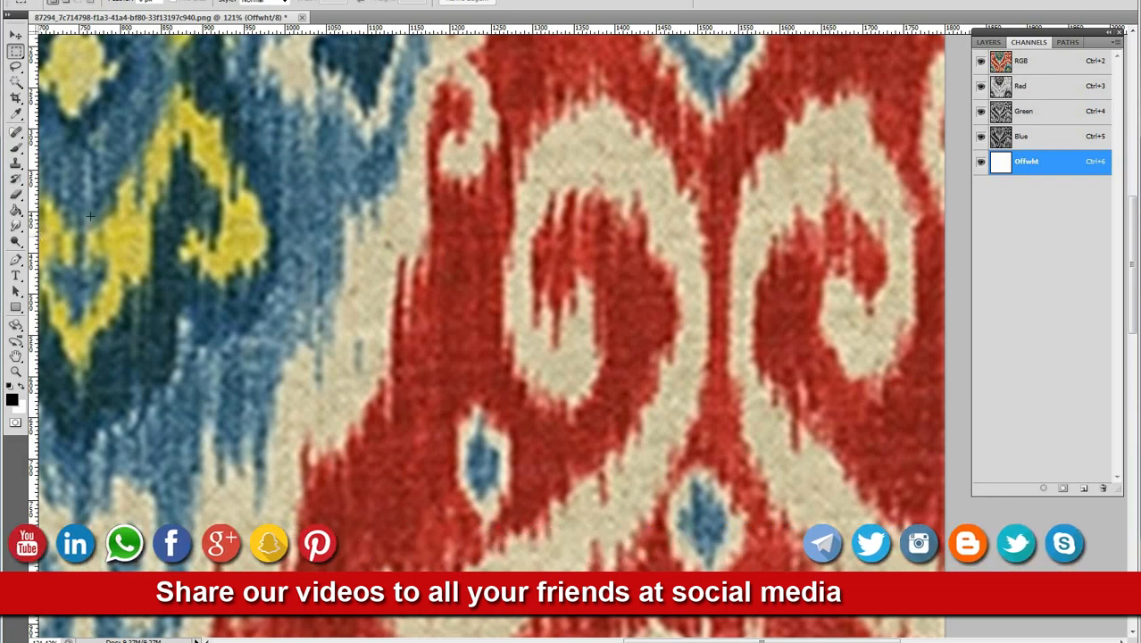
{"action": "left_click", "coordinate": [16, 260]}
{"action": "left_click_drag", "start_coordinate": [600, 314], "coordinate": [623, 313]}
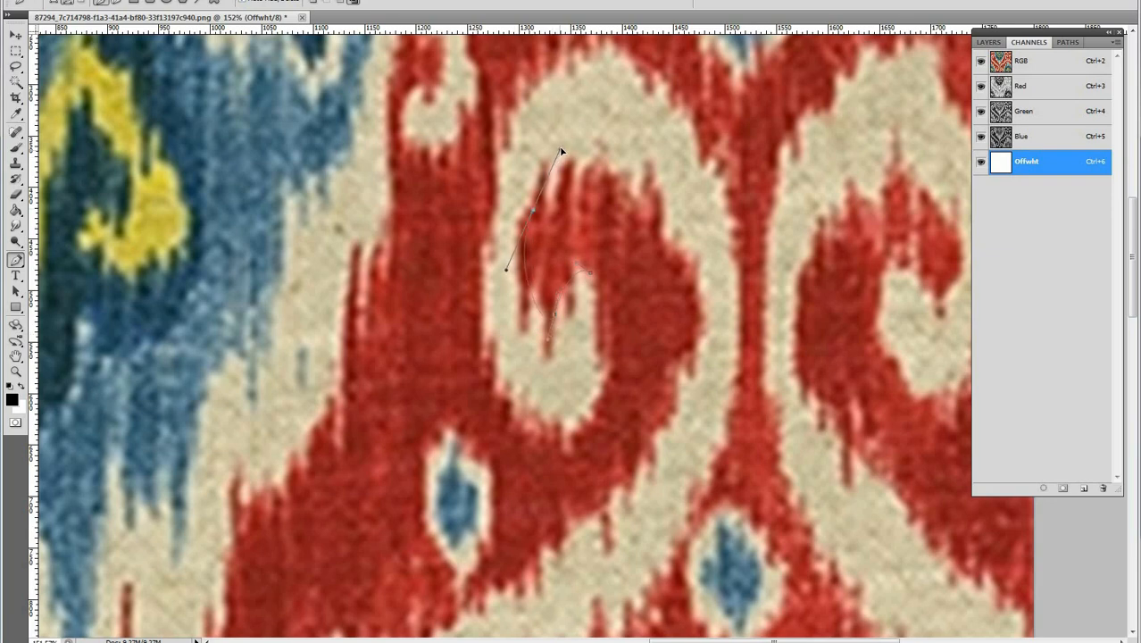
{"action": "left_click_drag", "start_coordinate": [696, 304], "coordinate": [711, 371]}
Continue the path down the scroll's inner edge to its pointed corner and along its cut lower end
{"action": "scroll", "coordinate": [635, 408], "scroll_direction": "down", "scroll_amount": 2}
{"action": "left_click_drag", "start_coordinate": [652, 445], "coordinate": [672, 216]}
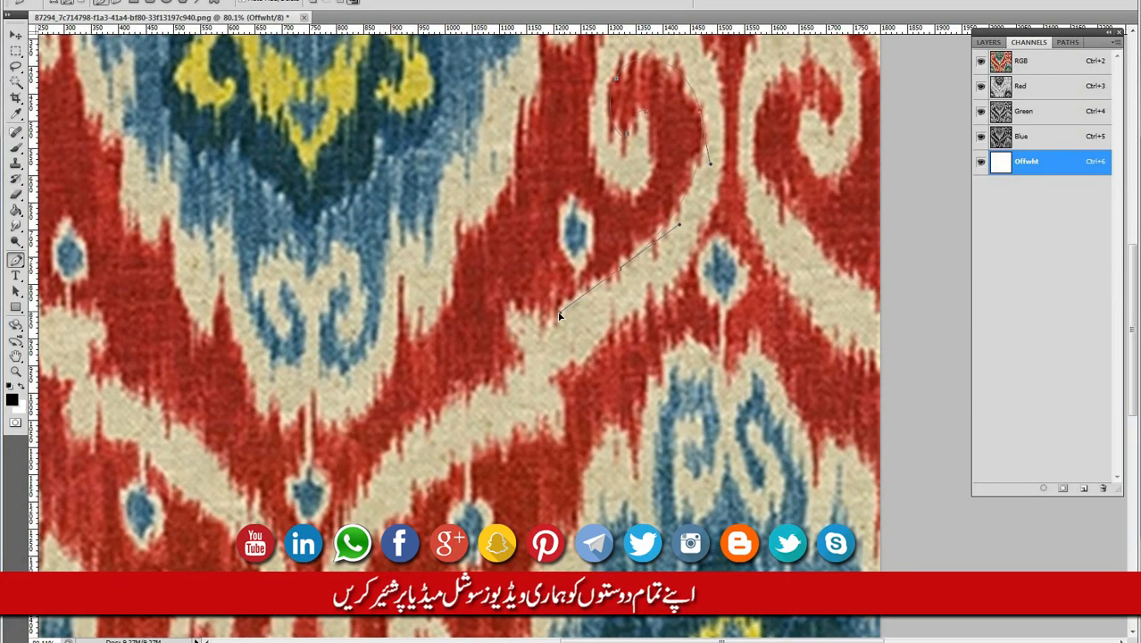
{"action": "left_click", "coordinate": [477, 313]}
{"action": "left_click_drag", "start_coordinate": [517, 336], "coordinate": [513, 337]}
{"action": "left_click", "coordinate": [532, 364]}
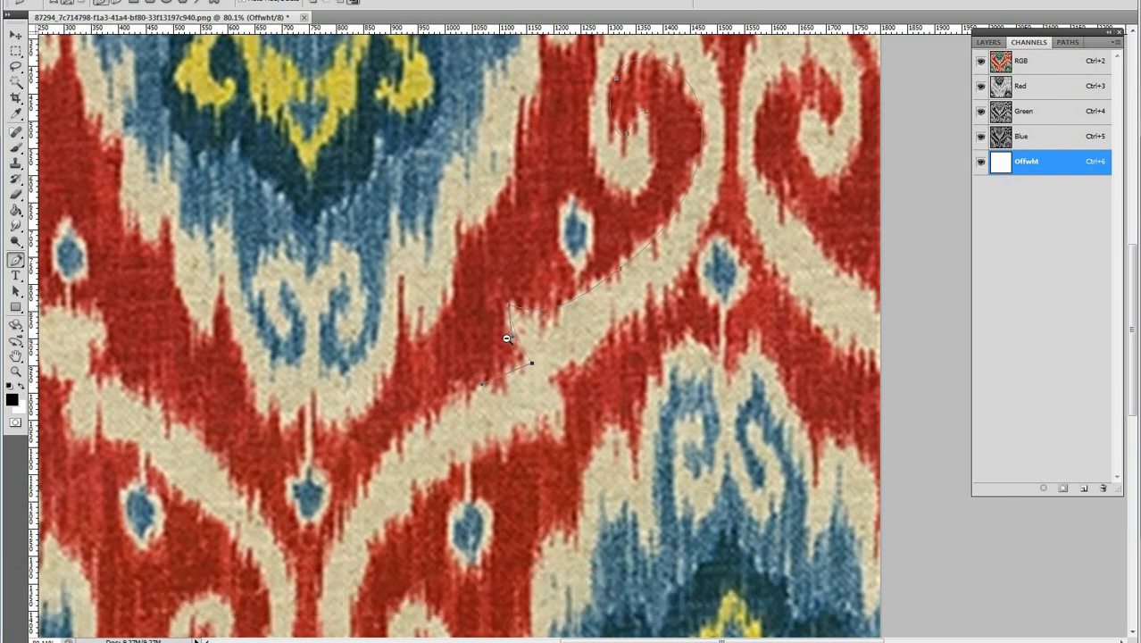
{"action": "left_click", "coordinate": [506, 339], "text": "alt"}
{"action": "left_click_drag", "start_coordinate": [497, 368], "coordinate": [488, 335]}
{"action": "left_click", "coordinate": [560, 306], "text": "ctrl"}
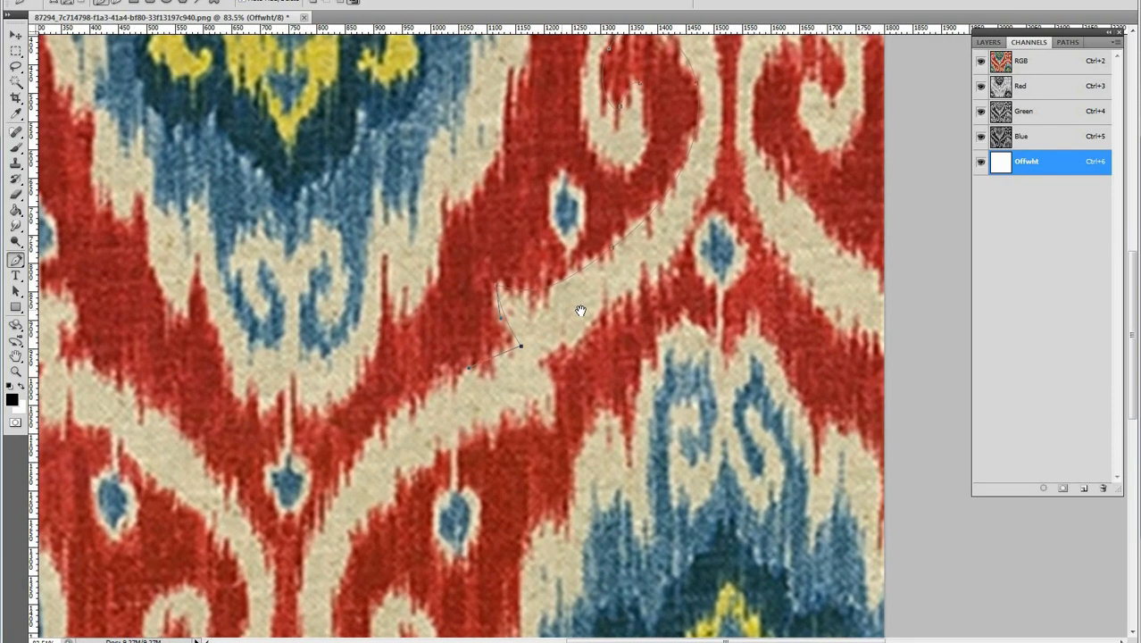
Stroke the inner-edge path with a 4 px Pencil on the Offwht channel and dismiss the path
{"action": "key", "text": "b"}
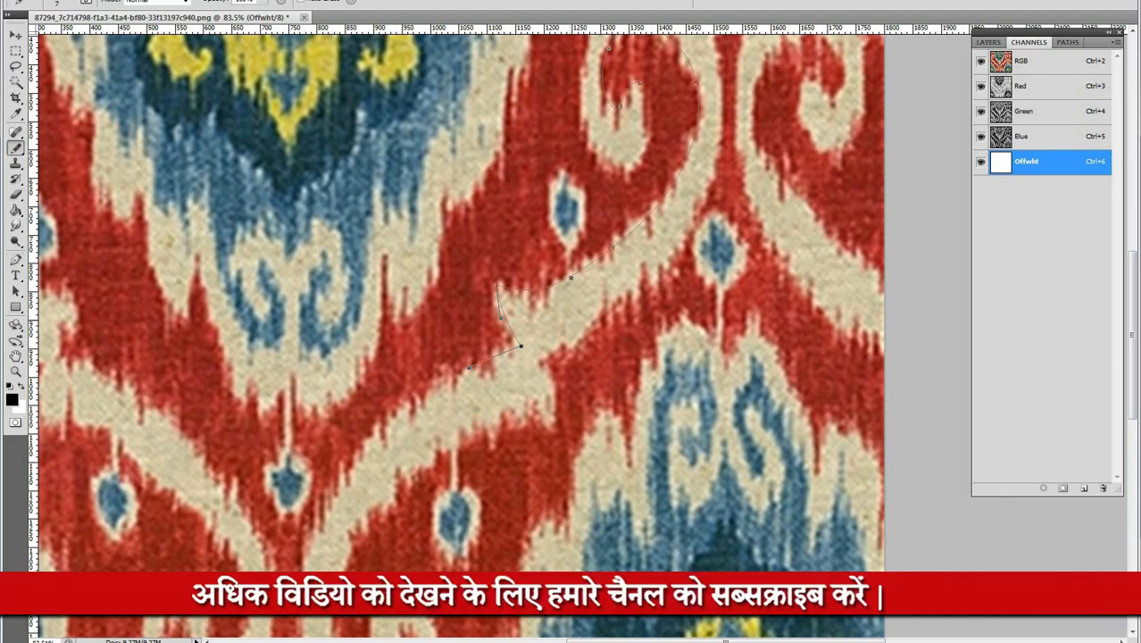
{"action": "left_click", "coordinate": [579, 273], "text": "ctrl"}
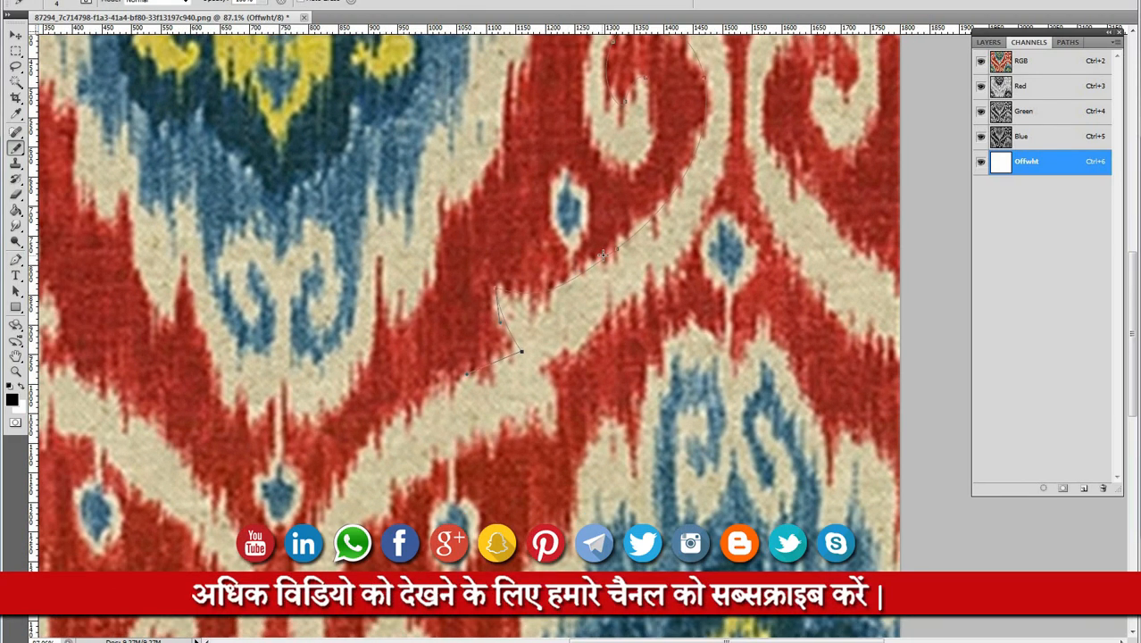
{"action": "key", "text": "Return"}
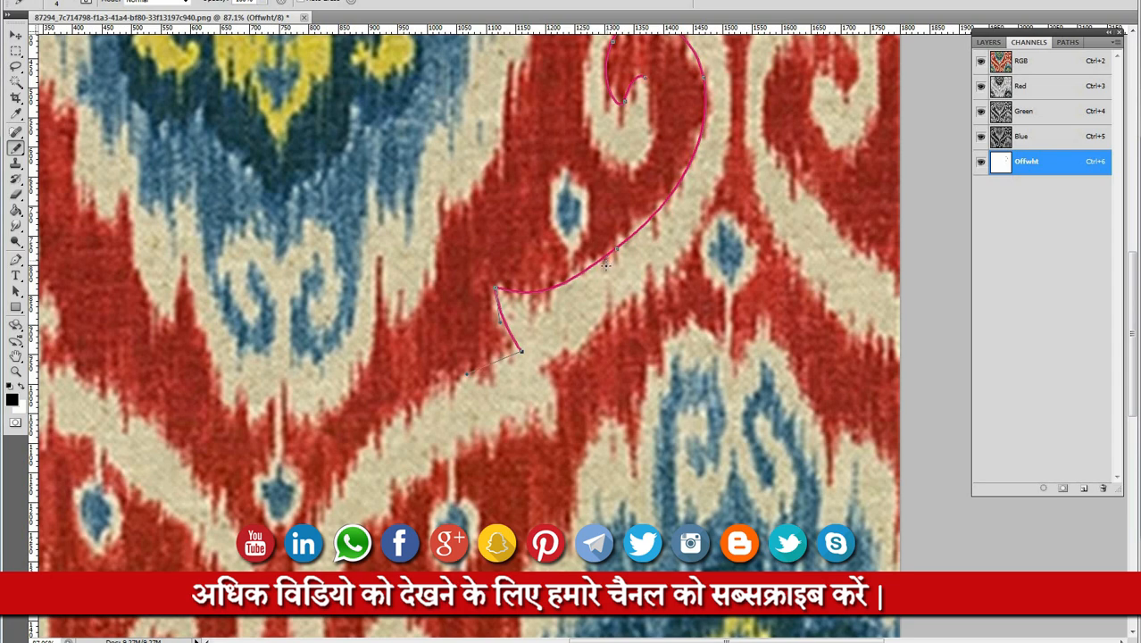
{"action": "key", "text": "p"}
{"action": "key", "text": "Return"}
Trace a new Pen path from the scroll's inner tip around the outside of its upper curl
{"action": "left_click_drag", "start_coordinate": [671, 218], "coordinate": [638, 375]}
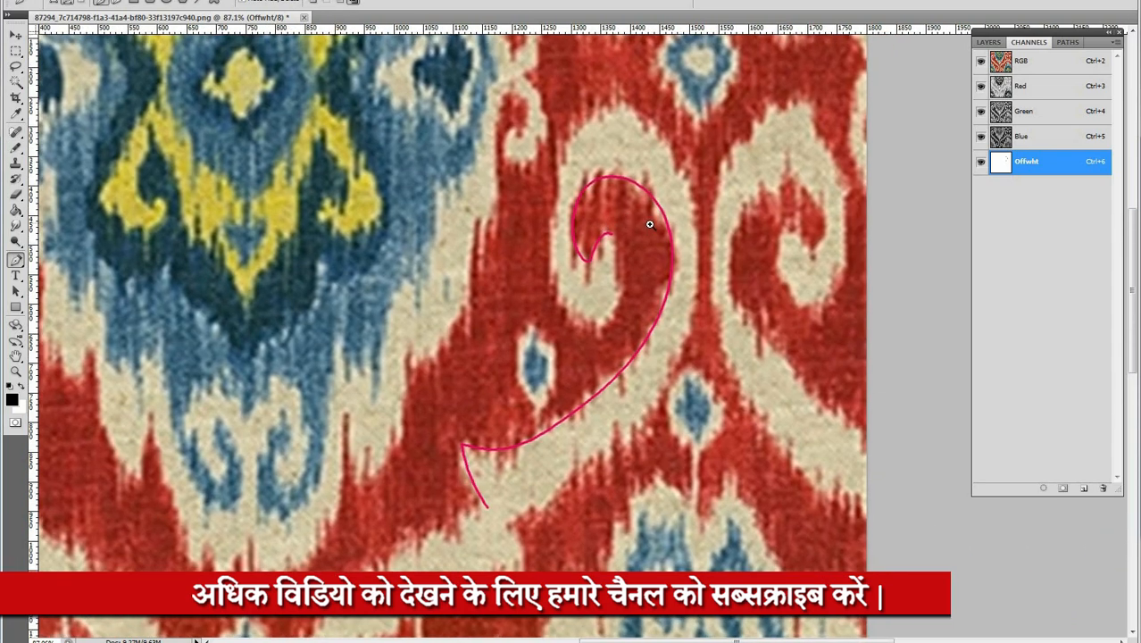
{"action": "left_click_drag", "start_coordinate": [606, 221], "coordinate": [650, 224]}
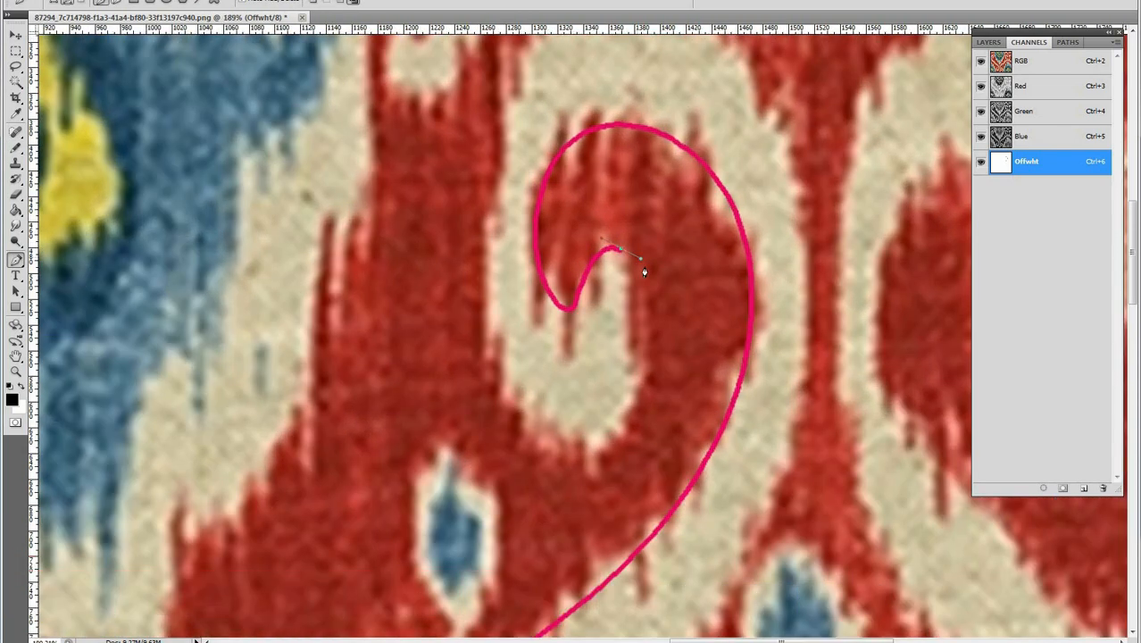
{"action": "left_click_drag", "start_coordinate": [586, 445], "coordinate": [490, 476]}
{"action": "left_click_drag", "start_coordinate": [502, 168], "coordinate": [528, 75]}
{"action": "left_click_drag", "start_coordinate": [491, 265], "coordinate": [401, 492]}
{"action": "left_click_drag", "start_coordinate": [645, 278], "coordinate": [760, 422]}
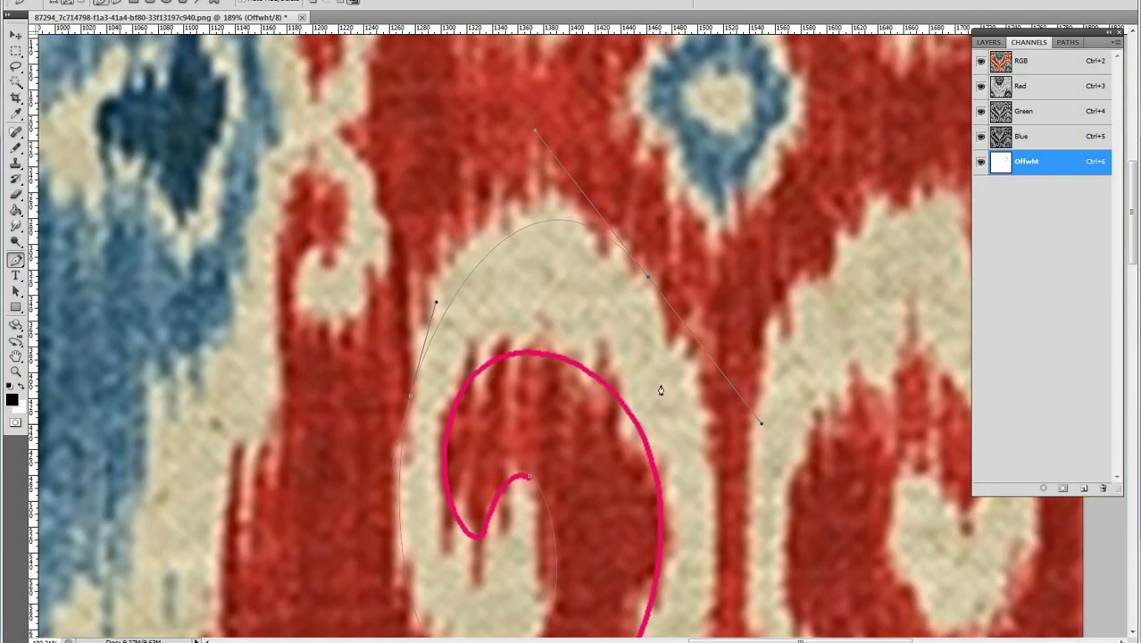
{"action": "left_click_drag", "start_coordinate": [410, 399], "coordinate": [401, 378]}
Extend the outer path down to the scroll's lower end, join it to the stroked line and stroke it
{"action": "scroll", "coordinate": [595, 340], "scroll_direction": "down", "scroll_amount": 3}
{"action": "left_click_drag", "start_coordinate": [619, 449], "coordinate": [604, 197]}
{"action": "left_click_drag", "start_coordinate": [598, 373], "coordinate": [573, 442]}
{"action": "left_click_drag", "start_coordinate": [518, 502], "coordinate": [566, 371]}
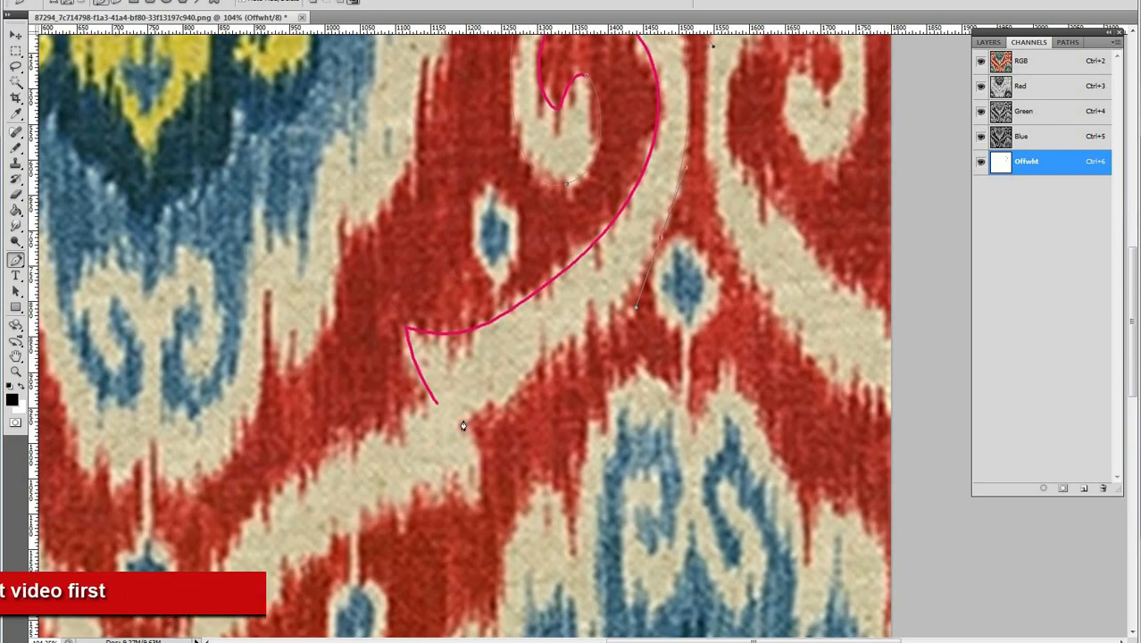
{"action": "left_click_drag", "start_coordinate": [409, 435], "coordinate": [407, 437]}
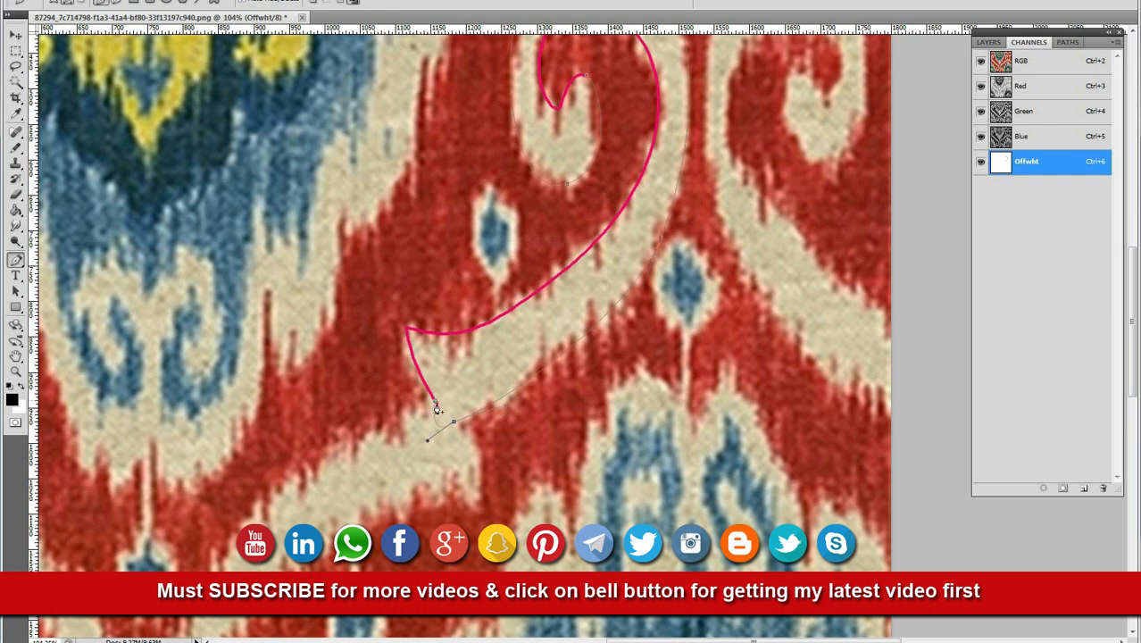
{"action": "left_click_drag", "start_coordinate": [436, 409], "coordinate": [457, 412]}
{"action": "key", "text": "Return"}
Fill the enclosed scroll shape with the spot colour using the Paint Bucket
{"action": "left_click_drag", "start_coordinate": [590, 319], "coordinate": [562, 365]}
{"action": "key", "text": "g"}
{"action": "left_click", "coordinate": [560, 357]}
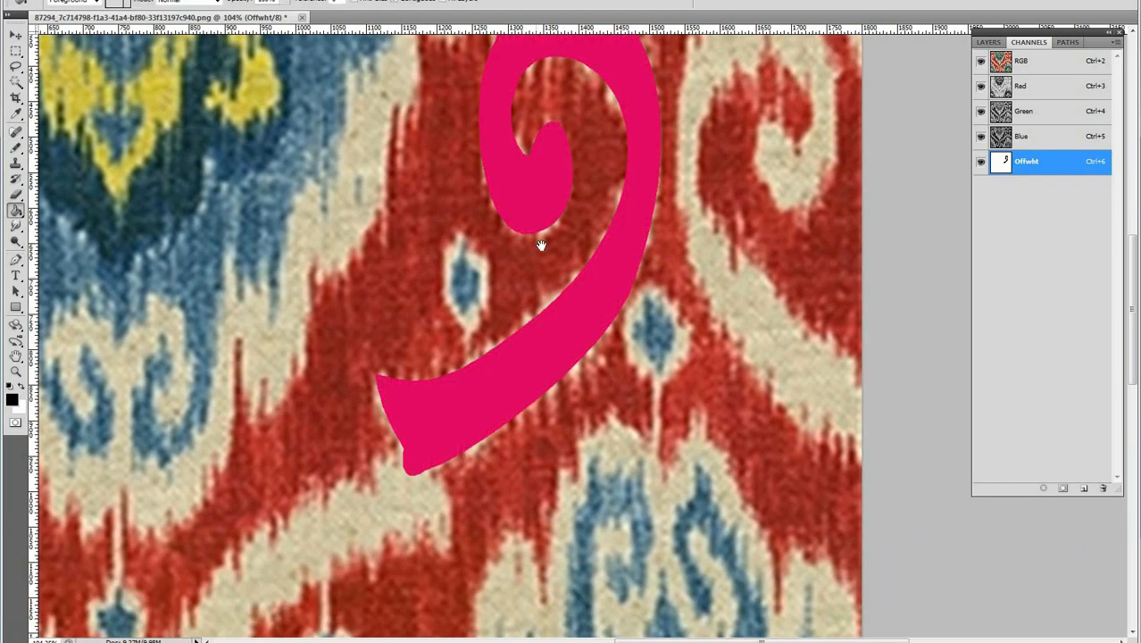
{"action": "left_click_drag", "start_coordinate": [541, 245], "coordinate": [563, 379]}
{"action": "left_click_drag", "start_coordinate": [480, 431], "coordinate": [589, 412]}
Paint the left edge of the small blue drop's cream border and its stem down to the scroll with a 10 px Brush
{"action": "key", "text": "b"}
{"action": "mouse_move", "coordinate": [500, 287]}
{"action": "left_mouse_down"}
{"action": "mouse_move", "coordinate": [487, 264]}
{"action": "mouse_move", "coordinate": [613, 242]}
{"action": "left_mouse_up"}
{"action": "left_click_drag", "start_coordinate": [720, 183], "coordinate": [582, 314]}
{"action": "scroll", "coordinate": [616, 240], "scroll_direction": "down", "scroll_amount": 3}
{"action": "key", "text": "grave"}
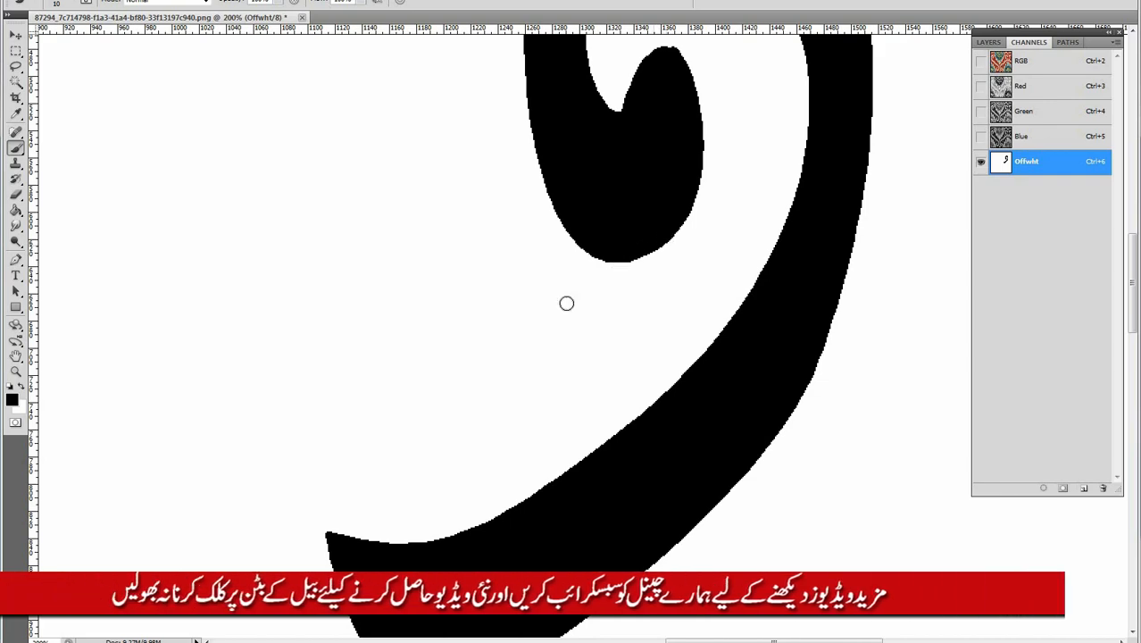
{"action": "key", "text": "grave"}
{"action": "scroll", "coordinate": [516, 292], "scroll_direction": "up", "scroll_amount": 5}
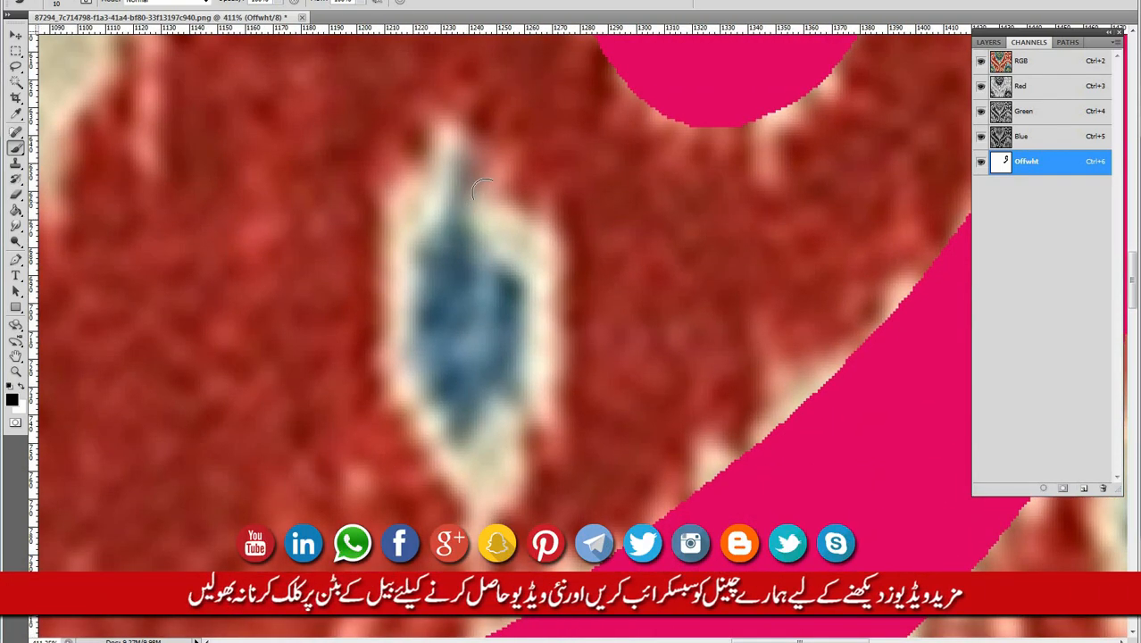
{"action": "mouse_move", "coordinate": [479, 191]}
{"action": "left_mouse_down"}
{"action": "mouse_move", "coordinate": [398, 290]}
{"action": "mouse_move", "coordinate": [407, 277]}
{"action": "mouse_move", "coordinate": [417, 393]}
{"action": "left_mouse_up"}
{"action": "mouse_move", "coordinate": [480, 190]}
{"action": "left_mouse_down"}
{"action": "mouse_move", "coordinate": [474, 137]}
{"action": "mouse_move", "coordinate": [394, 236]}
{"action": "mouse_move", "coordinate": [404, 413]}
{"action": "mouse_move", "coordinate": [443, 400]}
{"action": "mouse_move", "coordinate": [354, 311]}
{"action": "mouse_move", "coordinate": [262, 278]}
{"action": "mouse_move", "coordinate": [341, 372]}
{"action": "mouse_move", "coordinate": [345, 518]}
{"action": "left_mouse_up"}
{"action": "left_click_drag", "start_coordinate": [380, 374], "coordinate": [382, 414]}
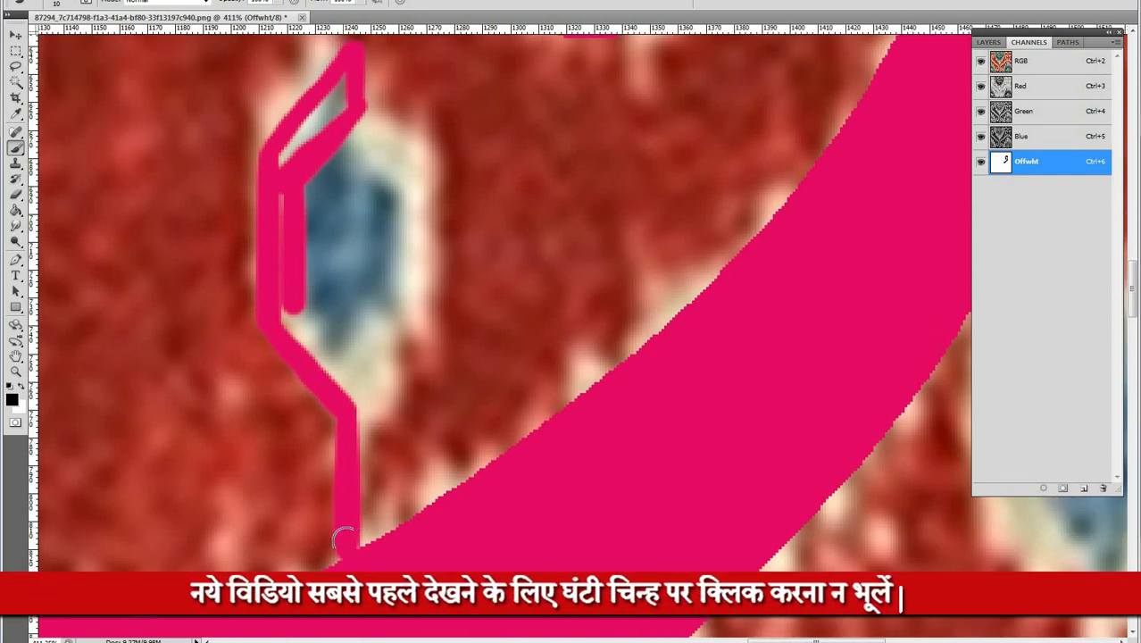
Complete the drop's border with brush strokes along its right side and around the blue centre
{"action": "left_click_drag", "start_coordinate": [356, 351], "coordinate": [346, 425]}
{"action": "mouse_move", "coordinate": [335, 207]}
{"action": "left_mouse_down"}
{"action": "mouse_move", "coordinate": [394, 257]}
{"action": "mouse_move", "coordinate": [392, 198]}
{"action": "left_mouse_up"}
{"action": "mouse_move", "coordinate": [395, 263]}
{"action": "left_mouse_down"}
{"action": "mouse_move", "coordinate": [379, 384]}
{"action": "mouse_move", "coordinate": [326, 447]}
{"action": "left_mouse_up"}
{"action": "mouse_move", "coordinate": [284, 380]}
{"action": "left_mouse_down"}
{"action": "mouse_move", "coordinate": [338, 420]}
{"action": "mouse_move", "coordinate": [389, 394]}
{"action": "mouse_move", "coordinate": [340, 488]}
{"action": "left_mouse_up"}
{"action": "mouse_move", "coordinate": [354, 134]}
{"action": "left_mouse_down"}
{"action": "mouse_move", "coordinate": [331, 178]}
{"action": "mouse_move", "coordinate": [408, 274]}
{"action": "mouse_move", "coordinate": [419, 451]}
{"action": "mouse_move", "coordinate": [396, 472]}
{"action": "left_mouse_up"}
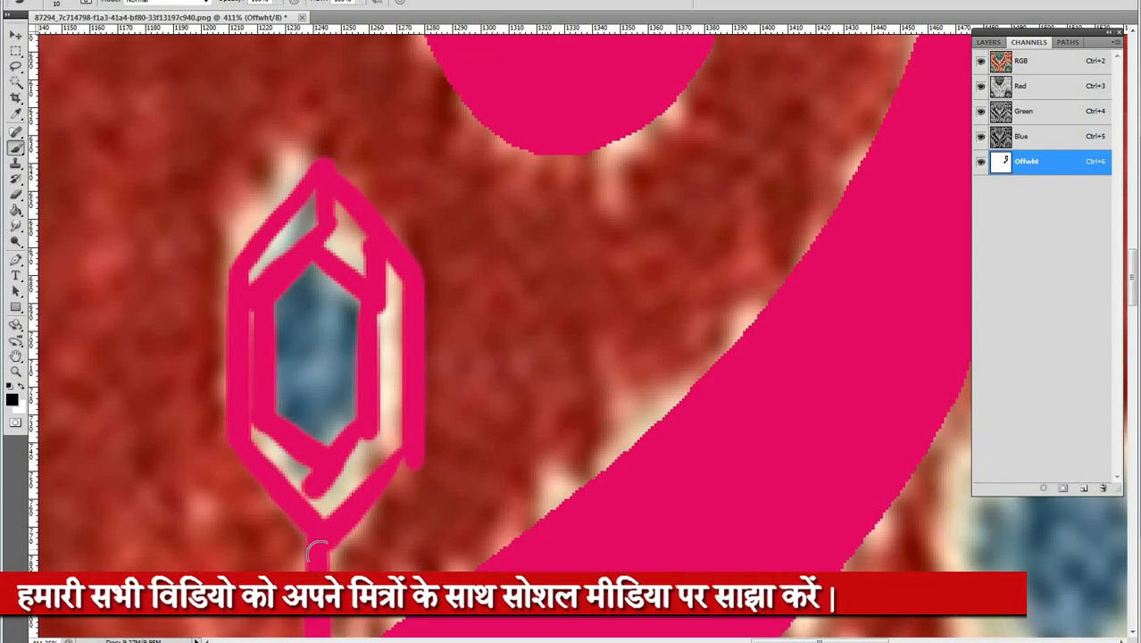
Apply Threshold to the Offwht channel to sharpen the painted edges
{"action": "scroll", "coordinate": [395, 415], "scroll_direction": "down", "scroll_amount": 8}
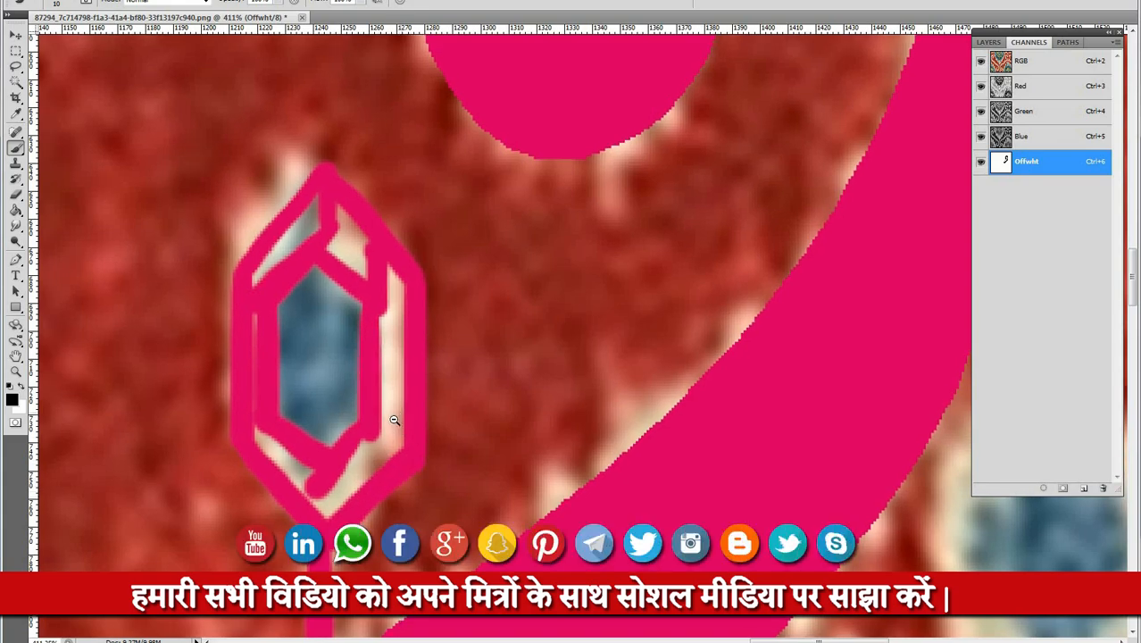
{"action": "left_click_drag", "start_coordinate": [473, 326], "coordinate": [475, 328]}
{"action": "key", "text": "ctrl+shift+t"}
{"action": "key", "text": "Return"}
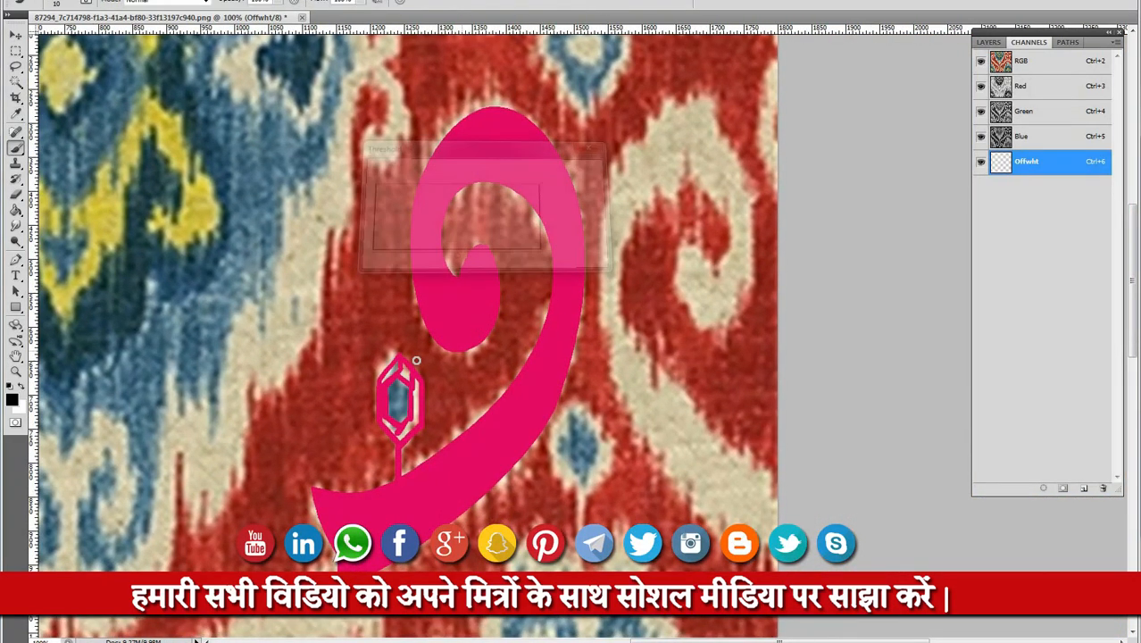
Select around the painted motif with the Magic Wand and fill the gaps in the drop's border with the spot colour
{"action": "key", "text": "w"}
{"action": "left_click", "coordinate": [444, 393]}
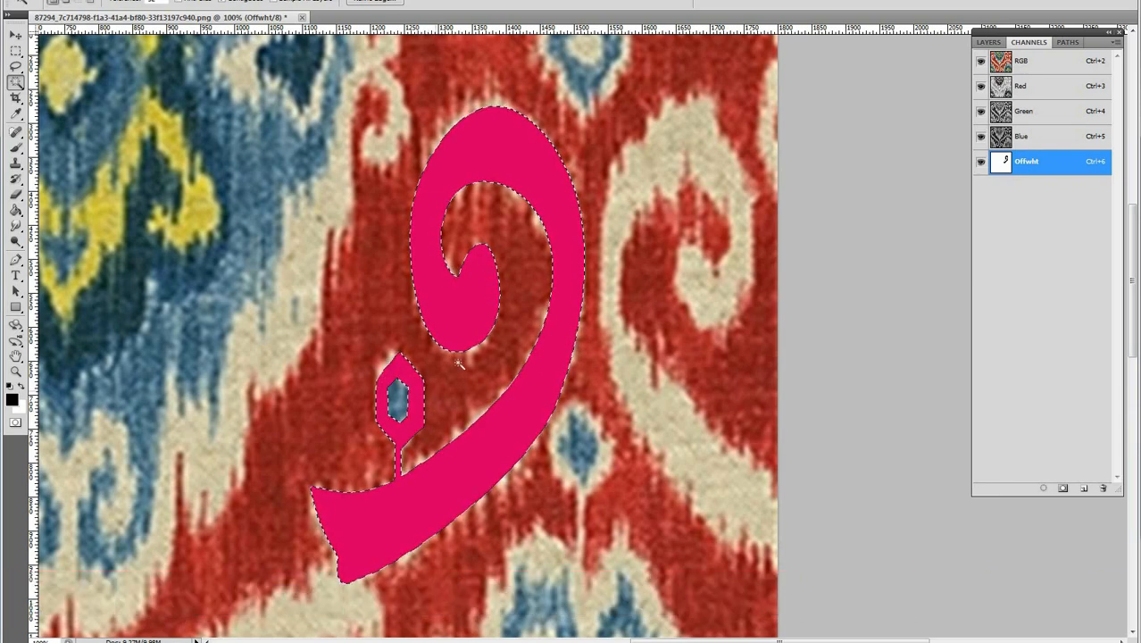
{"action": "scroll", "coordinate": [384, 375], "scroll_direction": "down", "scroll_amount": 2}
{"action": "left_click_drag", "start_coordinate": [406, 442], "coordinate": [456, 315]}
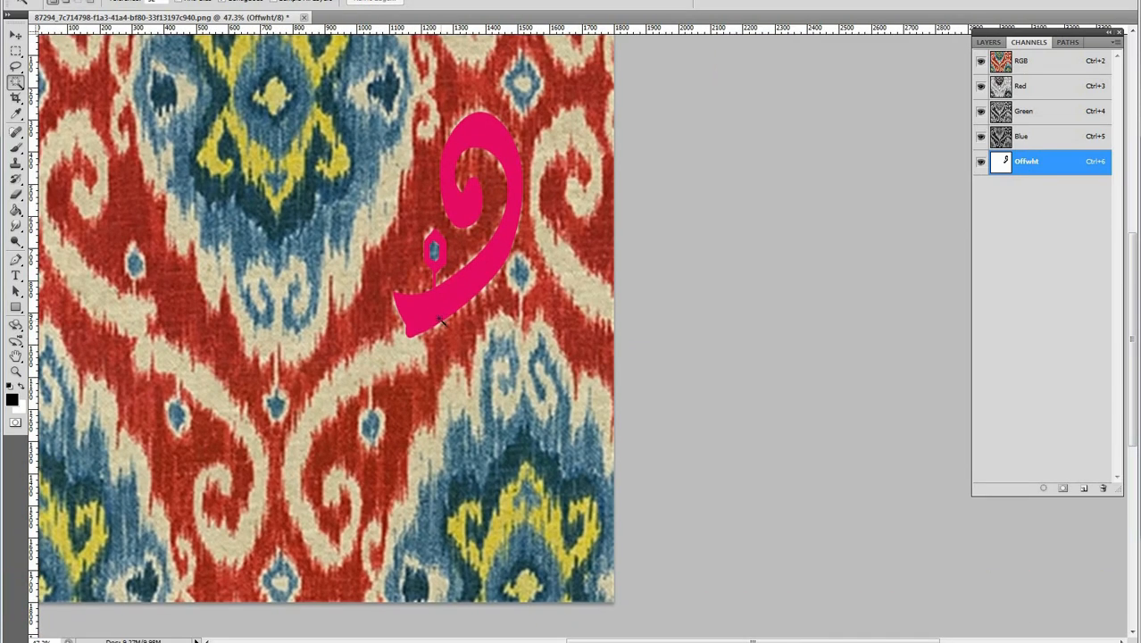
Duplicate the filled scroll and drop motif, flip the copy both ways and place it tail to tail below the original
{"action": "key", "text": "v"}
{"action": "left_click_drag", "start_coordinate": [476, 260], "coordinate": [303, 435]}
{"action": "key", "text": "F3"}
{"action": "key", "text": "F2"}
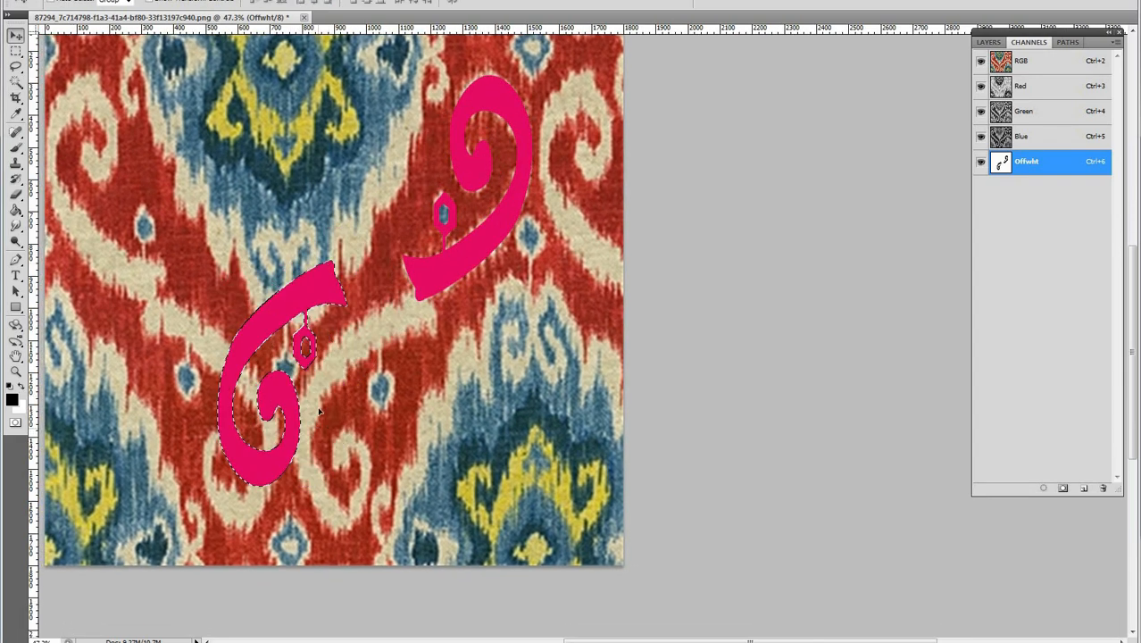
{"action": "left_click_drag", "start_coordinate": [319, 319], "coordinate": [359, 348]}
{"action": "scroll", "coordinate": [420, 311], "scroll_direction": "up", "scroll_amount": 5}
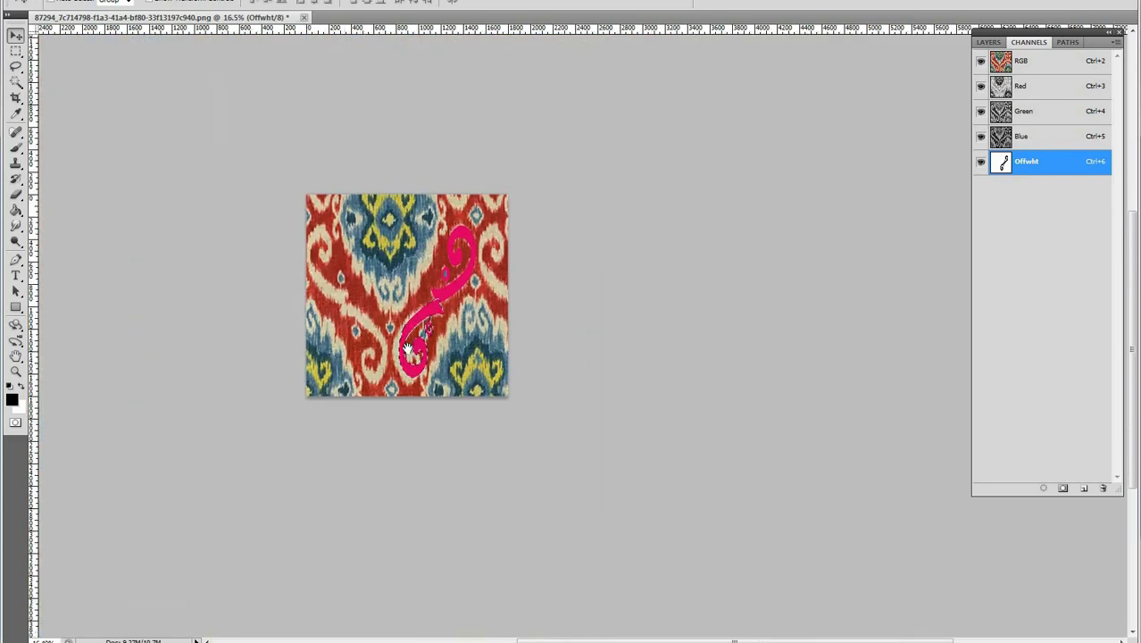
Inspect the paired scroll motifs in the Offwht channel alone and over the full-colour pattern
{"action": "left_click_drag", "start_coordinate": [476, 337], "coordinate": [467, 332]}
{"action": "key", "text": "ctrl+6"}
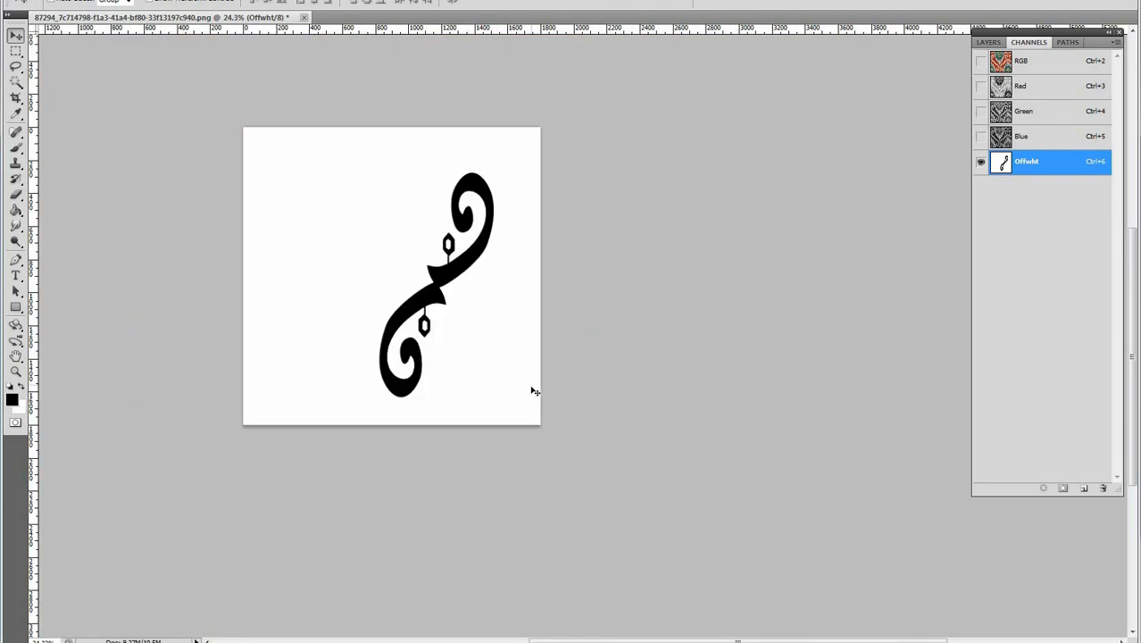
{"action": "left_click_drag", "start_coordinate": [504, 218], "coordinate": [539, 230]}
{"action": "key", "text": "grave"}
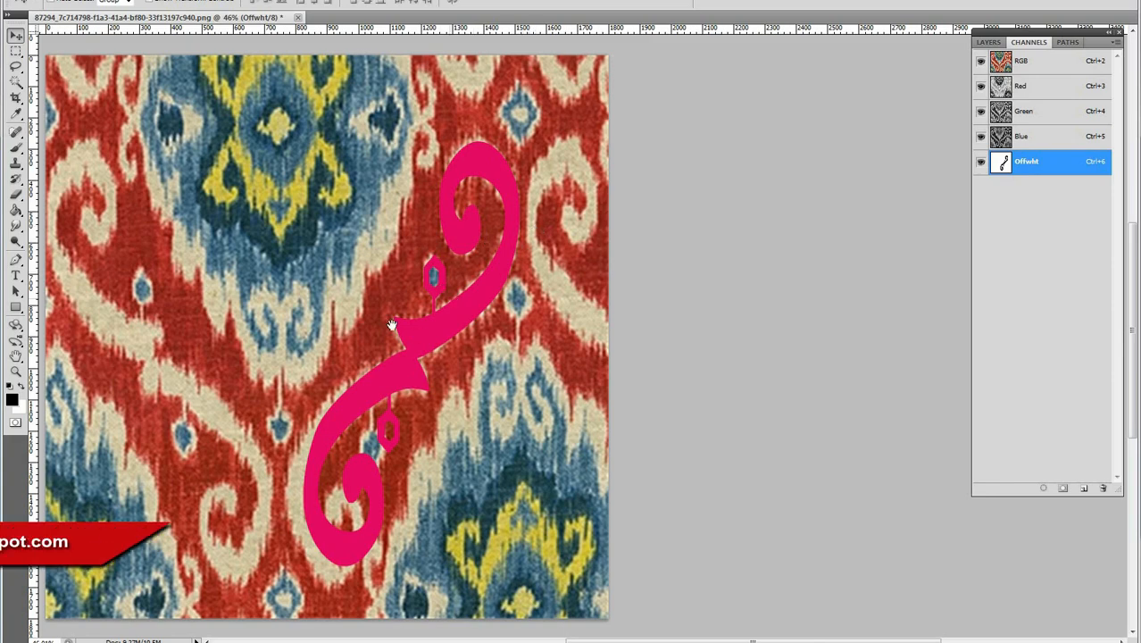
{"action": "left_click_drag", "start_coordinate": [448, 264], "coordinate": [508, 272]}
{"action": "left_click_drag", "start_coordinate": [426, 502], "coordinate": [440, 423]}
{"action": "left_click_drag", "start_coordinate": [429, 290], "coordinate": [435, 401]}
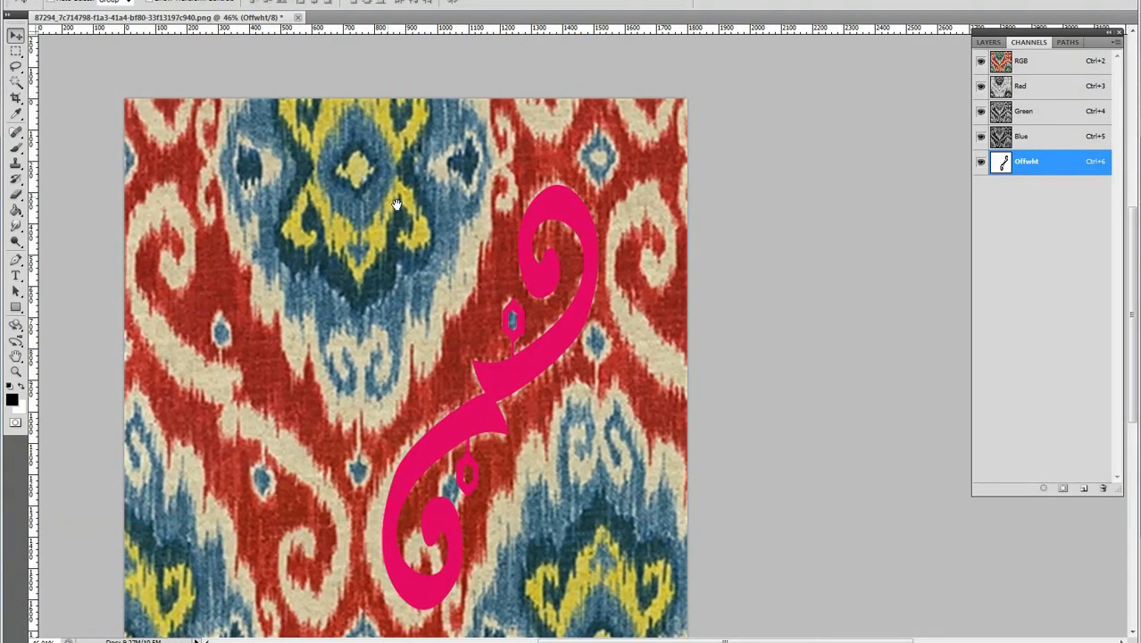
{"action": "left_click", "coordinate": [458, 226], "text": "ctrl"}
{"action": "left_click_drag", "start_coordinate": [493, 227], "coordinate": [512, 255]}
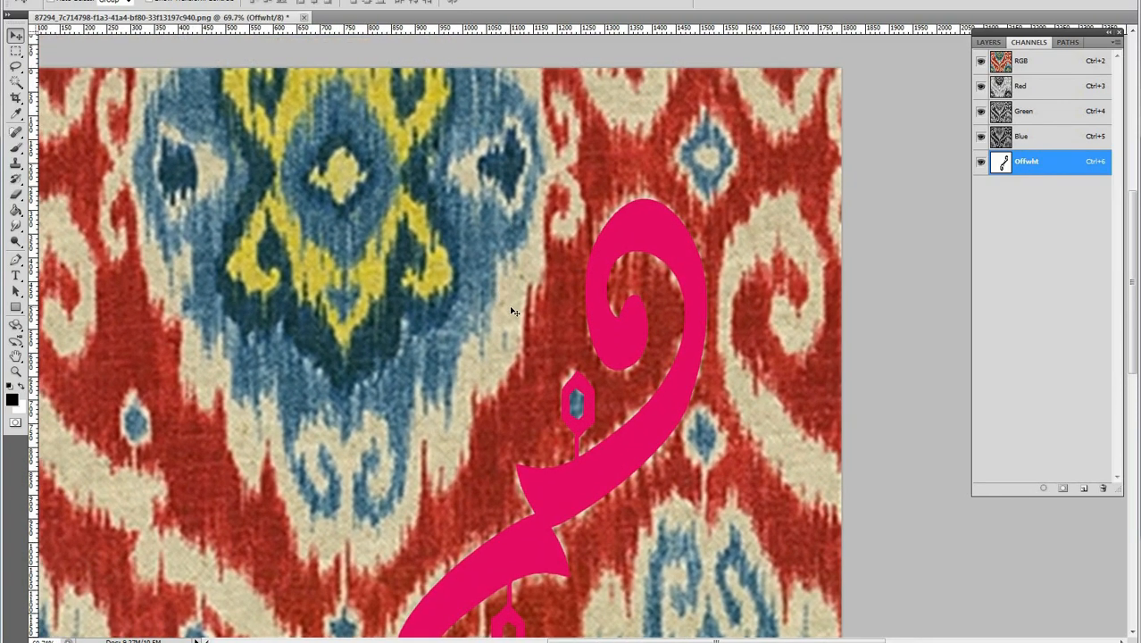
Paint the inner edge of the small cream hook beside the blue medallion and its red-side border down to a step with a 10 px Brush
{"action": "left_click_drag", "start_coordinate": [562, 180], "coordinate": [661, 190]}
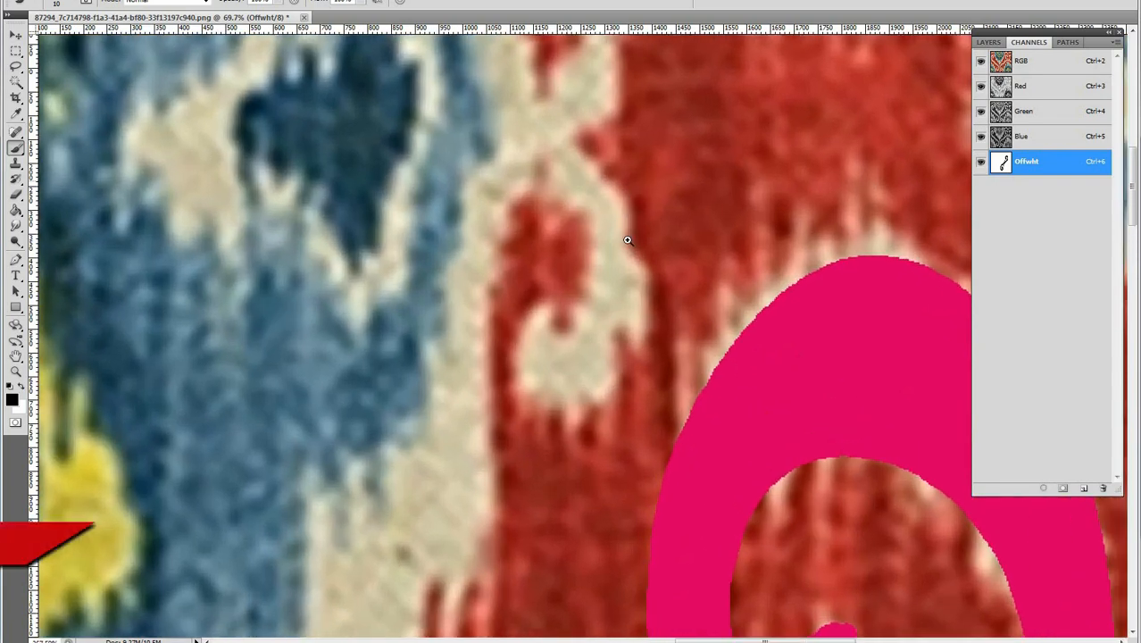
{"action": "left_click_drag", "start_coordinate": [613, 222], "coordinate": [561, 170]}
{"action": "mouse_move", "coordinate": [600, 134]}
{"action": "left_mouse_down"}
{"action": "mouse_move", "coordinate": [496, 153]}
{"action": "mouse_move", "coordinate": [483, 252]}
{"action": "left_mouse_up"}
{"action": "mouse_move", "coordinate": [482, 323]}
{"action": "left_mouse_down"}
{"action": "mouse_move", "coordinate": [475, 515]}
{"action": "mouse_move", "coordinate": [523, 132]}
{"action": "left_mouse_up"}
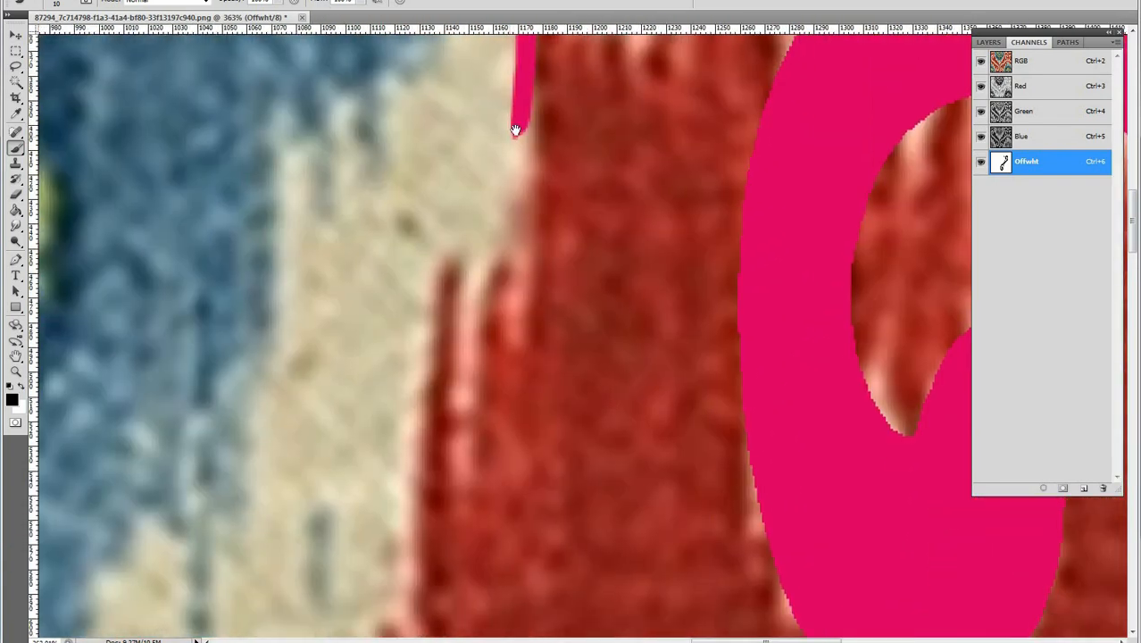
{"action": "mouse_move", "coordinate": [524, 64]}
{"action": "left_mouse_down"}
{"action": "mouse_move", "coordinate": [525, 134]}
{"action": "mouse_move", "coordinate": [496, 235]}
{"action": "mouse_move", "coordinate": [446, 268]}
{"action": "mouse_move", "coordinate": [437, 259]}
{"action": "left_mouse_up"}
{"action": "left_click", "coordinate": [482, 193], "text": "alt"}
{"action": "left_click_drag", "start_coordinate": [483, 191], "coordinate": [483, 264]}
{"action": "scroll", "coordinate": [498, 232], "scroll_direction": "up", "scroll_amount": 4}
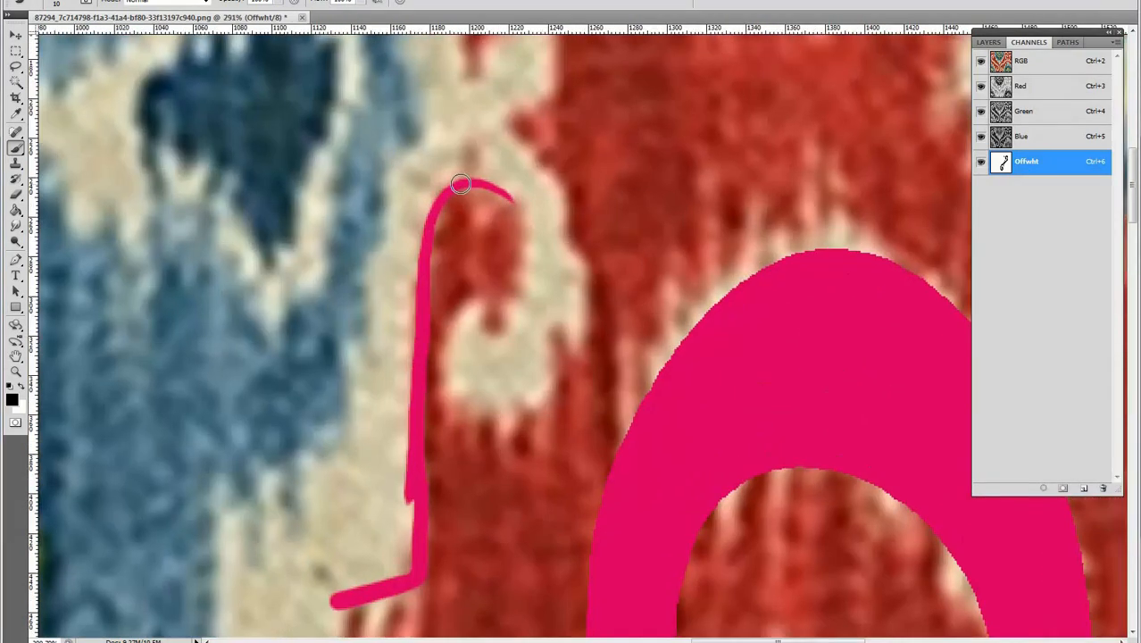
Complete the small hook's curled end and outer edge, continuing with a diagonal stroke along the blue area
{"action": "mouse_move", "coordinate": [533, 240]}
{"action": "left_mouse_down"}
{"action": "mouse_move", "coordinate": [530, 300]}
{"action": "mouse_move", "coordinate": [490, 318]}
{"action": "mouse_move", "coordinate": [472, 292]}
{"action": "mouse_move", "coordinate": [461, 296]}
{"action": "mouse_move", "coordinate": [443, 349]}
{"action": "mouse_move", "coordinate": [458, 382]}
{"action": "mouse_move", "coordinate": [533, 397]}
{"action": "left_mouse_up"}
{"action": "mouse_move", "coordinate": [577, 334]}
{"action": "left_mouse_down"}
{"action": "mouse_move", "coordinate": [568, 217]}
{"action": "mouse_move", "coordinate": [523, 161]}
{"action": "mouse_move", "coordinate": [465, 141]}
{"action": "mouse_move", "coordinate": [408, 191]}
{"action": "mouse_move", "coordinate": [360, 359]}
{"action": "left_mouse_up"}
{"action": "mouse_move", "coordinate": [359, 418]}
{"action": "left_mouse_down"}
{"action": "mouse_move", "coordinate": [350, 451]}
{"action": "mouse_move", "coordinate": [217, 512]}
{"action": "left_mouse_up"}
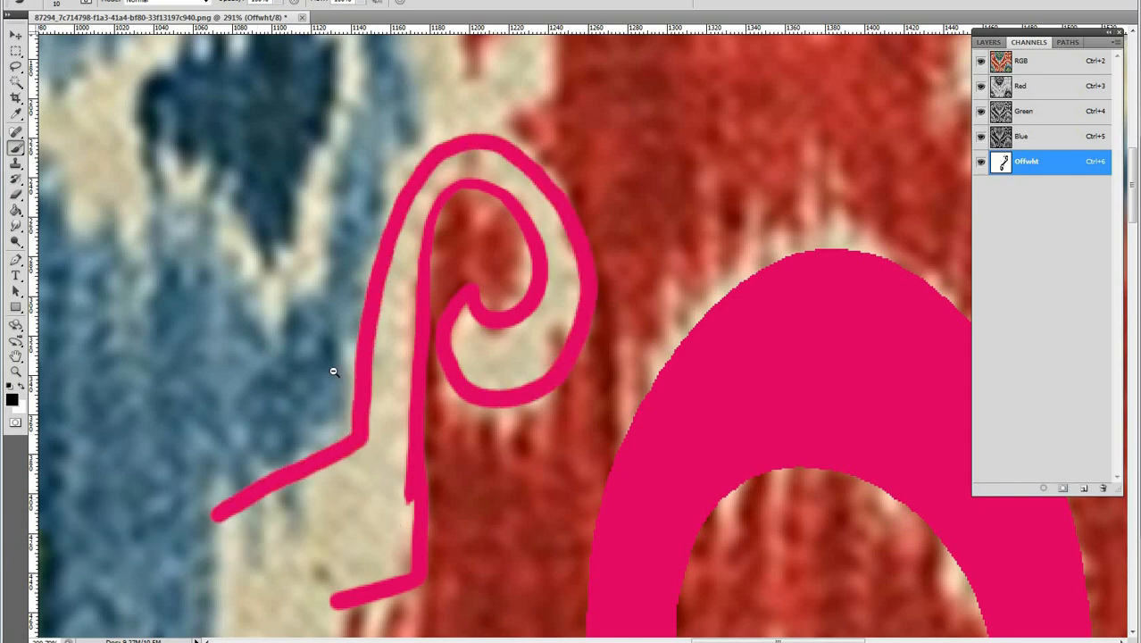
Paint a straight vertical line down the blue-side edge of the cream border below the small hook
{"action": "scroll", "coordinate": [339, 380], "scroll_direction": "down", "scroll_amount": 2}
{"action": "scroll", "coordinate": [280, 448], "scroll_direction": "down", "scroll_amount": 4}
{"action": "left_click_drag", "start_coordinate": [298, 540], "coordinate": [489, 339]}
{"action": "scroll", "coordinate": [490, 340], "scroll_direction": "up", "scroll_amount": 2}
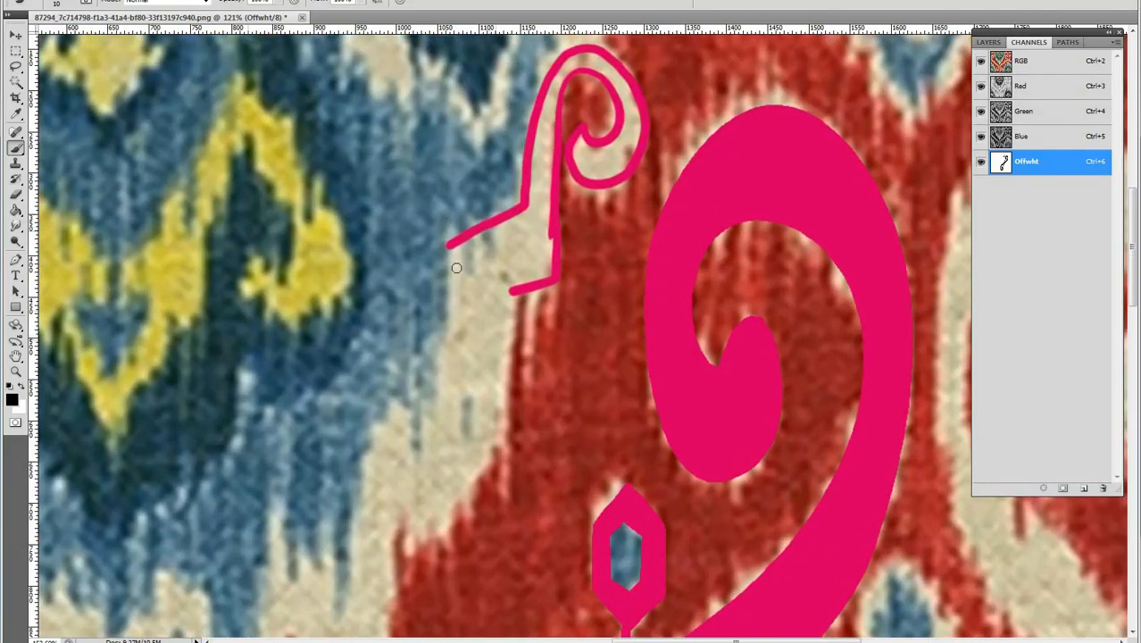
{"action": "left_click", "coordinate": [447, 412], "text": "shift"}
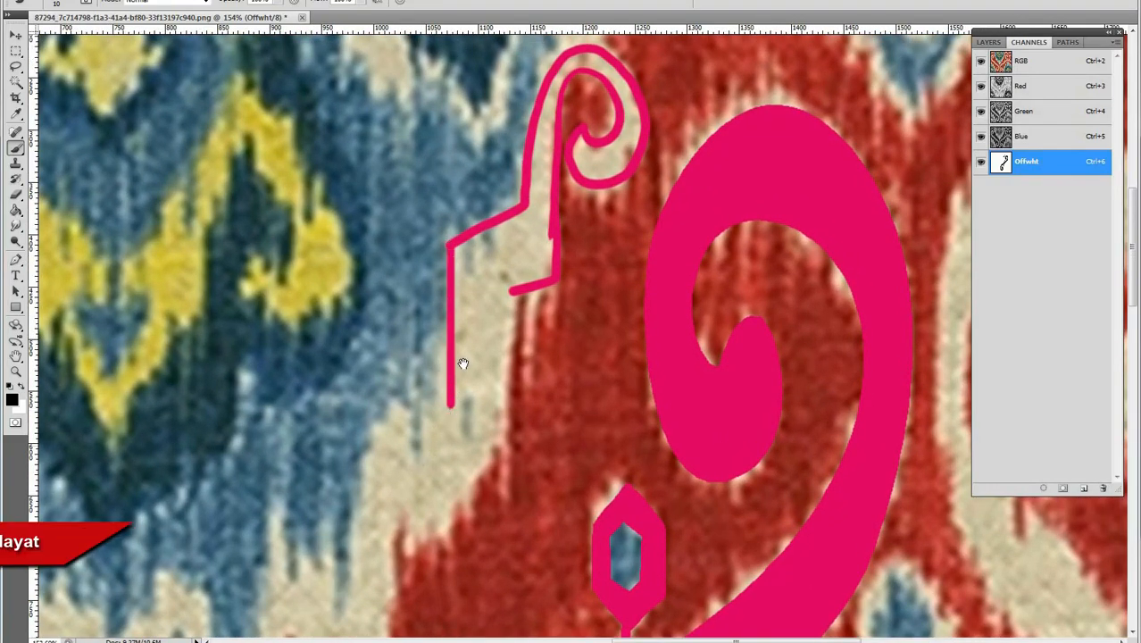
Paint the border's red-side edge down, diagonally to the first pointed tooth and back up its inner side
{"action": "scroll", "coordinate": [461, 363], "scroll_direction": "up", "scroll_amount": 2}
{"action": "left_click", "coordinate": [529, 357], "text": "shift"}
{"action": "scroll", "coordinate": [492, 455], "scroll_direction": "up", "scroll_amount": 1}
{"action": "mouse_move", "coordinate": [492, 451]}
{"action": "left_mouse_down"}
{"action": "mouse_move", "coordinate": [510, 173]}
{"action": "mouse_move", "coordinate": [520, 179]}
{"action": "left_mouse_up"}
{"action": "left_click_drag", "start_coordinate": [556, 132], "coordinate": [400, 292]}
{"action": "left_click", "coordinate": [397, 145], "text": "shift"}
{"action": "scroll", "coordinate": [475, 217], "scroll_direction": "up", "scroll_amount": 3}
{"action": "scroll", "coordinate": [474, 217], "scroll_direction": "left", "scroll_amount": 2}
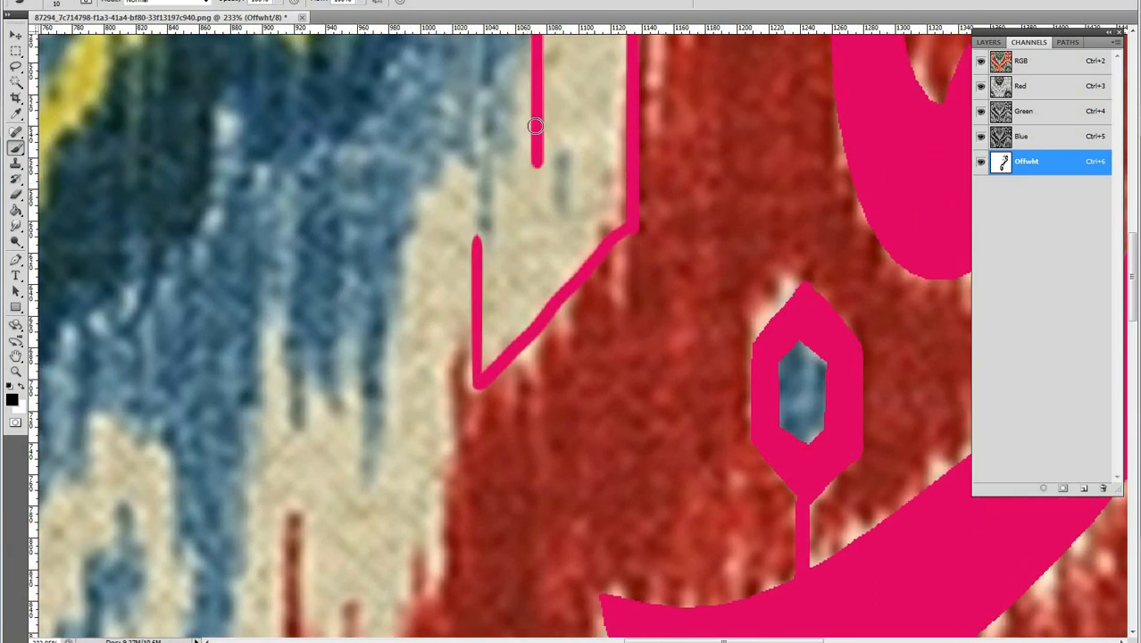
Continue the border's blue-side edge with a diagonal step and a second vertical line down
{"action": "left_click_drag", "start_coordinate": [526, 126], "coordinate": [402, 237]}
{"action": "key", "text": "ctrl+z"}
{"action": "left_click_drag", "start_coordinate": [404, 300], "coordinate": [393, 447]}
{"action": "left_click_drag", "start_coordinate": [452, 401], "coordinate": [441, 173]}
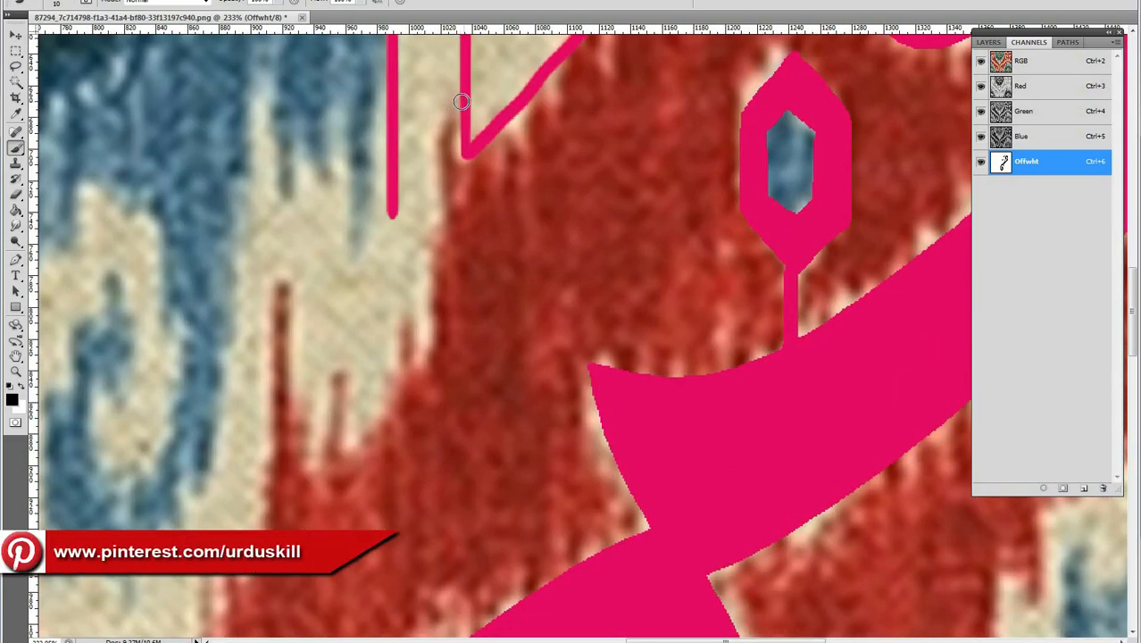
Outline the second pointed tooth on the border's red side with a vertical edge, a diagonal to its tip and an inner edge
{"action": "left_click_drag", "start_coordinate": [438, 109], "coordinate": [447, 328]}
{"action": "left_click", "coordinate": [304, 476], "text": "shift"}
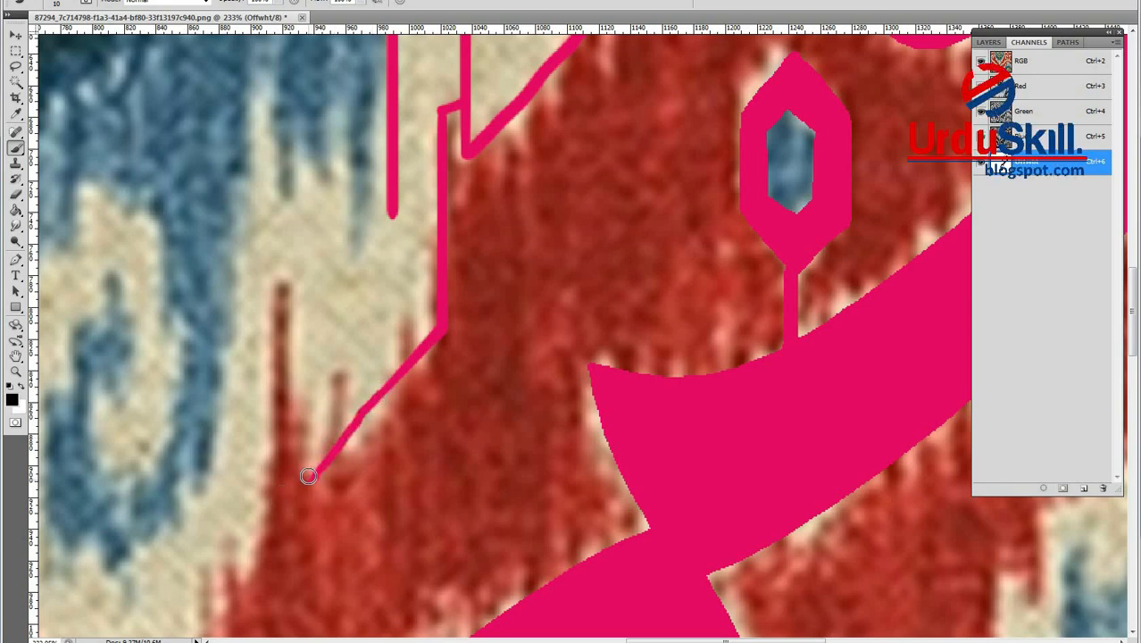
{"action": "left_click_drag", "start_coordinate": [308, 478], "coordinate": [298, 268]}
{"action": "left_click_drag", "start_coordinate": [437, 216], "coordinate": [366, 216]}
{"action": "scroll", "coordinate": [366, 216], "scroll_direction": "down", "scroll_amount": 3}
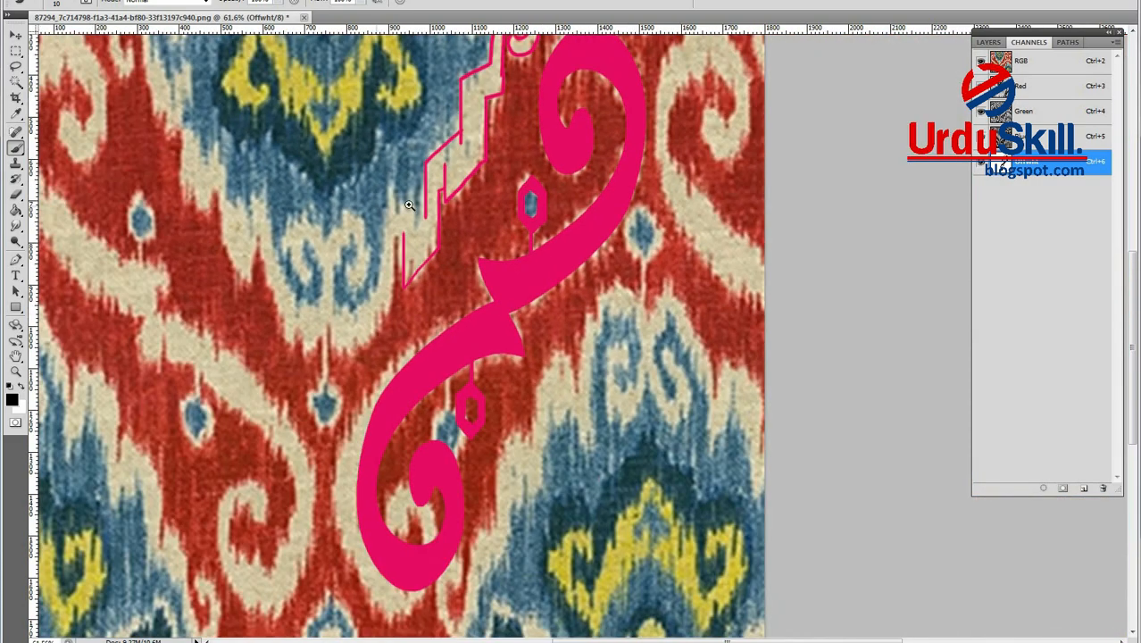
Paint the zigzag peak on the border's blue side, joining it to the end of the second vertical line
{"action": "scroll", "coordinate": [380, 202], "scroll_direction": "up", "scroll_amount": 5}
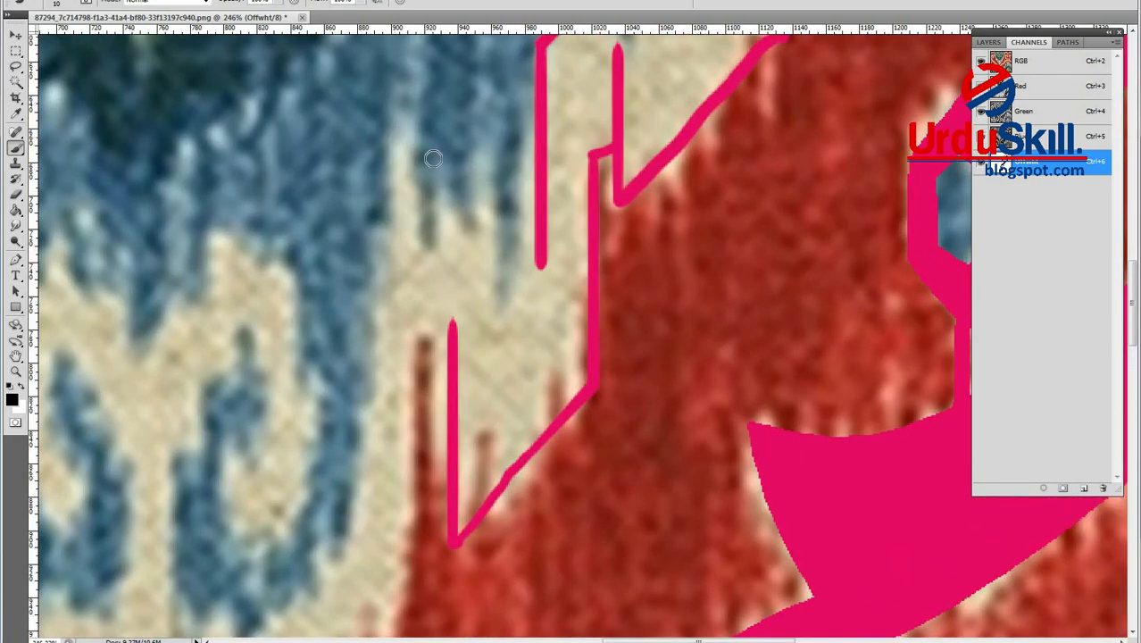
{"action": "mouse_move", "coordinate": [398, 138]}
{"action": "left_mouse_down"}
{"action": "mouse_move", "coordinate": [485, 189]}
{"action": "mouse_move", "coordinate": [486, 313]}
{"action": "mouse_move", "coordinate": [540, 265]}
{"action": "left_mouse_up"}
{"action": "scroll", "coordinate": [448, 282], "scroll_direction": "down", "scroll_amount": 3}
{"action": "mouse_move", "coordinate": [452, 215]}
{"action": "left_mouse_down"}
{"action": "mouse_move", "coordinate": [449, 135]}
{"action": "mouse_move", "coordinate": [437, 212]}
{"action": "left_mouse_up"}
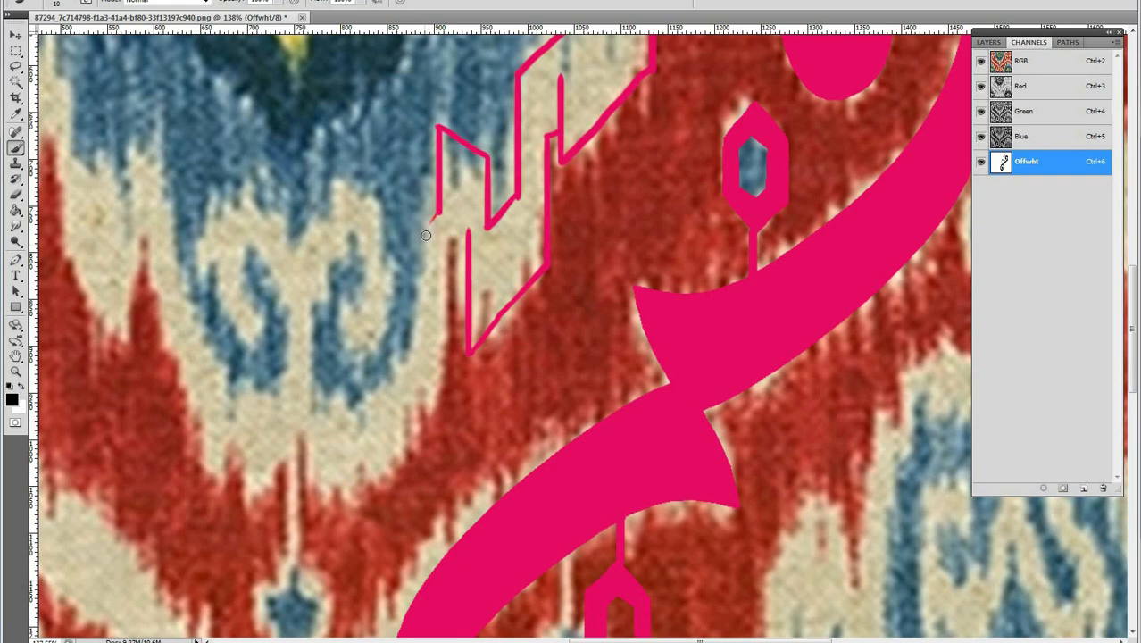
Apply Threshold to the Offwht channel's painted lines and switch to the Pencil tool with a 6 px tip
{"action": "scroll", "coordinate": [437, 210], "scroll_direction": "up", "scroll_amount": 2}
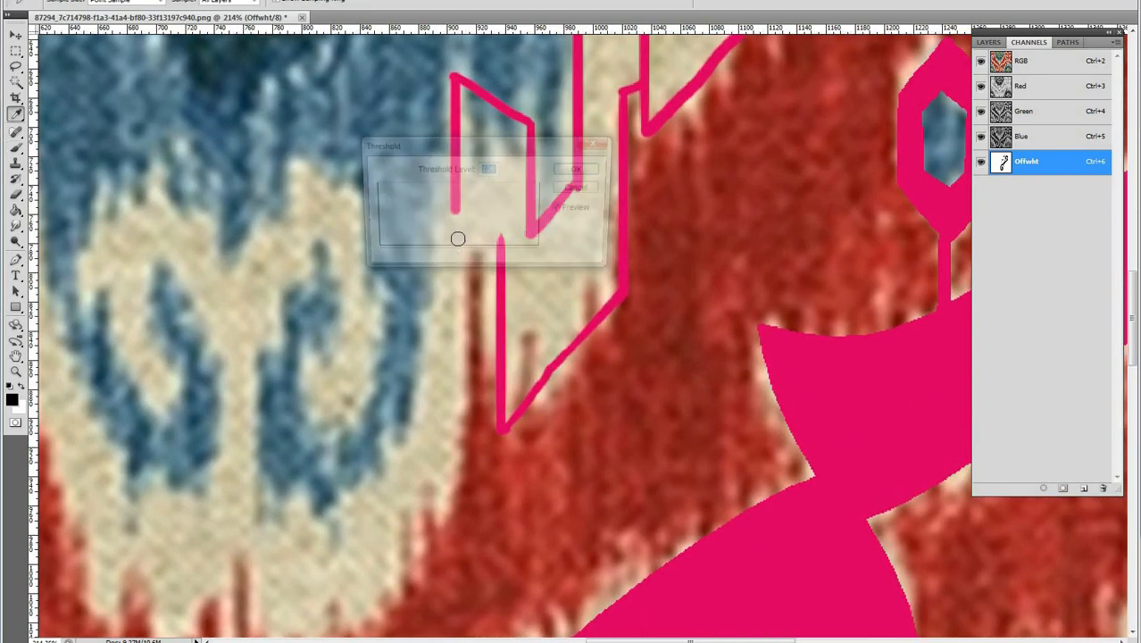
{"action": "left_click_drag", "start_coordinate": [18, 152], "coordinate": [63, 161]}
{"action": "left_click_drag", "start_coordinate": [310, 238], "coordinate": [297, 270]}
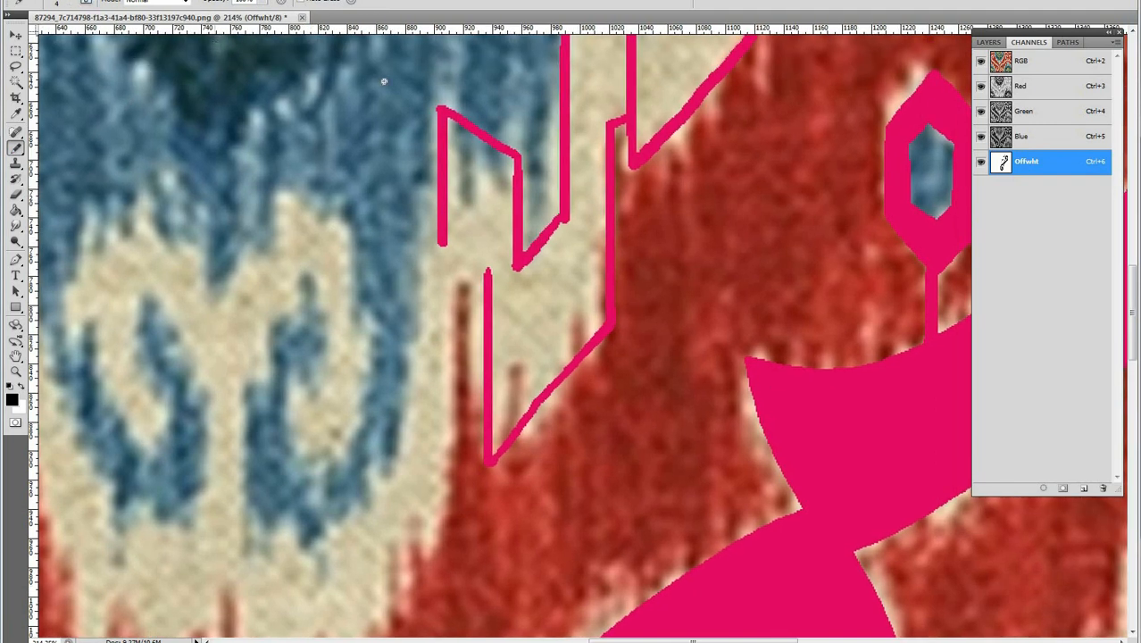
{"action": "left_click", "coordinate": [88, 3]}
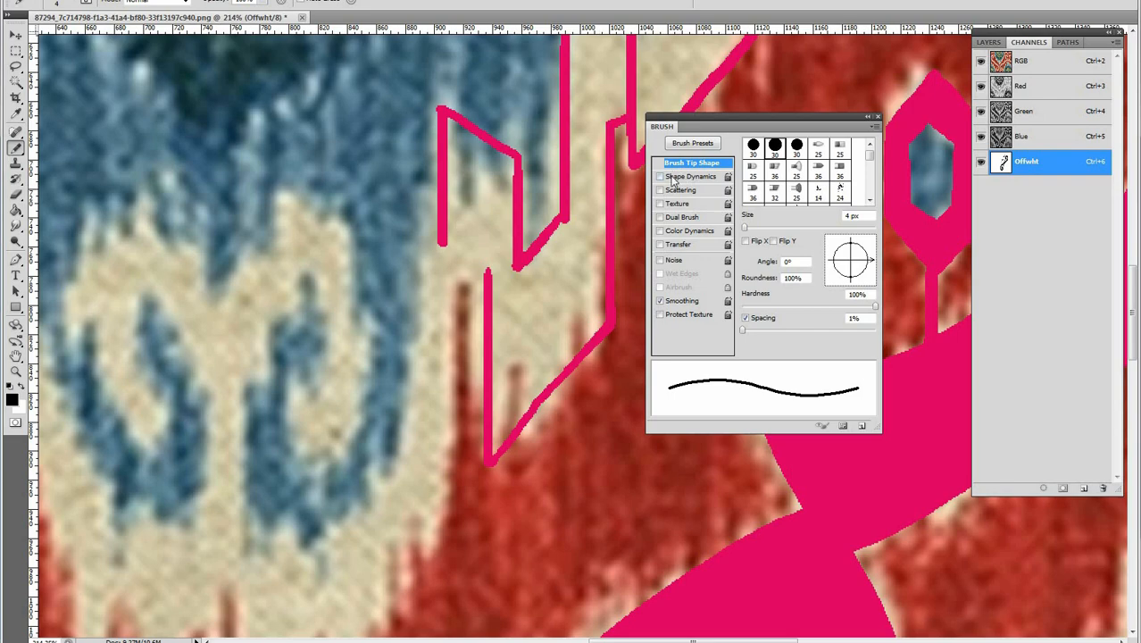
{"action": "left_click_drag", "start_coordinate": [582, 217], "coordinate": [510, 197]}
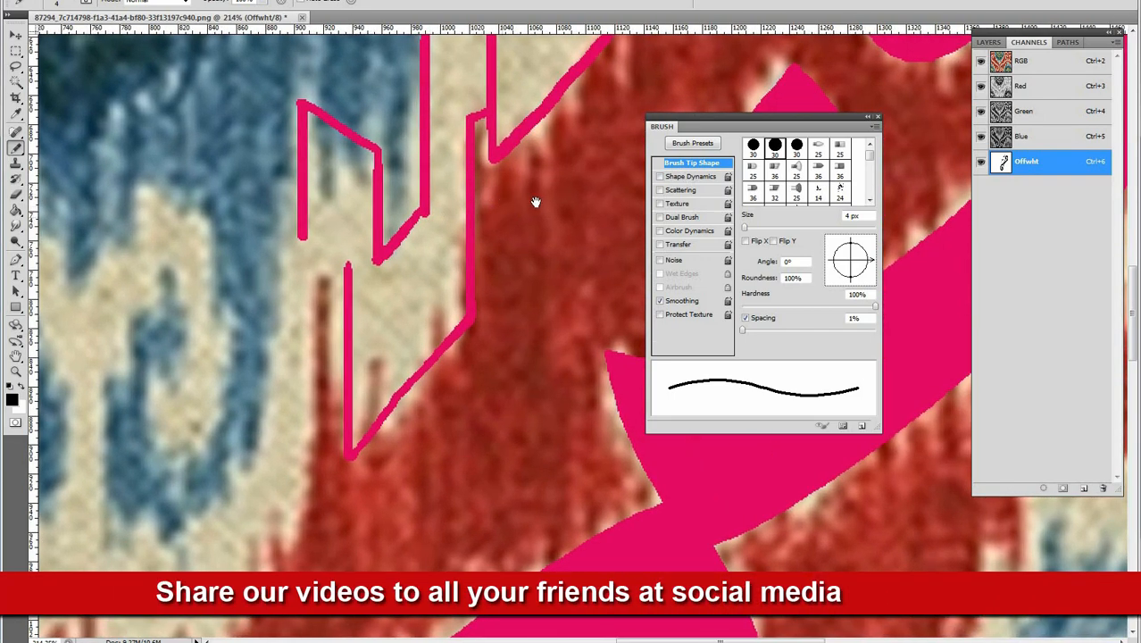
{"action": "left_click", "coordinate": [878, 117]}
{"action": "left_click_drag", "start_coordinate": [333, 248], "coordinate": [321, 215]}
{"action": "key", "text": "]"}
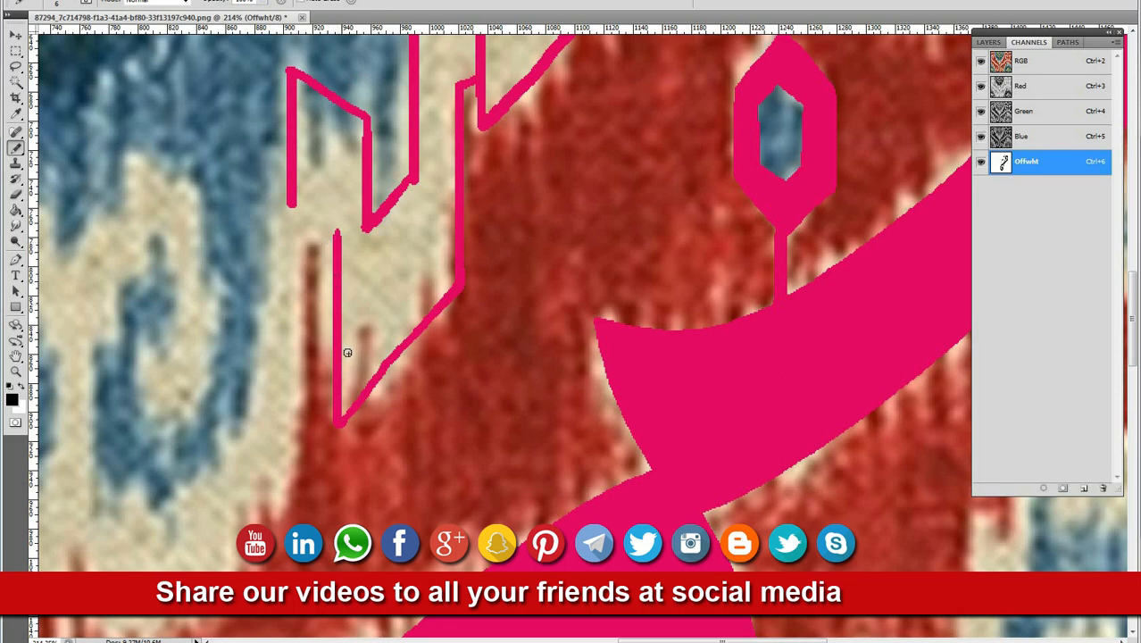
Trace the border's red-side edge from the second tooth around the medallion's lower point to the central stem with straight Pencil segments
{"action": "left_click", "coordinate": [331, 315]}
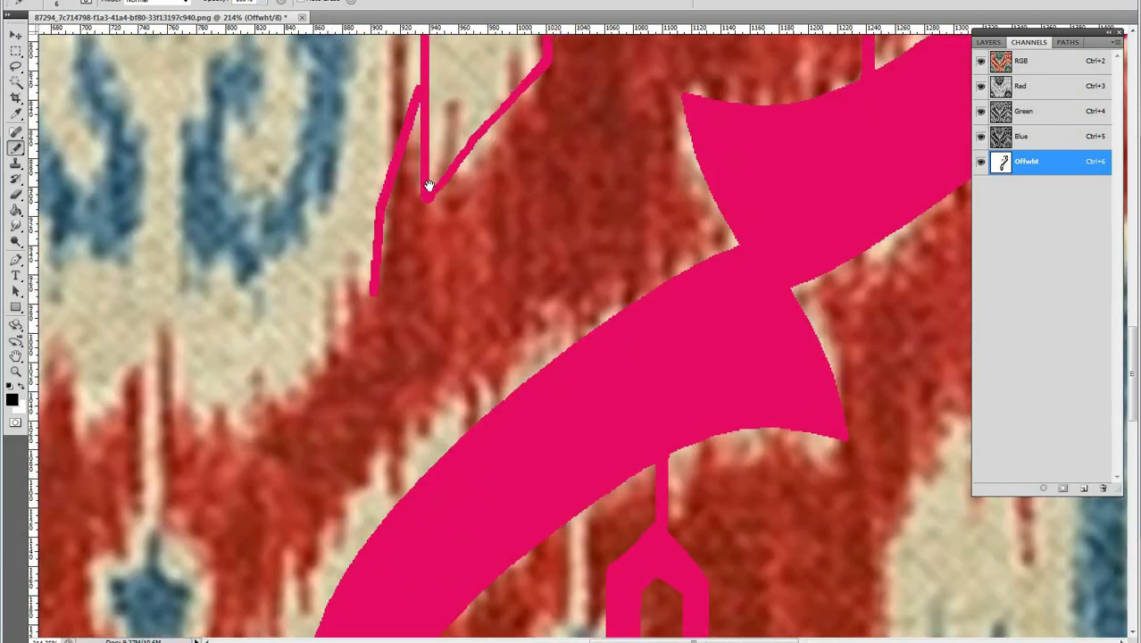
{"action": "left_click_drag", "start_coordinate": [299, 357], "coordinate": [366, 264]}
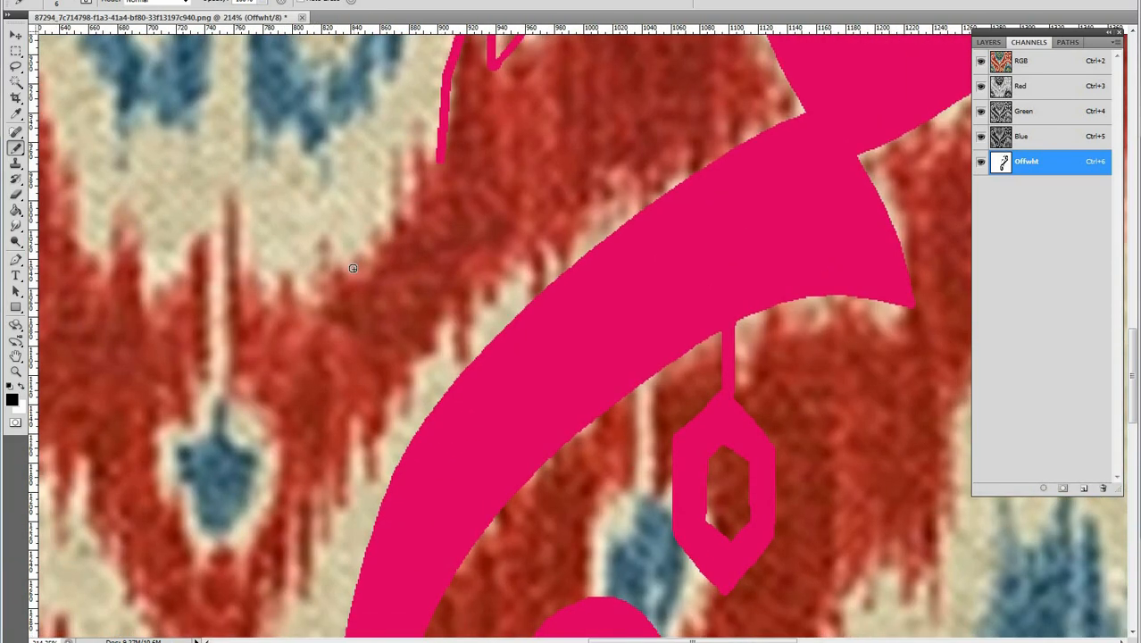
{"action": "left_click", "coordinate": [353, 268], "text": "shift"}
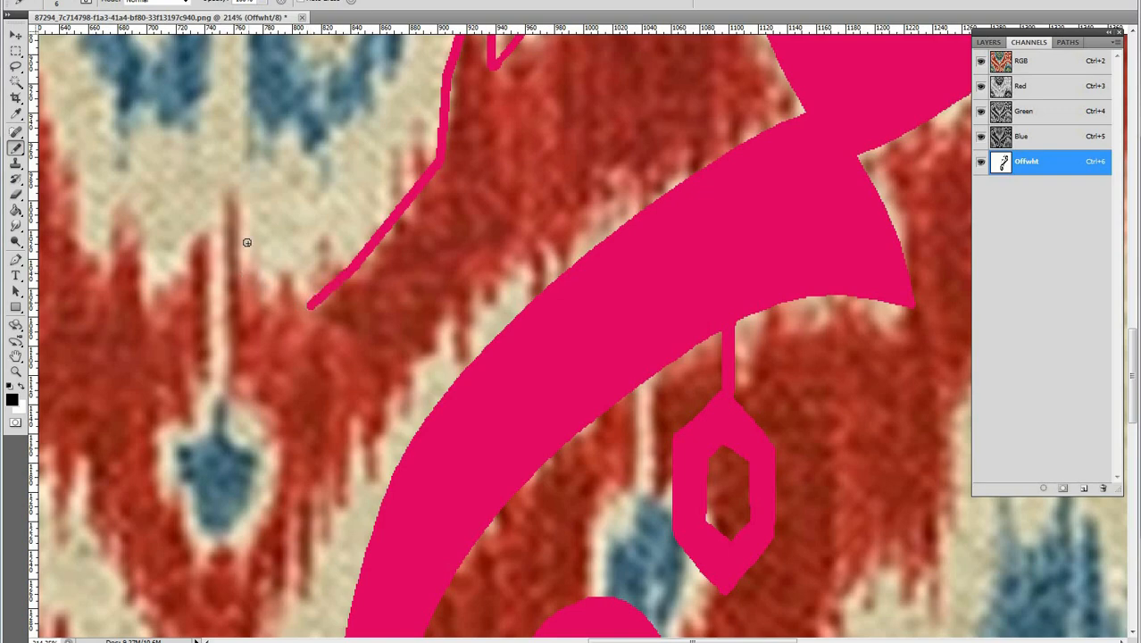
{"action": "left_click_drag", "start_coordinate": [327, 196], "coordinate": [473, 293]}
{"action": "scroll", "coordinate": [375, 221], "scroll_direction": "down", "scroll_amount": 5}
{"action": "scroll", "coordinate": [410, 209], "scroll_direction": "up", "scroll_amount": 4}
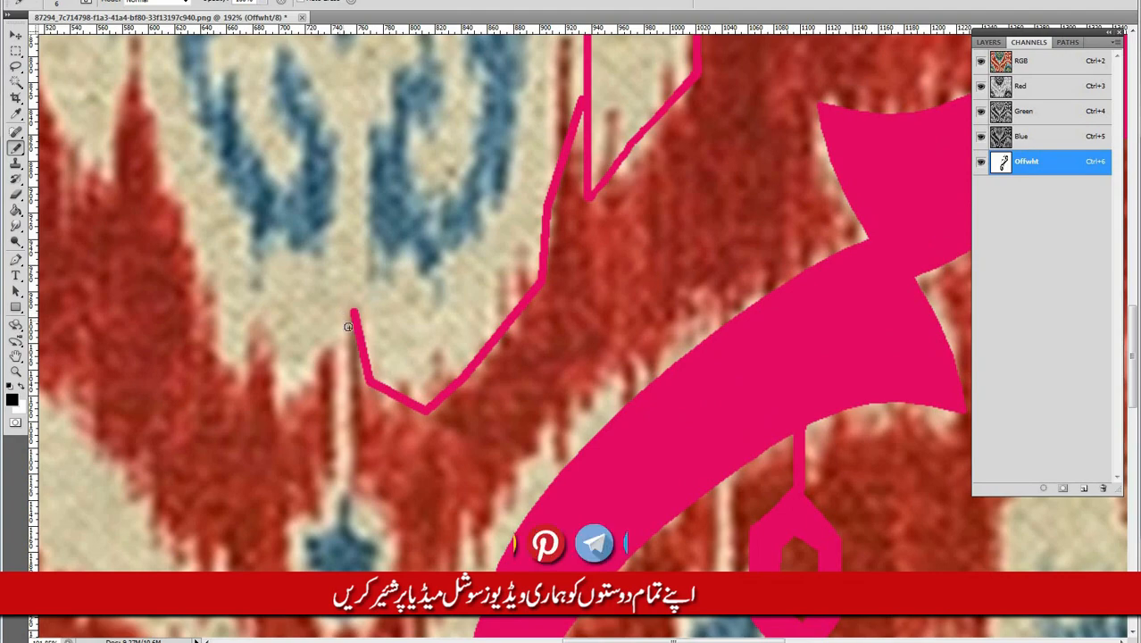
Draw the medallion's vertical centre line and the angular, stepped top of the right cream curl with straight Pencil segments
{"action": "left_click", "coordinate": [340, 108], "text": "shift"}
{"action": "mouse_move", "coordinate": [348, 91]}
{"action": "left_mouse_down"}
{"action": "mouse_move", "coordinate": [337, 360]}
{"action": "mouse_move", "coordinate": [340, 330]}
{"action": "left_mouse_up"}
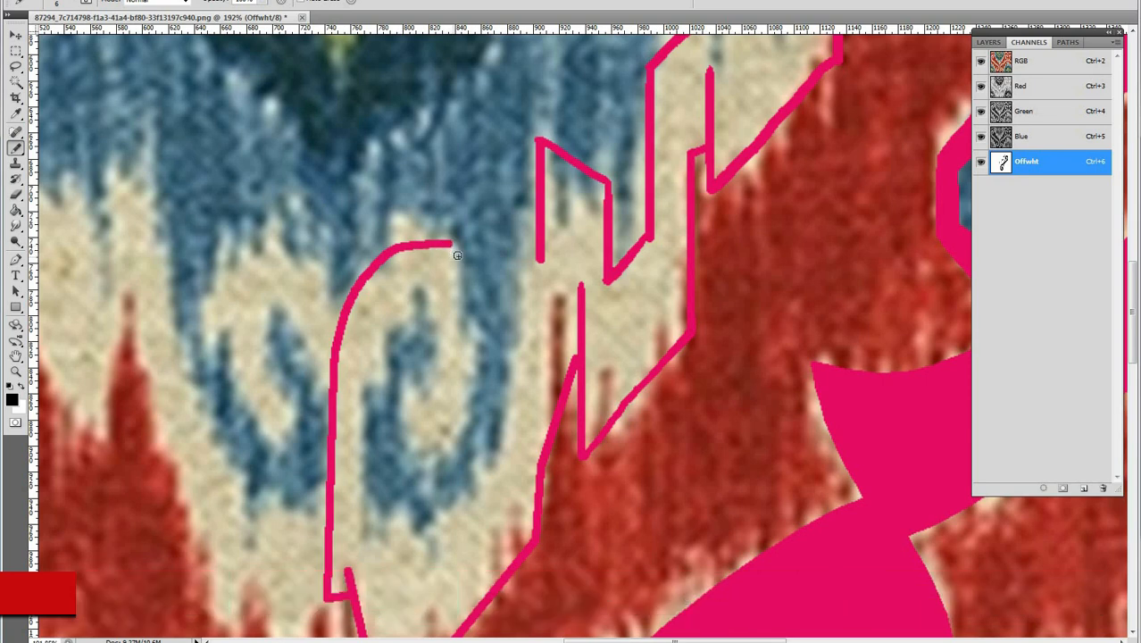
{"action": "key", "text": "ctrl+z"}
{"action": "left_click", "coordinate": [374, 307]}
{"action": "left_click", "coordinate": [320, 299], "text": "shift"}
{"action": "left_click", "coordinate": [410, 240], "text": "shift"}
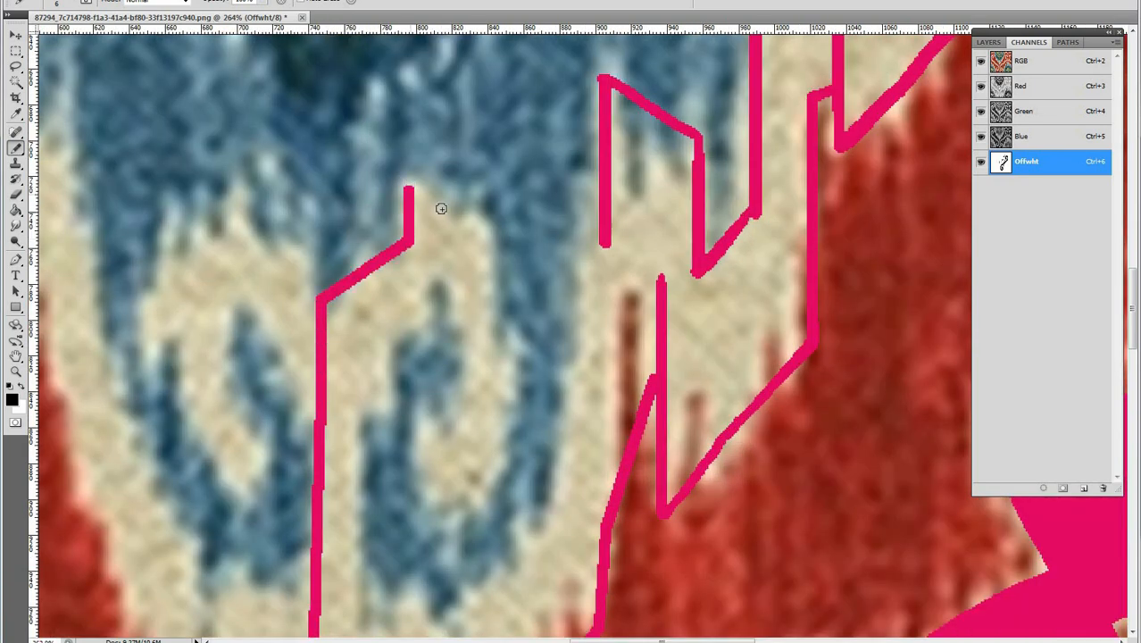
{"action": "left_click", "coordinate": [484, 236], "text": "shift"}
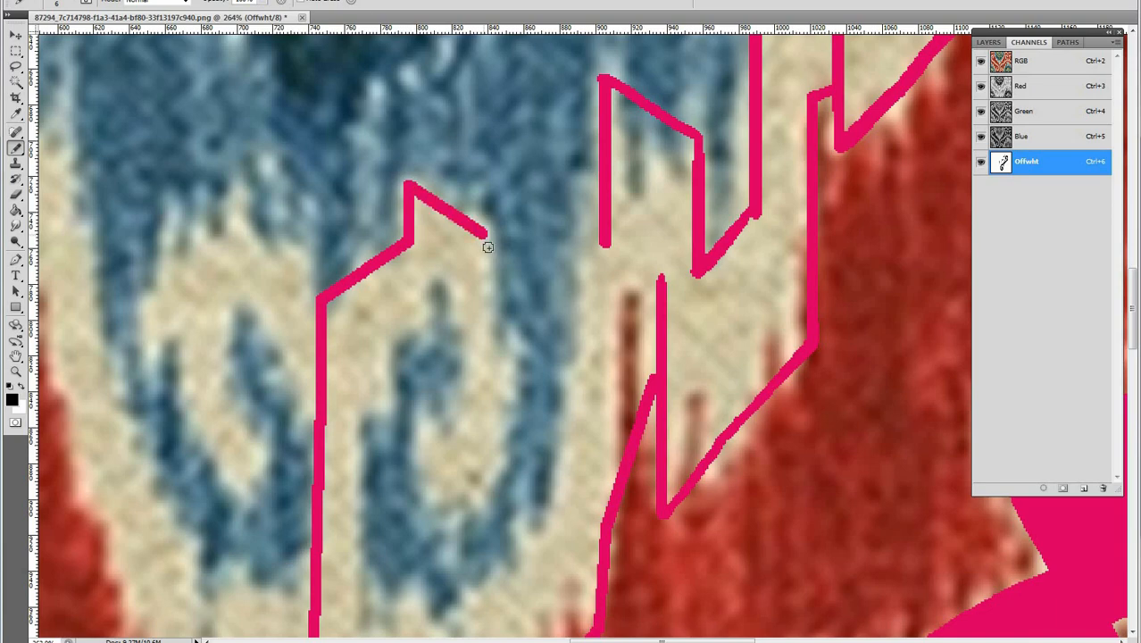
Trace the right cream curl's outer side and its rounded lower end with the Pencil
{"action": "left_click", "coordinate": [485, 332], "text": "shift"}
{"action": "left_click_drag", "start_coordinate": [444, 233], "coordinate": [370, 90]}
{"action": "left_click", "coordinate": [431, 225], "text": "shift"}
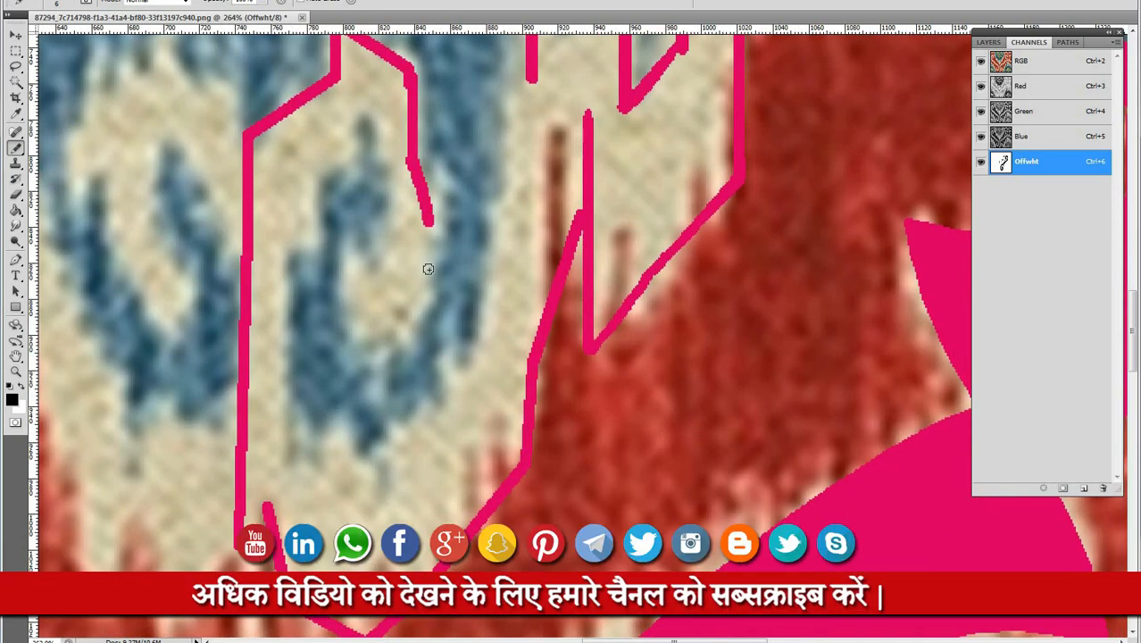
{"action": "left_click", "coordinate": [401, 189], "text": "shift"}
{"action": "left_click_drag", "start_coordinate": [399, 143], "coordinate": [389, 247]}
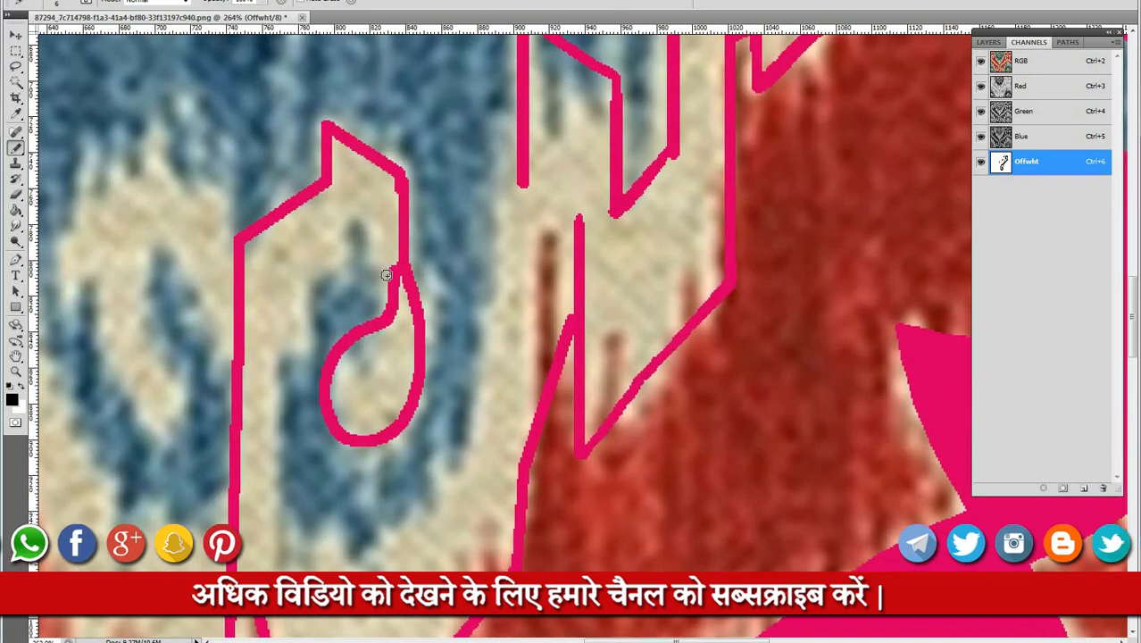
Draw the curl's inner edges around the blue notch and down the stem beside the centre line with straight Pencil segments
{"action": "left_click", "coordinate": [372, 222]}
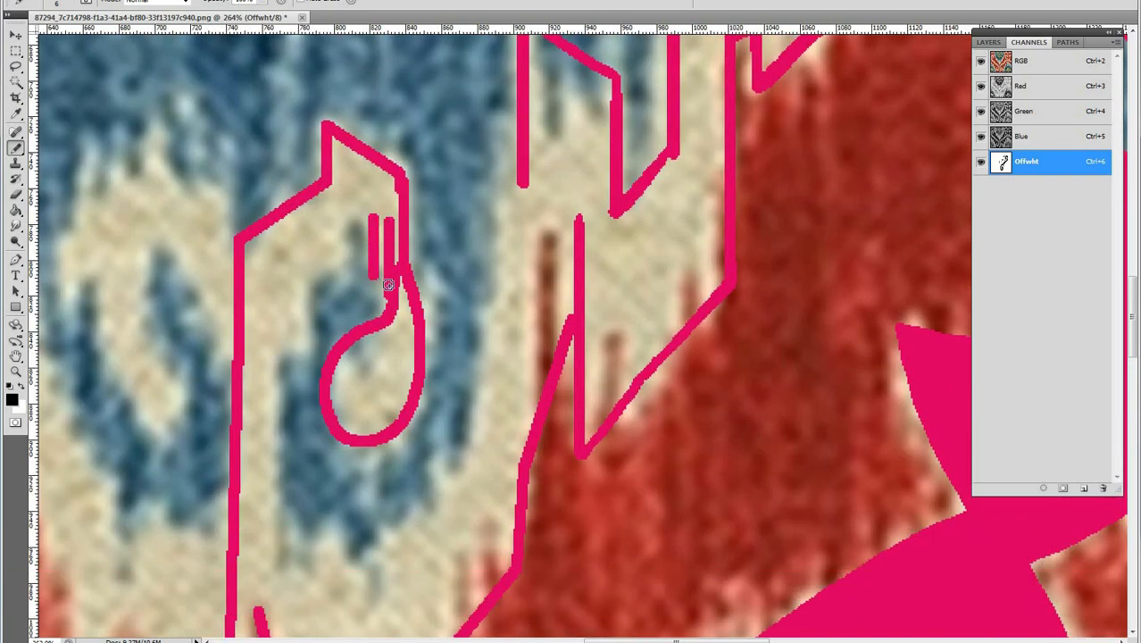
{"action": "left_click", "coordinate": [300, 294], "text": "shift"}
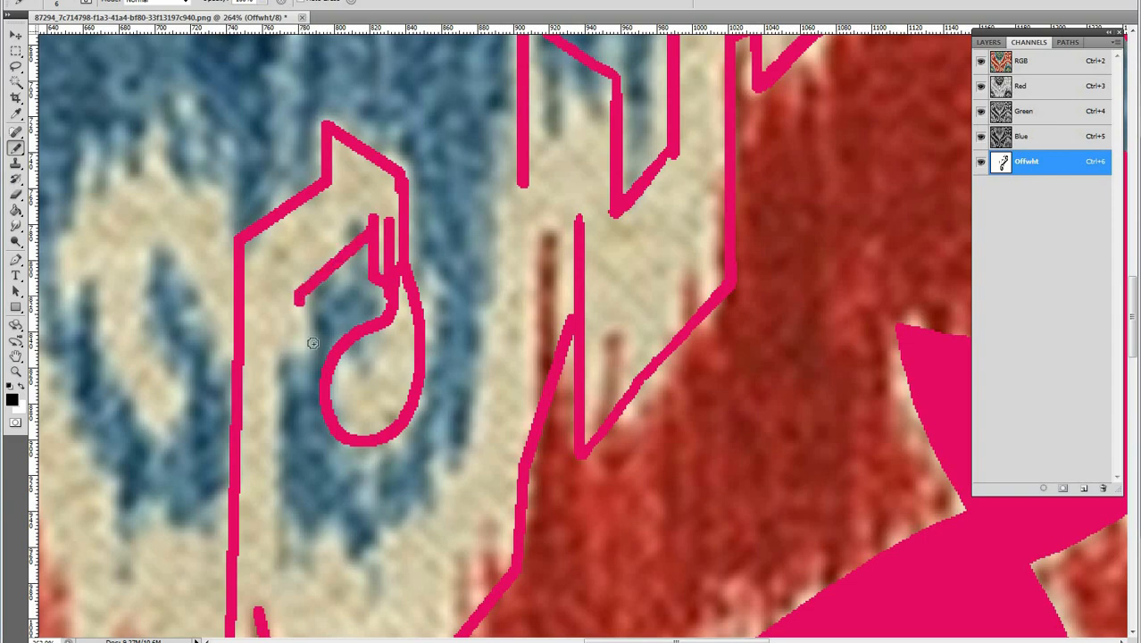
{"action": "left_click", "coordinate": [275, 555], "text": "shift"}
{"action": "left_click_drag", "start_coordinate": [425, 400], "coordinate": [402, 115]}
{"action": "left_click_drag", "start_coordinate": [364, 316], "coordinate": [361, 334]}
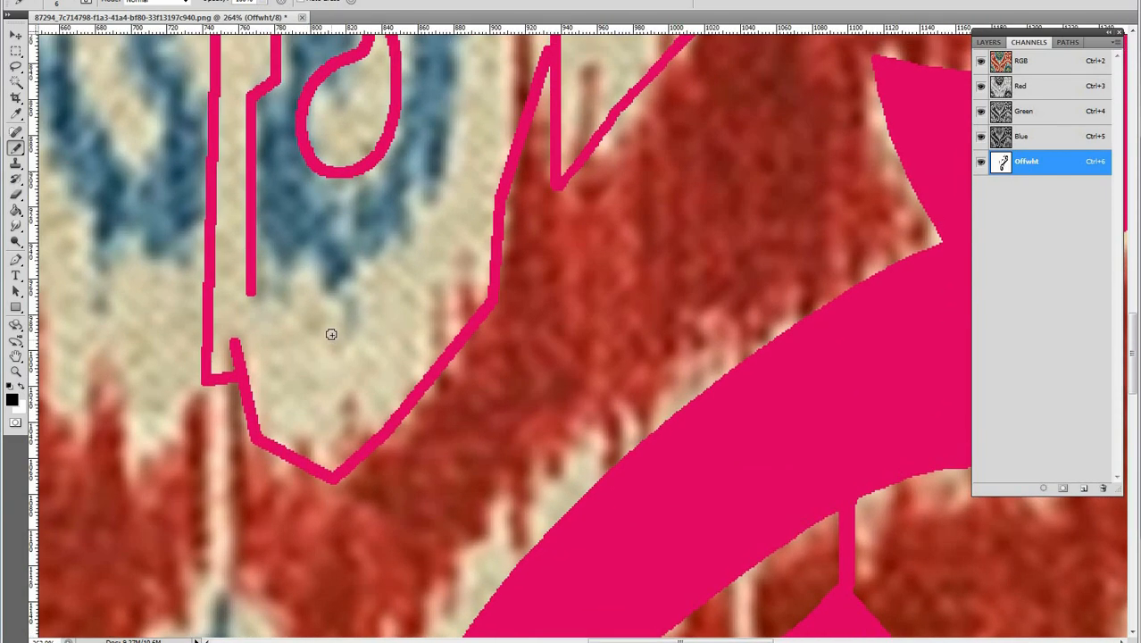
Trace the border's blue-side edge below the right curl and up to the stepped tooth with straight Pencil segments
{"action": "left_click", "coordinate": [331, 334], "text": "shift"}
{"action": "left_click", "coordinate": [435, 212], "text": "shift"}
{"action": "left_click_drag", "start_coordinate": [446, 156], "coordinate": [391, 382]}
{"action": "left_click", "coordinate": [420, 245], "text": "shift"}
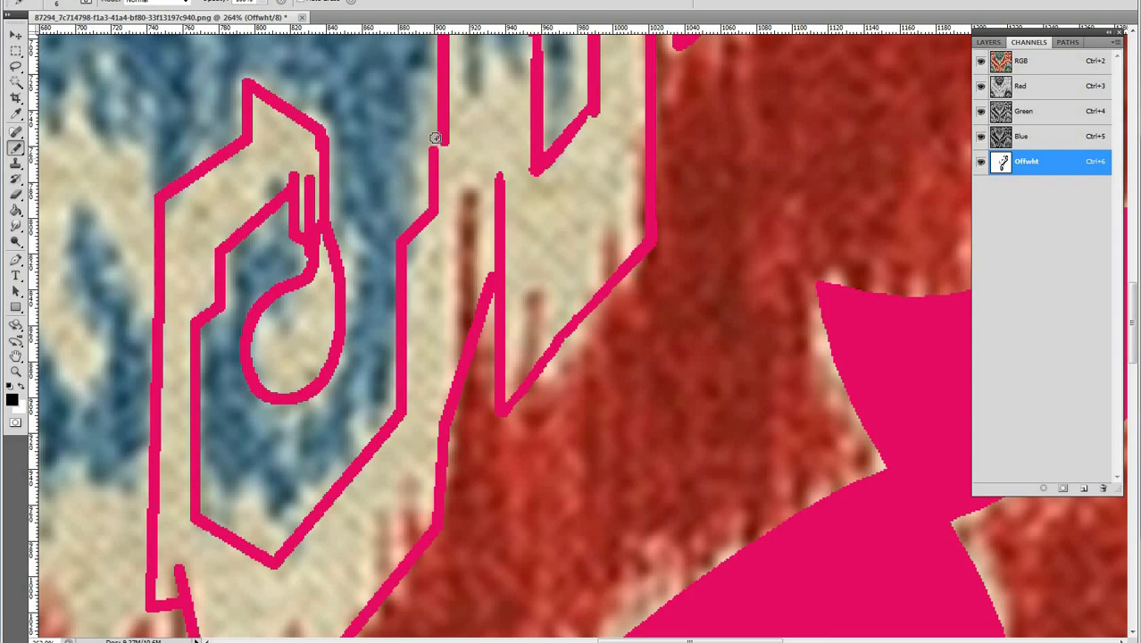
{"action": "left_click", "coordinate": [471, 235], "text": "alt"}
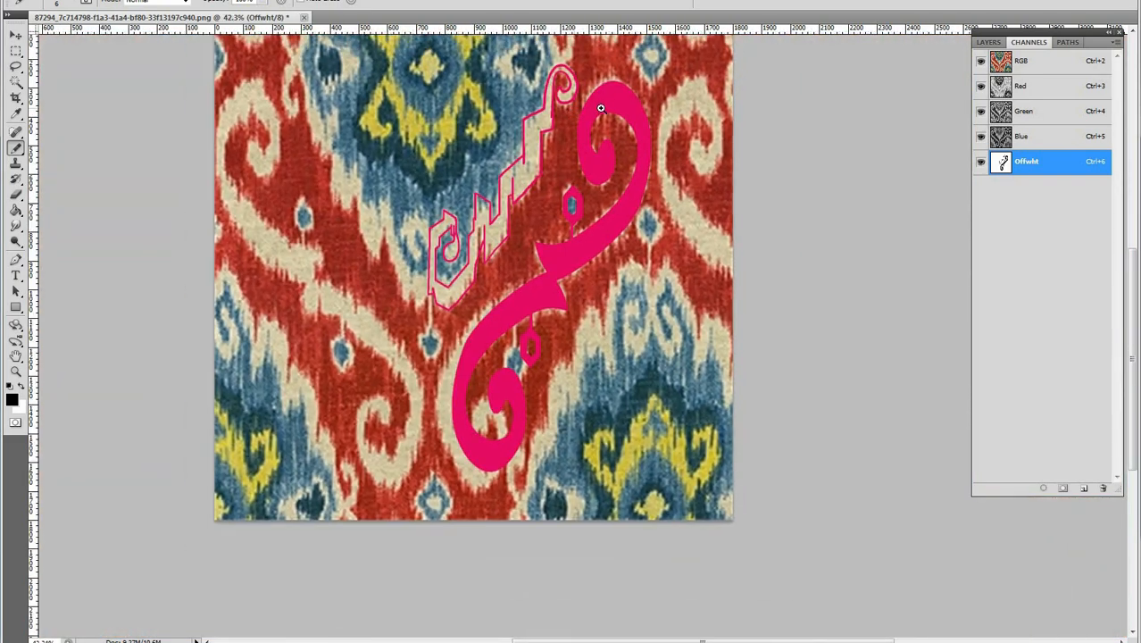
Draw both sides of the central stem down to the blue drop and the drop's upper right outer edge with the Pencil
{"action": "left_click", "coordinate": [599, 110], "text": "ctrl"}
{"action": "left_click", "coordinate": [381, 390], "text": "ctrl"}
{"action": "mouse_move", "coordinate": [336, 310]}
{"action": "left_mouse_down"}
{"action": "mouse_move", "coordinate": [326, 114]}
{"action": "mouse_move", "coordinate": [317, 305]}
{"action": "mouse_move", "coordinate": [345, 304]}
{"action": "mouse_move", "coordinate": [401, 348]}
{"action": "left_mouse_up"}
{"action": "left_click", "coordinate": [370, 313]}
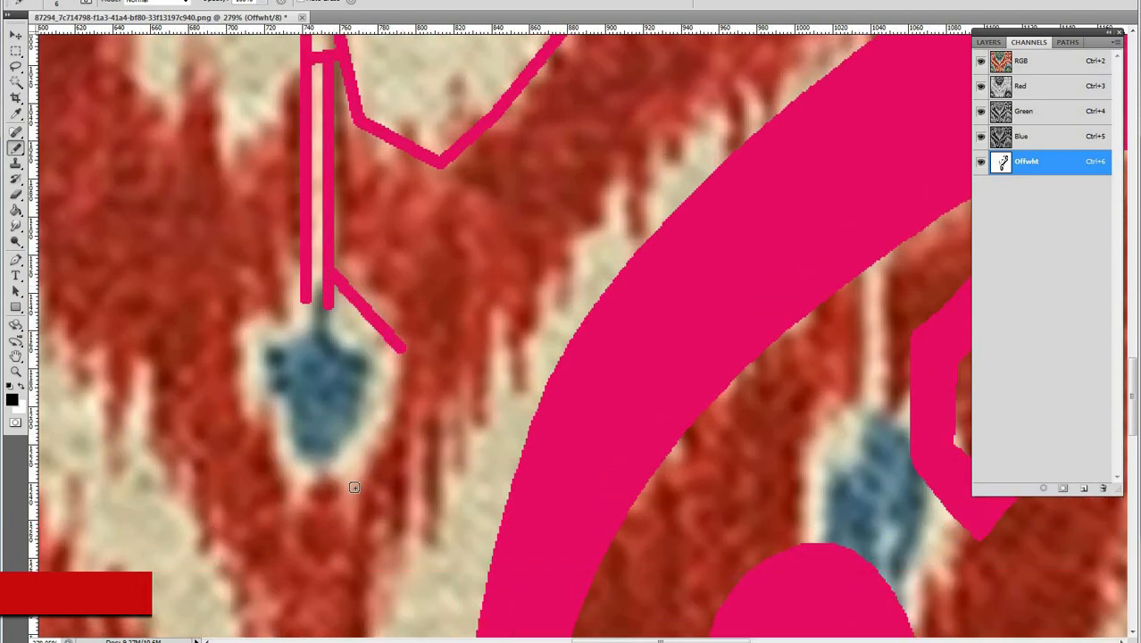
Trace the right half of the drop's cream border around its lower point and back up the blue edge to the stem
{"action": "left_click", "coordinate": [338, 505], "text": "shift"}
{"action": "key", "text": "ctrl+z"}
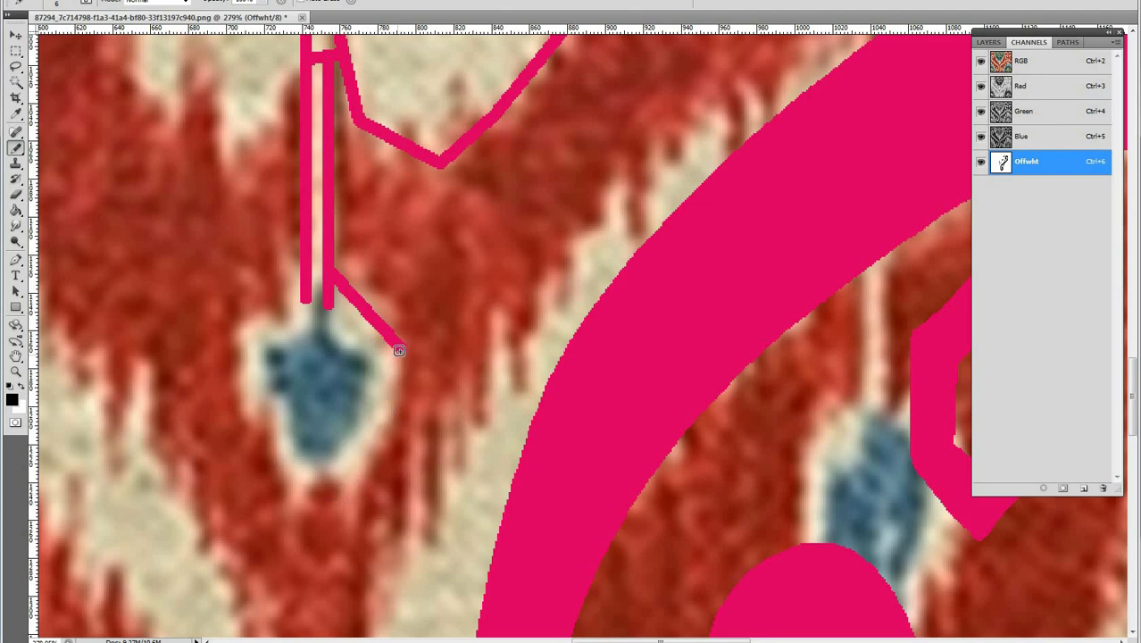
{"action": "left_click", "coordinate": [292, 518], "text": "shift"}
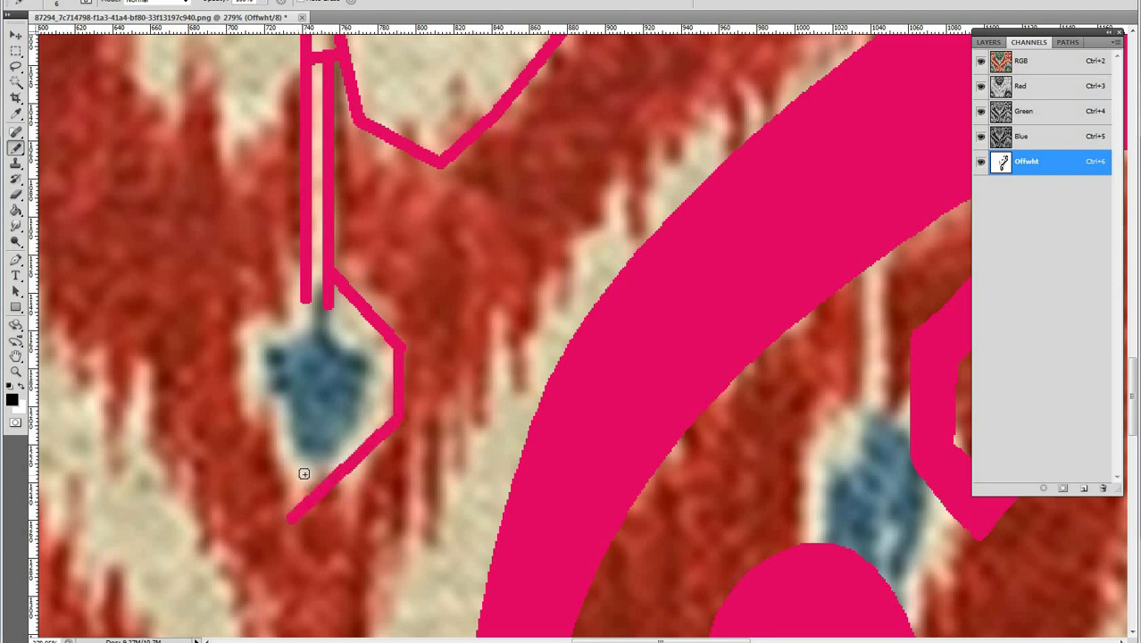
{"action": "left_click", "coordinate": [364, 412], "text": "shift"}
{"action": "left_click", "coordinate": [364, 359], "text": "shift"}
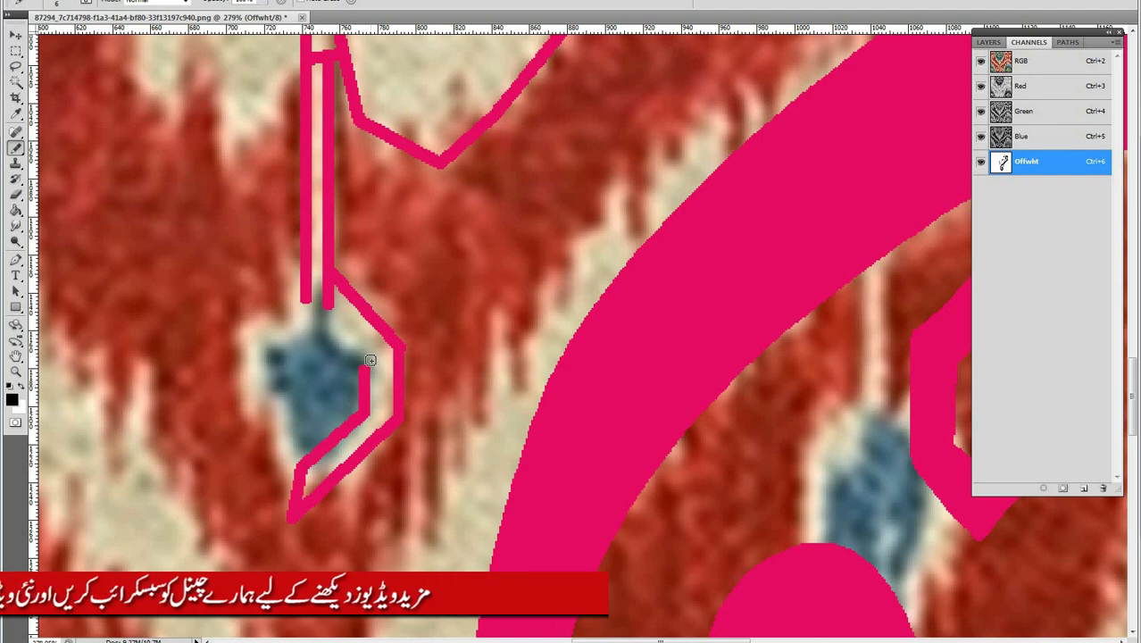
{"action": "left_click", "coordinate": [304, 299], "text": "shift"}
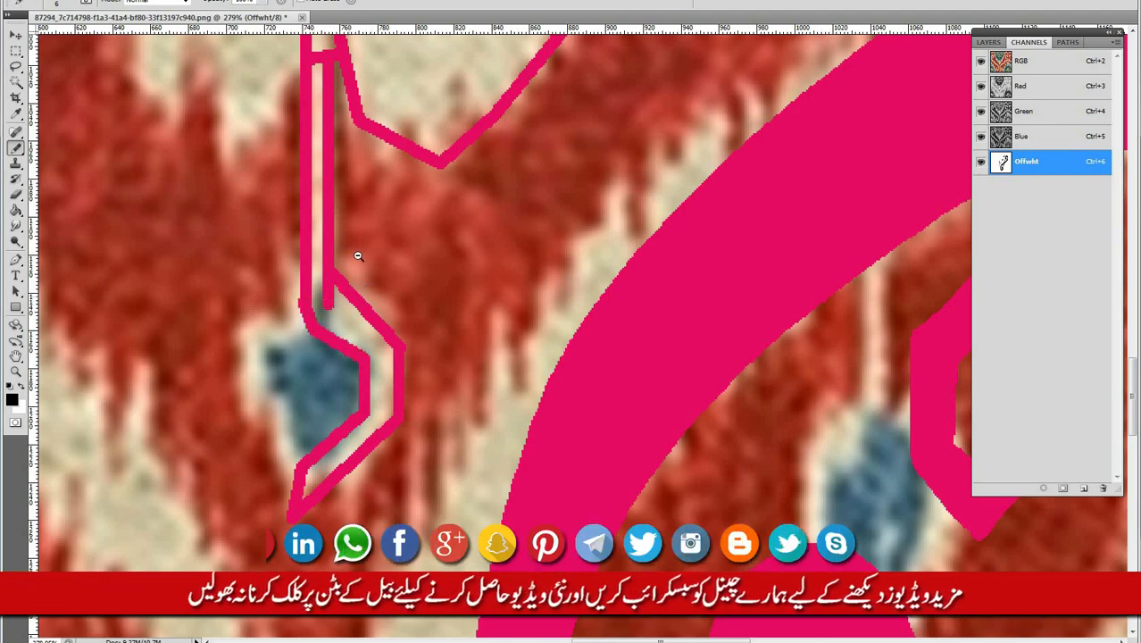
Select the inside of the traced medallion border with the Magic Wand and fill it with black
{"action": "scroll", "coordinate": [359, 258], "scroll_direction": "down", "scroll_amount": 8}
{"action": "key", "text": "ctrl+shift+t"}
{"action": "key", "text": "w"}
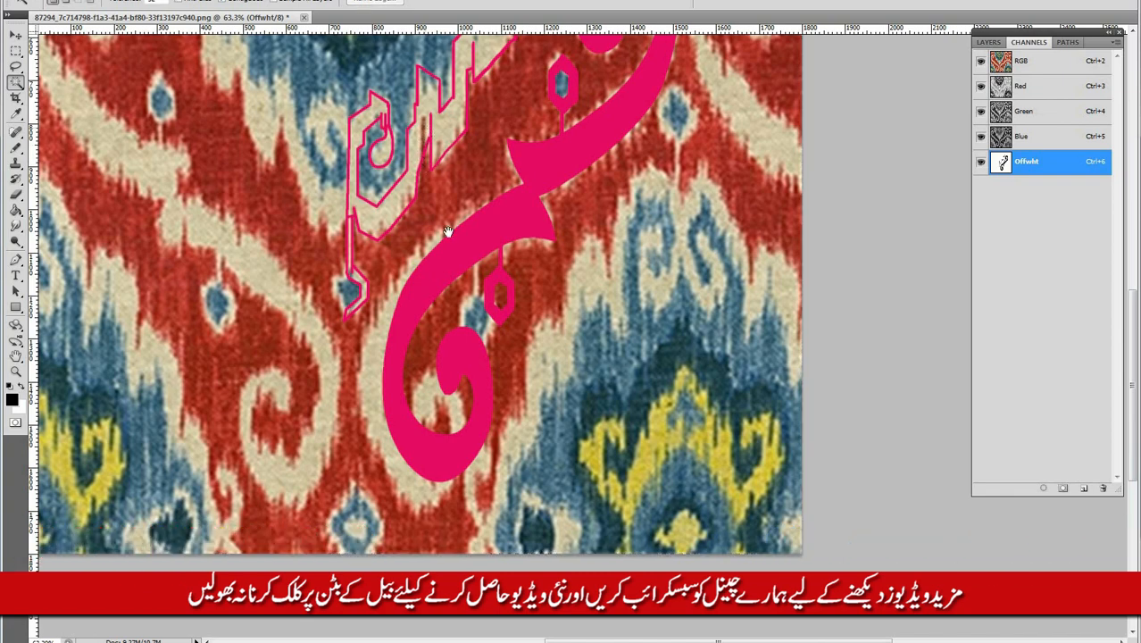
{"action": "scroll", "coordinate": [463, 217], "scroll_direction": "down", "scroll_amount": 3}
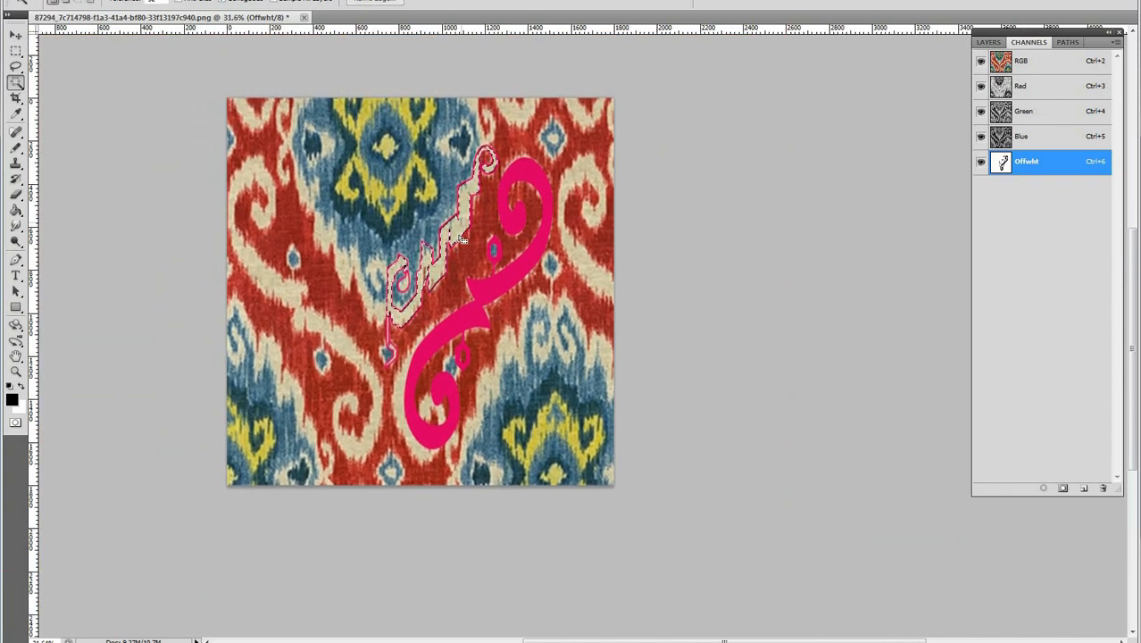
{"action": "key", "text": "alt+BackSpace"}
Fill the stem and half-drop outline with the Paint Bucket in the Offwht channel, then show the composite again
{"action": "key", "text": "ctrl+6"}
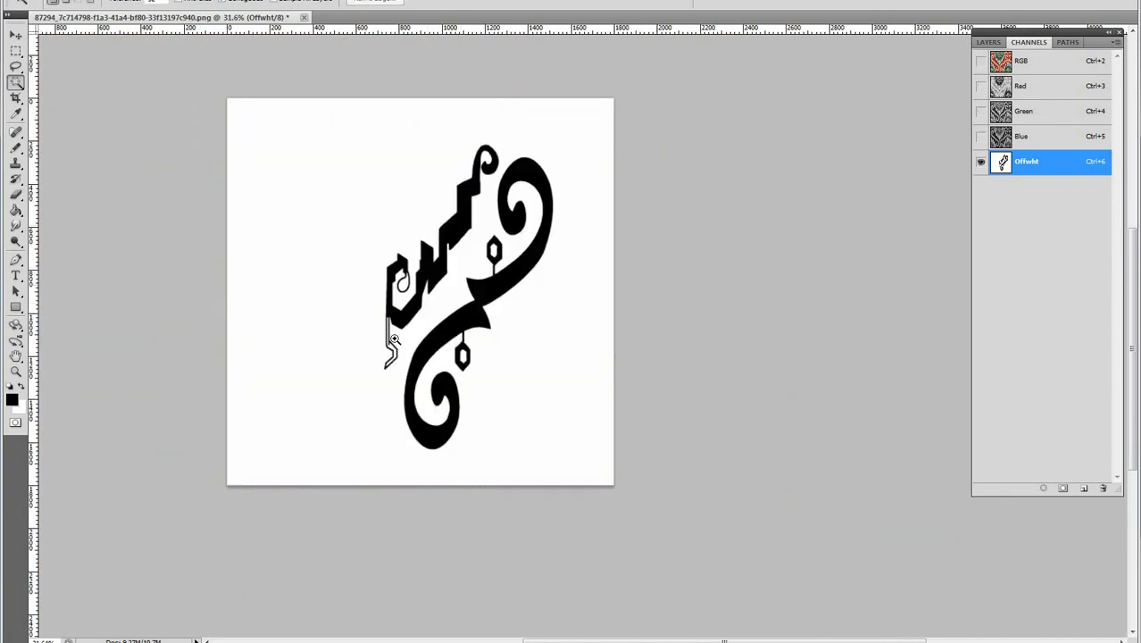
{"action": "scroll", "coordinate": [459, 317], "scroll_direction": "up", "scroll_amount": 5}
{"action": "key", "text": "g"}
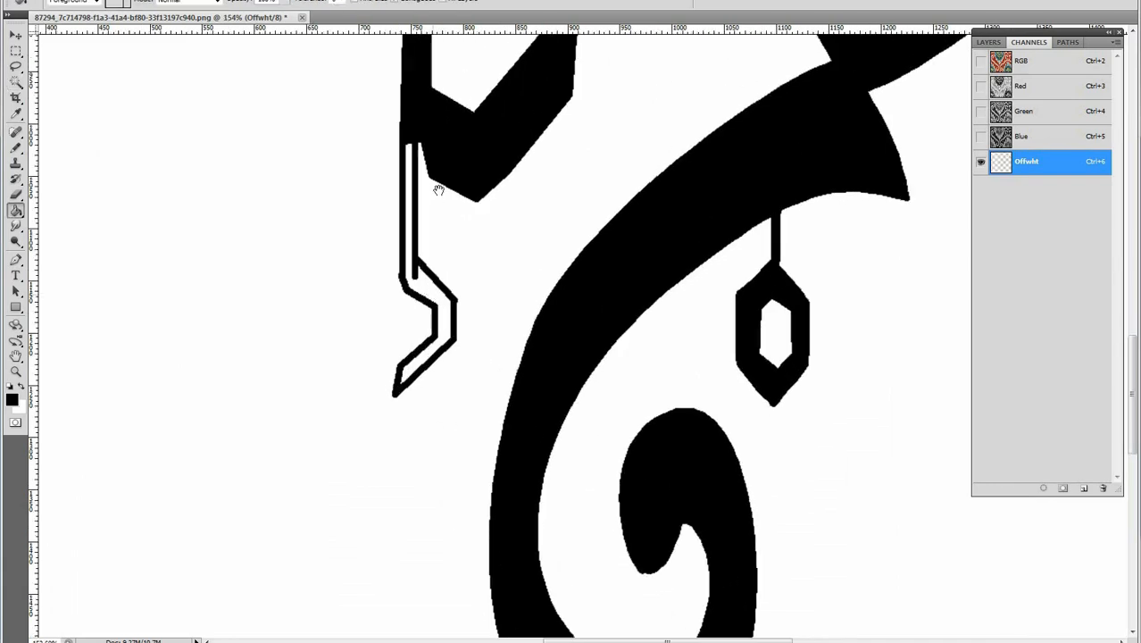
{"action": "scroll", "coordinate": [438, 190], "scroll_direction": "down", "scroll_amount": 2}
{"action": "scroll", "coordinate": [359, 266], "scroll_direction": "down", "scroll_amount": 3}
{"action": "left_click", "coordinate": [507, 182], "text": "ctrl"}
{"action": "key", "text": "grave"}
{"action": "key", "text": "grave"}
{"action": "key", "text": "grave"}
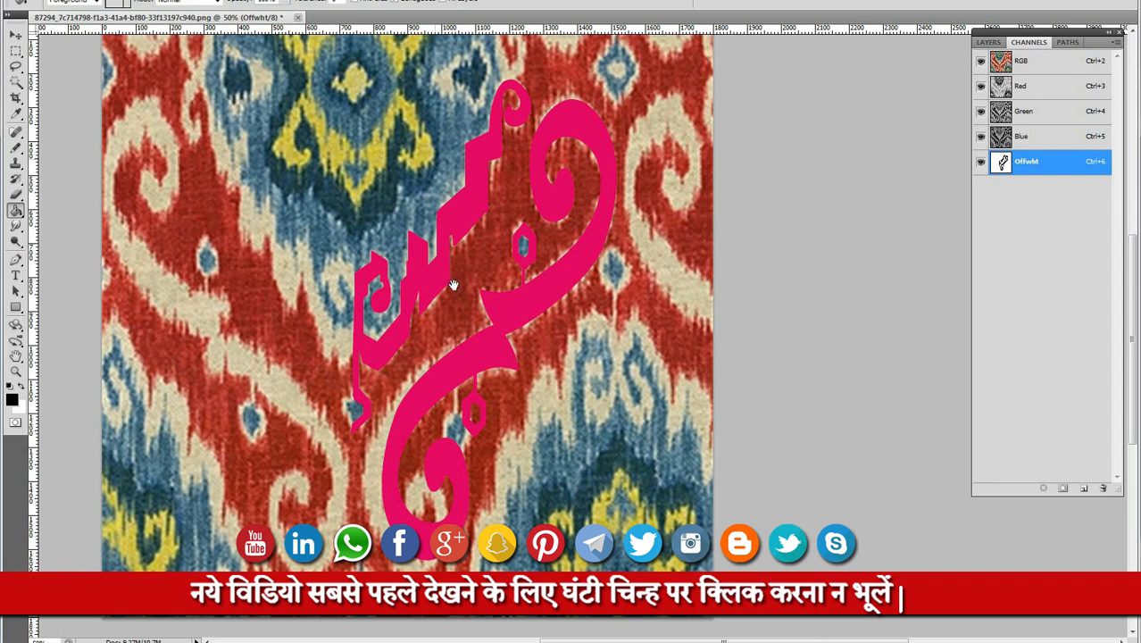
Outline the lower part of the cream shape around the medallion's right dark blue eye with a 10 px Brush and fill it
{"action": "scroll", "coordinate": [452, 285], "scroll_direction": "up", "scroll_amount": 4}
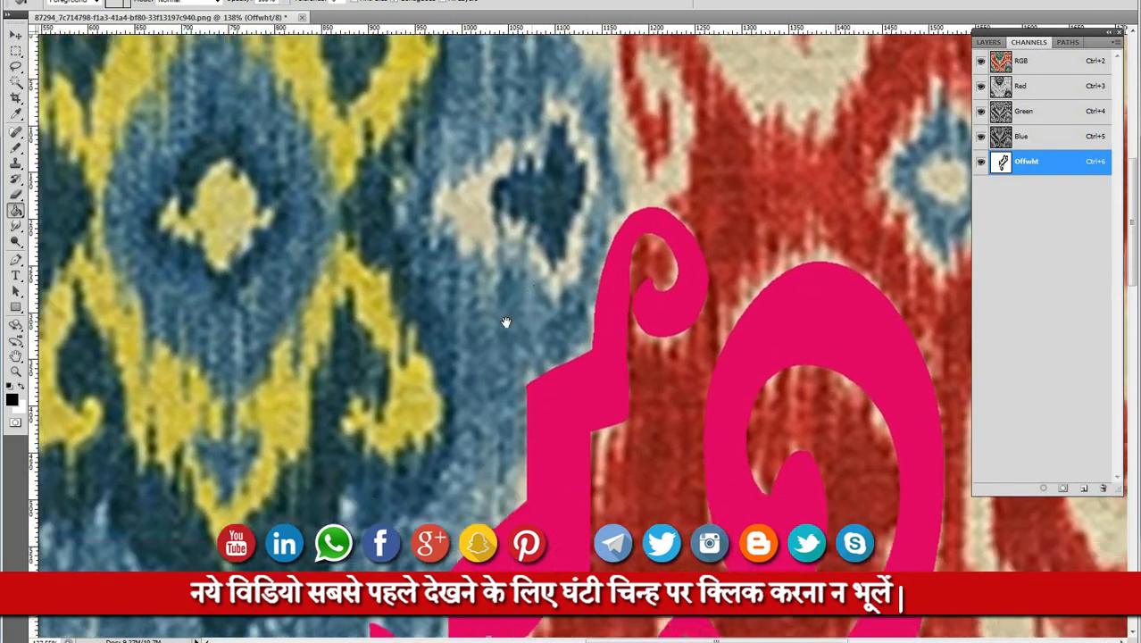
{"action": "key", "text": "b"}
{"action": "scroll", "coordinate": [552, 107], "scroll_direction": "up", "scroll_amount": 3}
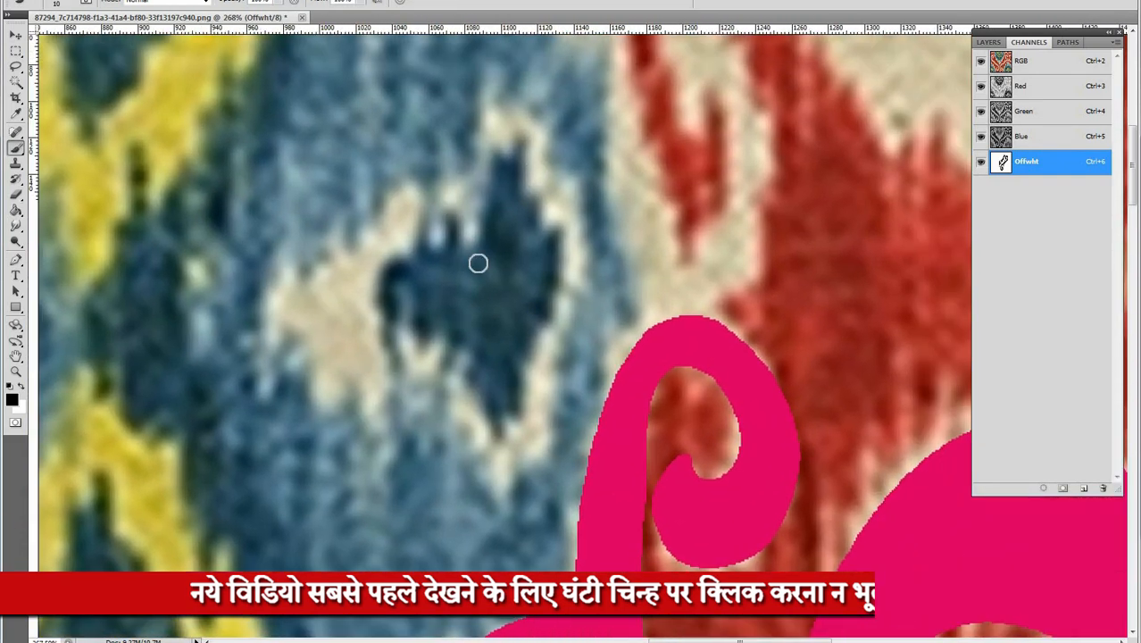
{"action": "scroll", "coordinate": [453, 217], "scroll_direction": "up", "scroll_amount": 2}
{"action": "mouse_move", "coordinate": [362, 247]}
{"action": "left_mouse_down"}
{"action": "mouse_move", "coordinate": [500, 296]}
{"action": "mouse_move", "coordinate": [550, 415]}
{"action": "mouse_move", "coordinate": [586, 399]}
{"action": "mouse_move", "coordinate": [589, 302]}
{"action": "mouse_move", "coordinate": [581, 304]}
{"action": "mouse_move", "coordinate": [654, 185]}
{"action": "left_mouse_up"}
{"action": "mouse_move", "coordinate": [652, 243]}
{"action": "left_mouse_down"}
{"action": "mouse_move", "coordinate": [616, 310]}
{"action": "mouse_move", "coordinate": [616, 427]}
{"action": "mouse_move", "coordinate": [539, 487]}
{"action": "left_mouse_up"}
{"action": "mouse_move", "coordinate": [480, 408]}
{"action": "left_mouse_down"}
{"action": "mouse_move", "coordinate": [461, 378]}
{"action": "mouse_move", "coordinate": [305, 317]}
{"action": "mouse_move", "coordinate": [242, 229]}
{"action": "mouse_move", "coordinate": [336, 205]}
{"action": "left_mouse_up"}
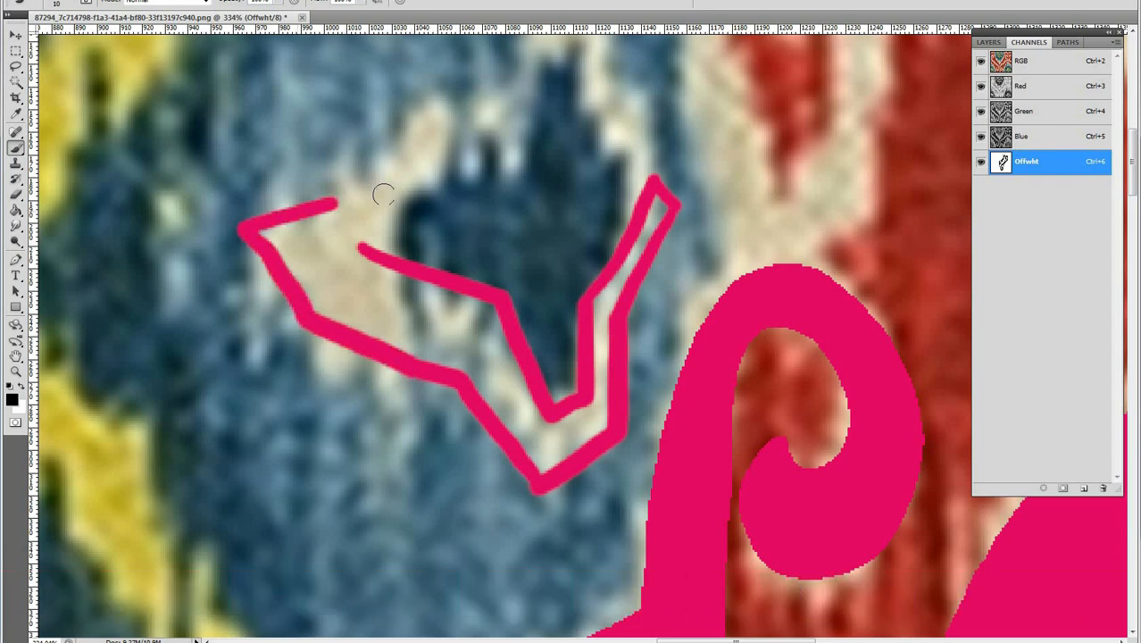
{"action": "key", "text": "g"}
{"action": "left_click", "coordinate": [450, 313]}
{"action": "left_click_drag", "start_coordinate": [469, 315], "coordinate": [398, 321]}
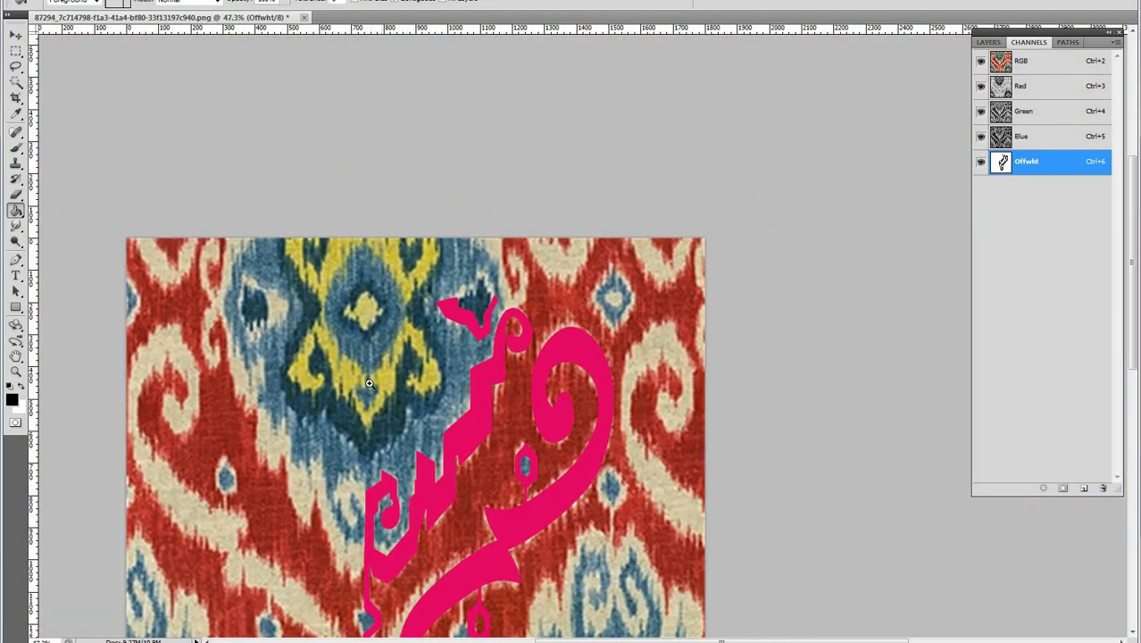
Place a horizontal guide level with the top of the small cream curl, crossing the nearby blue diamond
{"action": "scroll", "coordinate": [368, 383], "scroll_direction": "up", "scroll_amount": 5}
{"action": "left_click_drag", "start_coordinate": [464, 259], "coordinate": [469, 227]}
{"action": "scroll", "coordinate": [489, 255], "scroll_direction": "down", "scroll_amount": 5}
{"action": "left_click_drag", "start_coordinate": [636, 270], "coordinate": [544, 242]}
{"action": "scroll", "coordinate": [643, 159], "scroll_direction": "up", "scroll_amount": 5}
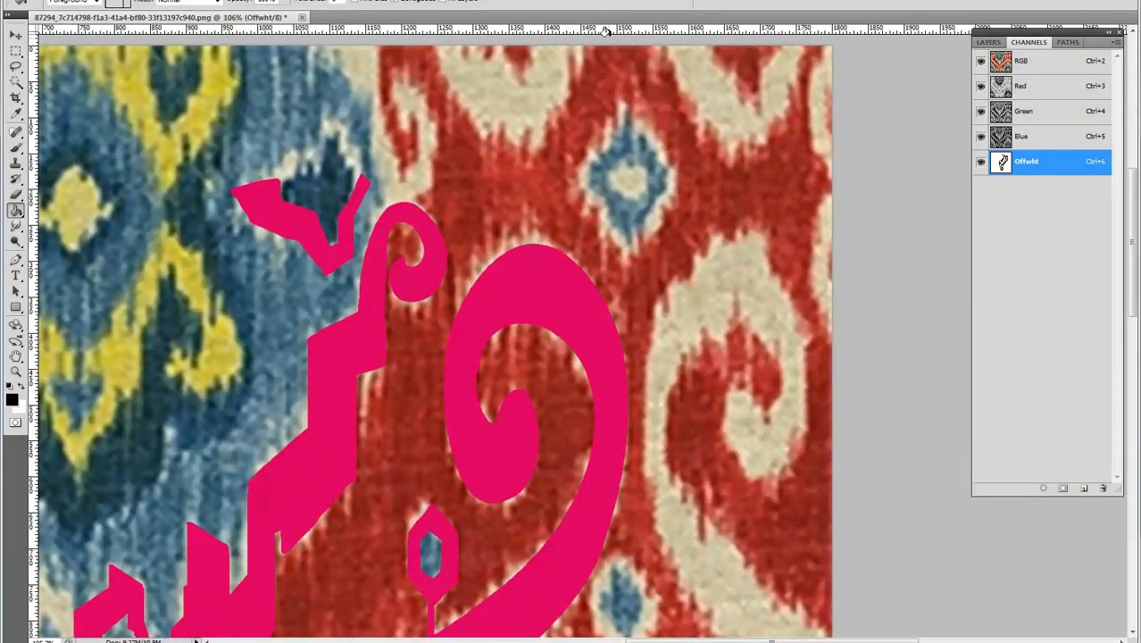
{"action": "left_click_drag", "start_coordinate": [611, 34], "coordinate": [635, 202]}
{"action": "scroll", "coordinate": [665, 156], "scroll_direction": "up", "scroll_amount": 4}
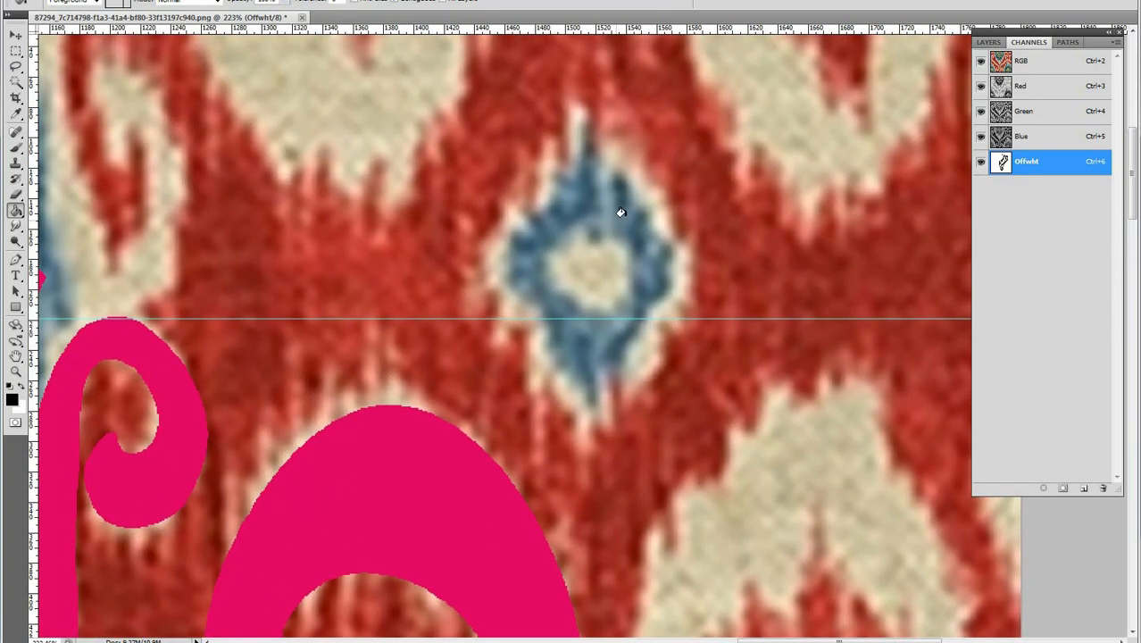
Lasso the blue diamond on the Background, copy it to a new layer and move it down onto the horizontal guide
{"action": "key", "text": "l"}
{"action": "left_click", "coordinate": [986, 44]}
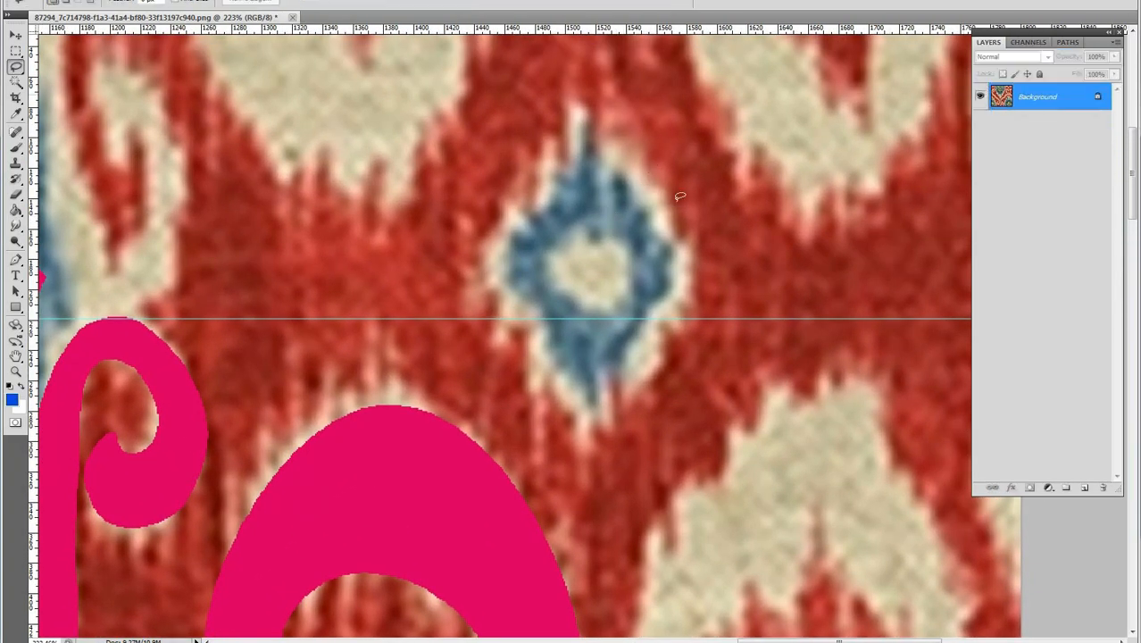
{"action": "left_click_drag", "start_coordinate": [650, 268], "coordinate": [667, 364]}
{"action": "right_click", "coordinate": [625, 326]}
{"action": "left_click", "coordinate": [659, 364]}
{"action": "key", "text": "v"}
{"action": "mouse_move", "coordinate": [604, 204]}
{"action": "left_mouse_down"}
{"action": "mouse_move", "coordinate": [616, 268]}
{"action": "mouse_move", "coordinate": [614, 250]}
{"action": "left_mouse_up"}
Make the Offwht channel active and place a vertical guide through the centre of the moved blue diamond
{"action": "left_click", "coordinate": [1028, 43]}
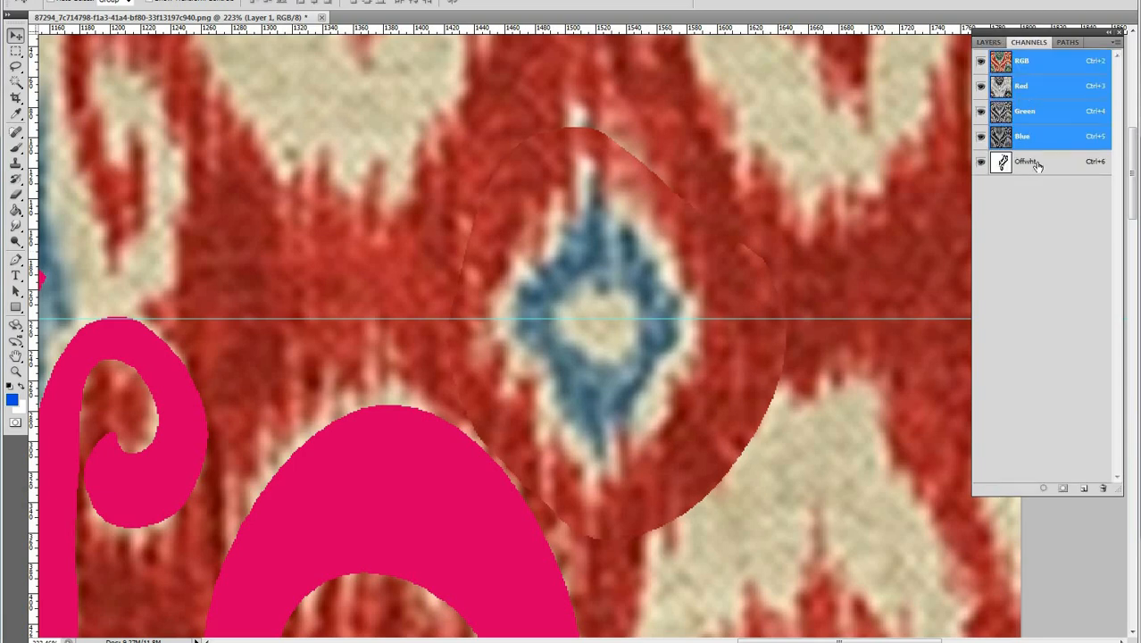
{"action": "left_click", "coordinate": [1037, 163]}
{"action": "left_click_drag", "start_coordinate": [495, 221], "coordinate": [474, 163]}
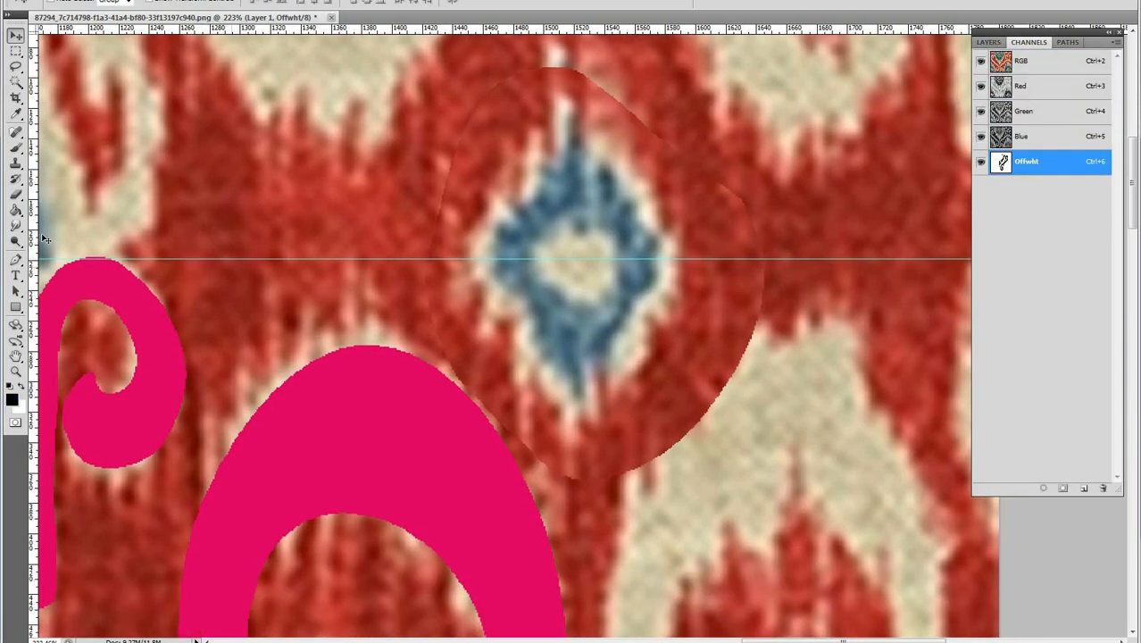
{"action": "left_click_drag", "start_coordinate": [527, 317], "coordinate": [429, 330]}
{"action": "left_click_drag", "start_coordinate": [529, 462], "coordinate": [555, 291]}
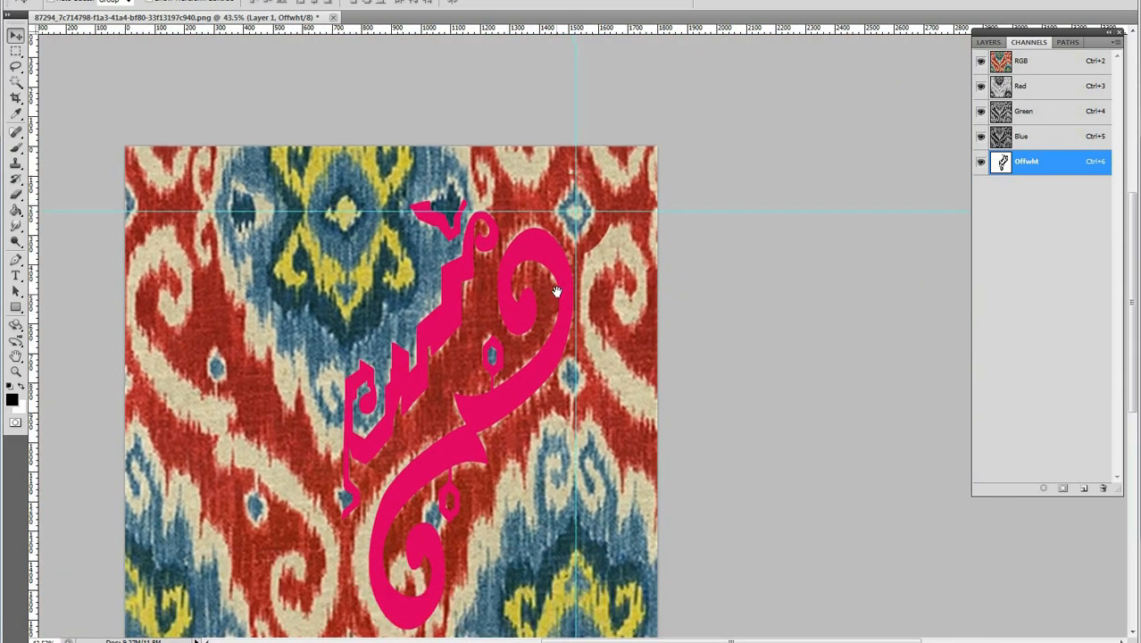
Add a horizontal guide through the diamond at the pattern's lower edge and a vertical guide along the medallion's centre
{"action": "left_click_drag", "start_coordinate": [592, 344], "coordinate": [544, 380]}
{"action": "left_click_drag", "start_coordinate": [614, 446], "coordinate": [683, 421]}
{"action": "left_click_drag", "start_coordinate": [690, 29], "coordinate": [681, 436]}
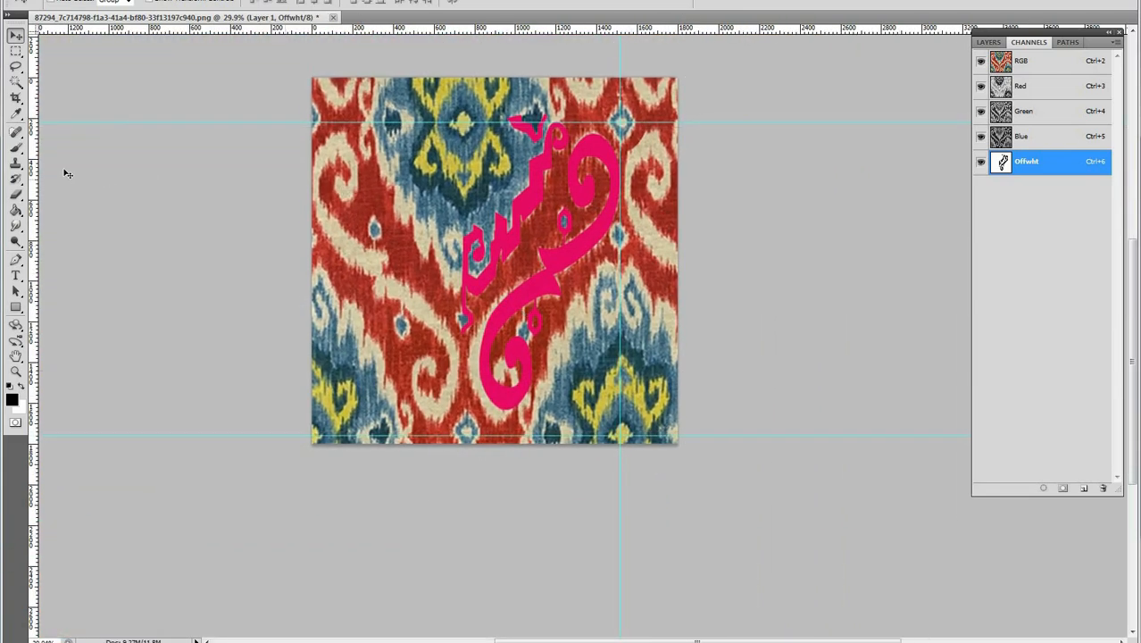
{"action": "left_click_drag", "start_coordinate": [36, 169], "coordinate": [461, 272]}
Marquee-select a strip beside the medallion's centre guide, nudge it onto the stem and move the guide to its left edge
{"action": "scroll", "coordinate": [480, 304], "scroll_direction": "up", "scroll_amount": 2}
{"action": "key", "text": "m"}
{"action": "left_click_drag", "start_coordinate": [481, 224], "coordinate": [525, 229]}
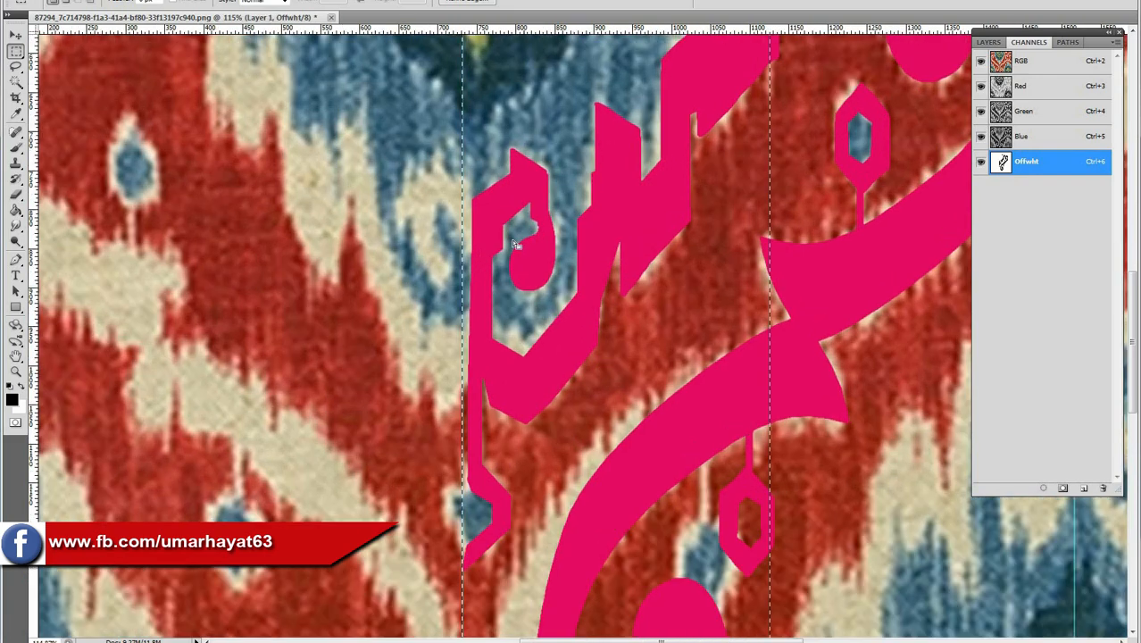
{"action": "key", "text": "Right"}
{"action": "key", "text": "Right"}
{"action": "key", "text": "Right"}
{"action": "key", "text": "Right"}
{"action": "key", "text": "Right"}
{"action": "key", "text": "Right"}
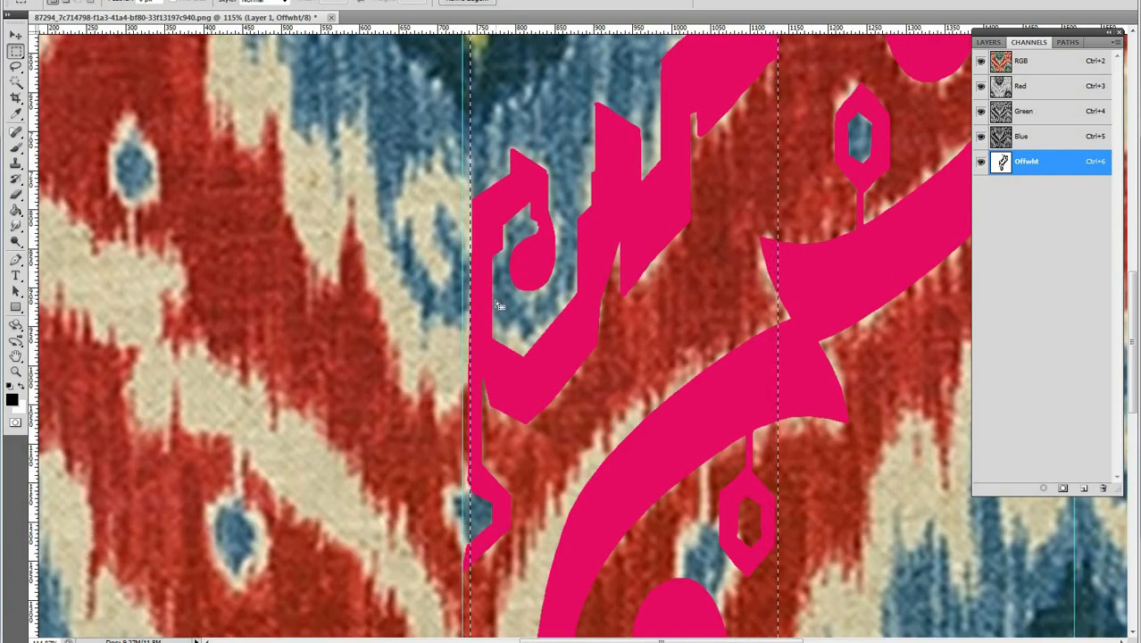
{"action": "key", "text": "v"}
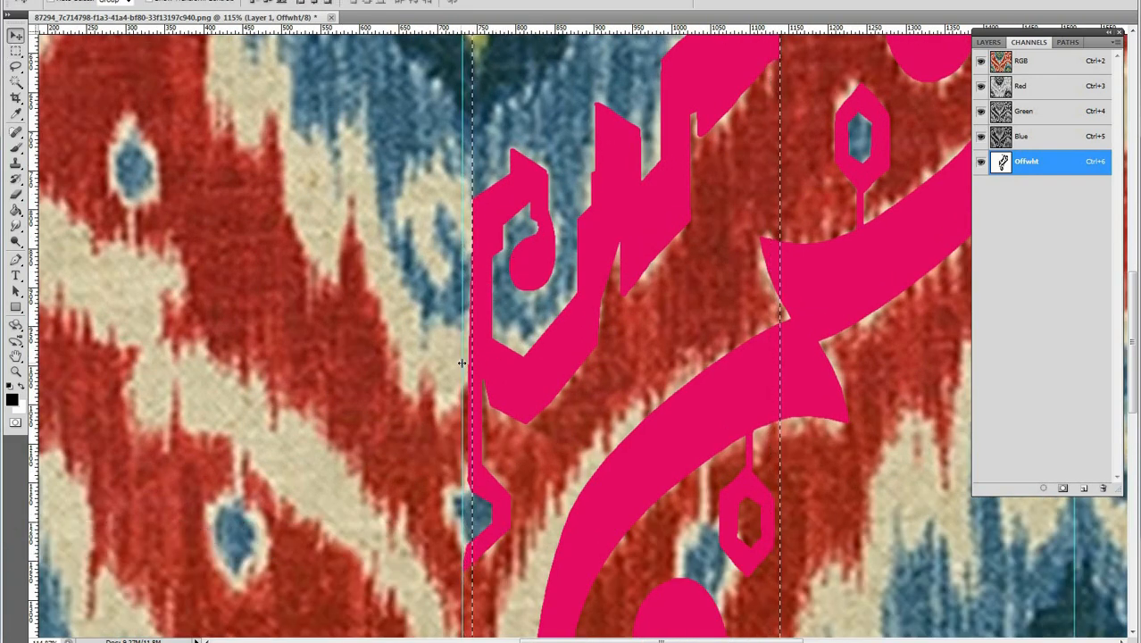
{"action": "left_click_drag", "start_coordinate": [434, 343], "coordinate": [322, 360]}
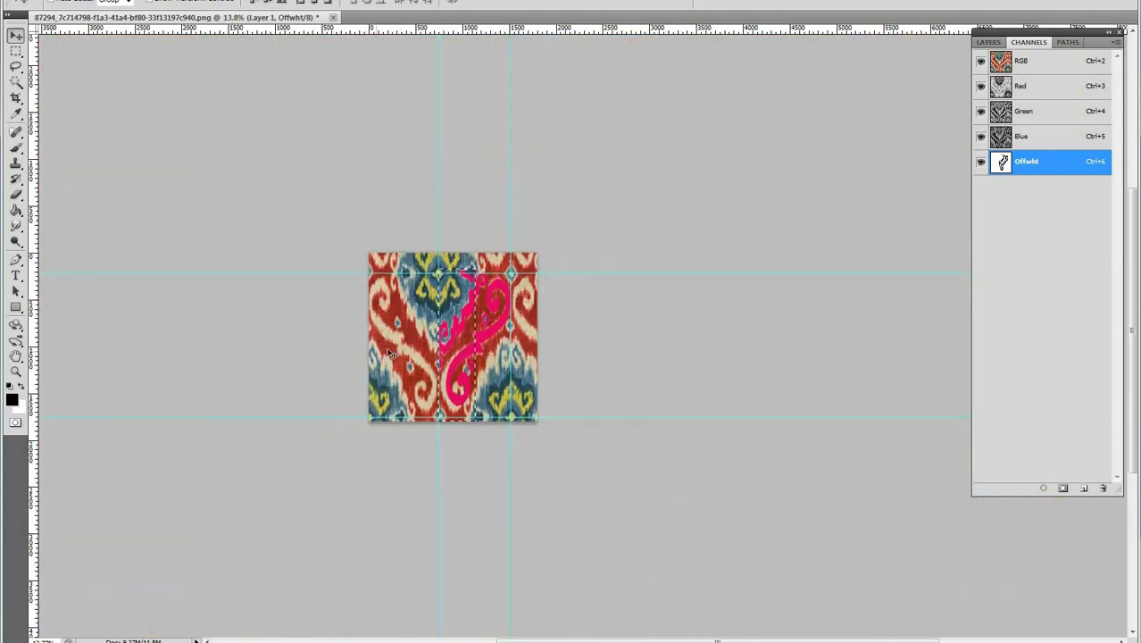
Examine the Offwht shapes against the guides, both over the pattern image and on their own
{"action": "key", "text": "grave"}
{"action": "key", "text": "grave"}
{"action": "left_click_drag", "start_coordinate": [472, 332], "coordinate": [532, 321]}
{"action": "left_click_drag", "start_coordinate": [433, 173], "coordinate": [608, 241]}
{"action": "left_click", "coordinate": [1039, 136]}
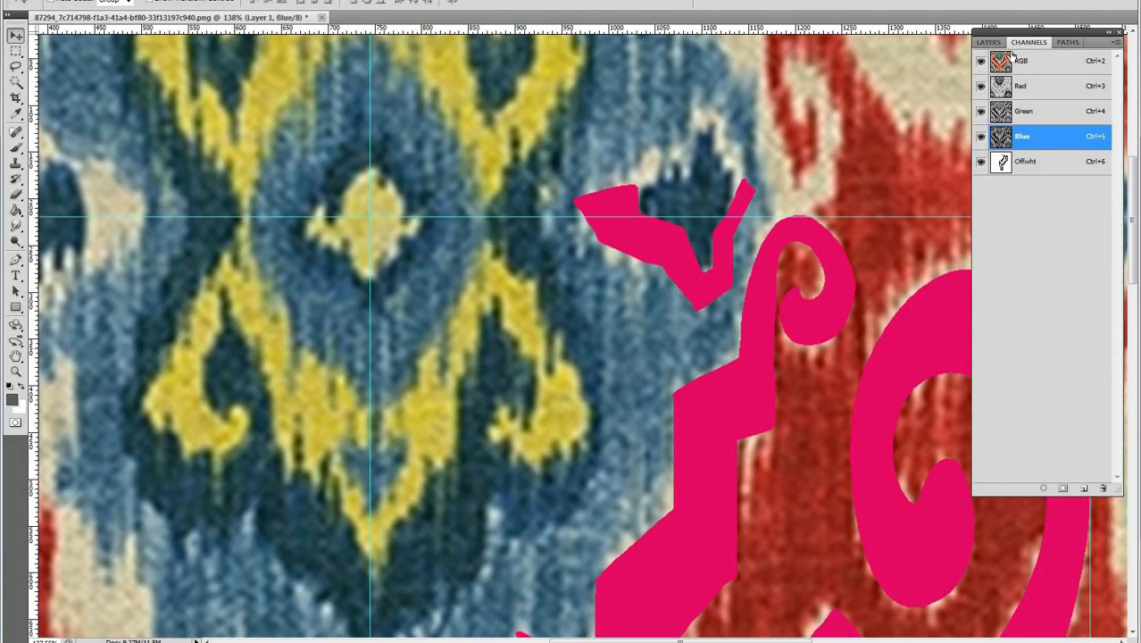
{"action": "left_click", "coordinate": [1020, 61]}
{"action": "left_click", "coordinate": [989, 42]}
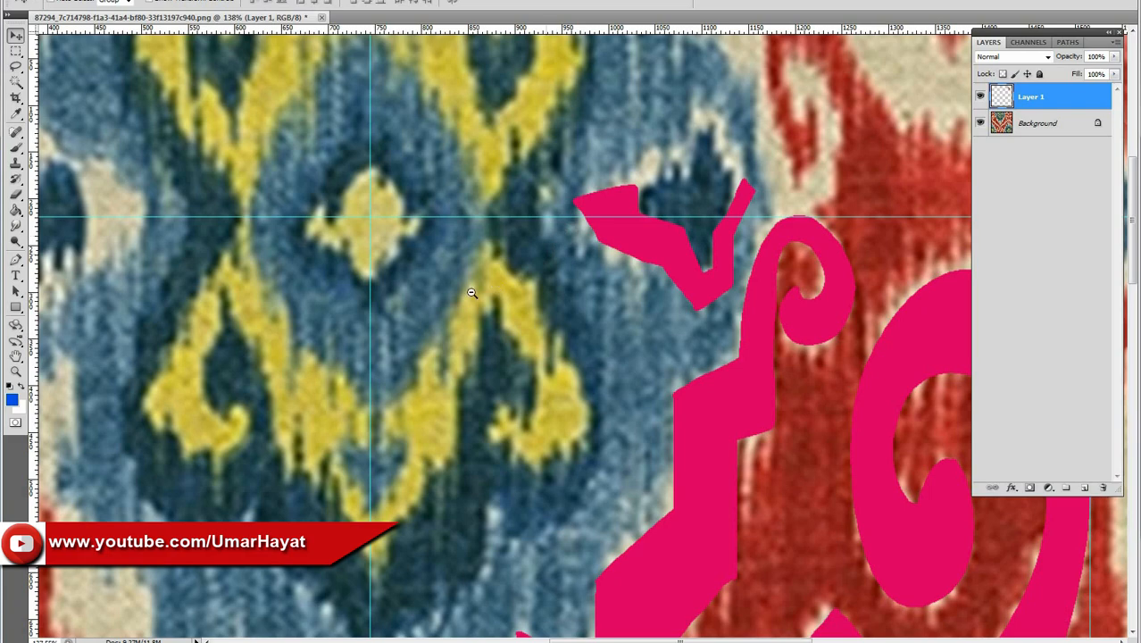
{"action": "left_click", "coordinate": [430, 323], "text": "alt"}
{"action": "left_click", "coordinate": [1028, 42]}
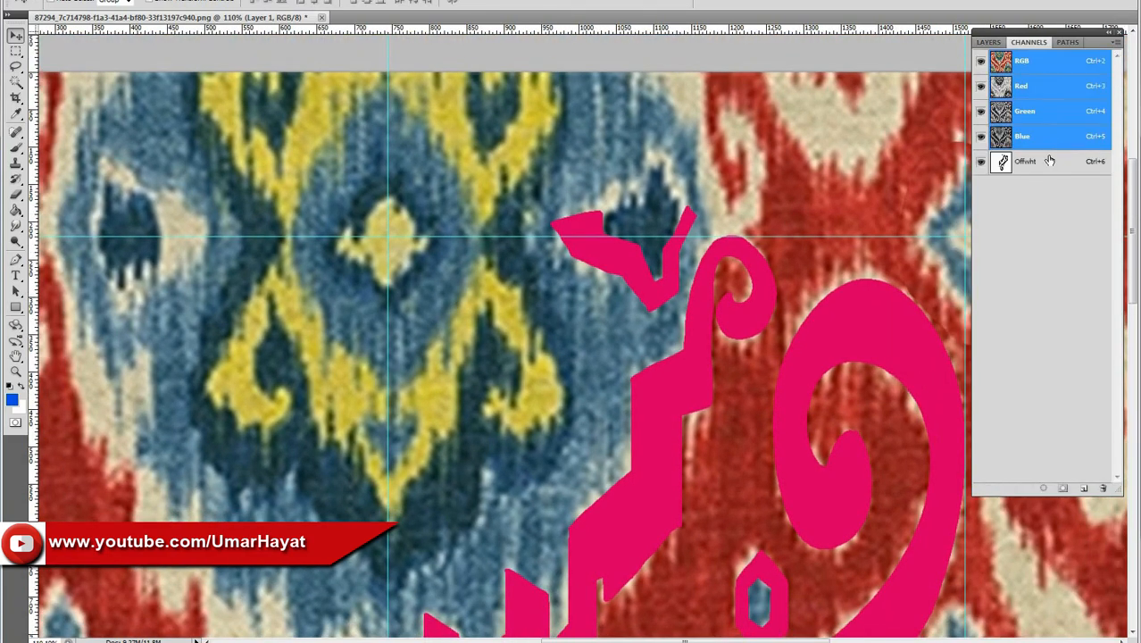
{"action": "left_click", "coordinate": [1027, 162]}
{"action": "left_click_drag", "start_coordinate": [539, 293], "coordinate": [514, 207]}
{"action": "left_click", "coordinate": [469, 232], "text": "alt"}
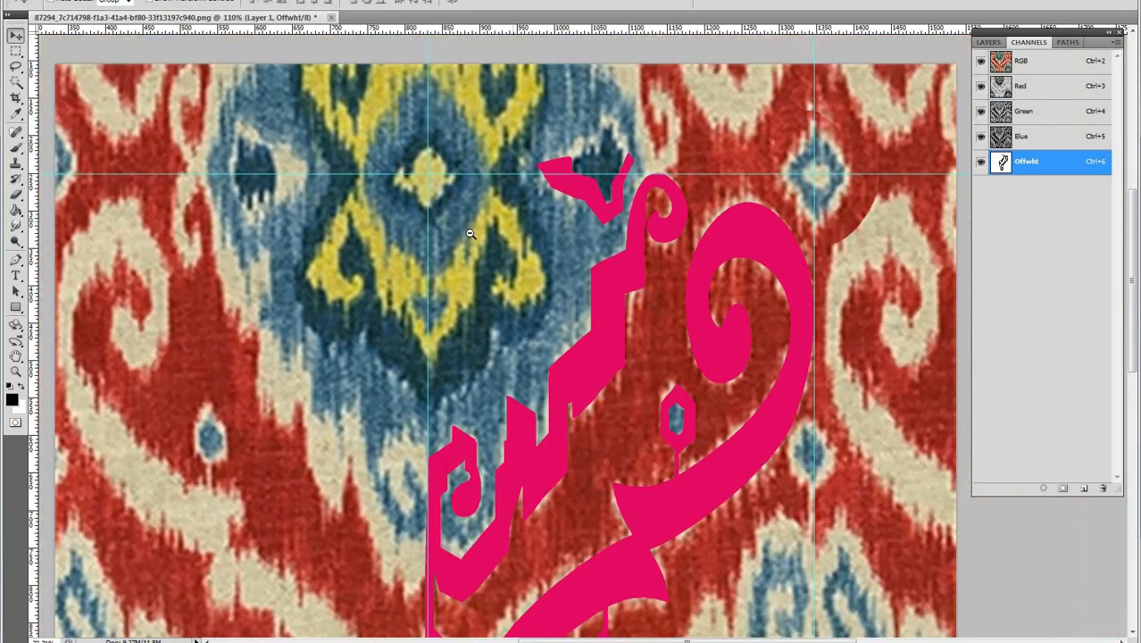
{"action": "left_click_drag", "start_coordinate": [525, 297], "coordinate": [493, 248]}
{"action": "key", "text": "grave"}
{"action": "key", "text": "grave"}
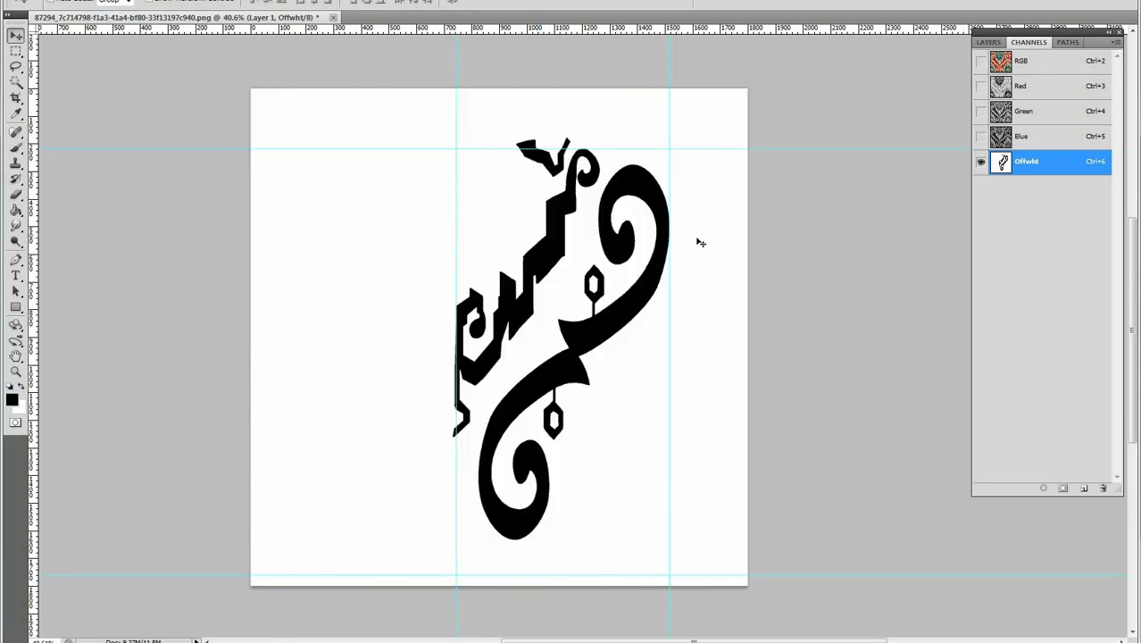
{"action": "left_click_drag", "start_coordinate": [540, 171], "coordinate": [579, 211]}
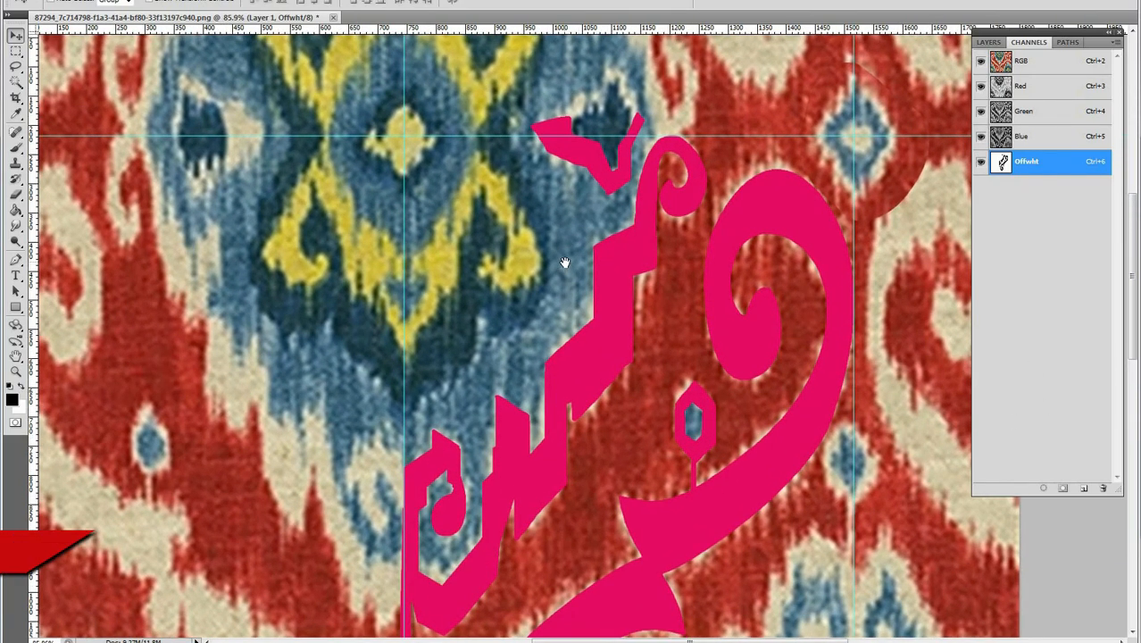
Trace the inner edge of the off-white rim around the small blue diamond's lower-left quarter, up to the horizontal guide
{"action": "left_click_drag", "start_coordinate": [897, 98], "coordinate": [934, 107]}
{"action": "mouse_move", "coordinate": [798, 175]}
{"action": "left_mouse_down"}
{"action": "mouse_move", "coordinate": [711, 236]}
{"action": "mouse_move", "coordinate": [647, 250]}
{"action": "mouse_move", "coordinate": [698, 282]}
{"action": "left_mouse_up"}
{"action": "mouse_move", "coordinate": [571, 348]}
{"action": "left_mouse_down"}
{"action": "mouse_move", "coordinate": [543, 292]}
{"action": "mouse_move", "coordinate": [520, 283]}
{"action": "left_mouse_up"}
{"action": "key", "text": "b"}
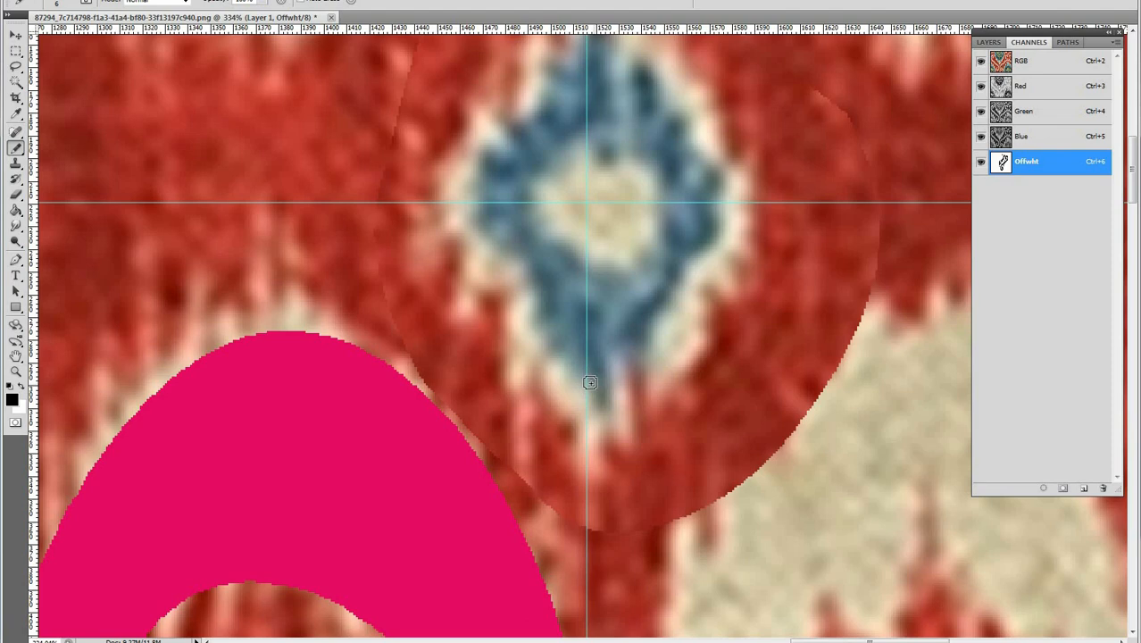
{"action": "left_click", "coordinate": [590, 382]}
{"action": "left_click", "coordinate": [531, 327], "text": "shift"}
{"action": "left_click", "coordinate": [532, 270], "text": "shift"}
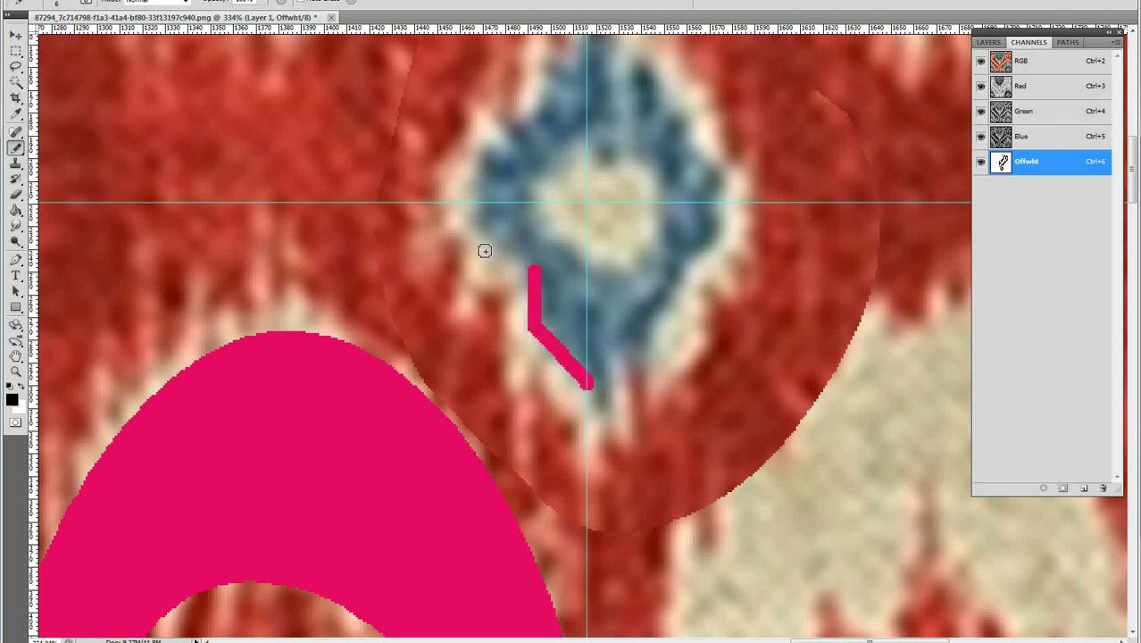
{"action": "left_click", "coordinate": [481, 239], "text": "shift"}
{"action": "left_click", "coordinate": [455, 203], "text": "shift"}
{"action": "left_click", "coordinate": [455, 186], "text": "shift"}
{"action": "left_click_drag", "start_coordinate": [457, 217], "coordinate": [479, 243]}
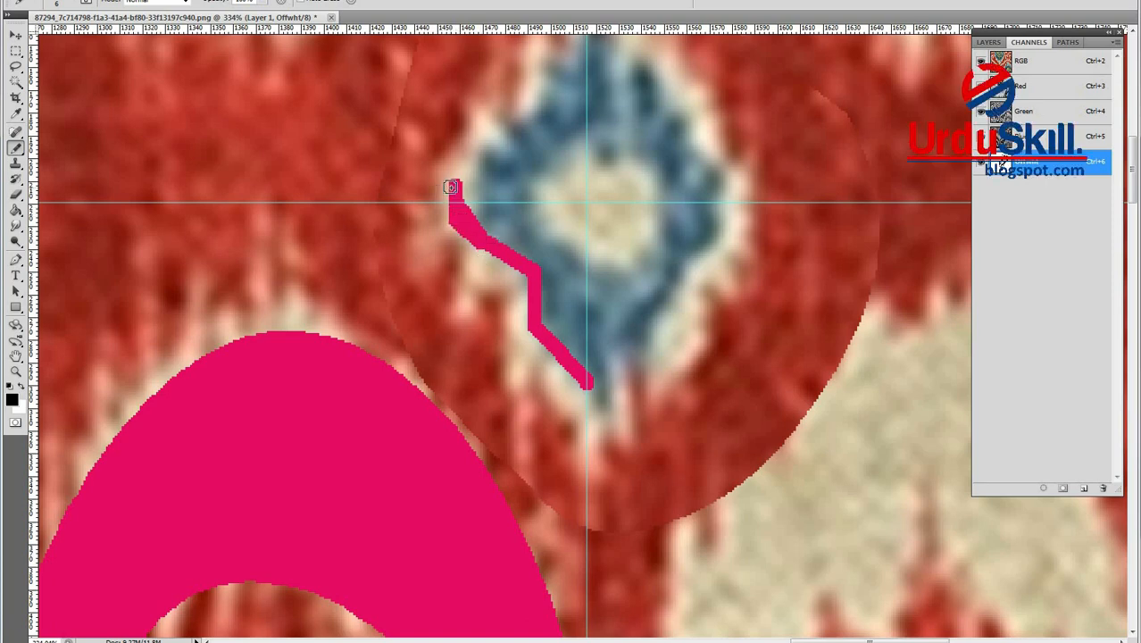
Close the rim outline along its outer edge down to the vertical guide and fill it in the Offwht channel
{"action": "left_click_drag", "start_coordinate": [434, 187], "coordinate": [434, 254]}
{"action": "left_click_drag", "start_coordinate": [505, 304], "coordinate": [505, 360]}
{"action": "left_click_drag", "start_coordinate": [594, 444], "coordinate": [593, 380]}
{"action": "key", "text": "g"}
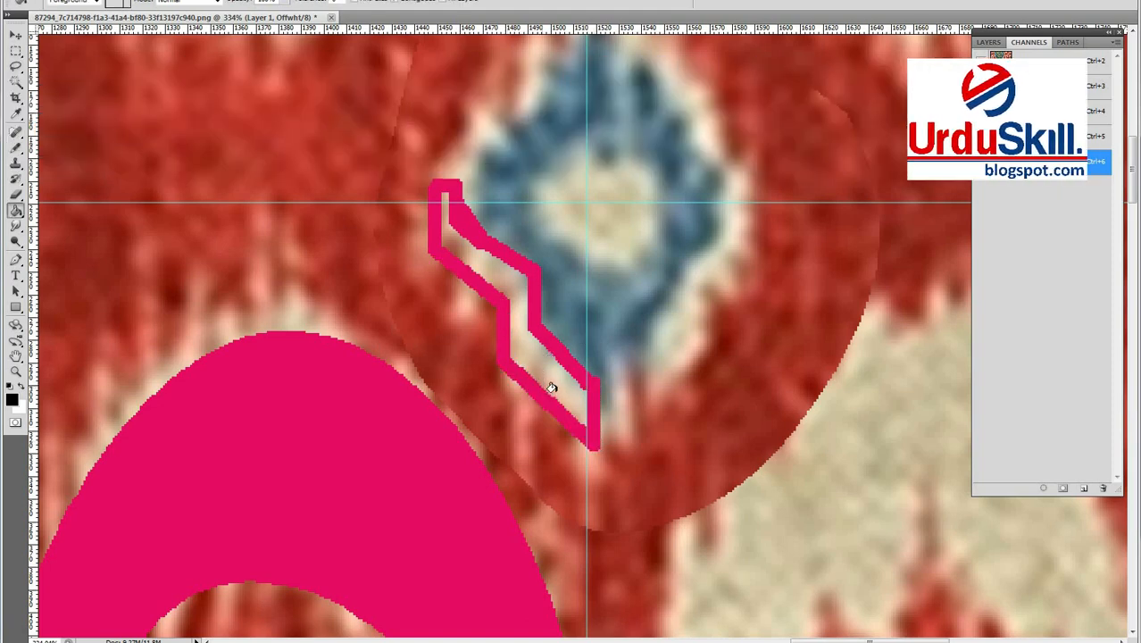
{"action": "left_click", "coordinate": [547, 387]}
Outline the lower-left quarter of the blue diamond's off-white centre against the two guides and fill it
{"action": "key", "text": "b"}
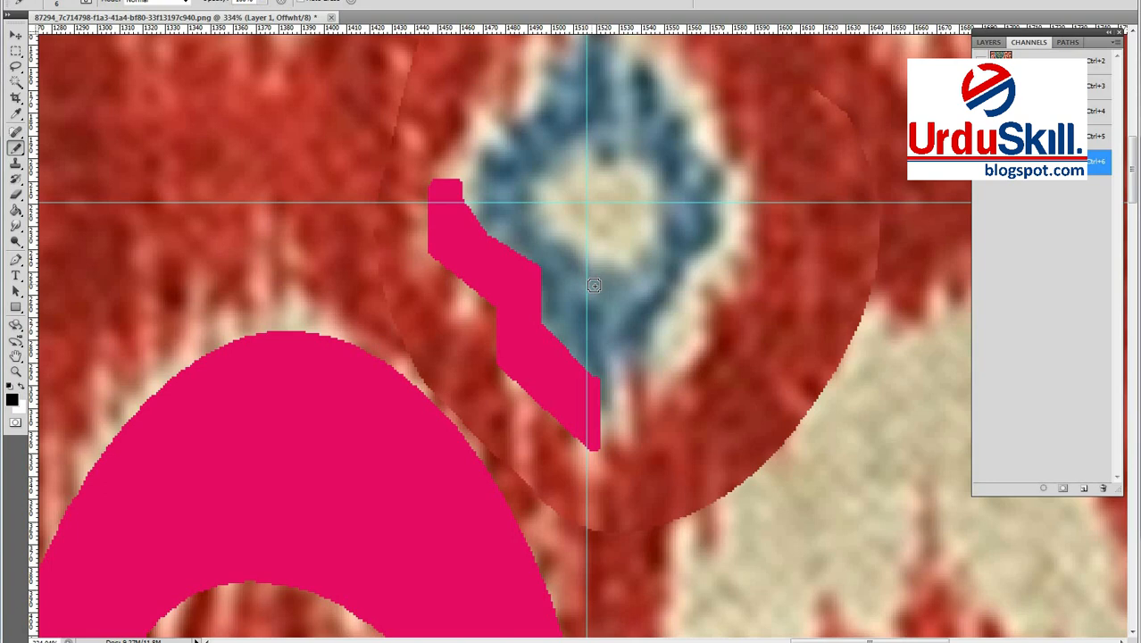
{"action": "left_click", "coordinate": [594, 288]}
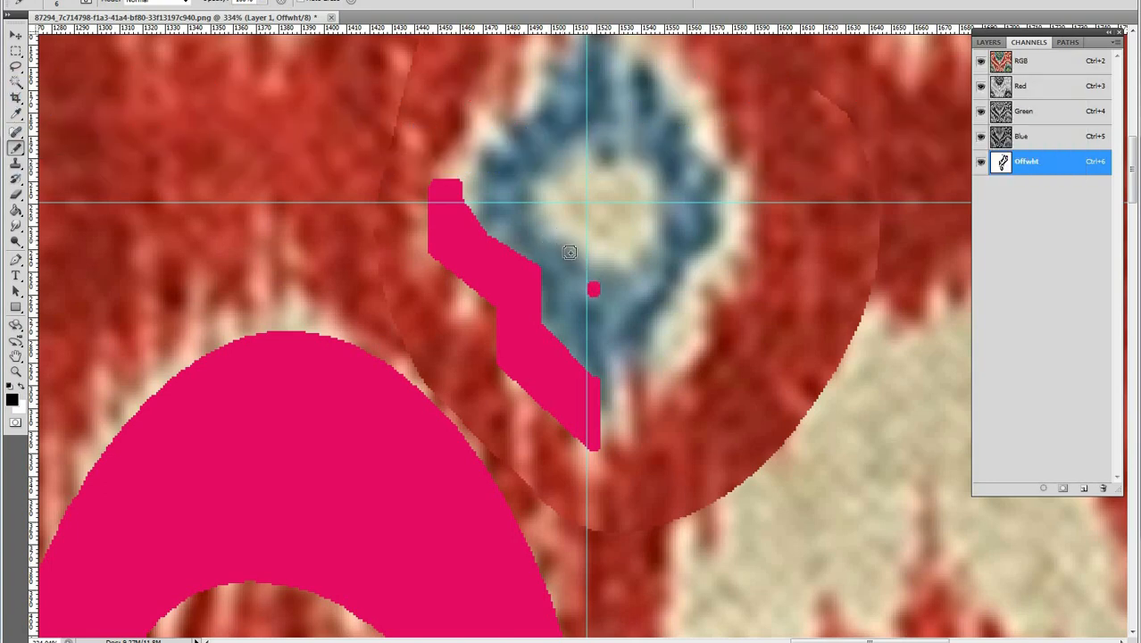
{"action": "left_click", "coordinate": [568, 232], "text": "shift"}
{"action": "left_click", "coordinate": [543, 229], "text": "shift"}
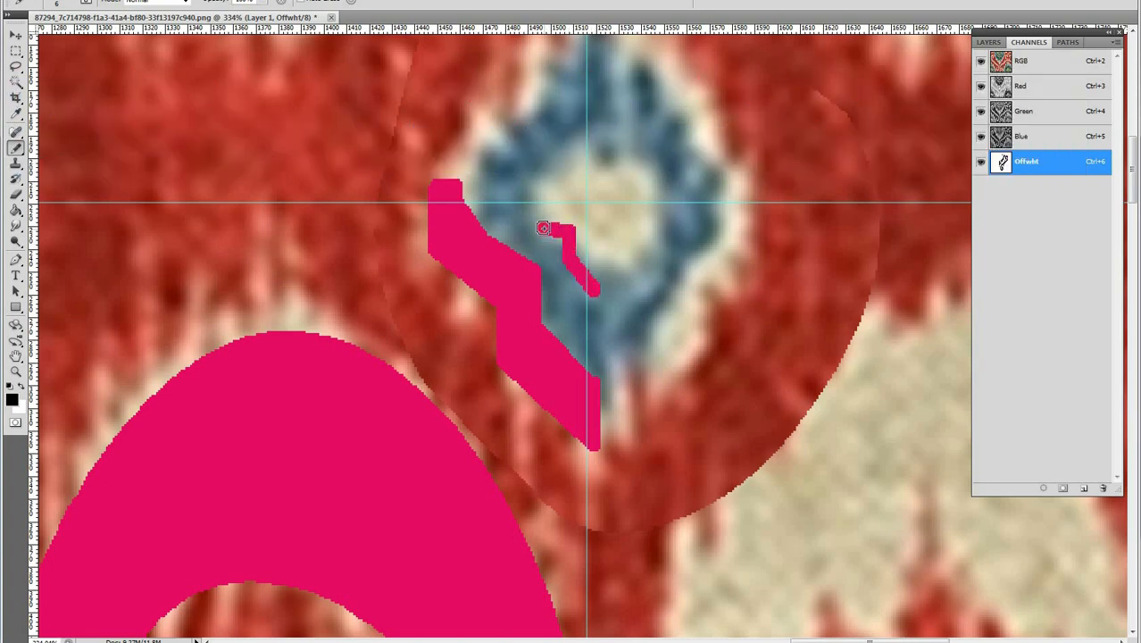
{"action": "left_click", "coordinate": [507, 198], "text": "shift"}
{"action": "left_click", "coordinate": [589, 198], "text": "shift"}
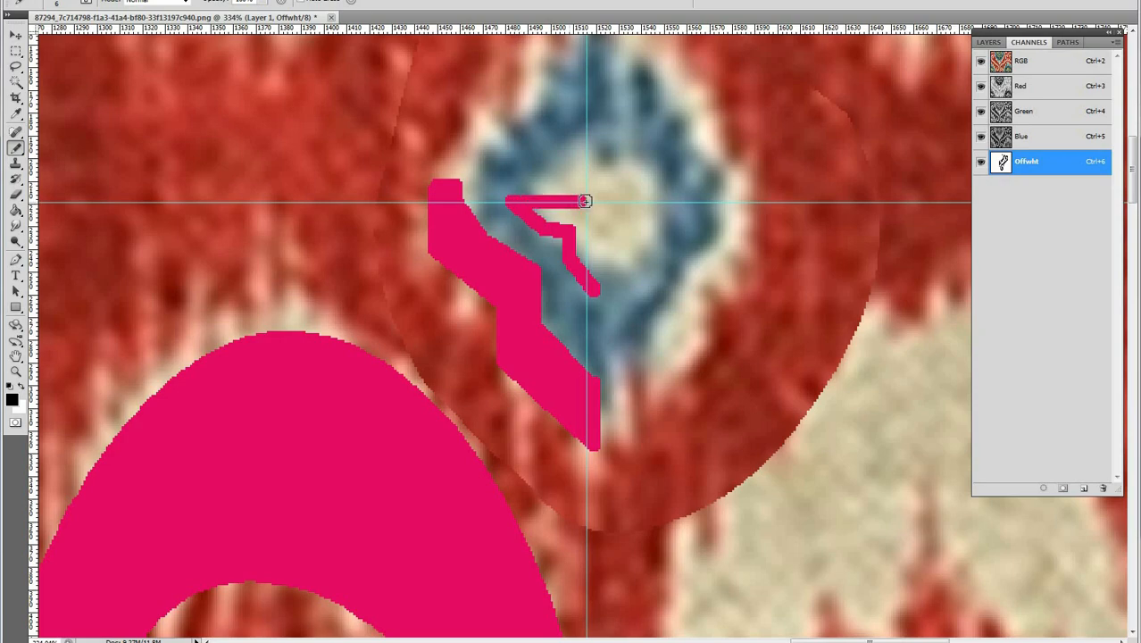
{"action": "left_click", "coordinate": [590, 282], "text": "shift"}
{"action": "key", "text": "g"}
{"action": "left_click", "coordinate": [563, 223]}
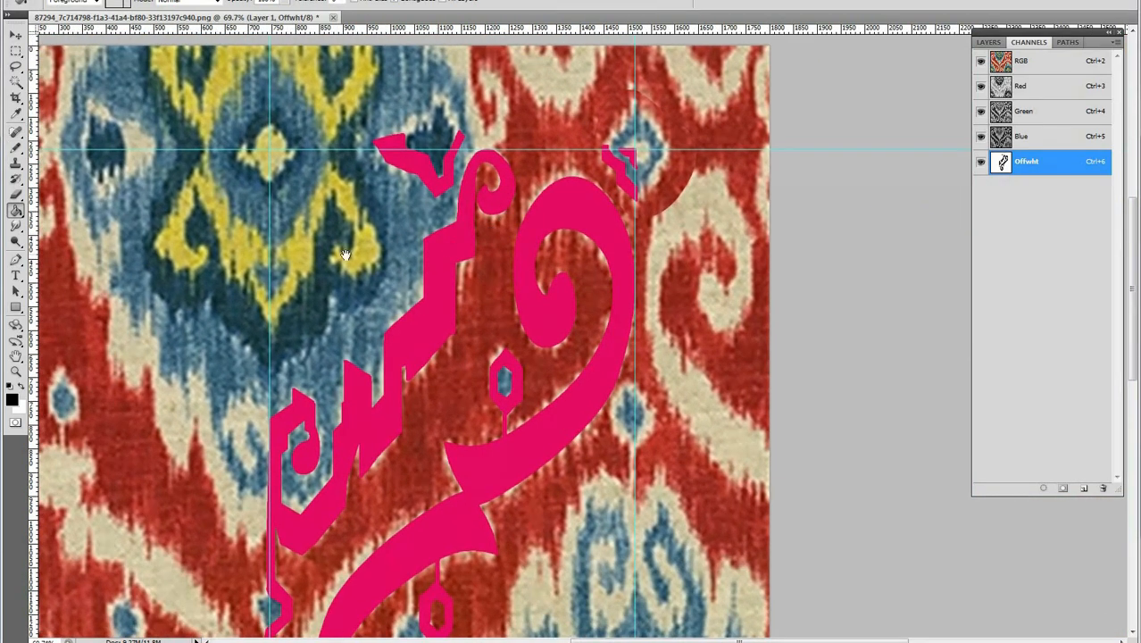
Create a new channel beneath Offwht and enter D Blue as its name
{"action": "left_click_drag", "start_coordinate": [447, 227], "coordinate": [516, 233]}
{"action": "left_click_drag", "start_coordinate": [488, 327], "coordinate": [487, 163]}
{"action": "left_click_drag", "start_coordinate": [563, 207], "coordinate": [576, 340]}
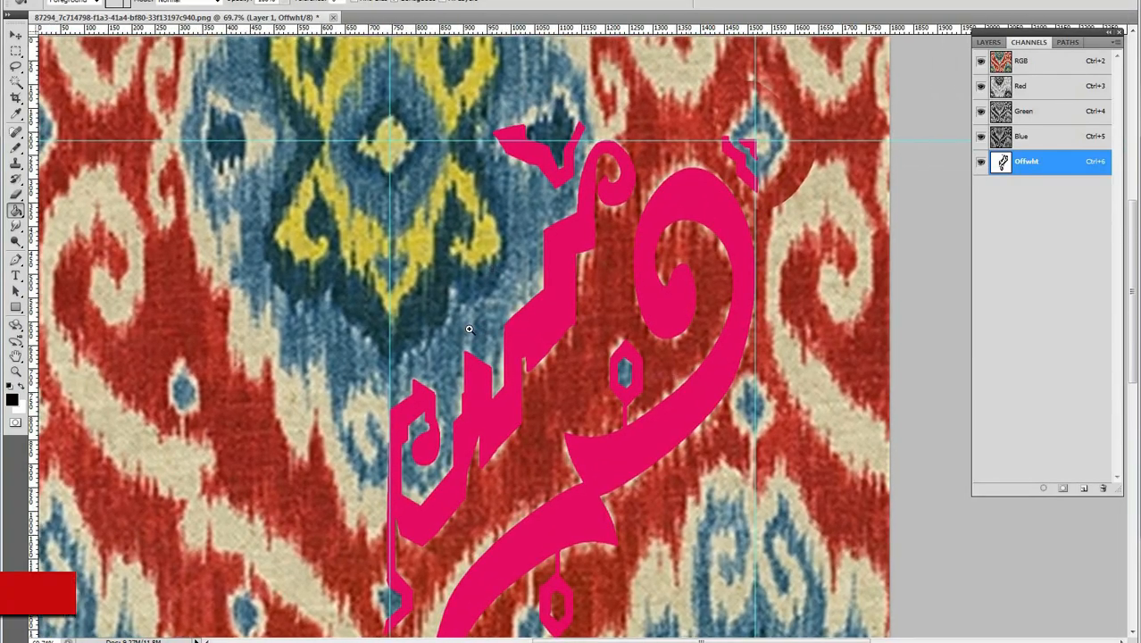
{"action": "scroll", "coordinate": [506, 261], "scroll_direction": "up", "scroll_amount": 3}
{"action": "left_click_drag", "start_coordinate": [533, 212], "coordinate": [594, 306]}
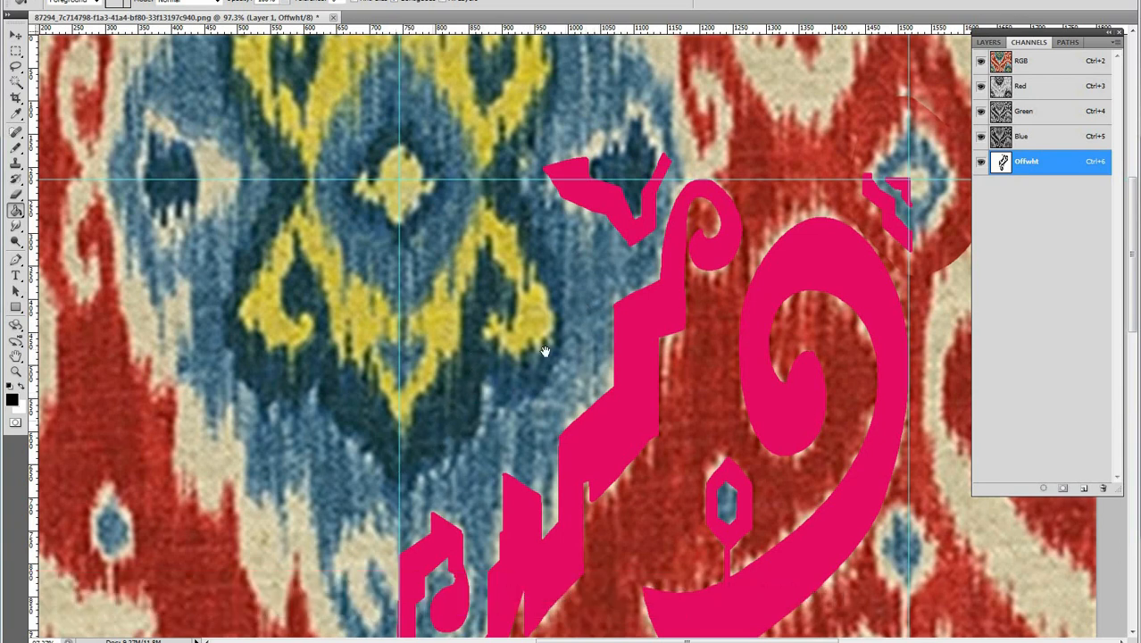
{"action": "left_click", "coordinate": [1083, 487]}
{"action": "double_click", "coordinate": [1004, 187]}
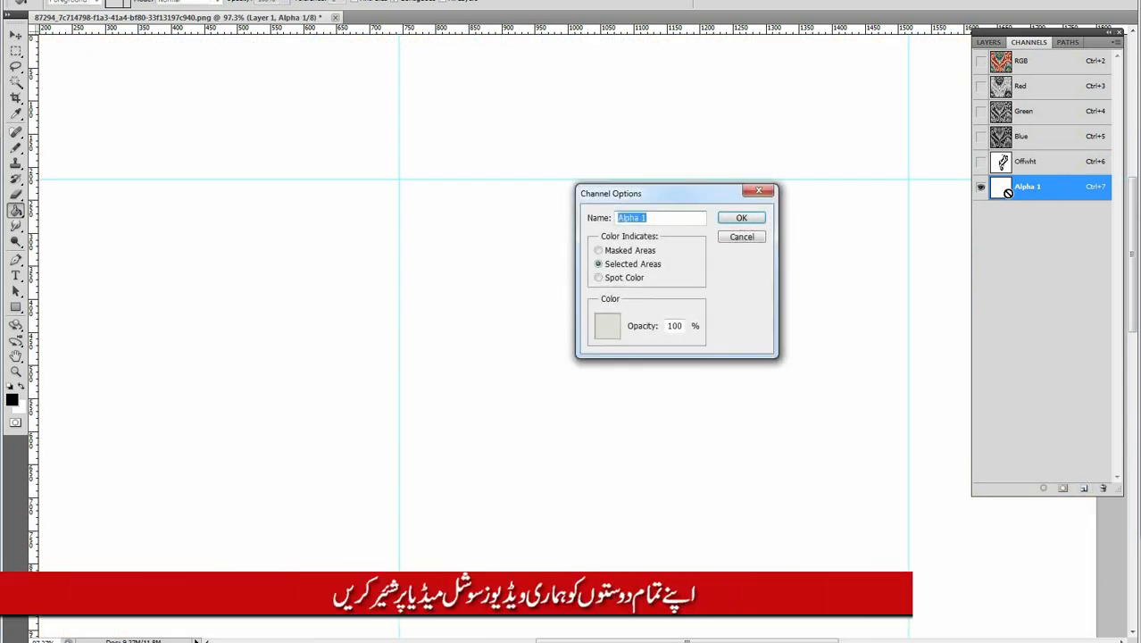
{"action": "type", "text": "D Blue"}
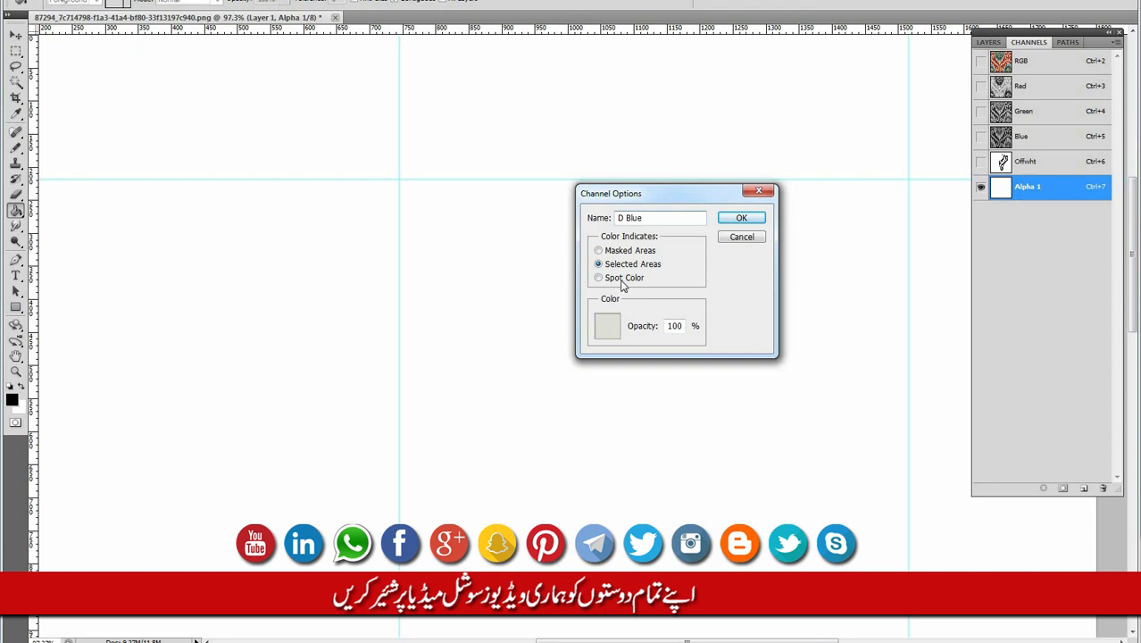
Make the D Blue channel a spot colour channel with a dark magenta colour, RGB 178, 13, 90
{"action": "left_click", "coordinate": [612, 327]}
{"action": "left_click", "coordinate": [518, 463]}
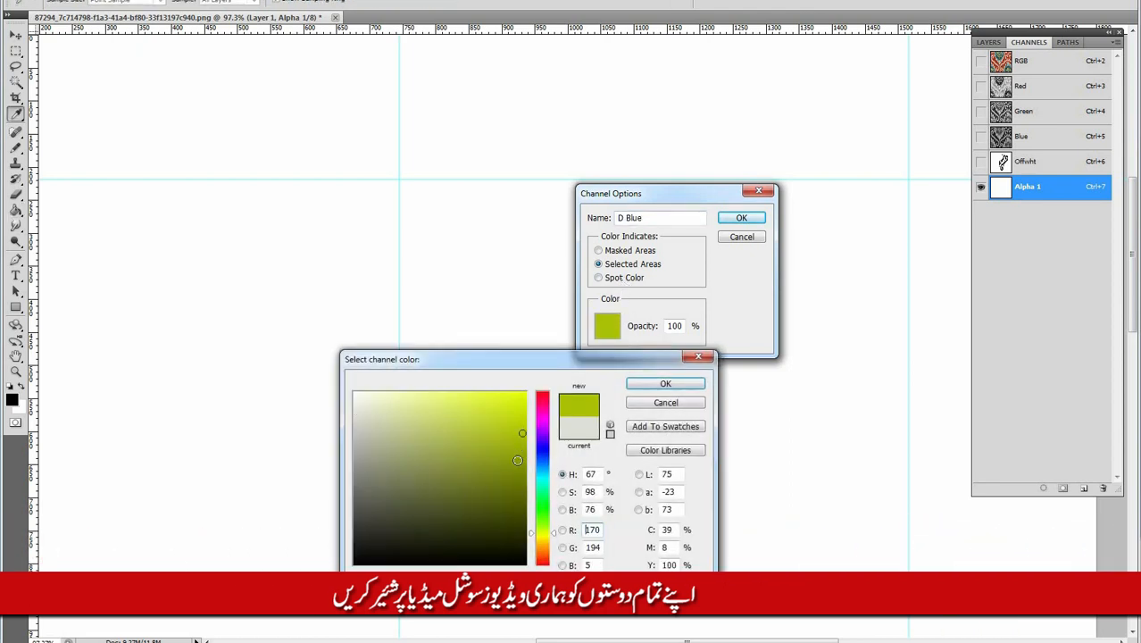
{"action": "left_click", "coordinate": [544, 406]}
{"action": "left_click", "coordinate": [514, 444]}
{"action": "left_click", "coordinate": [666, 383]}
{"action": "left_click", "coordinate": [625, 277]}
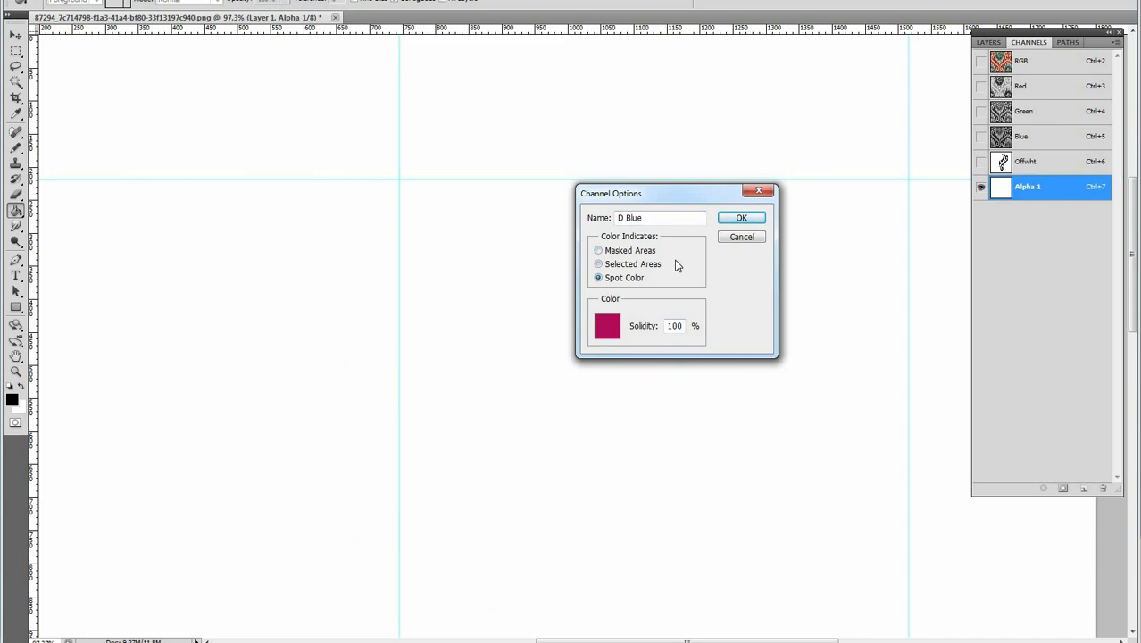
{"action": "left_click", "coordinate": [743, 219]}
Show the pattern image and the Offwht shapes together, keeping D Blue as the active channel
{"action": "key", "text": "grave"}
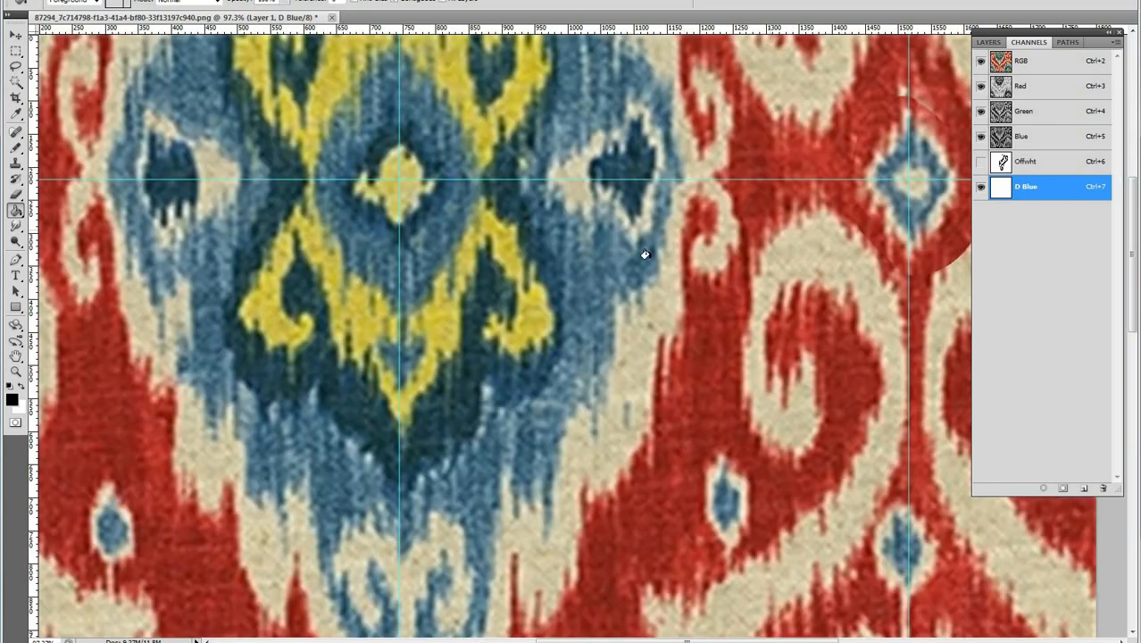
{"action": "left_click_drag", "start_coordinate": [502, 226], "coordinate": [539, 234]}
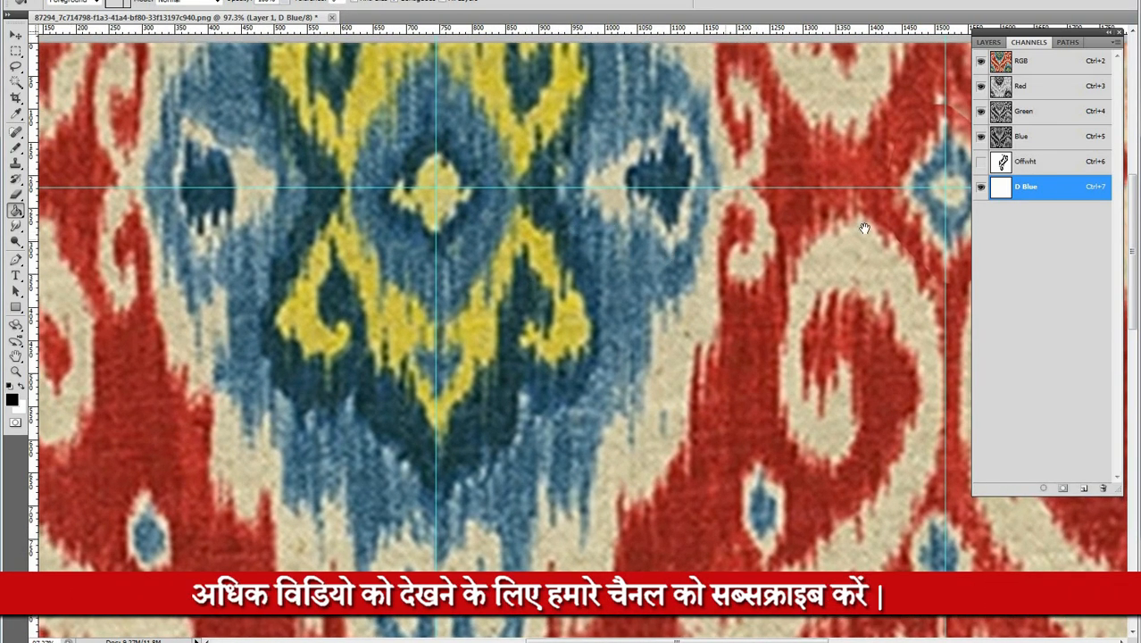
{"action": "left_click", "coordinate": [981, 162]}
{"action": "left_click", "coordinate": [981, 162]}
{"action": "left_click", "coordinate": [1026, 167]}
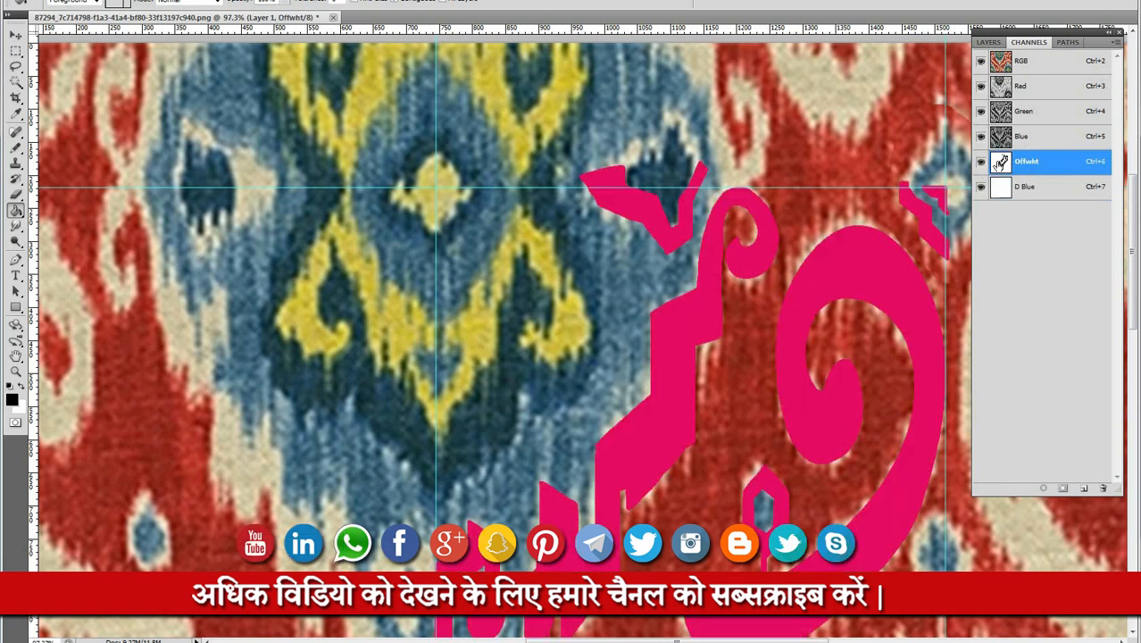
{"action": "left_click", "coordinate": [1037, 185]}
Trace the outer edge of the medallion's dark blue area from the horizontal guide down past the yellow hook with the Pencil
{"action": "mouse_move", "coordinate": [523, 269]}
{"action": "left_mouse_down"}
{"action": "mouse_move", "coordinate": [551, 272]}
{"action": "mouse_move", "coordinate": [416, 282]}
{"action": "left_mouse_up"}
{"action": "key", "text": "b"}
{"action": "left_click_drag", "start_coordinate": [540, 276], "coordinate": [617, 322]}
{"action": "left_click_drag", "start_coordinate": [475, 312], "coordinate": [451, 171]}
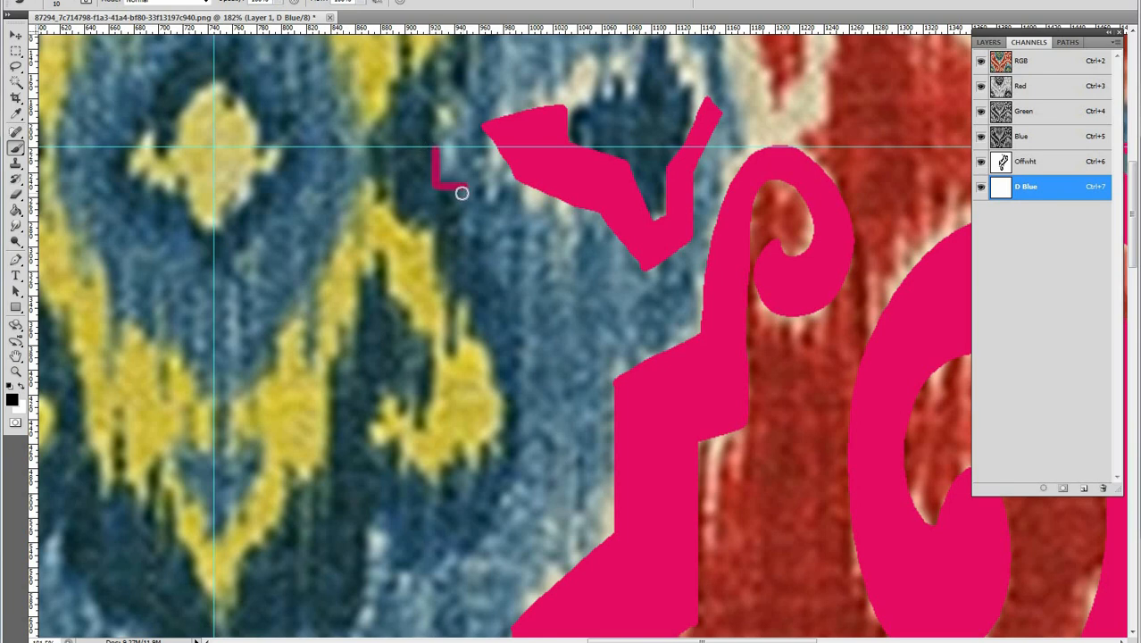
{"action": "key", "text": "shift+b"}
{"action": "left_click_drag", "start_coordinate": [461, 203], "coordinate": [465, 249]}
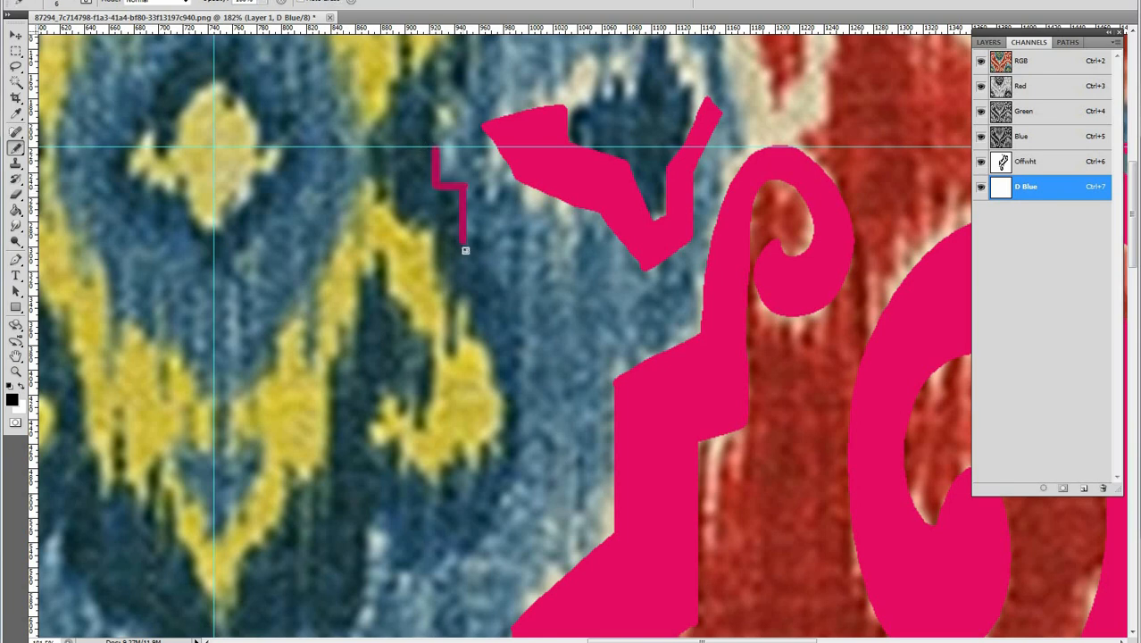
{"action": "left_click_drag", "start_coordinate": [506, 508], "coordinate": [511, 336]}
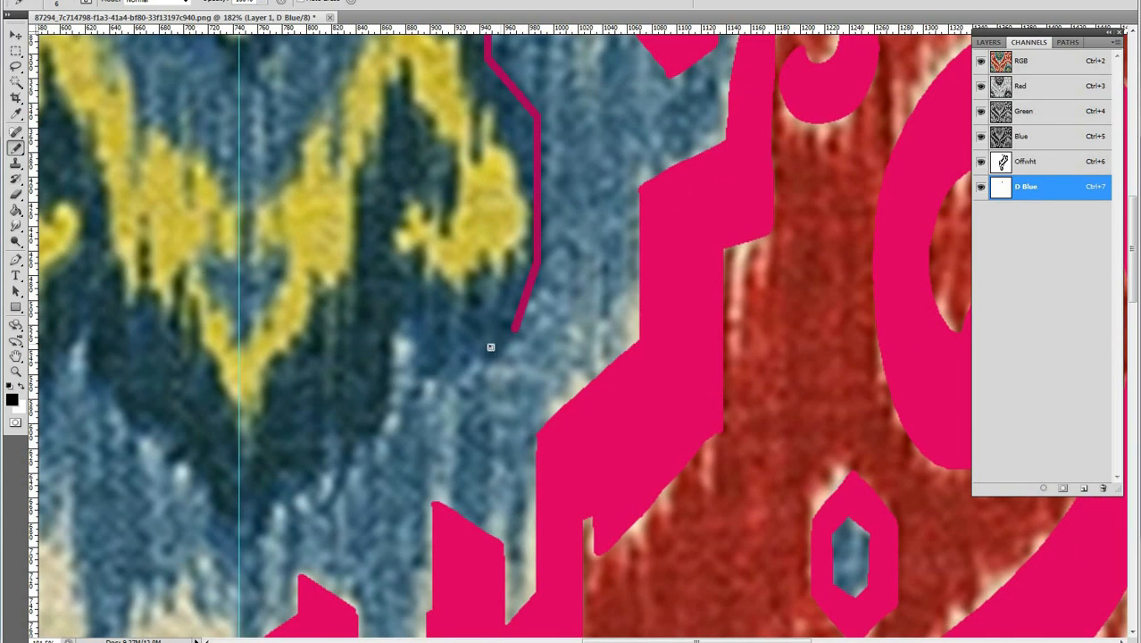
Continue the dark blue outline in steps along its lower edge to the tip on the medallion's centre guide
{"action": "left_click", "coordinate": [415, 374], "text": "shift"}
{"action": "left_click_drag", "start_coordinate": [415, 373], "coordinate": [415, 301]}
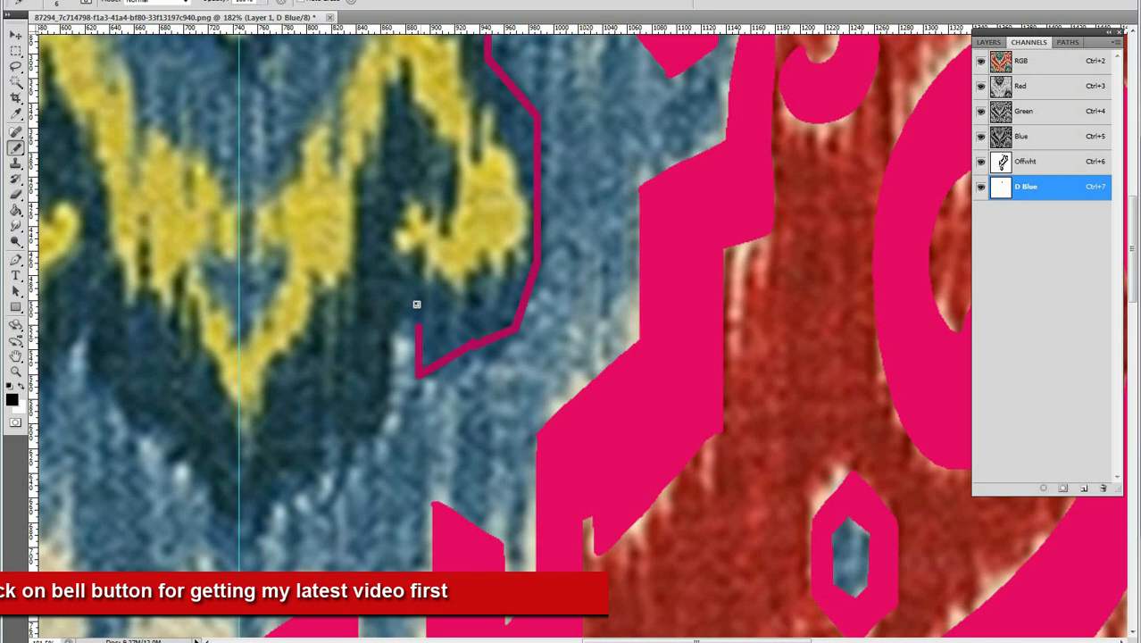
{"action": "left_click_drag", "start_coordinate": [368, 446], "coordinate": [468, 348]}
{"action": "left_click", "coordinate": [420, 368], "text": "shift"}
{"action": "left_click", "coordinate": [374, 377], "text": "shift"}
{"action": "left_click", "coordinate": [338, 444], "text": "shift"}
{"action": "left_click", "coordinate": [338, 341], "text": "shift"}
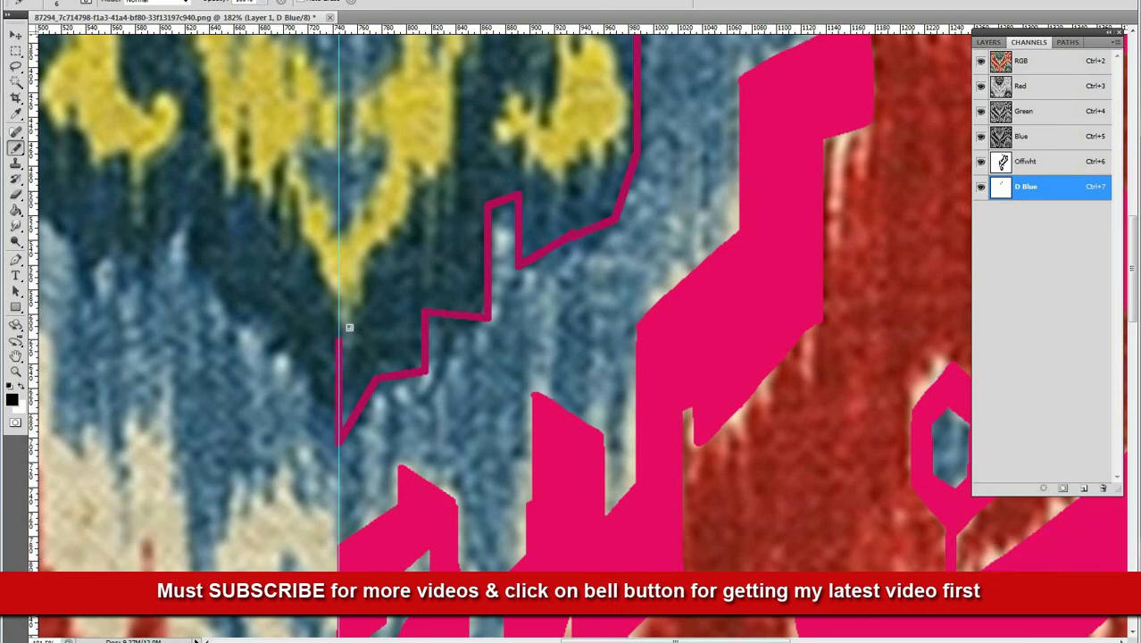
Trace the dark blue area's inner edge beside the yellow V, from the centre guide up to the peak under the yellow arch
{"action": "left_click", "coordinate": [367, 312], "text": "shift"}
{"action": "left_click", "coordinate": [370, 255], "text": "shift"}
{"action": "left_click", "coordinate": [411, 265], "text": "shift"}
{"action": "left_click", "coordinate": [422, 178], "text": "shift"}
{"action": "left_click", "coordinate": [452, 172], "text": "shift"}
{"action": "left_click_drag", "start_coordinate": [460, 151], "coordinate": [454, 348]}
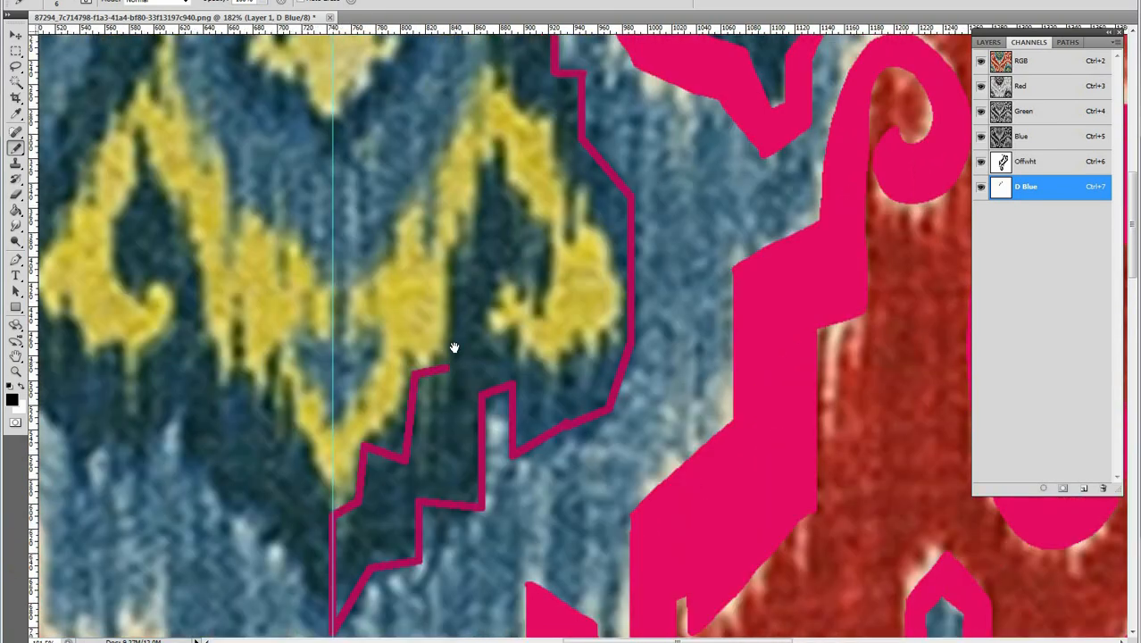
{"action": "left_click", "coordinate": [449, 294], "text": "shift"}
{"action": "left_click", "coordinate": [478, 264], "text": "shift"}
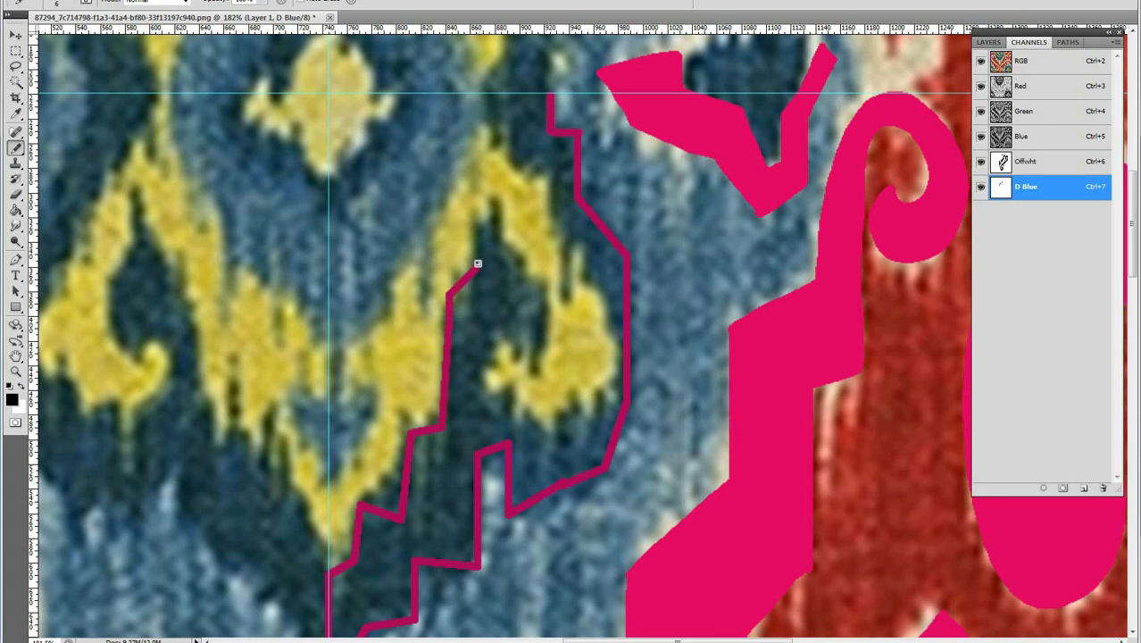
{"action": "left_click", "coordinate": [497, 198], "text": "shift"}
Continue the outline down inside the yellow arch and around the hook's curl to its underside
{"action": "left_click", "coordinate": [498, 268], "text": "shift"}
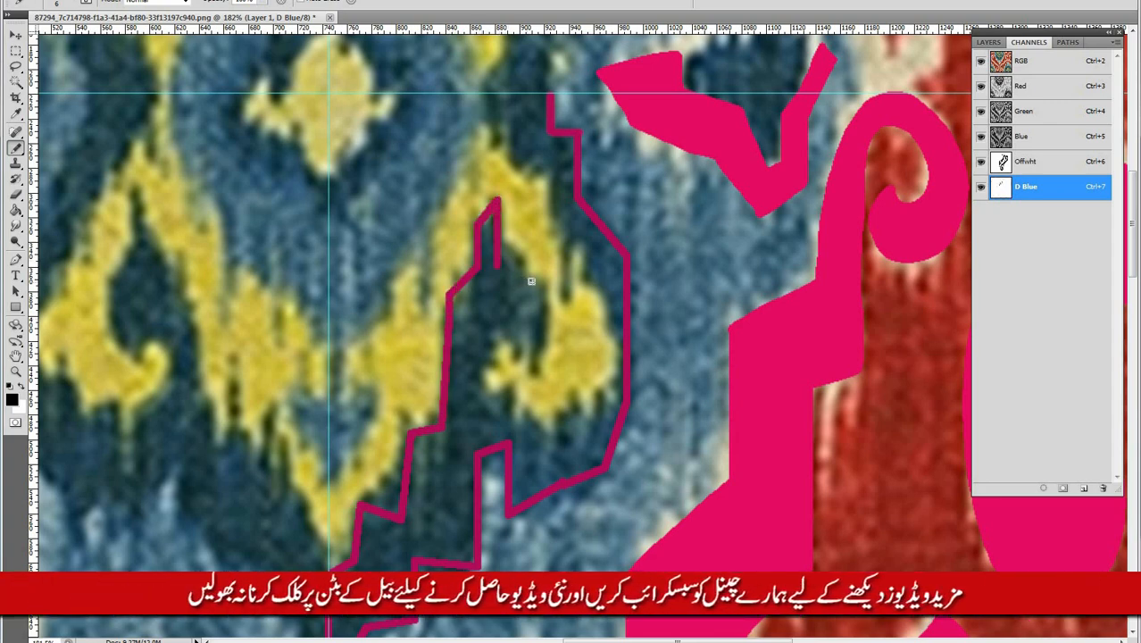
{"action": "left_click", "coordinate": [537, 324], "text": "shift"}
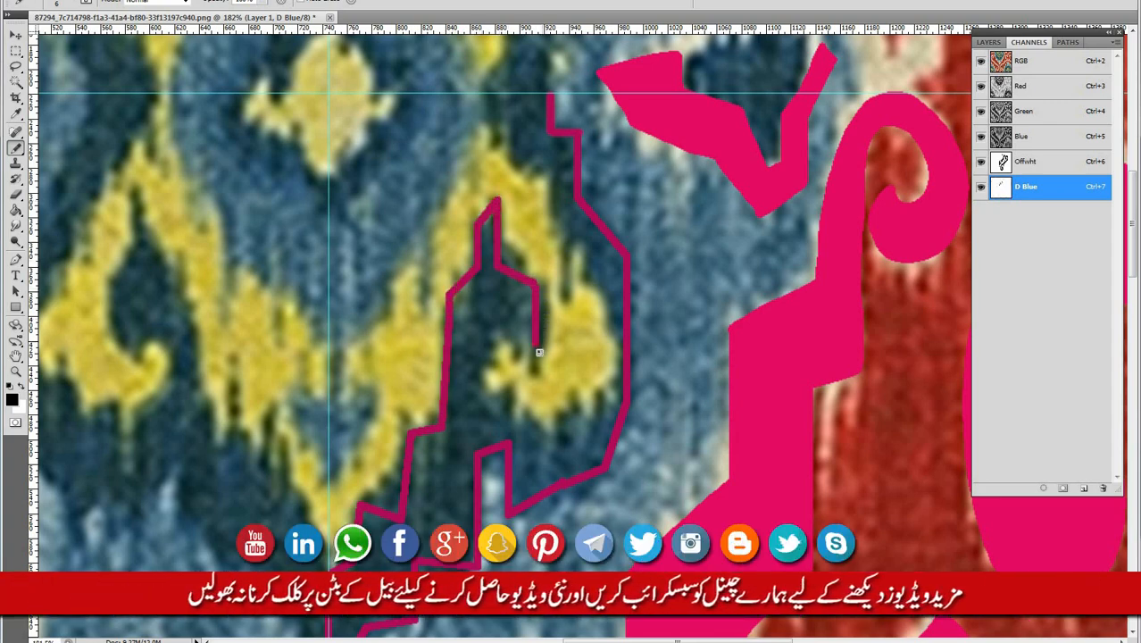
{"action": "left_click", "coordinate": [487, 344], "text": "shift"}
{"action": "left_click", "coordinate": [488, 398], "text": "shift"}
{"action": "left_click", "coordinate": [536, 427], "text": "shift"}
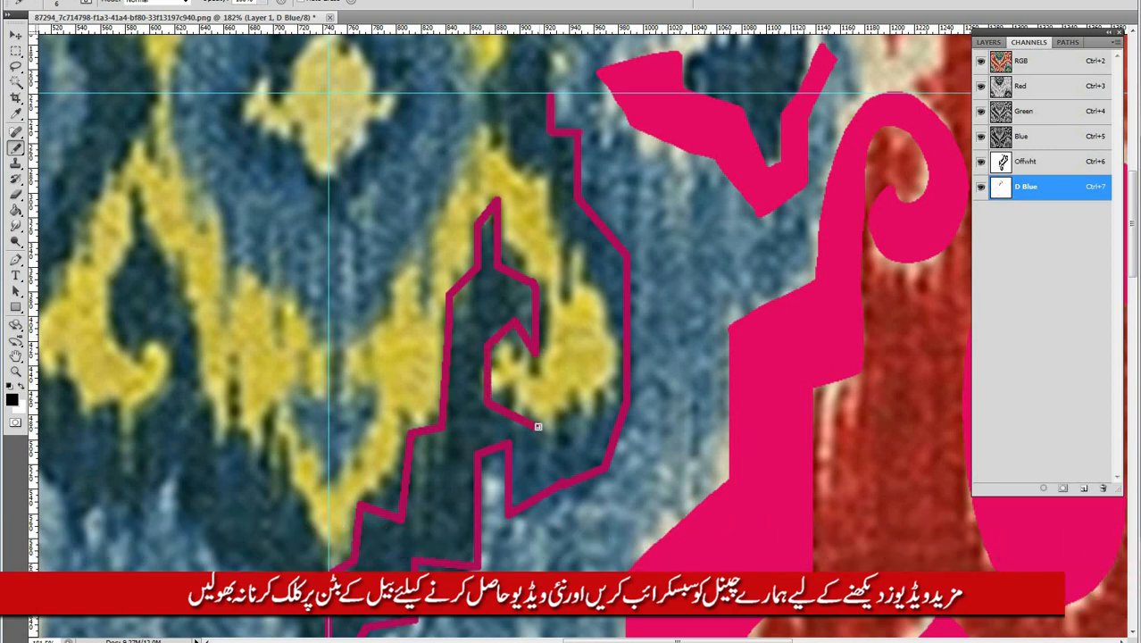
{"action": "left_click", "coordinate": [550, 454], "text": "shift"}
{"action": "left_click", "coordinate": [550, 412], "text": "shift"}
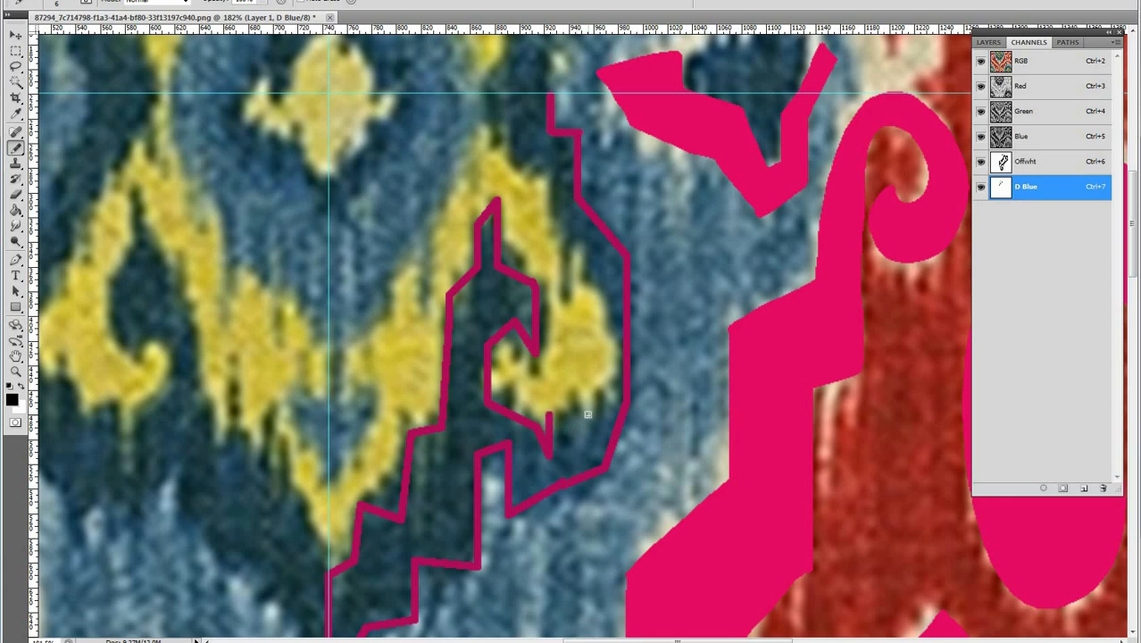
Trace the yellow hook's outer side up to the horizontal guide and close the dark blue outline there
{"action": "left_click", "coordinate": [601, 400], "text": "shift"}
{"action": "left_click_drag", "start_coordinate": [601, 400], "coordinate": [601, 296]}
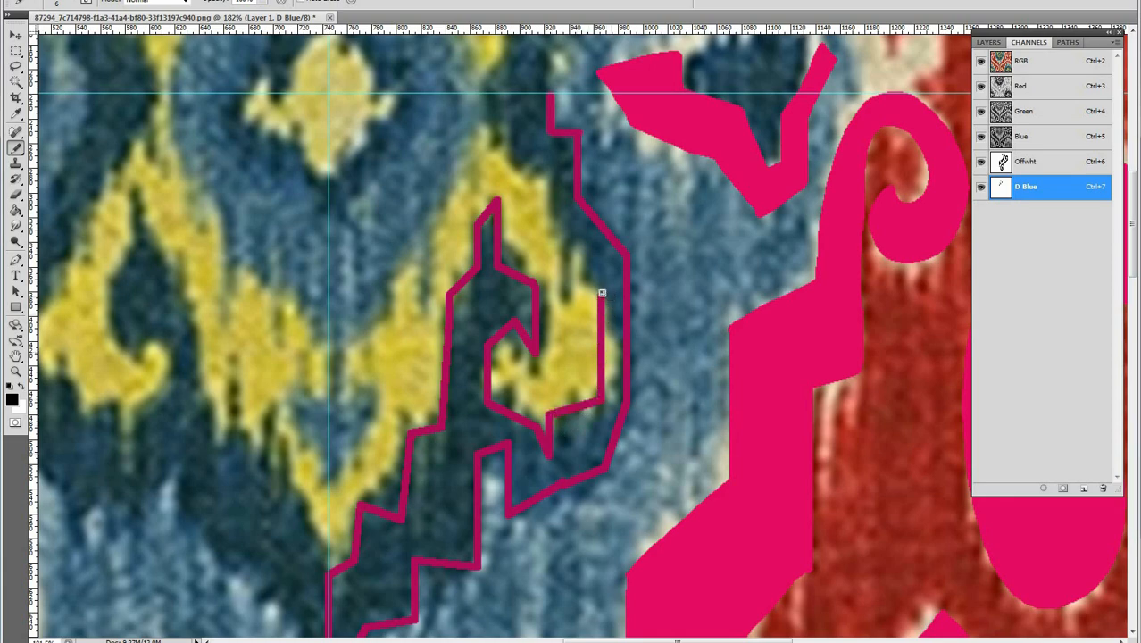
{"action": "left_click", "coordinate": [556, 224], "text": "shift"}
{"action": "mouse_move", "coordinate": [556, 222]}
{"action": "left_mouse_down"}
{"action": "mouse_move", "coordinate": [549, 178]}
{"action": "mouse_move", "coordinate": [589, 242]}
{"action": "left_mouse_up"}
{"action": "left_click", "coordinate": [587, 255], "text": "shift"}
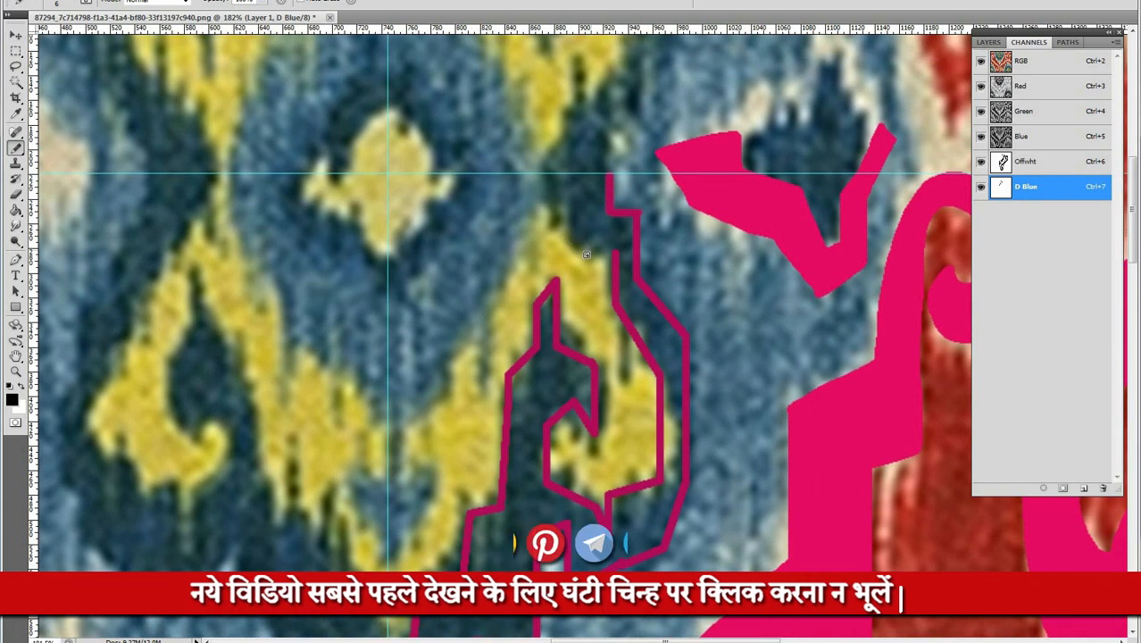
{"action": "left_click", "coordinate": [547, 206], "text": "shift"}
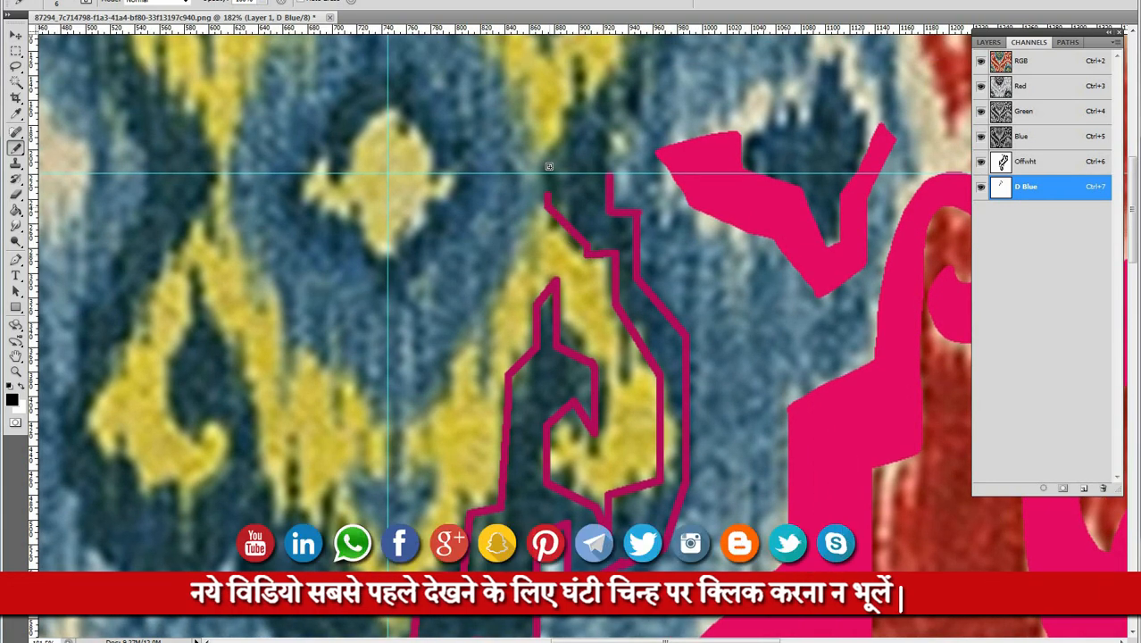
{"action": "left_click", "coordinate": [609, 170], "text": "shift"}
Fill the closed outline of the medallion's dark blue area in the D Blue channel
{"action": "scroll", "coordinate": [612, 193], "scroll_direction": "down", "scroll_amount": 5}
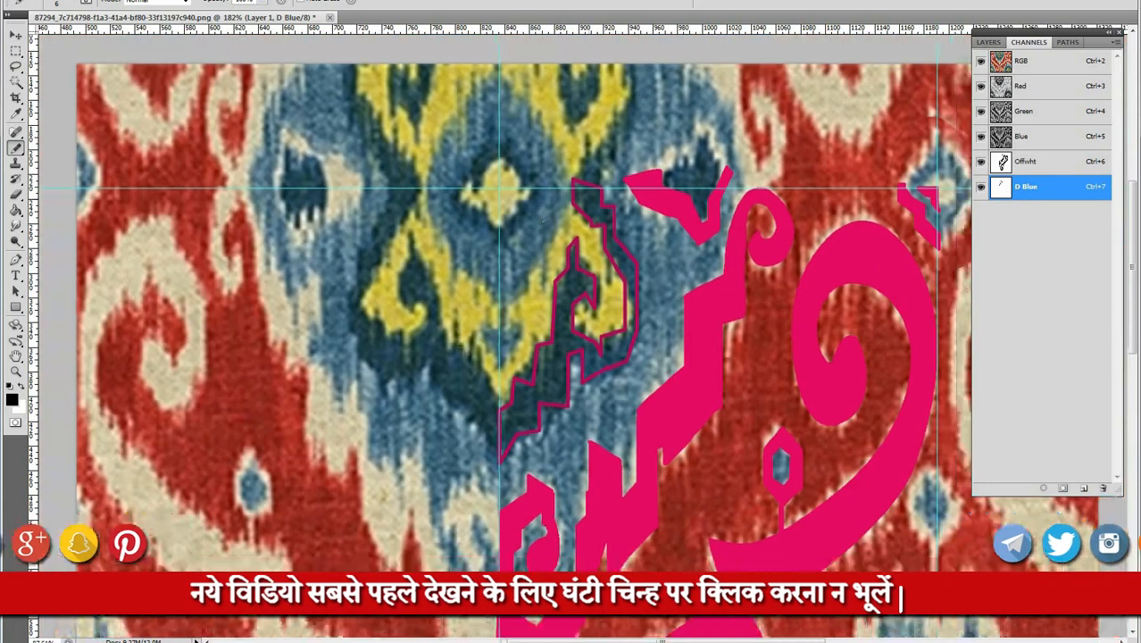
{"action": "scroll", "coordinate": [638, 290], "scroll_direction": "up", "scroll_amount": 2}
{"action": "key", "text": "g"}
{"action": "left_click", "coordinate": [589, 355]}
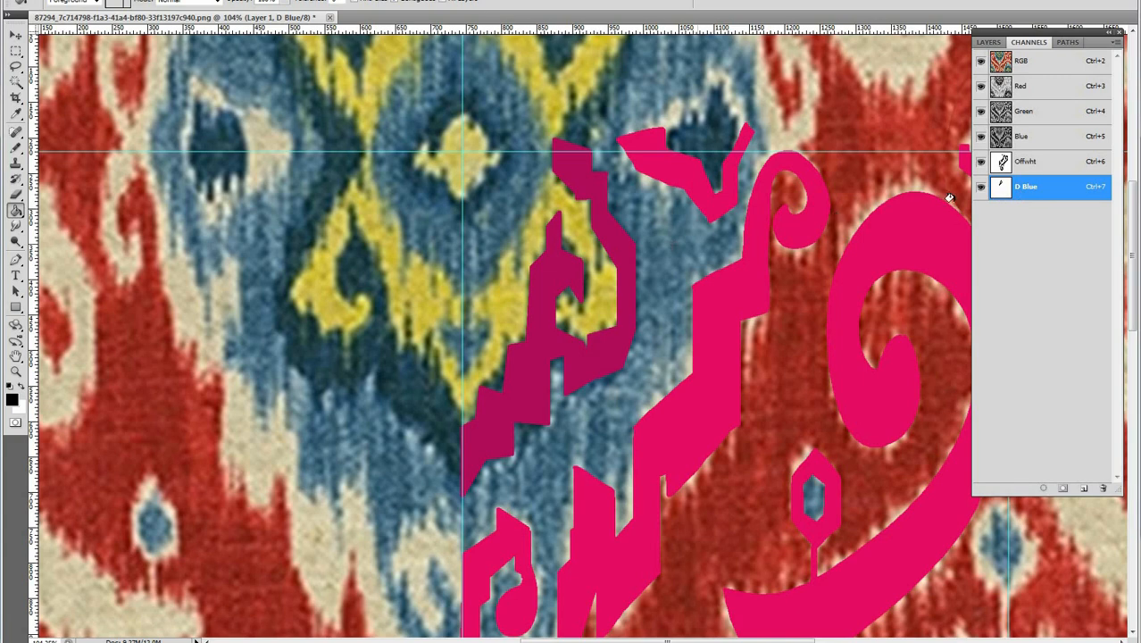
Recolour the D Blue spot channel to a darker maroon
{"action": "double_click", "coordinate": [1002, 188]}
{"action": "left_click", "coordinate": [703, 158]}
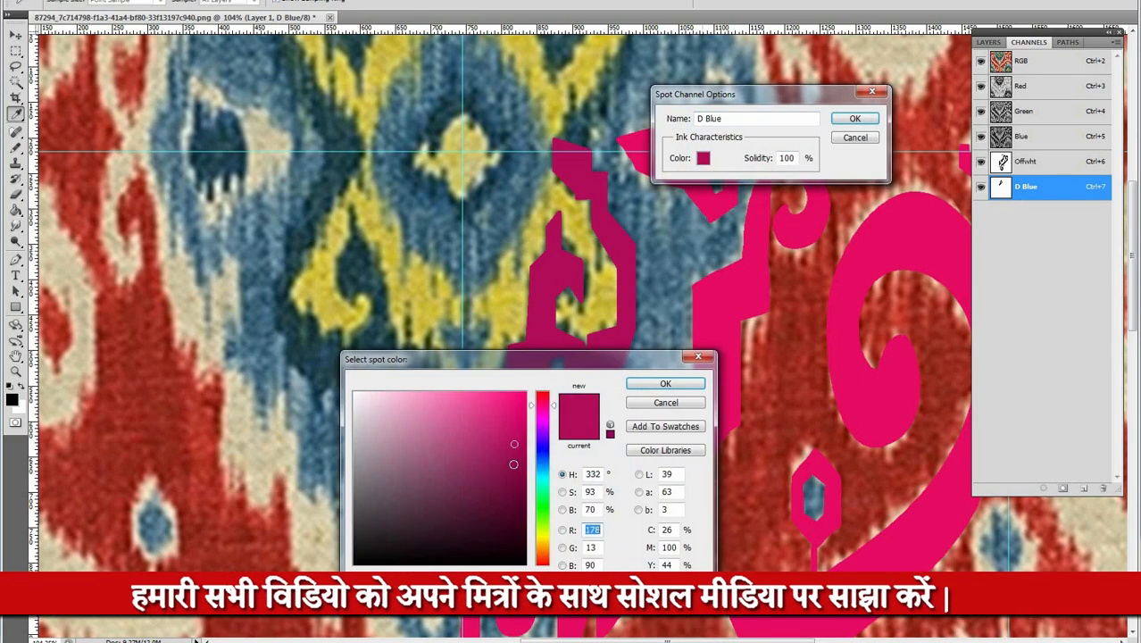
{"action": "key", "text": "Return"}
{"action": "key", "text": "Return"}
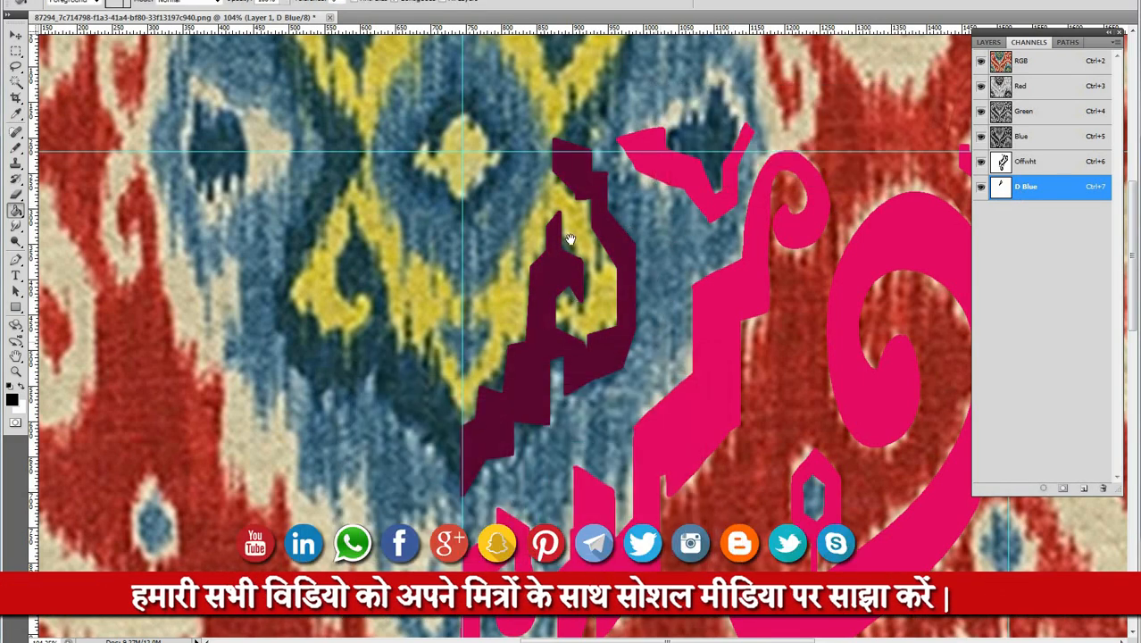
Add a new channel, make it a spot colour channel and name it Blue
{"action": "left_click_drag", "start_coordinate": [716, 153], "coordinate": [596, 164]}
{"action": "scroll", "coordinate": [596, 164], "scroll_direction": "down", "scroll_amount": 3}
{"action": "left_click_drag", "start_coordinate": [611, 353], "coordinate": [591, 200]}
{"action": "left_click_drag", "start_coordinate": [533, 275], "coordinate": [608, 486]}
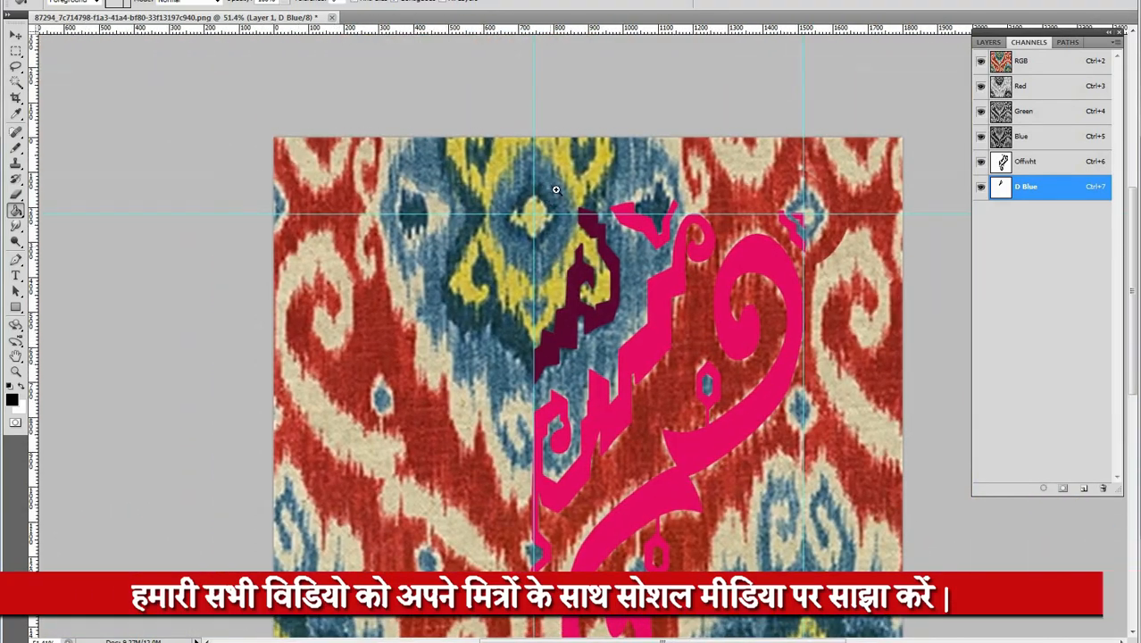
{"action": "scroll", "coordinate": [556, 189], "scroll_direction": "up", "scroll_amount": 3}
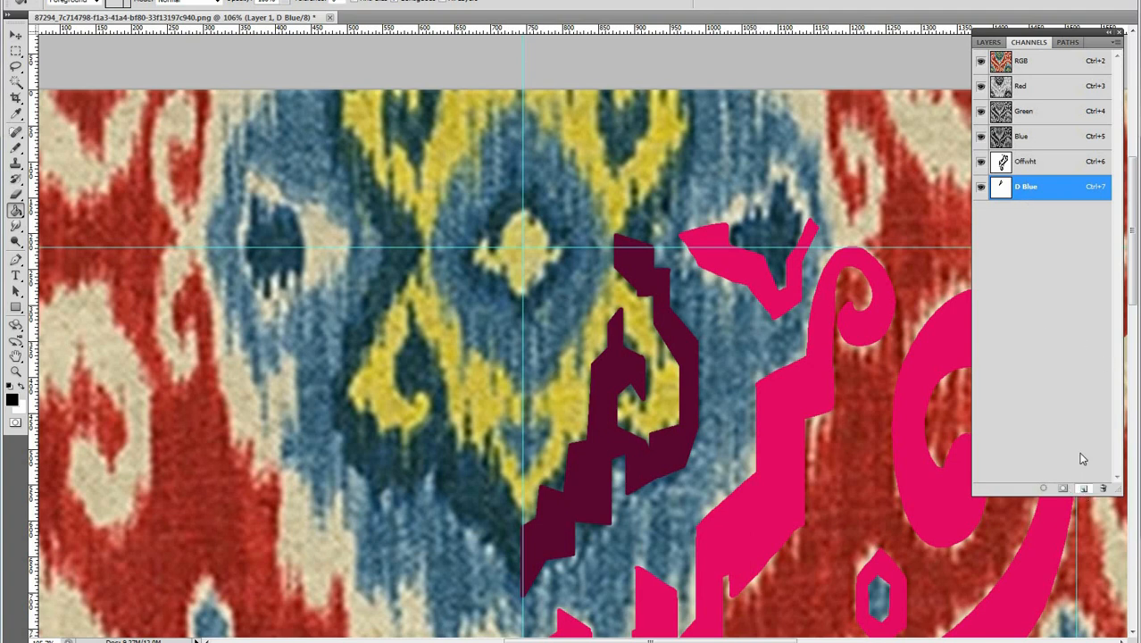
{"action": "left_click", "coordinate": [1083, 488]}
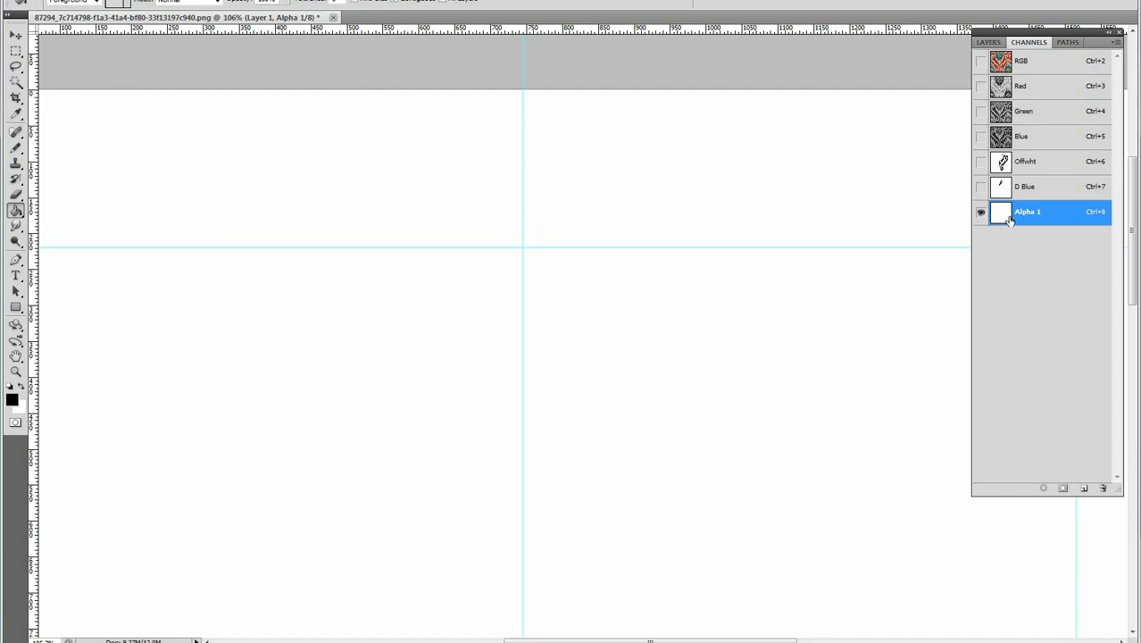
{"action": "double_click", "coordinate": [1000, 223]}
{"action": "left_click", "coordinate": [631, 280]}
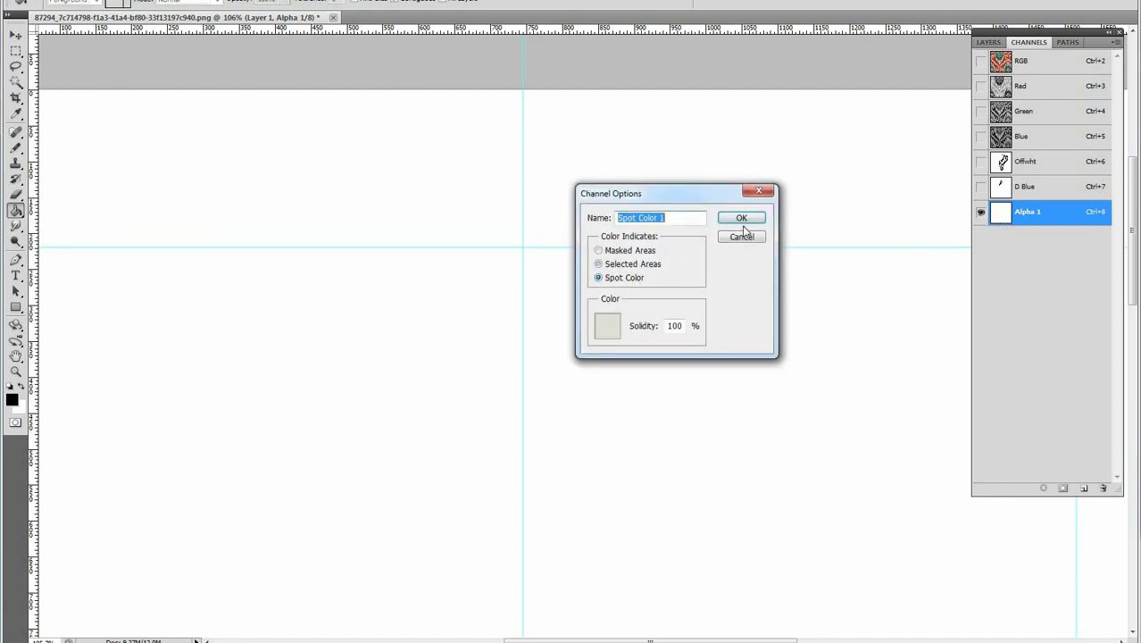
{"action": "type", "text": "Blue"}
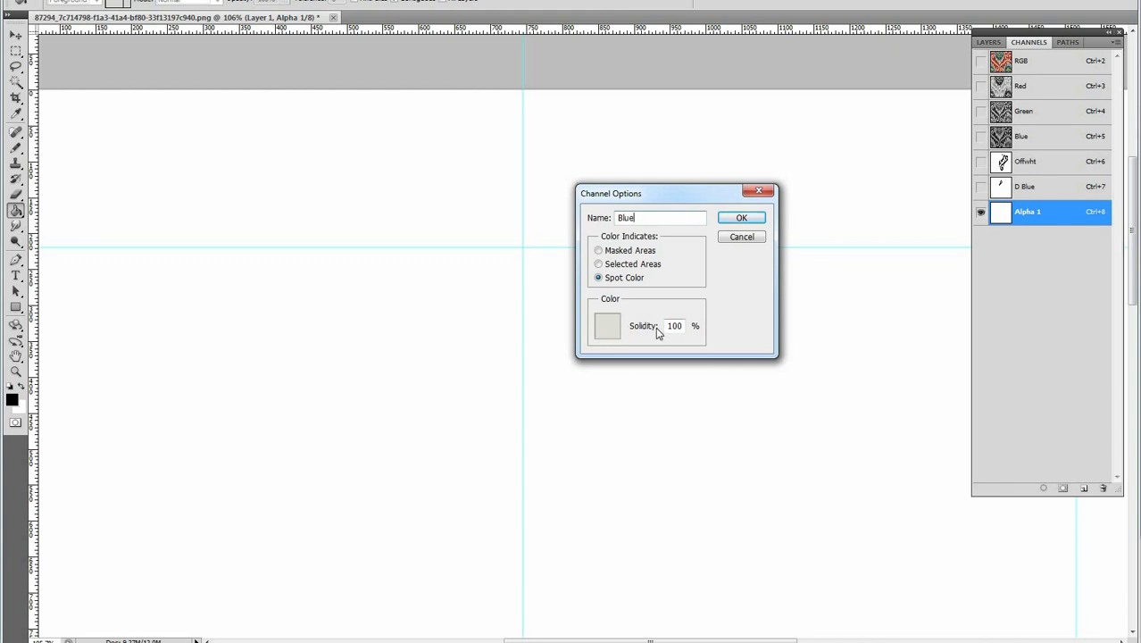
Give the Blue spot channel a teal ink colour and show the RGB artwork and other channels with it
{"action": "left_click", "coordinate": [609, 327]}
{"action": "left_click", "coordinate": [519, 447]}
{"action": "left_click_drag", "start_coordinate": [541, 454], "coordinate": [543, 480]}
{"action": "key", "text": "Return"}
{"action": "key", "text": "Return"}
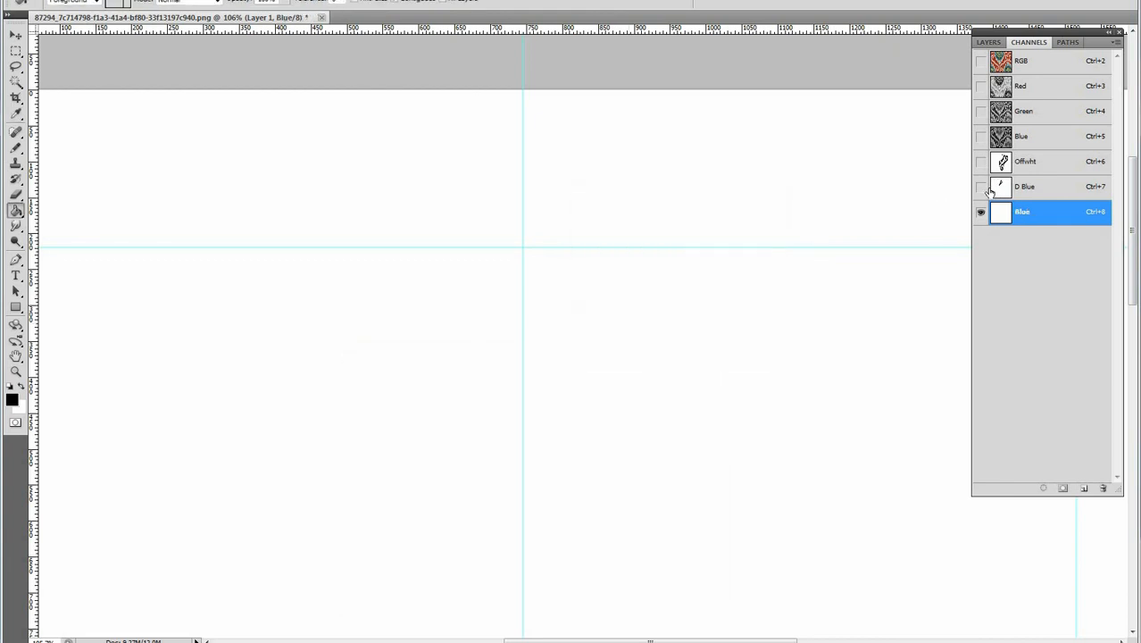
{"action": "left_click", "coordinate": [981, 61]}
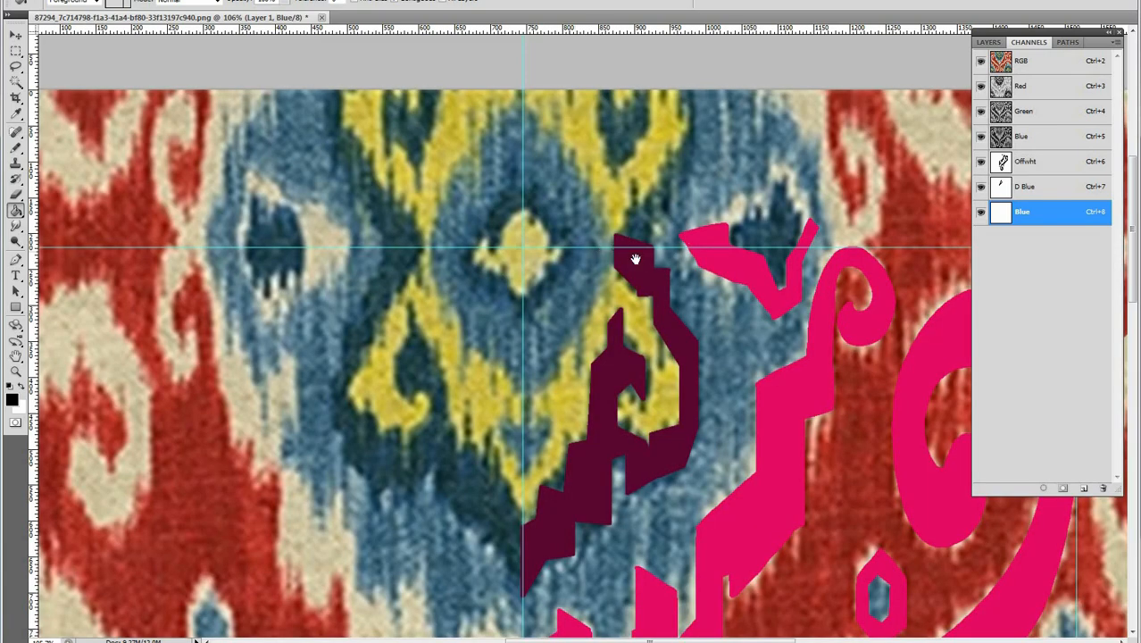
Select the unpainted area around the Offwht and D Blue shapes with the artwork hidden, then redisplay it and target the Blue channel
{"action": "scroll", "coordinate": [613, 247], "scroll_direction": "up", "scroll_amount": 3}
{"action": "left_click_drag", "start_coordinate": [603, 251], "coordinate": [613, 203]}
{"action": "key", "text": "b"}
{"action": "left_click", "coordinate": [980, 62]}
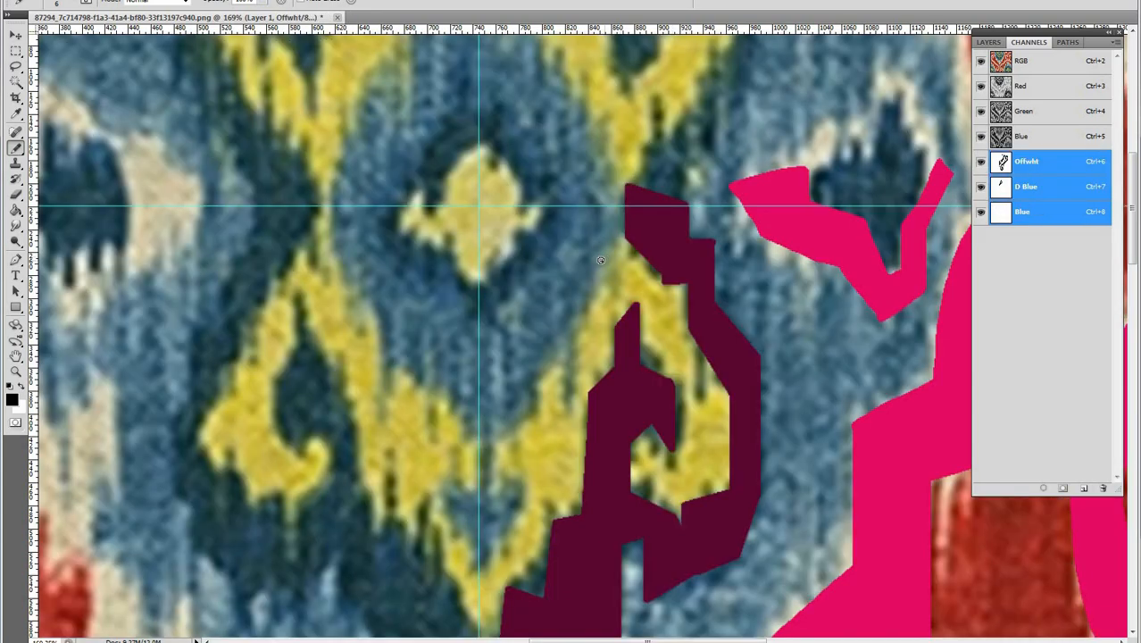
{"action": "key", "text": "w"}
{"action": "key", "text": "grave"}
{"action": "key", "text": "grave"}
{"action": "key", "text": "grave"}
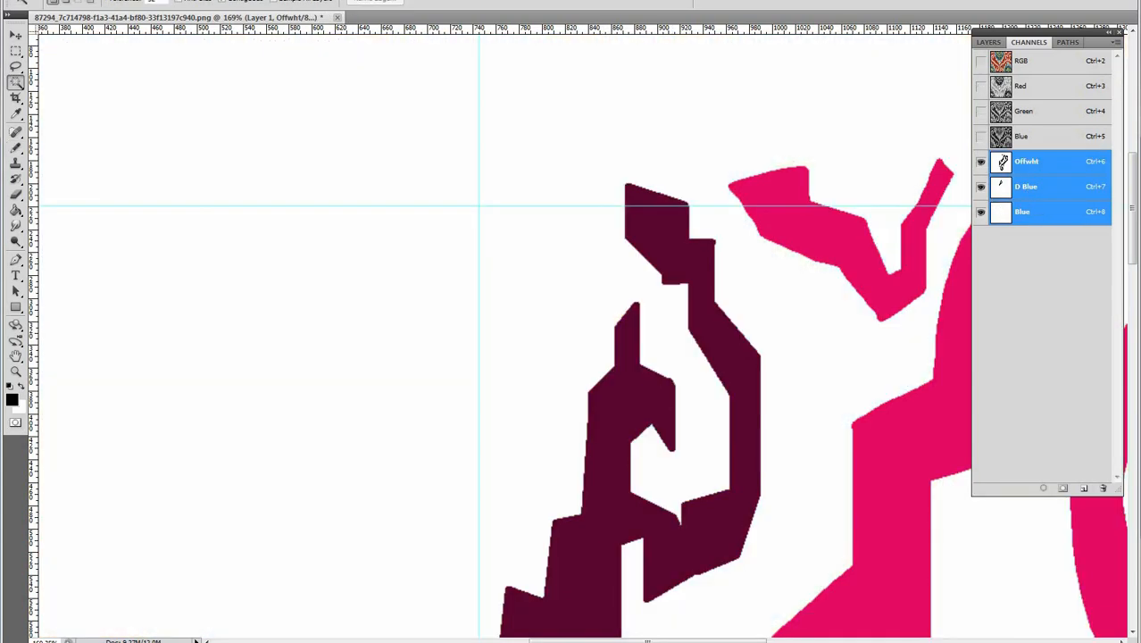
{"action": "left_click", "coordinate": [563, 298]}
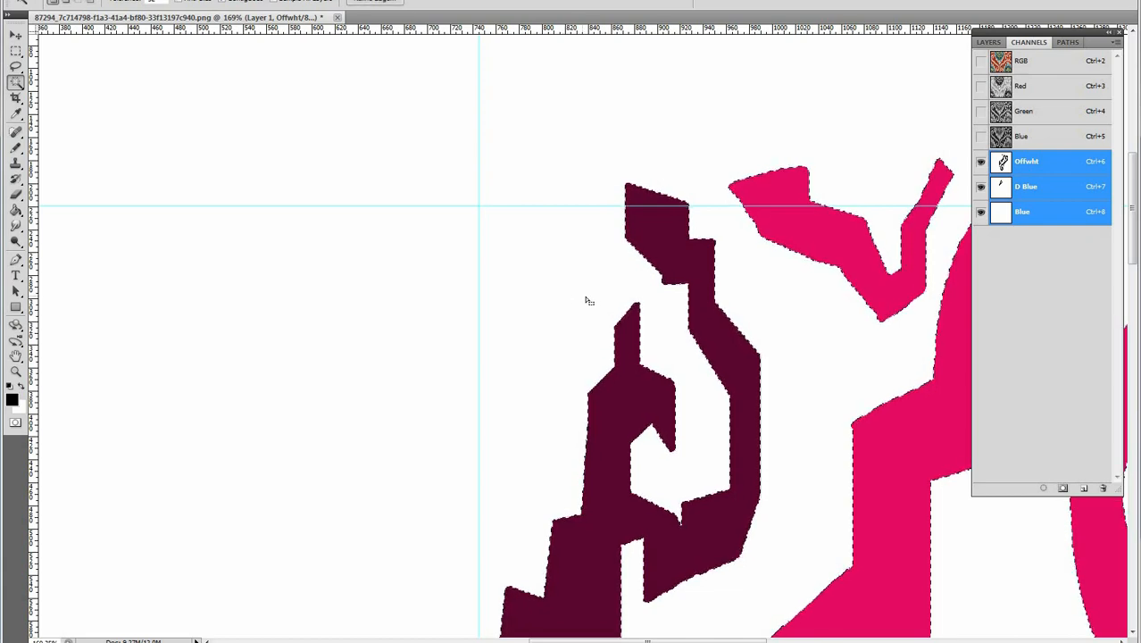
{"action": "key", "text": "grave"}
{"action": "left_click", "coordinate": [1026, 211]}
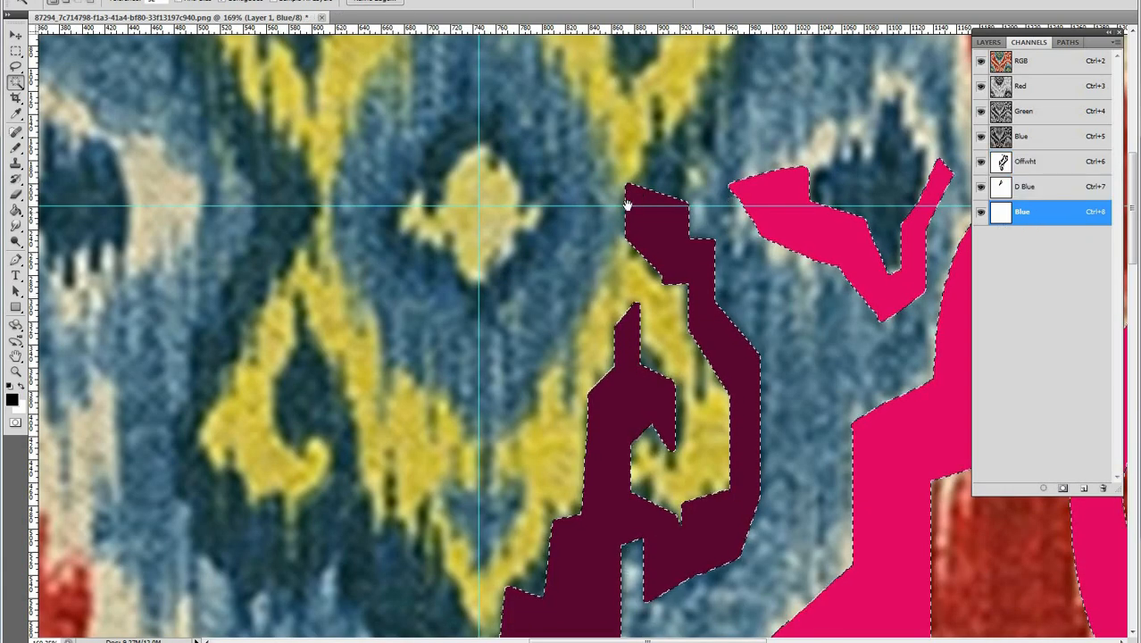
Trace the blue area's edge from the dark blue shape down along the upper side of the yellow V in stepped segments
{"action": "scroll", "coordinate": [638, 209], "scroll_direction": "up", "scroll_amount": 3}
{"action": "key", "text": "b"}
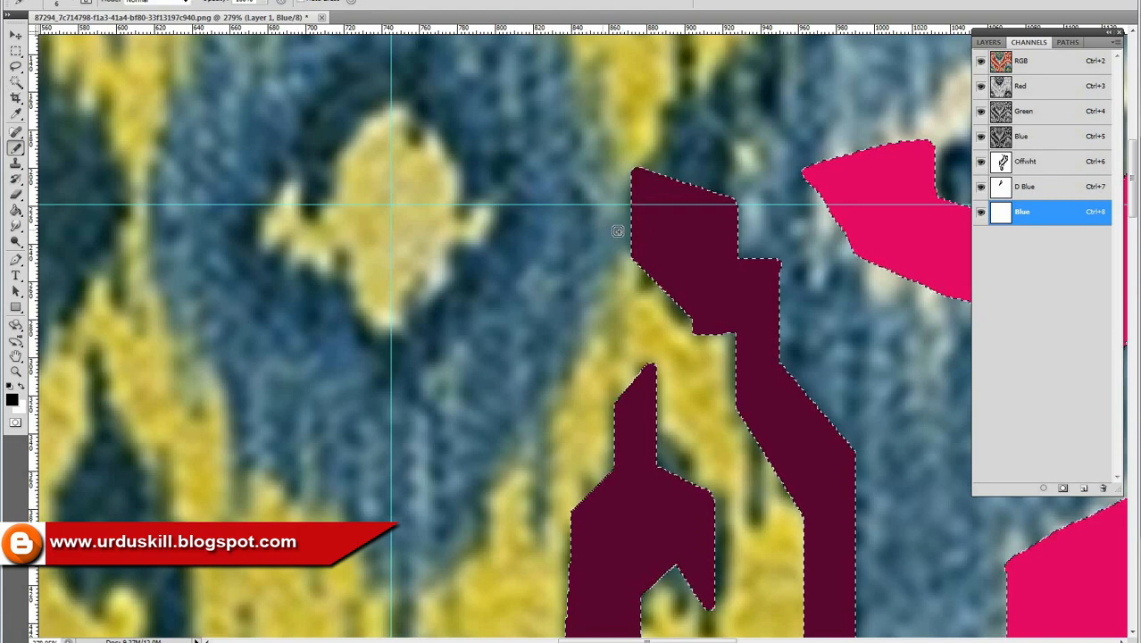
{"action": "left_click_drag", "start_coordinate": [638, 241], "coordinate": [615, 218]}
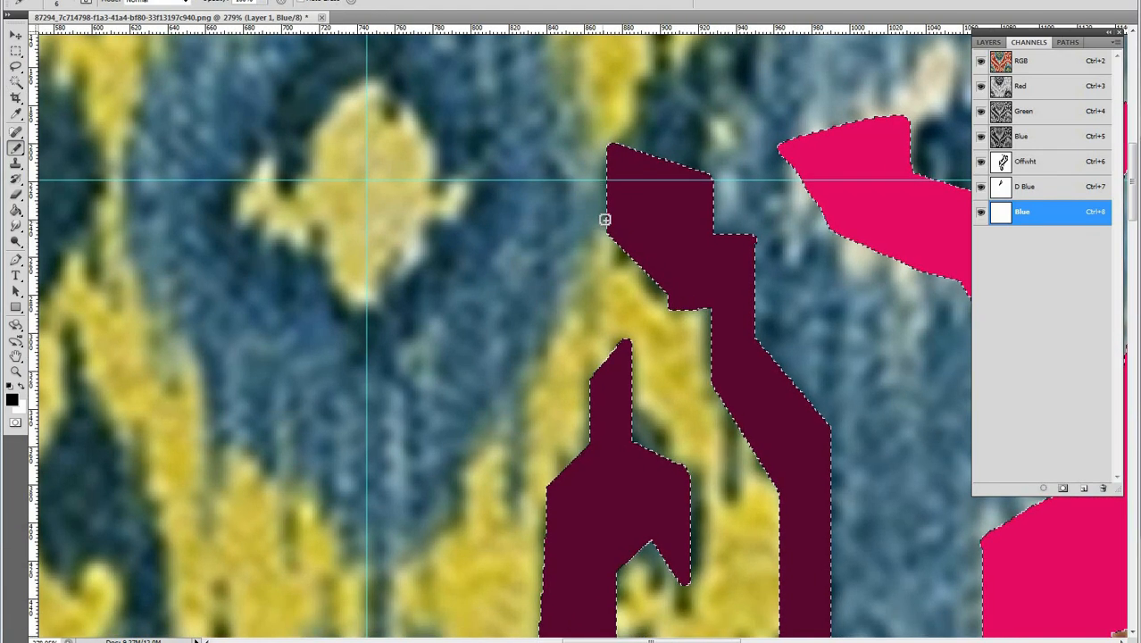
{"action": "left_click_drag", "start_coordinate": [601, 255], "coordinate": [555, 288]}
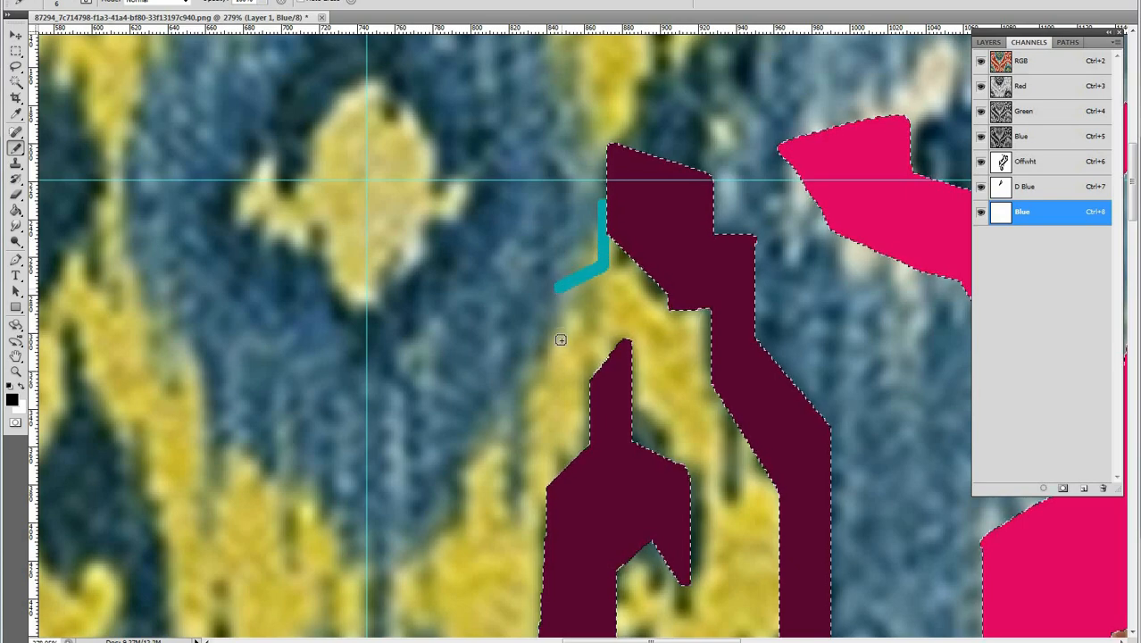
{"action": "left_click", "coordinate": [491, 475], "text": "shift"}
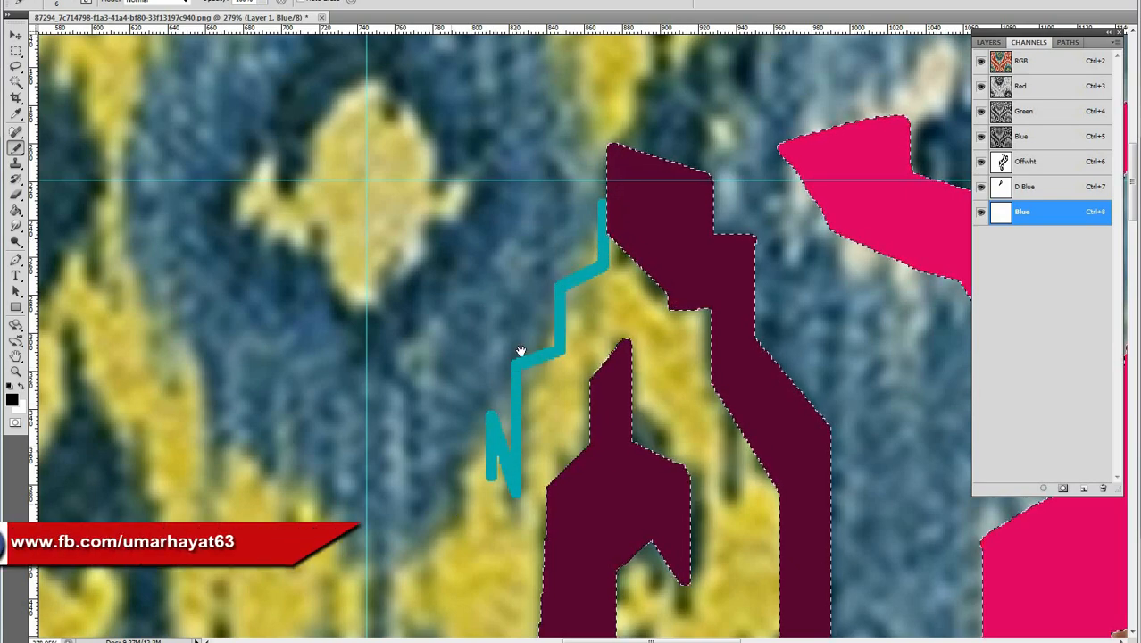
{"action": "left_click_drag", "start_coordinate": [494, 438], "coordinate": [543, 286]}
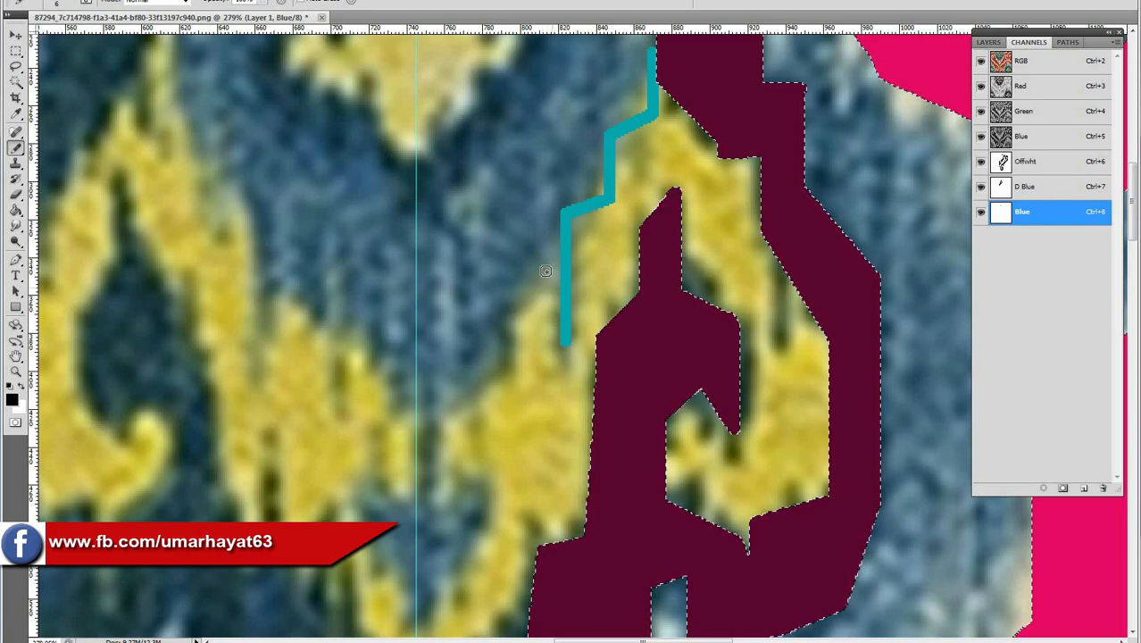
{"action": "left_click", "coordinate": [506, 327], "text": "shift"}
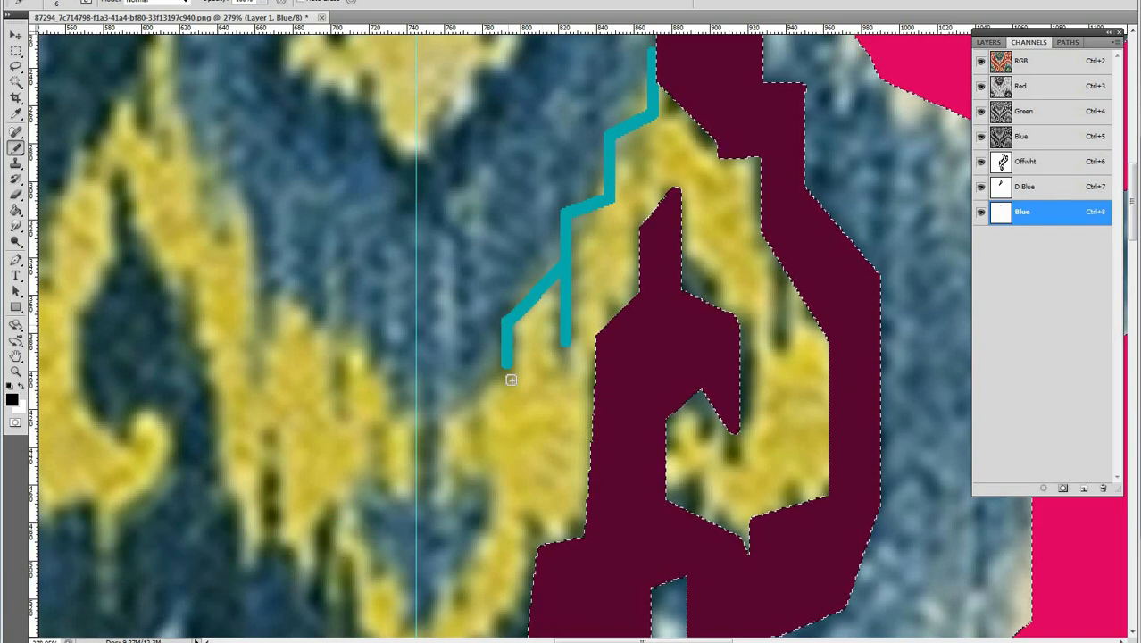
Continue the blue outline around the yellow notch and down to the centre guide inside the V's point
{"action": "left_click", "coordinate": [470, 494], "text": "shift"}
{"action": "left_click", "coordinate": [513, 470], "text": "shift"}
{"action": "left_click", "coordinate": [512, 536], "text": "shift"}
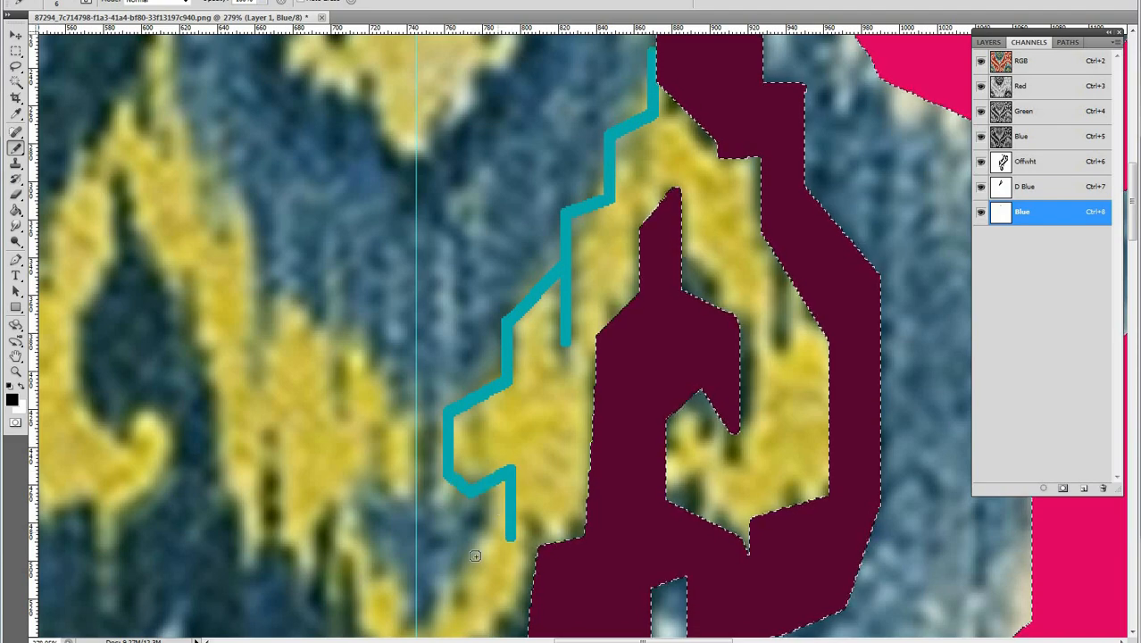
{"action": "left_click", "coordinate": [456, 570], "text": "shift"}
{"action": "left_click_drag", "start_coordinate": [453, 545], "coordinate": [480, 384]}
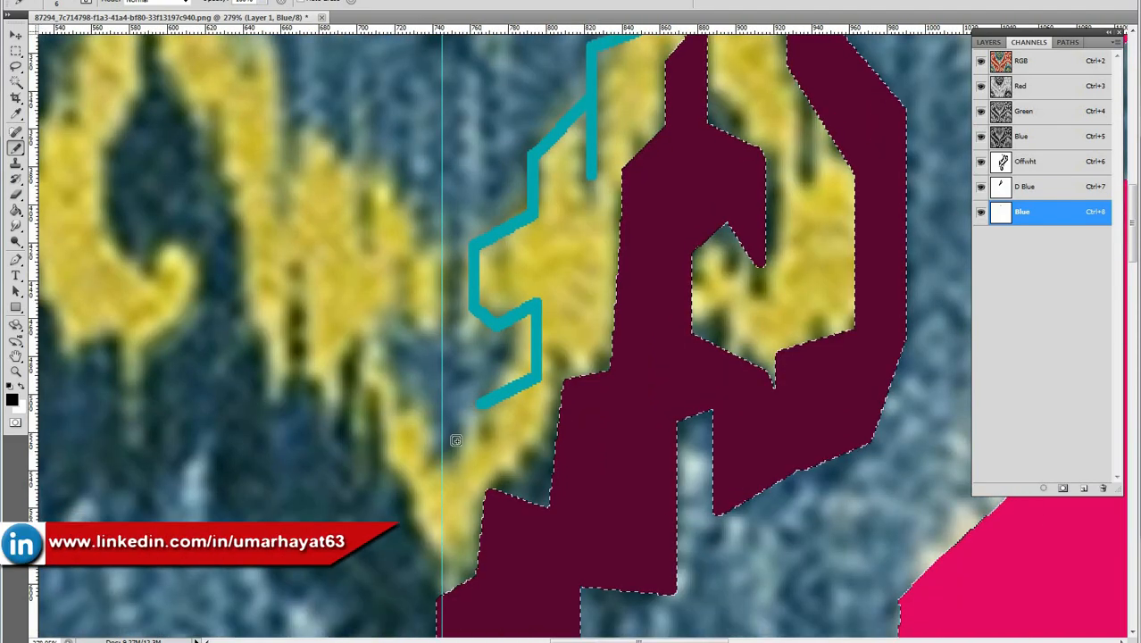
{"action": "left_click", "coordinate": [438, 469], "text": "shift"}
Run the outline up the centre guide and close it along the upper blue edge to the horizontal guide beside the dark blue shape
{"action": "left_click", "coordinate": [440, 259], "text": "shift"}
{"action": "left_click_drag", "start_coordinate": [445, 252], "coordinate": [453, 500]}
{"action": "left_click", "coordinate": [463, 296], "text": "shift"}
{"action": "left_click", "coordinate": [463, 268], "text": "shift"}
{"action": "key", "text": "ctrl+z"}
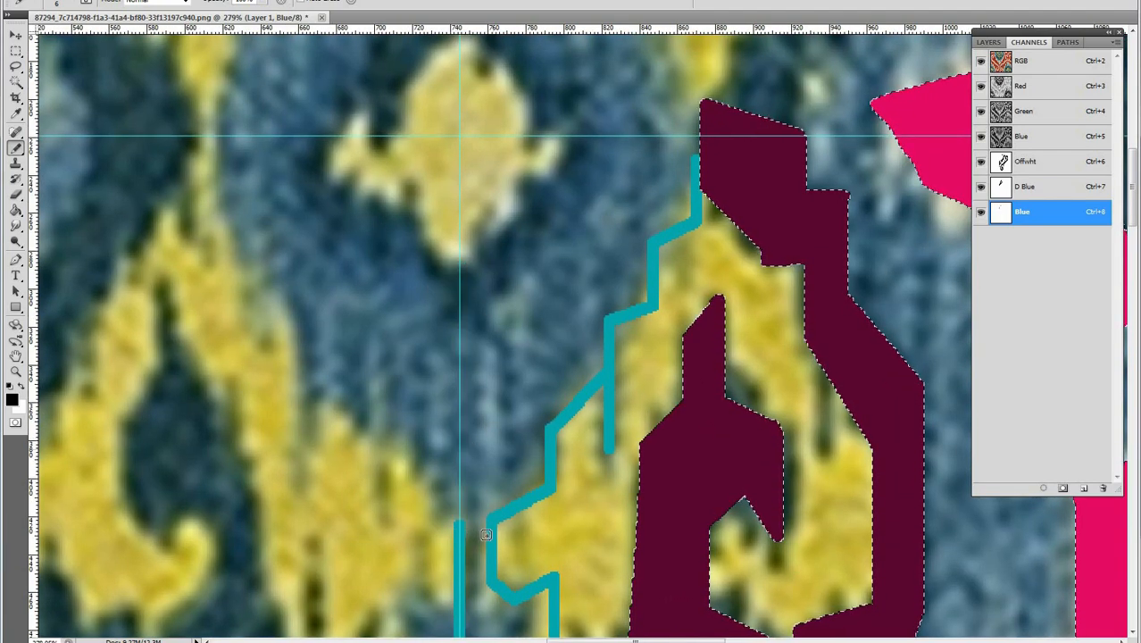
{"action": "left_click_drag", "start_coordinate": [472, 371], "coordinate": [473, 332]}
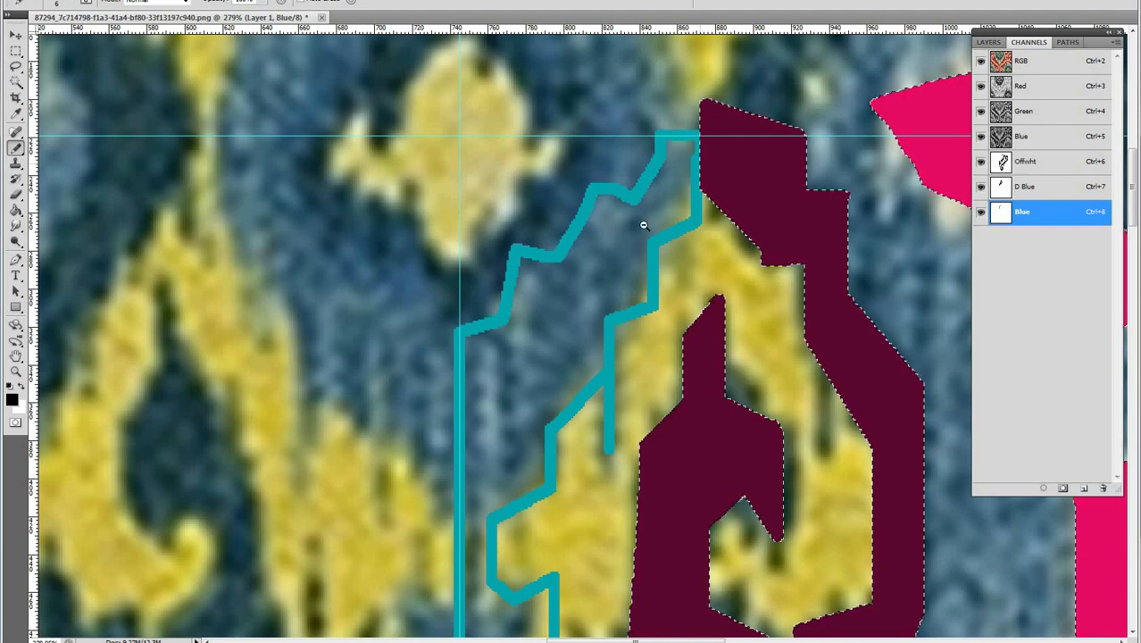
Fill the closed outline of the medallion's blue area in the Blue channel
{"action": "left_click", "coordinate": [569, 246], "text": "alt"}
{"action": "left_click", "coordinate": [634, 228], "text": "ctrl"}
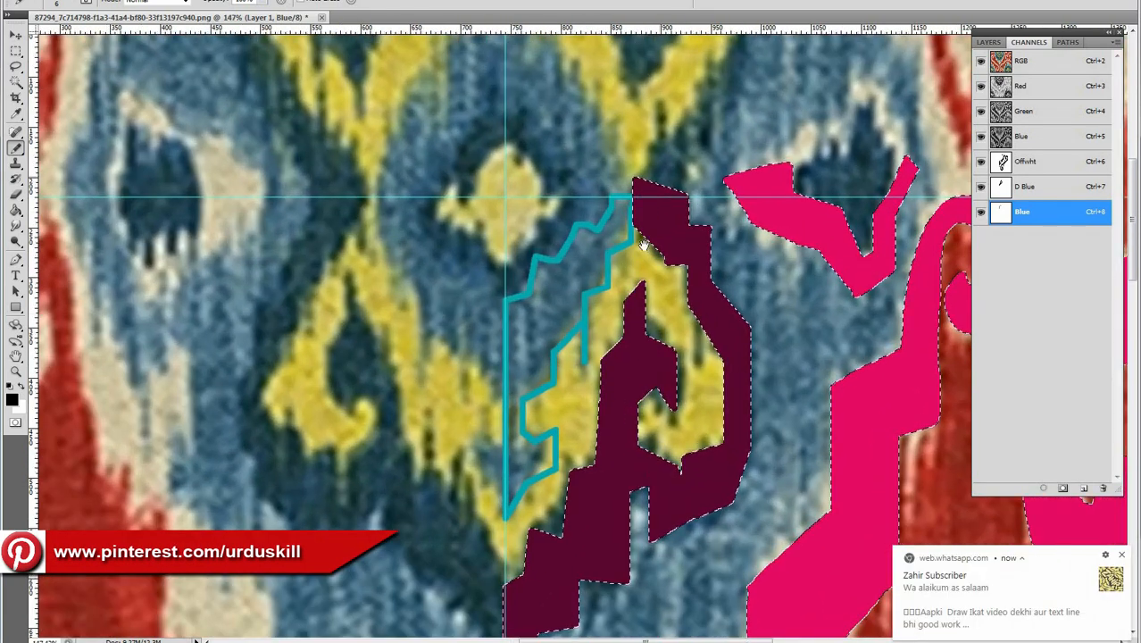
{"action": "left_click", "coordinate": [1123, 557]}
{"action": "left_click_drag", "start_coordinate": [653, 288], "coordinate": [611, 284]}
{"action": "key", "text": "ctrl+shift+t"}
{"action": "key", "text": "Return"}
{"action": "key", "text": "g"}
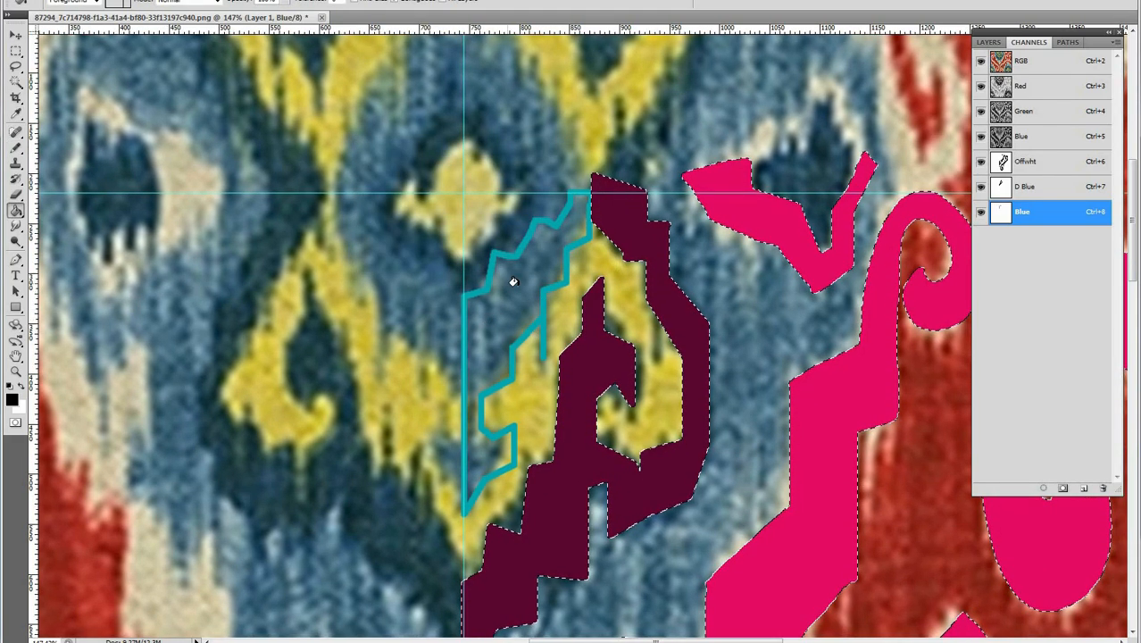
{"action": "left_click", "coordinate": [513, 287]}
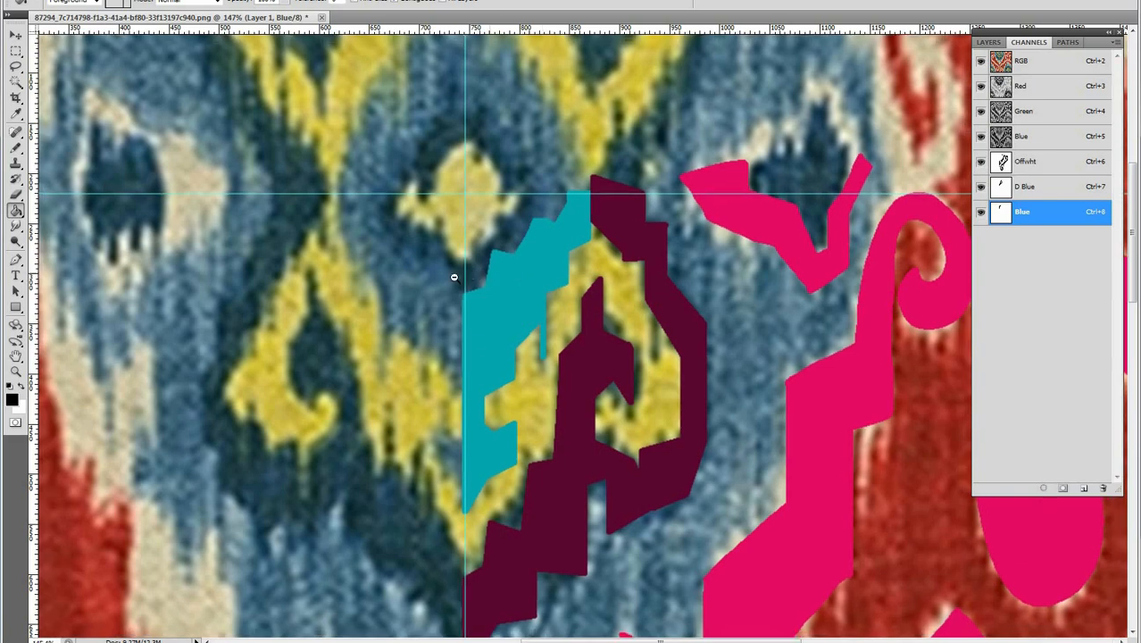
Review the filled blue area against the traced off-white and dark blue motifs across the repeat
{"action": "scroll", "coordinate": [494, 286], "scroll_direction": "down", "scroll_amount": 3}
{"action": "left_click_drag", "start_coordinate": [559, 338], "coordinate": [510, 269]}
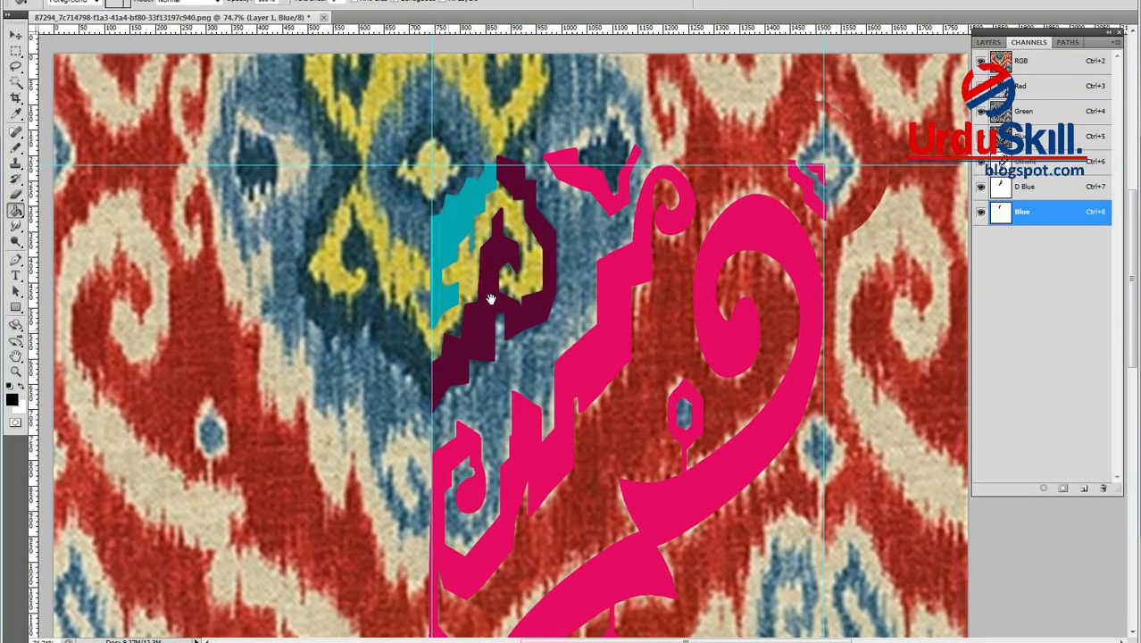
{"action": "left_click_drag", "start_coordinate": [524, 272], "coordinate": [492, 239]}
{"action": "left_click_drag", "start_coordinate": [479, 402], "coordinate": [438, 231]}
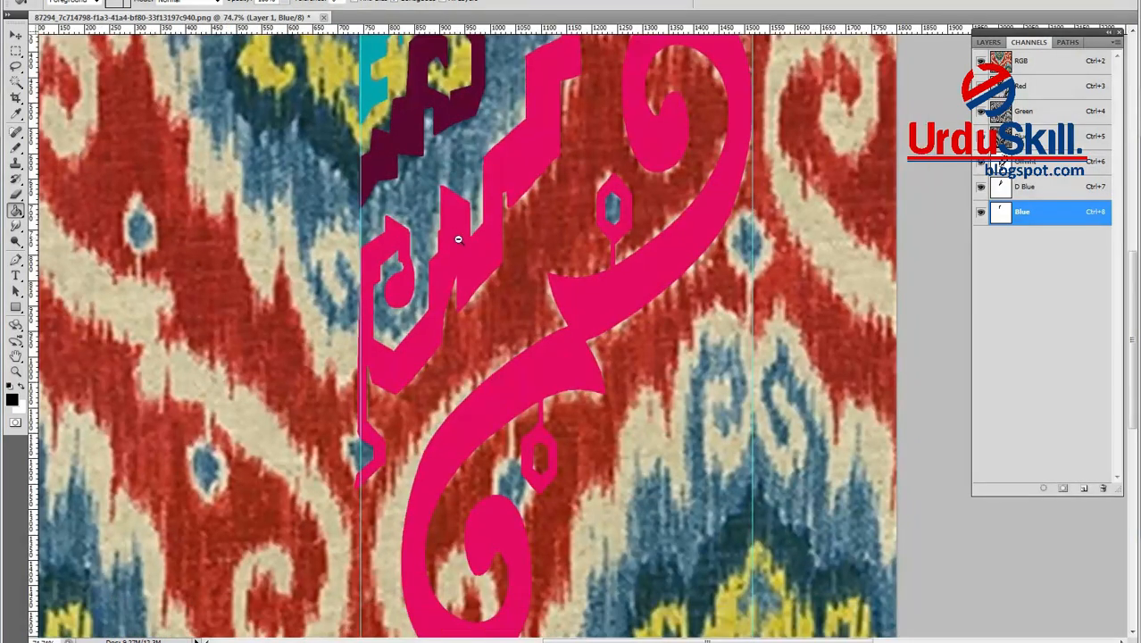
{"action": "scroll", "coordinate": [460, 241], "scroll_direction": "down", "scroll_amount": 2}
{"action": "left_click_drag", "start_coordinate": [452, 158], "coordinate": [489, 228]}
{"action": "left_click_drag", "start_coordinate": [437, 108], "coordinate": [557, 153]}
{"action": "key", "text": "grave"}
{"action": "key", "text": "grave"}
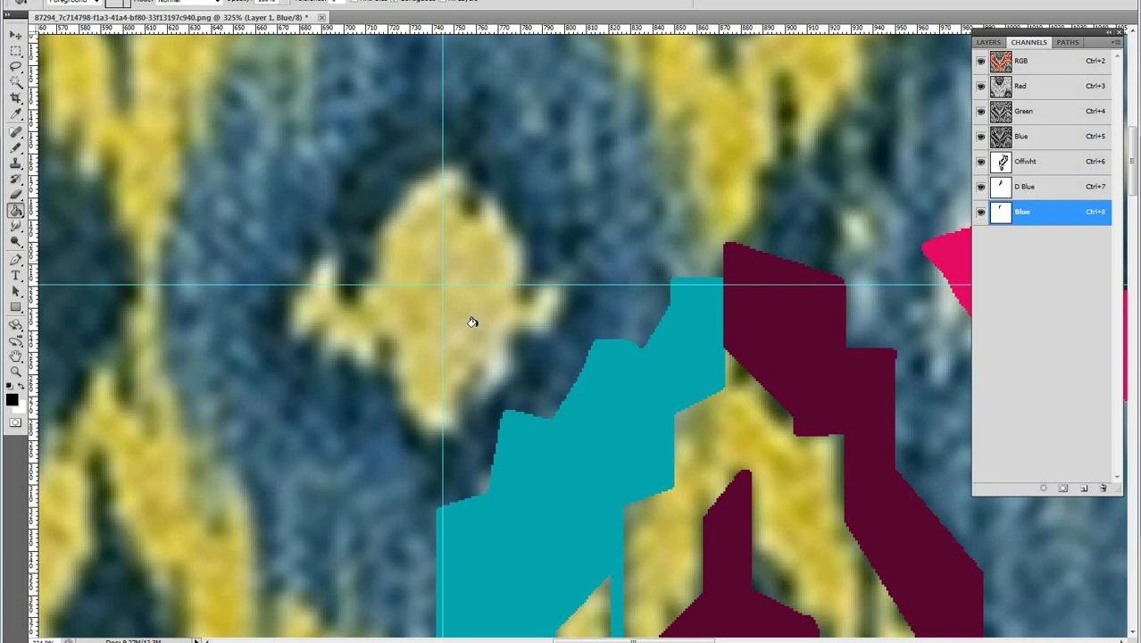
Add a new spot channel named Yellow with a vivid purple ink colour
{"action": "left_click_drag", "start_coordinate": [620, 310], "coordinate": [644, 286]}
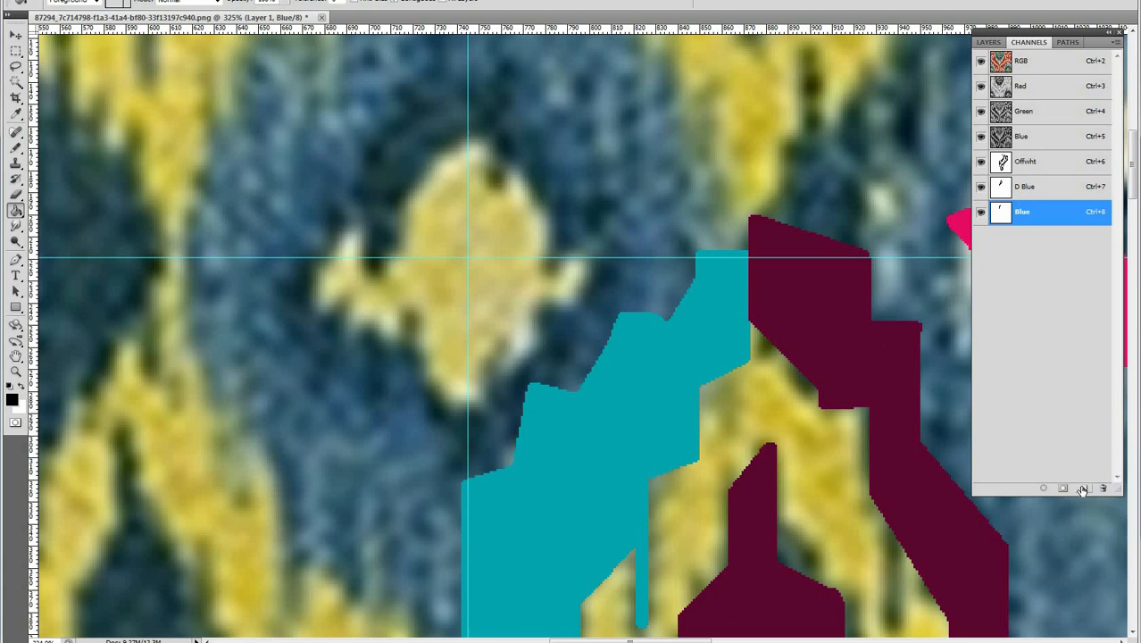
{"action": "left_click", "coordinate": [1082, 488]}
{"action": "double_click", "coordinate": [1000, 237]}
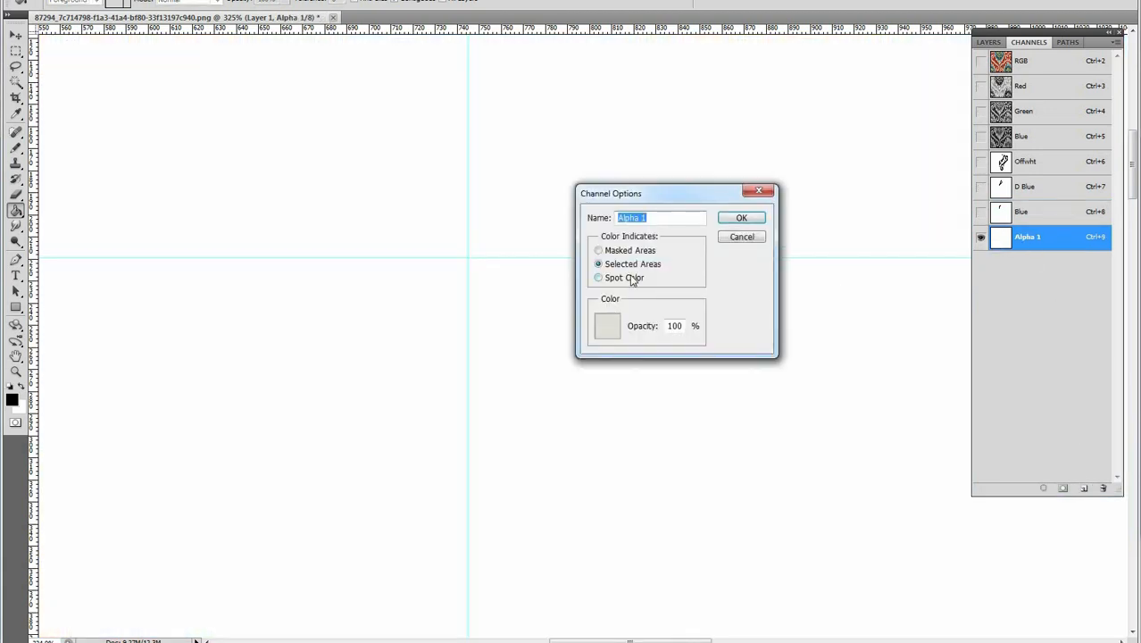
{"action": "type", "text": "Yellow"}
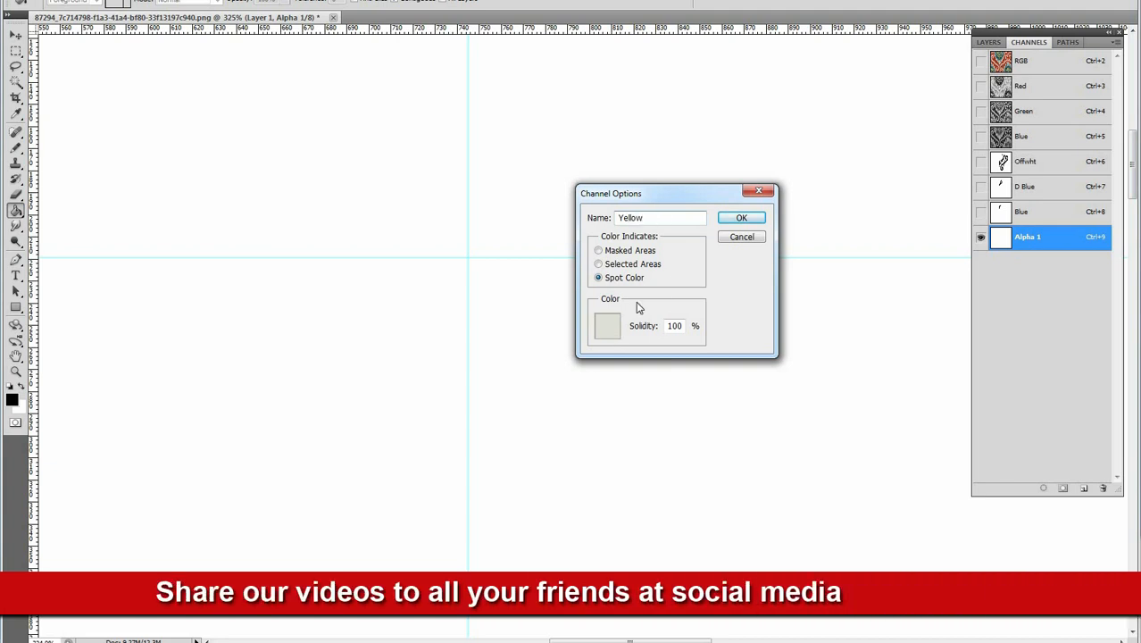
{"action": "left_click", "coordinate": [614, 323]}
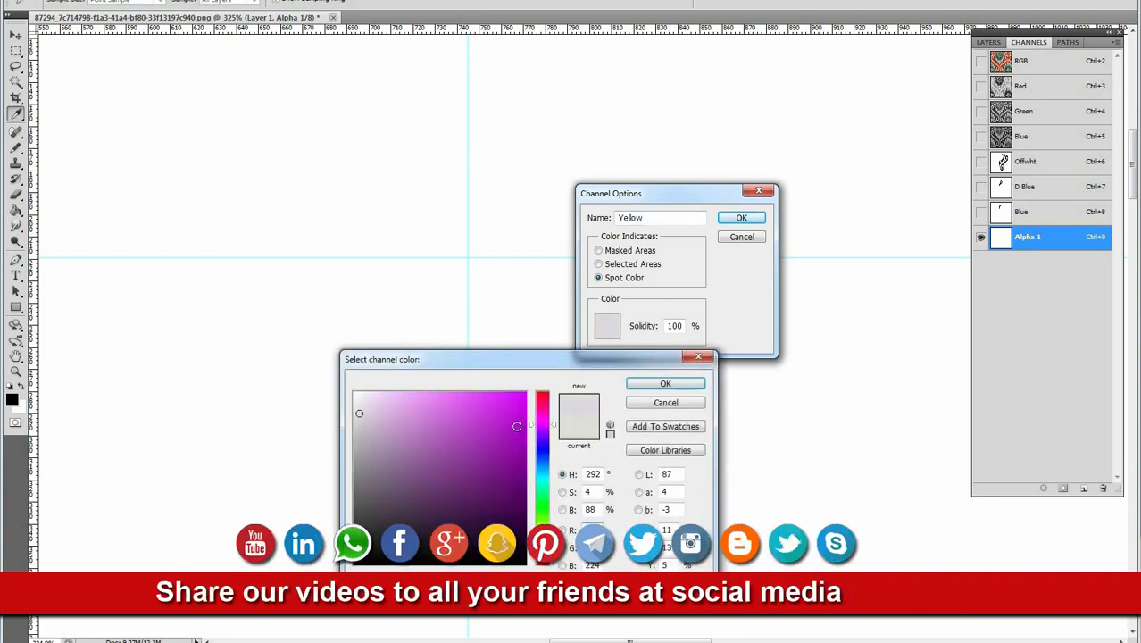
{"action": "left_click", "coordinate": [519, 426]}
{"action": "key", "text": "Return"}
{"action": "key", "text": "Return"}
Show the artwork with all spot channels, select the area outside the traced shapes with the Magic Wand, and activate the Yellow channel
{"action": "left_click", "coordinate": [981, 164]}
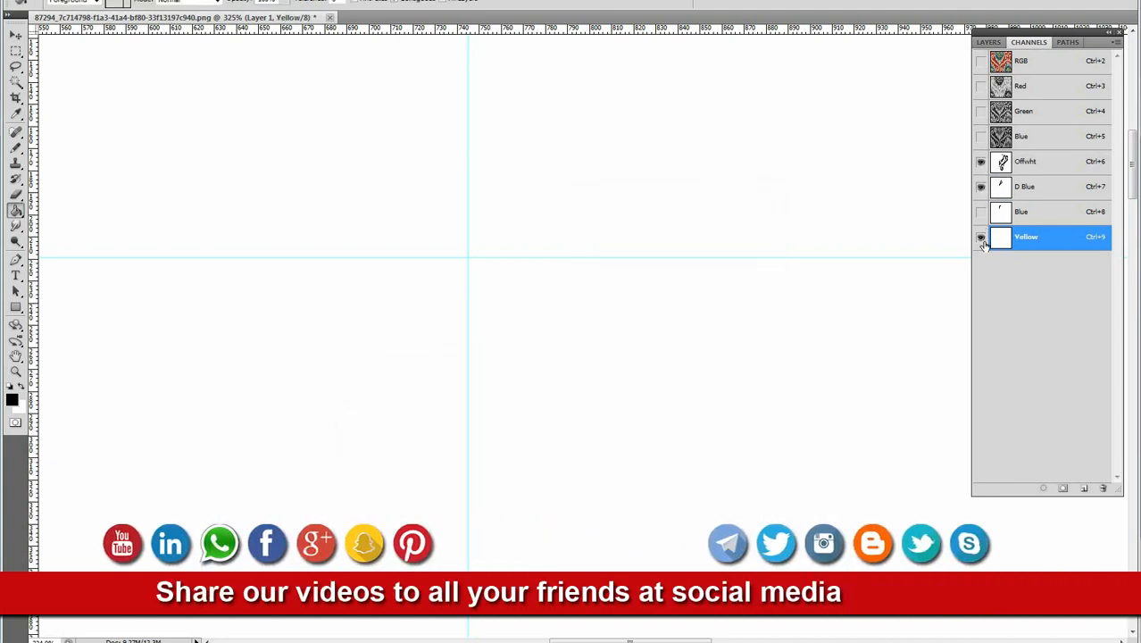
{"action": "key", "text": "grave"}
{"action": "key", "text": "ctrl+2"}
{"action": "key", "text": "grave"}
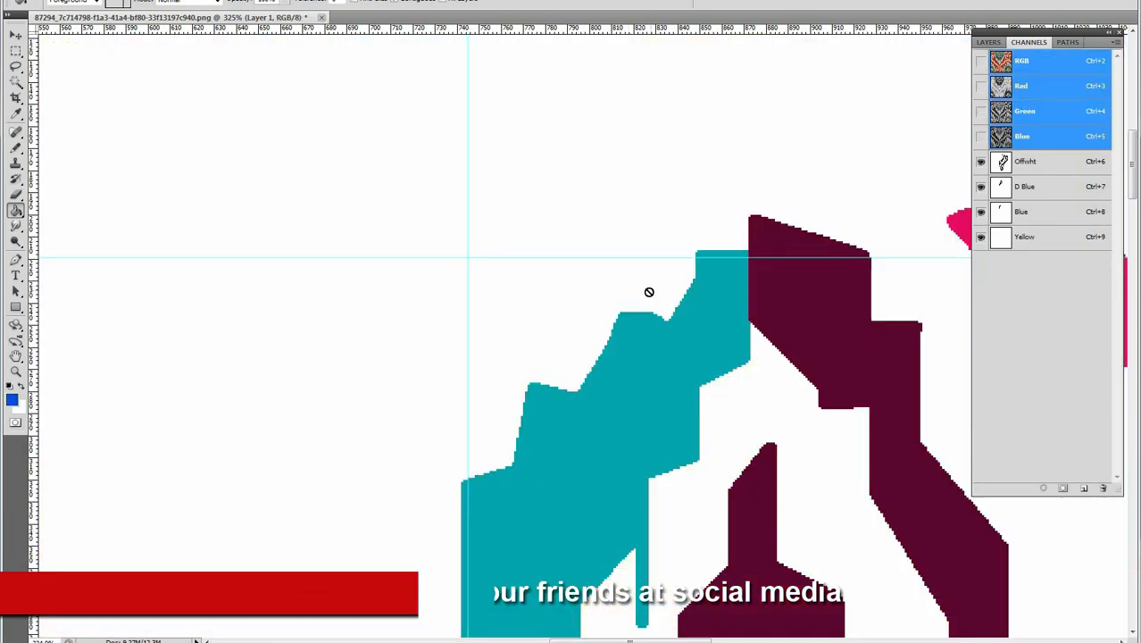
{"action": "key", "text": "grave"}
{"action": "key", "text": "w"}
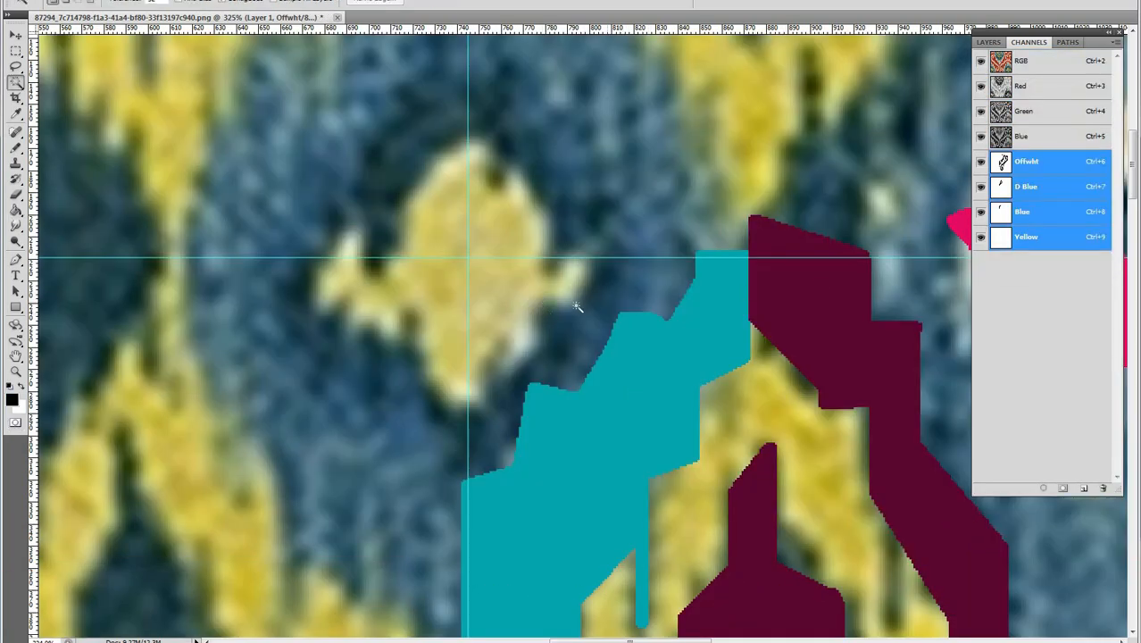
{"action": "left_click", "coordinate": [576, 302]}
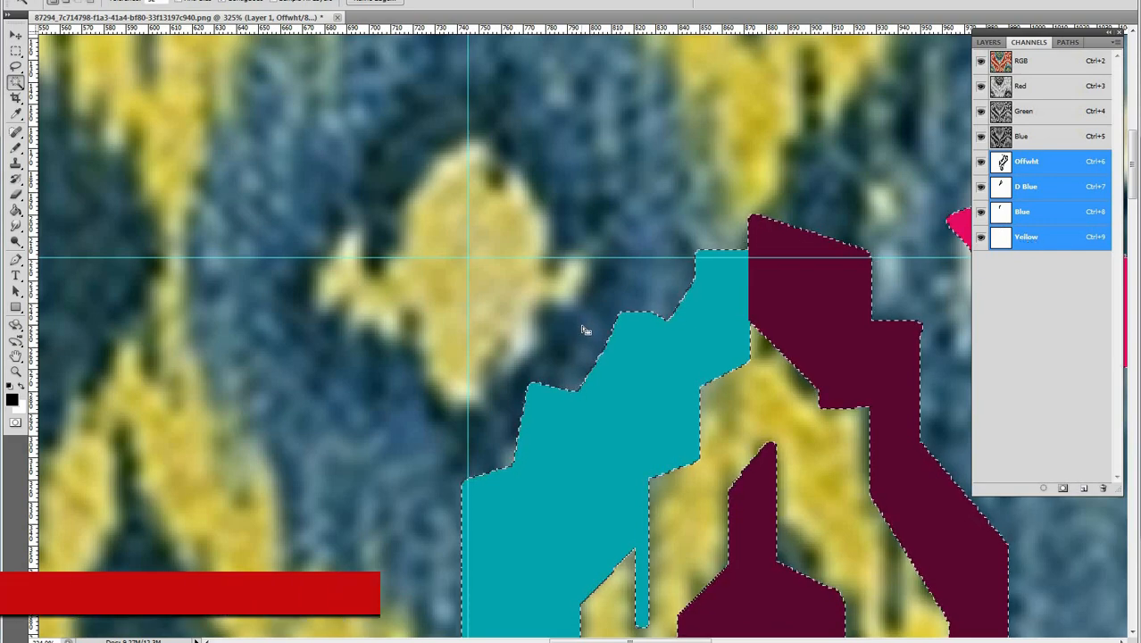
{"action": "left_click", "coordinate": [1037, 242]}
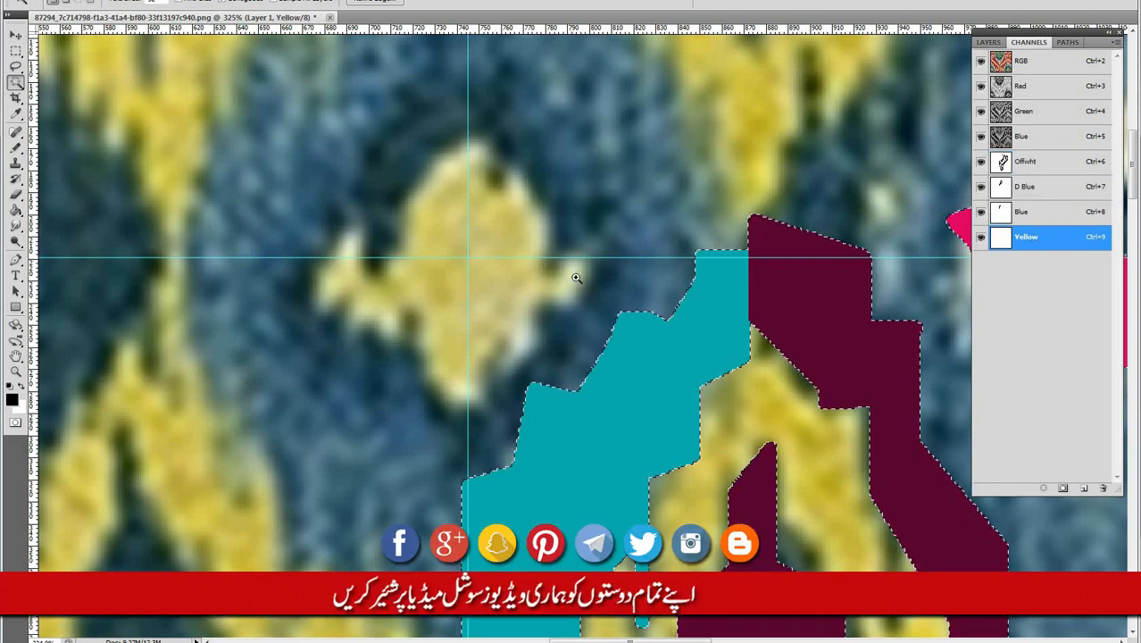
Outline the lower-right edge of the yellow centre motif from its side tip down to the vertical guide in the Yellow channel
{"action": "scroll", "coordinate": [566, 278], "scroll_direction": "up", "scroll_amount": 2}
{"action": "scroll", "coordinate": [544, 291], "scroll_direction": "up", "scroll_amount": 2}
{"action": "key", "text": "b"}
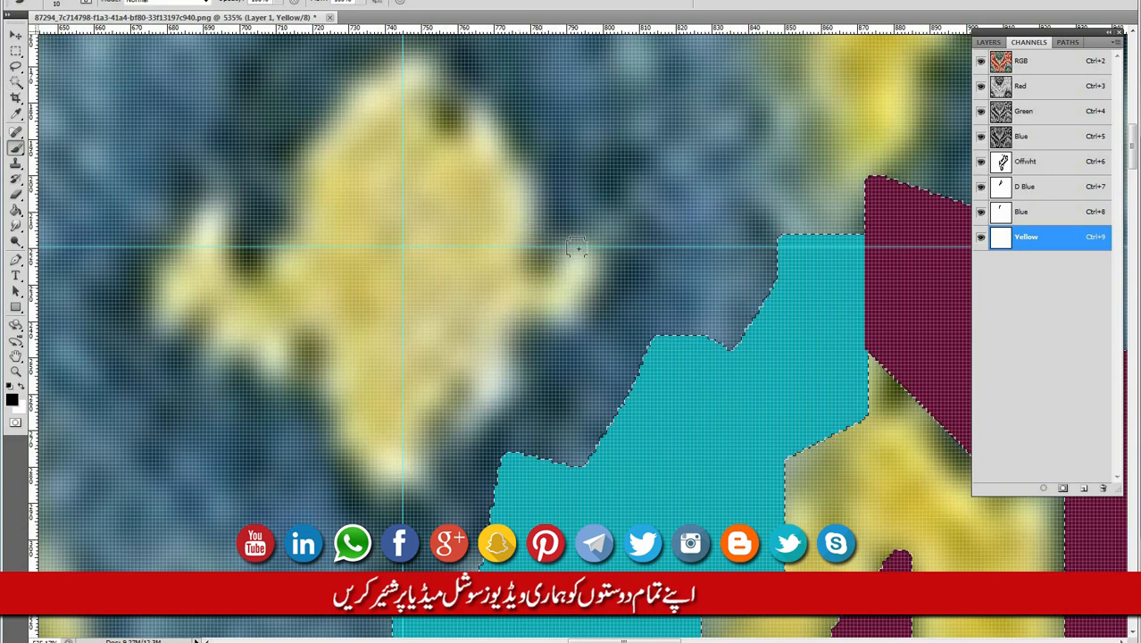
{"action": "left_click", "coordinate": [588, 306], "text": "shift"}
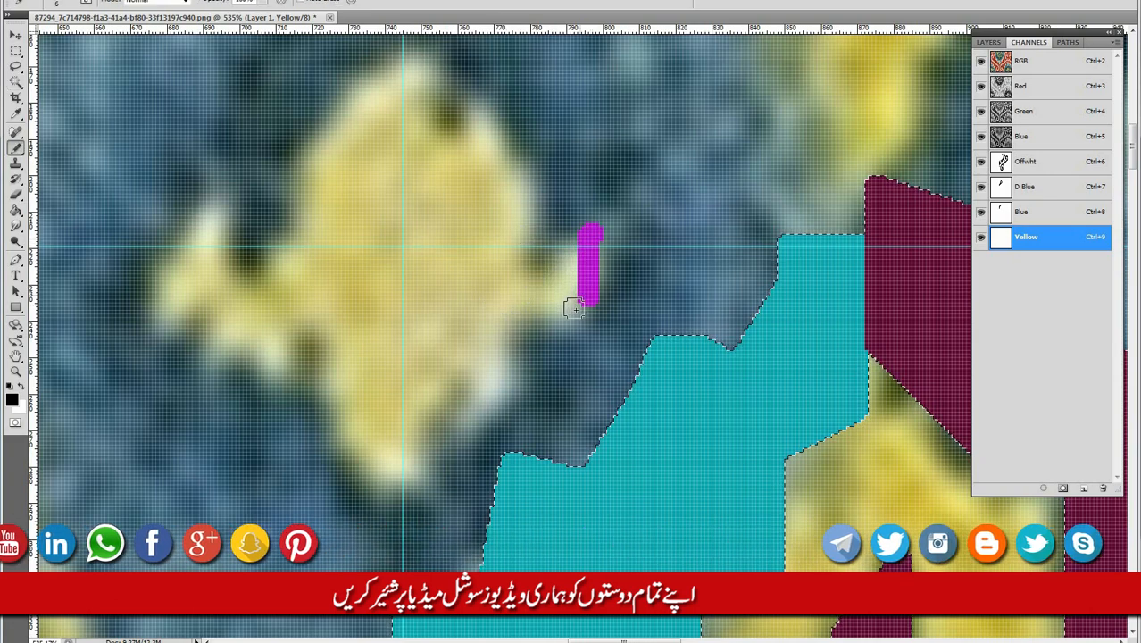
{"action": "left_click", "coordinate": [519, 303], "text": "shift"}
{"action": "left_click", "coordinate": [518, 387], "text": "shift"}
{"action": "left_click", "coordinate": [450, 416], "text": "shift"}
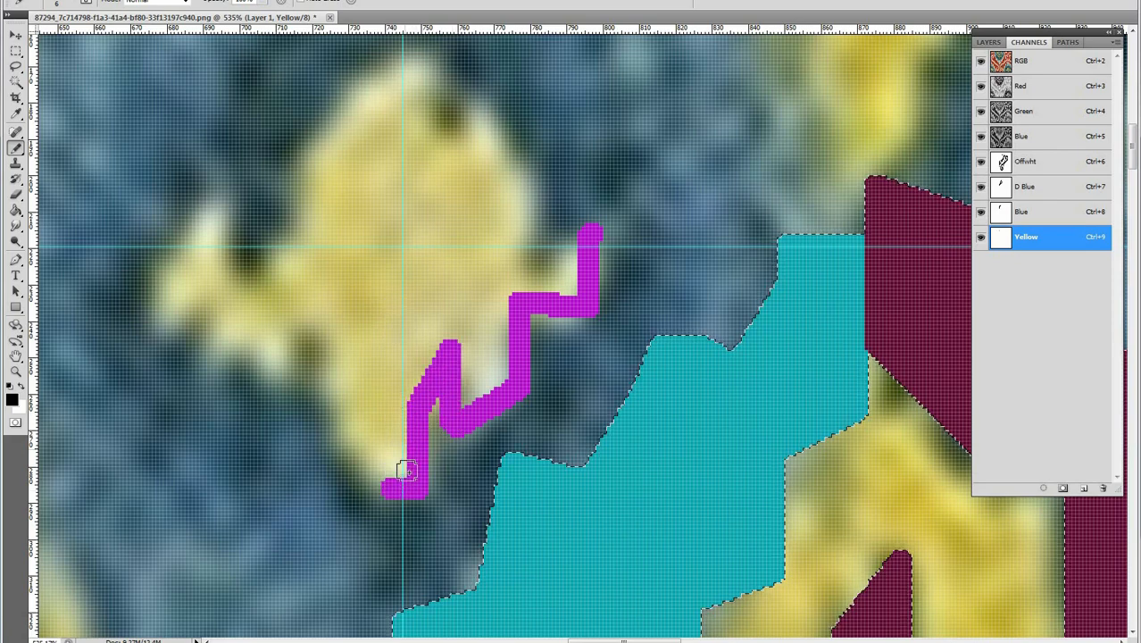
Close the centre motif's outline along the vertical and horizontal guides and fill it in the Yellow channel
{"action": "left_click", "coordinate": [404, 237], "text": "shift"}
{"action": "left_click", "coordinate": [589, 237], "text": "shift"}
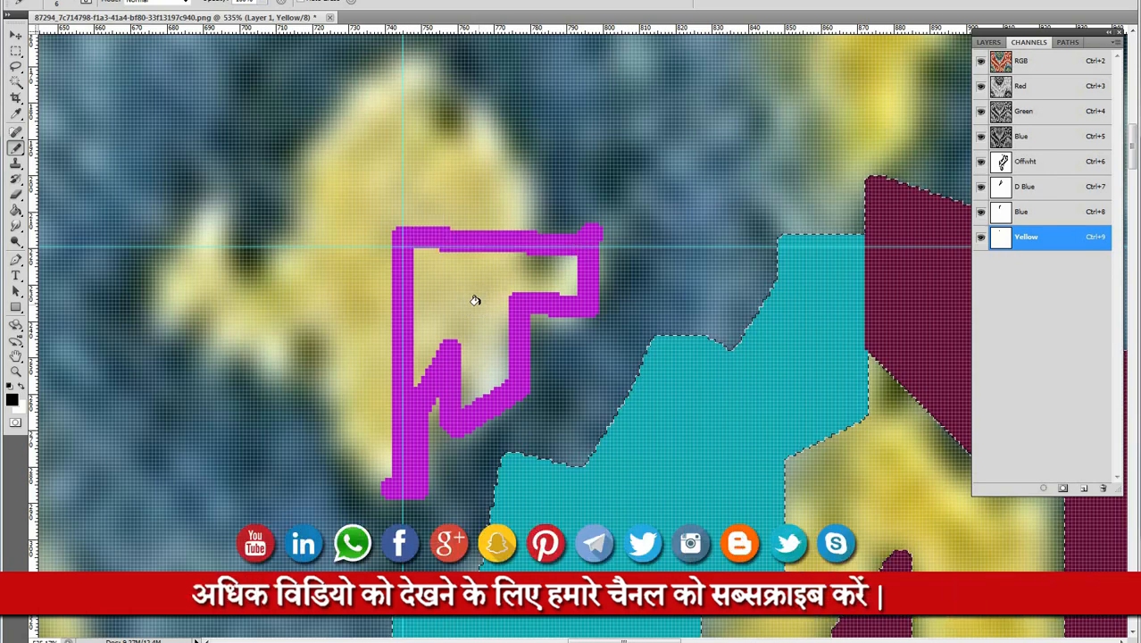
{"action": "left_click", "coordinate": [484, 253], "text": "alt"}
Review the filled yellow quarter motif against the traced off-white, dark blue and blue shapes across the repeat
{"action": "left_click_drag", "start_coordinate": [576, 320], "coordinate": [464, 274]}
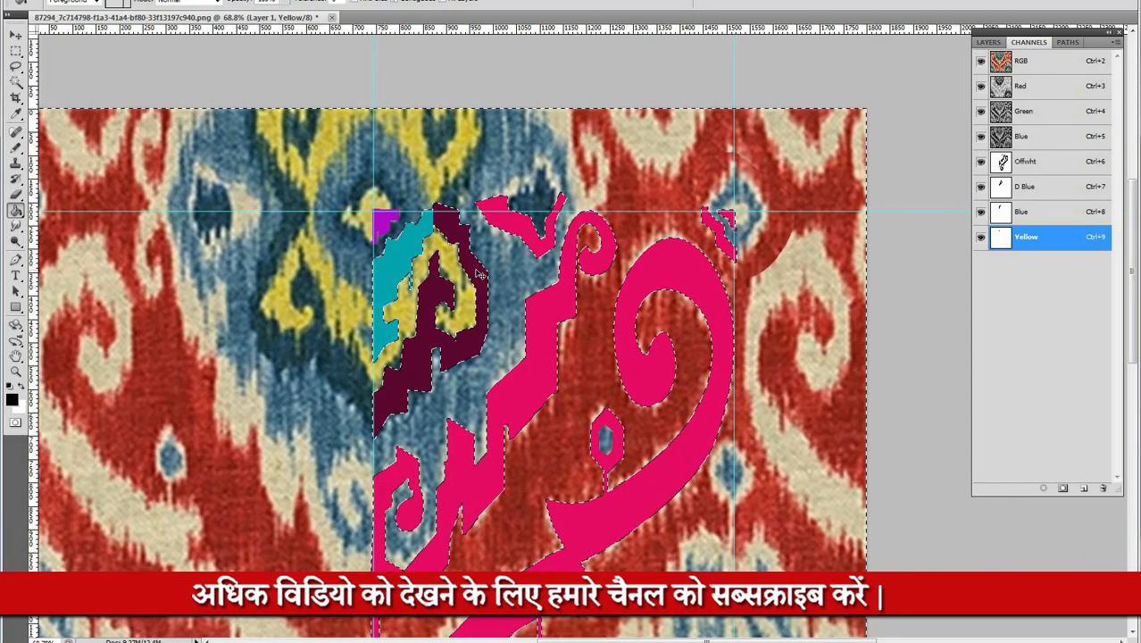
{"action": "left_click", "coordinate": [616, 459]}
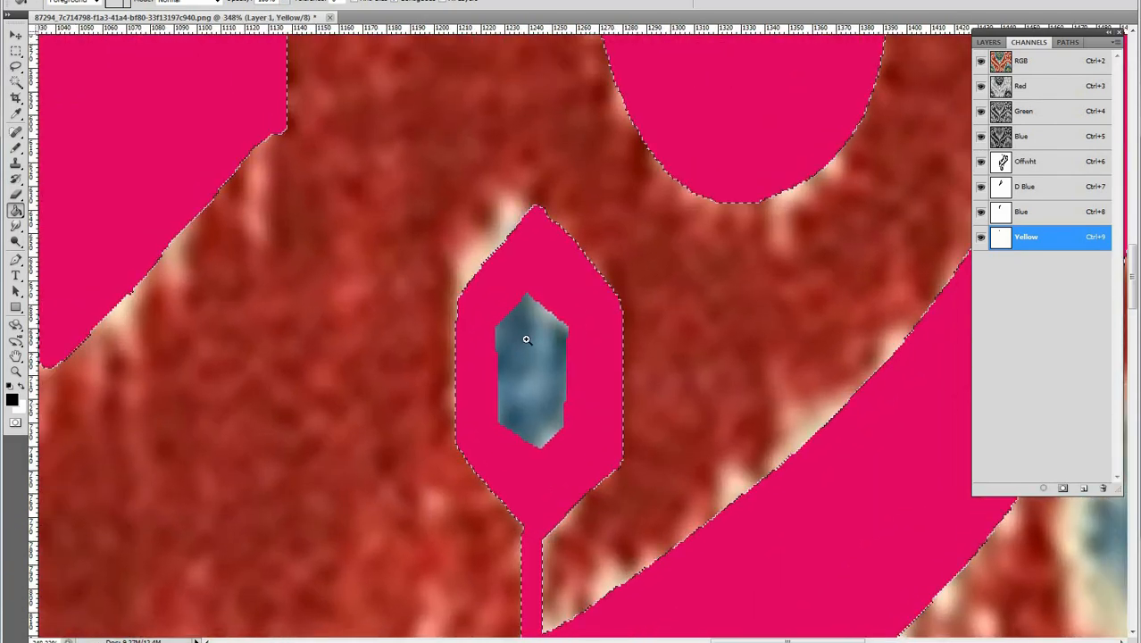
{"action": "left_click_drag", "start_coordinate": [535, 322], "coordinate": [382, 316]}
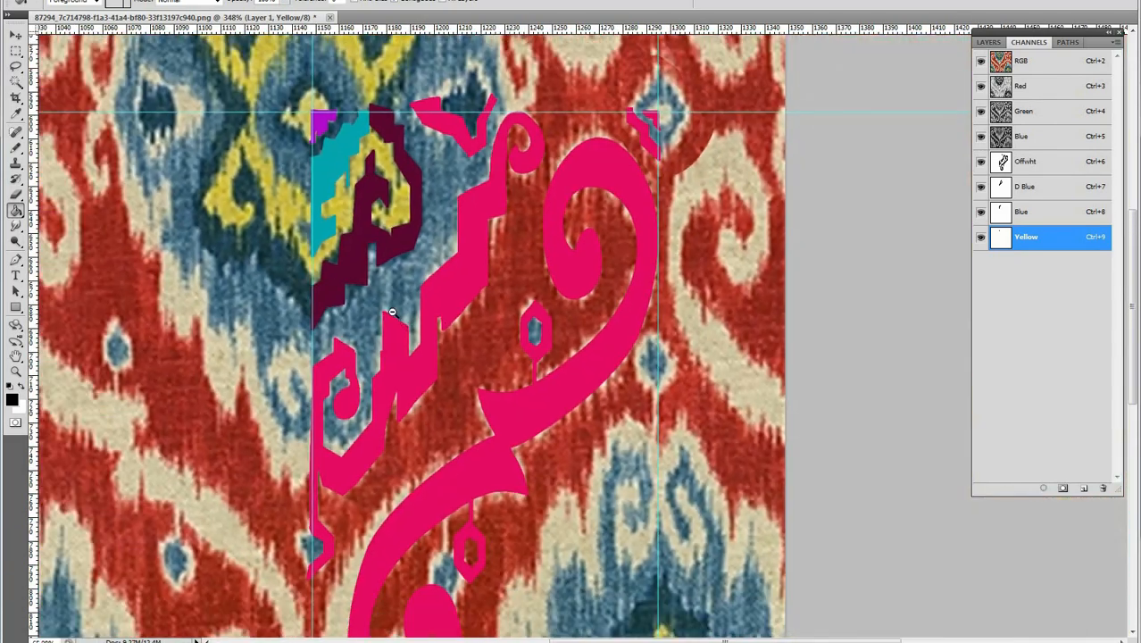
{"action": "left_click_drag", "start_coordinate": [492, 271], "coordinate": [551, 175]}
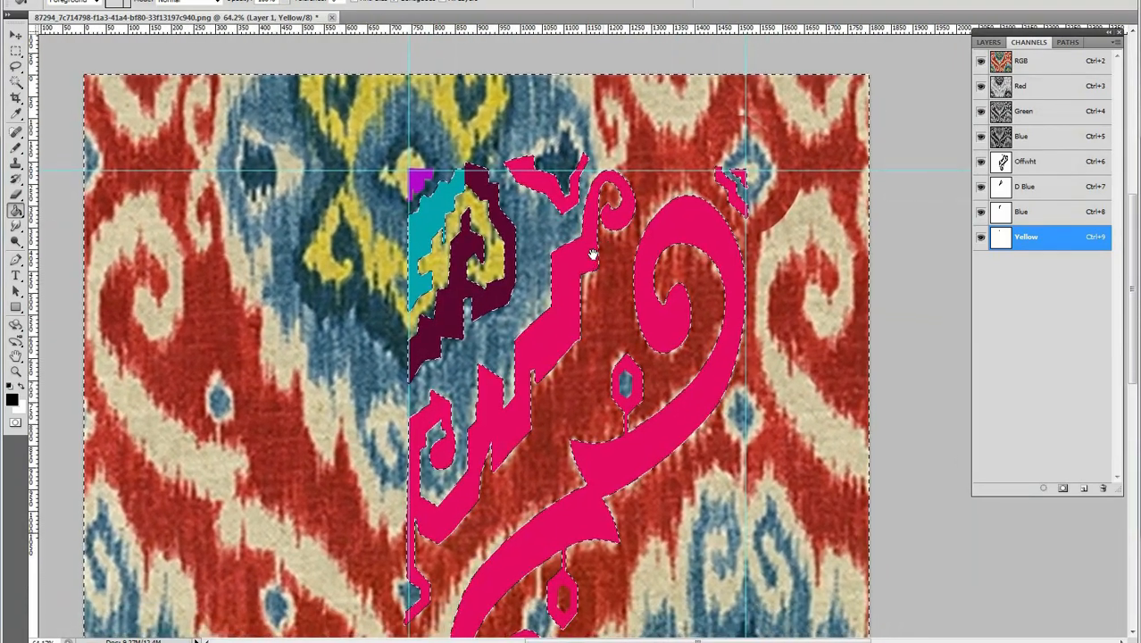
{"action": "mouse_move", "coordinate": [552, 304]}
{"action": "left_mouse_down"}
{"action": "mouse_move", "coordinate": [542, 242]}
{"action": "mouse_move", "coordinate": [489, 203]}
{"action": "left_mouse_up"}
{"action": "mouse_move", "coordinate": [481, 292]}
{"action": "left_mouse_down"}
{"action": "mouse_move", "coordinate": [489, 233]}
{"action": "mouse_move", "coordinate": [485, 401]}
{"action": "mouse_move", "coordinate": [502, 547]}
{"action": "left_mouse_up"}
{"action": "mouse_move", "coordinate": [421, 265]}
{"action": "left_mouse_down"}
{"action": "mouse_move", "coordinate": [461, 265]}
{"action": "mouse_move", "coordinate": [422, 268]}
{"action": "left_mouse_up"}
{"action": "left_click_drag", "start_coordinate": [460, 282], "coordinate": [524, 196]}
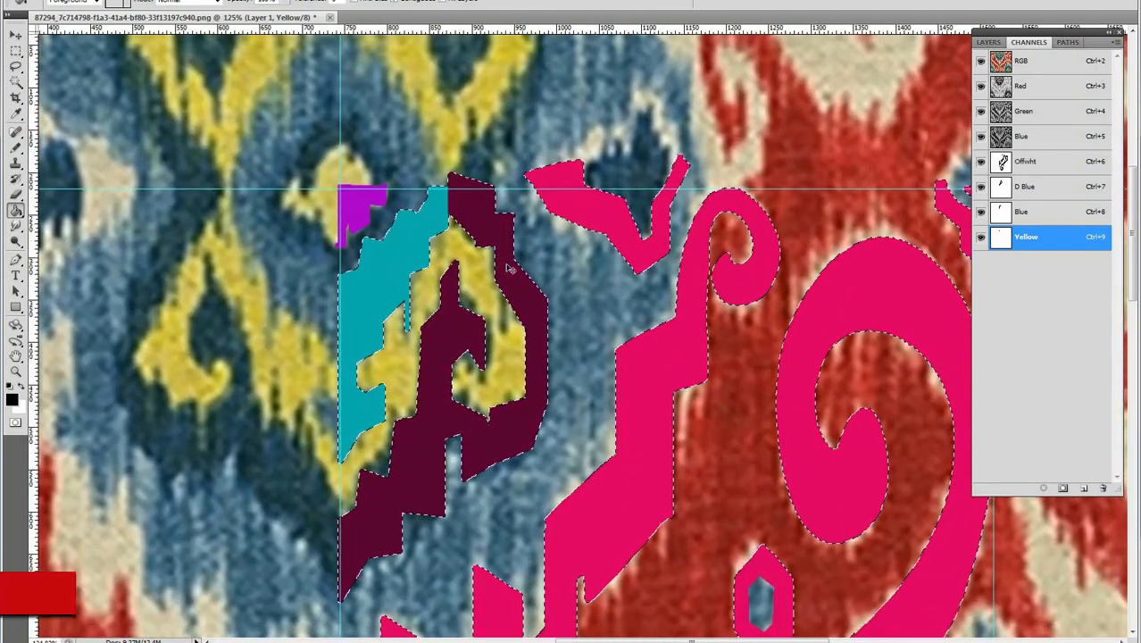
Crop the spot-channel artwork to the single repeat enclosed by the four guides and clear the selection
{"action": "key", "text": "grave"}
{"action": "key", "text": "q"}
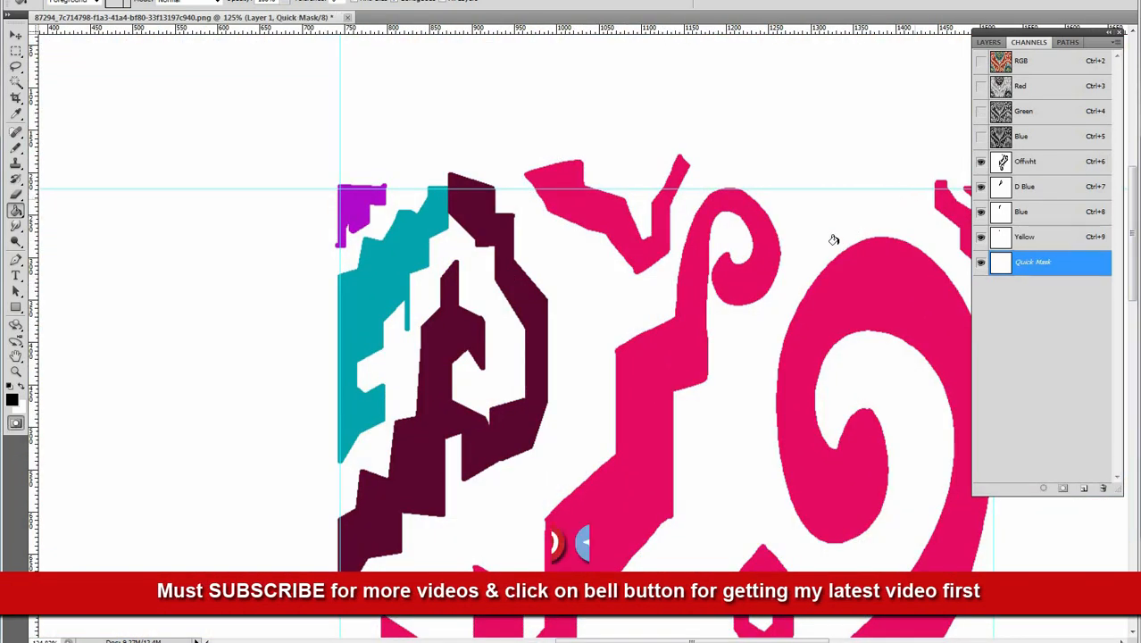
{"action": "key", "text": "q"}
{"action": "mouse_move", "coordinate": [488, 264]}
{"action": "left_mouse_down"}
{"action": "mouse_move", "coordinate": [357, 264]}
{"action": "mouse_move", "coordinate": [458, 230]}
{"action": "left_mouse_up"}
{"action": "key", "text": "m"}
{"action": "left_click_drag", "start_coordinate": [402, 190], "coordinate": [576, 544]}
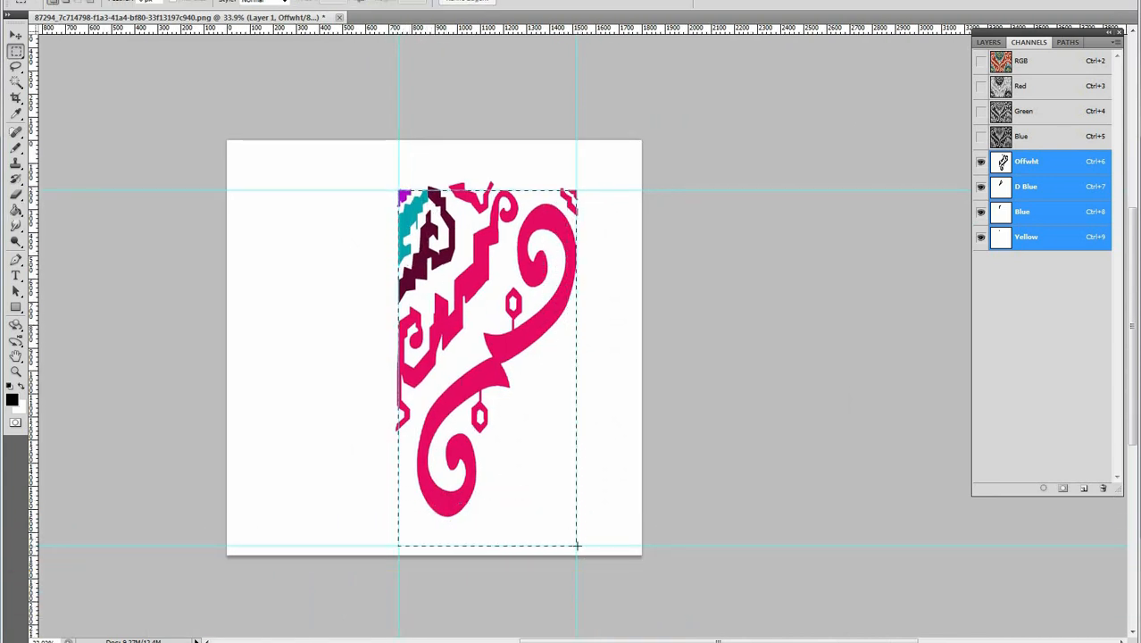
{"action": "key", "text": "alt+i"}
{"action": "key", "text": "p"}
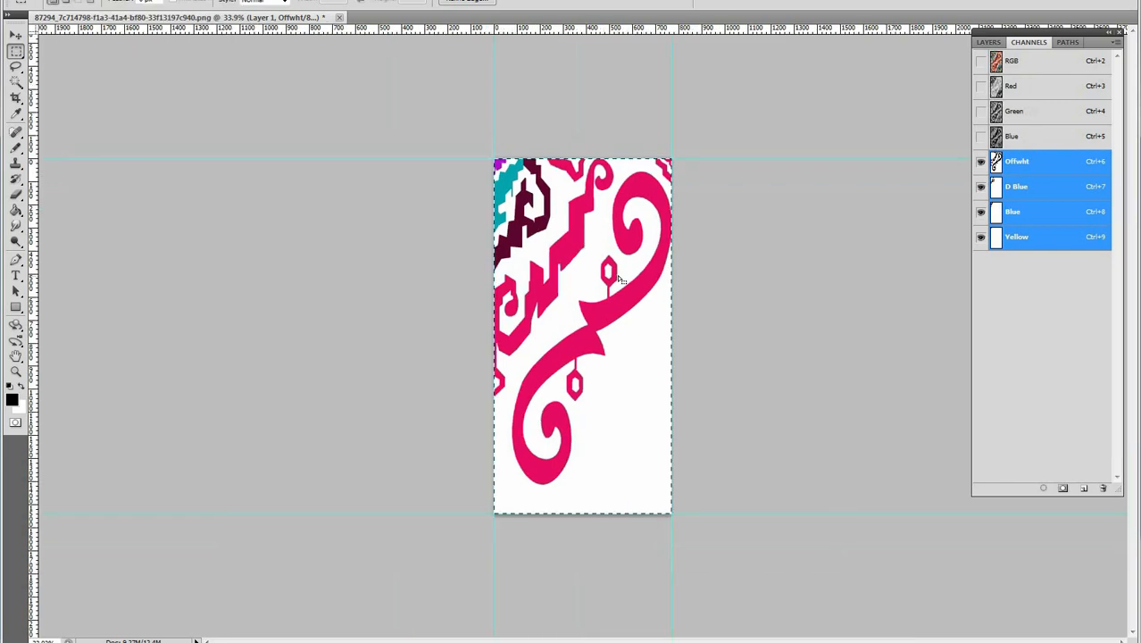
{"action": "key", "text": "ctrl+d"}
{"action": "key", "text": "grave"}
{"action": "key", "text": "grave"}
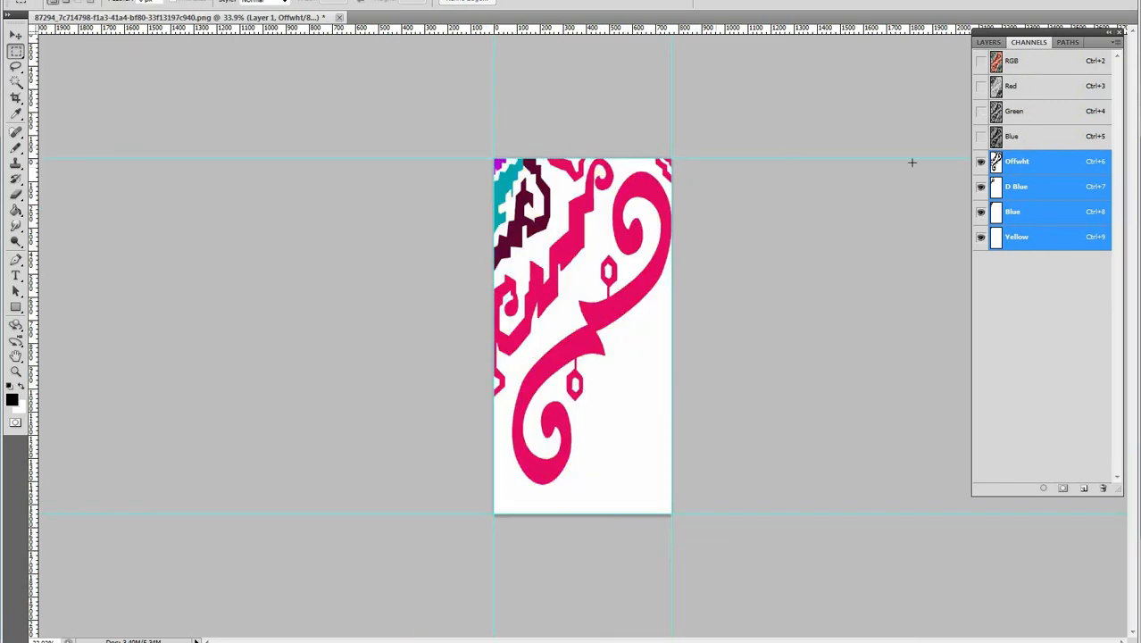
{"action": "scroll", "coordinate": [652, 182], "scroll_direction": "up", "scroll_amount": 2}
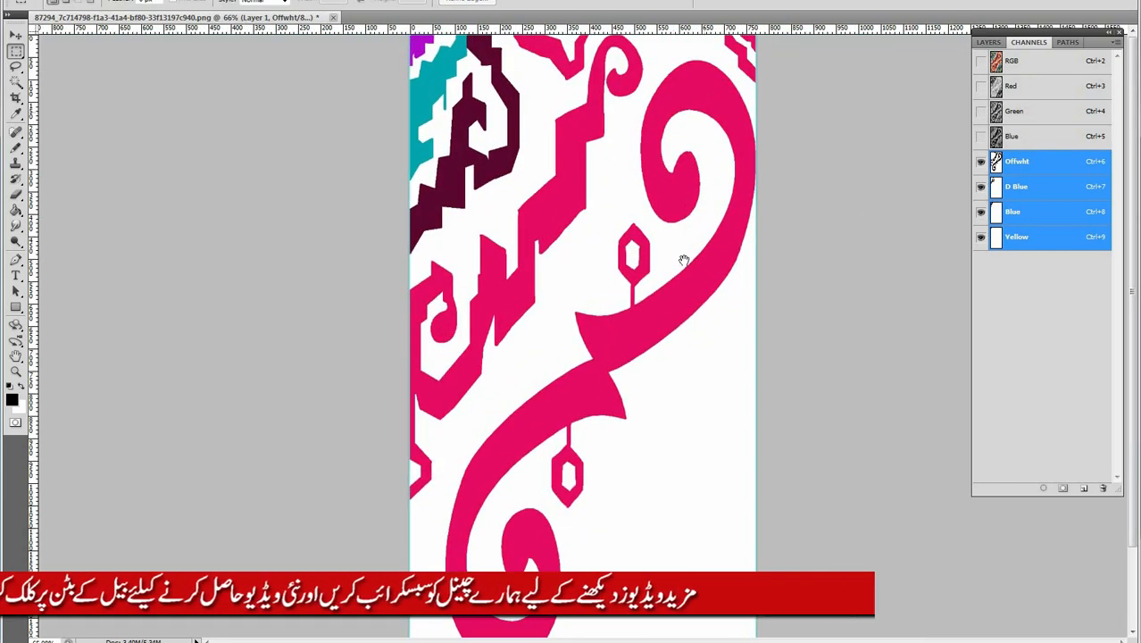
{"action": "key", "text": "l"}
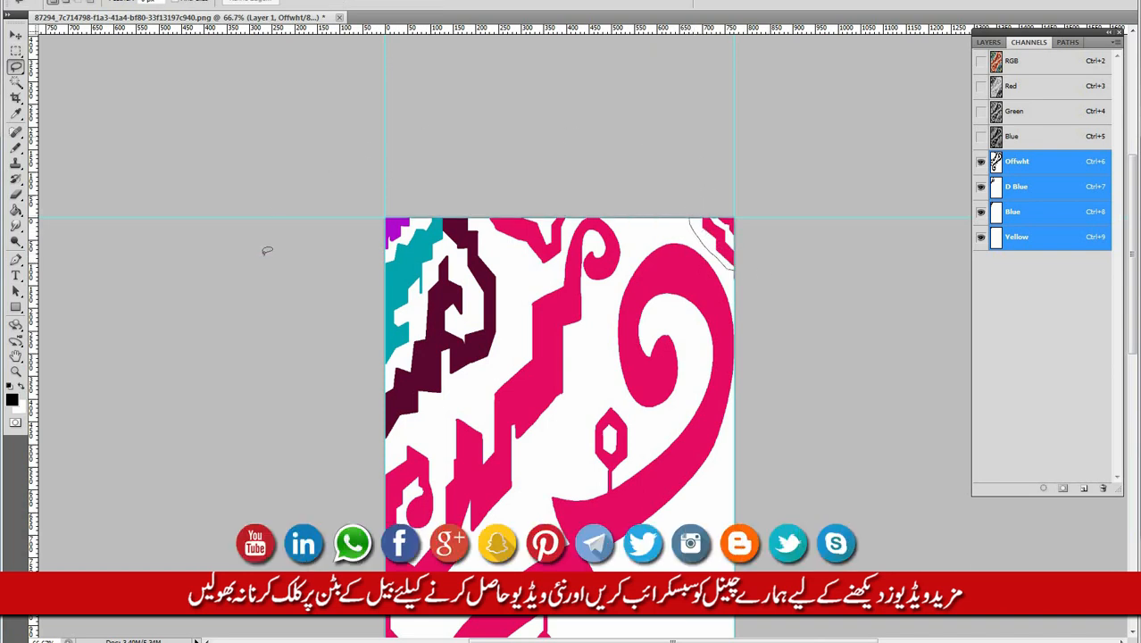
{"action": "mouse_move", "coordinate": [500, 576]}
{"action": "left_mouse_down"}
{"action": "mouse_move", "coordinate": [643, 251]}
{"action": "mouse_move", "coordinate": [700, 221]}
{"action": "mouse_move", "coordinate": [672, 142]}
{"action": "left_mouse_up"}
{"action": "key", "text": "ctrl+d"}
Select the blue ground, the blue area in the upper-right corner motif and the hexagon centres with the Magic Wand, over the visible artwork
{"action": "key", "text": "w"}
{"action": "key", "text": "grave"}
{"action": "scroll", "coordinate": [569, 184], "scroll_direction": "up", "scroll_amount": 4}
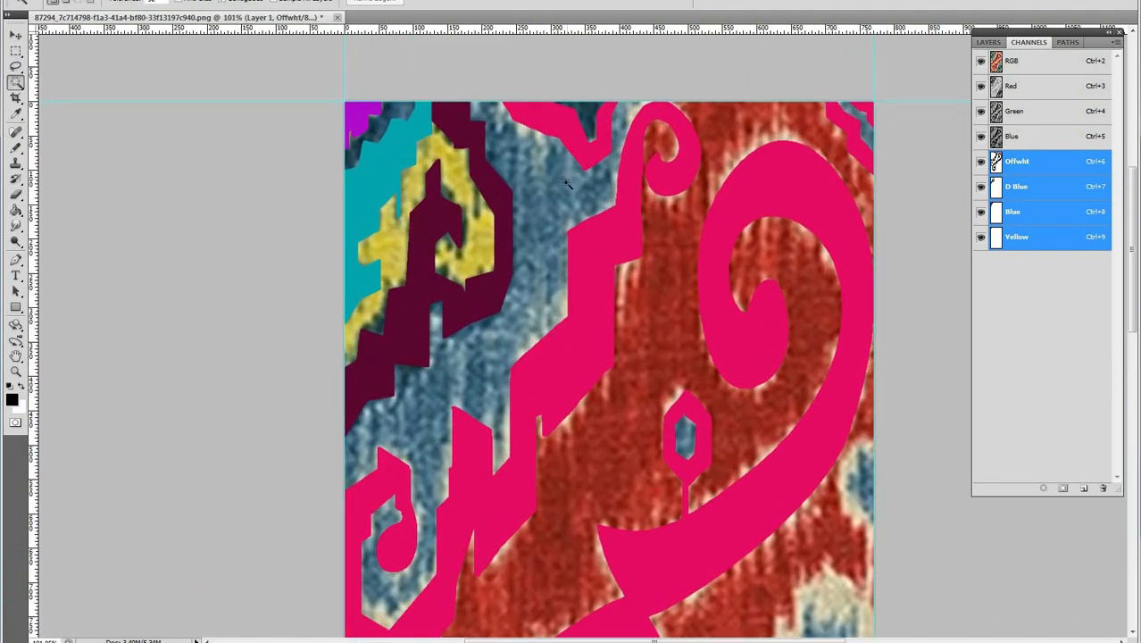
{"action": "left_click", "coordinate": [568, 187]}
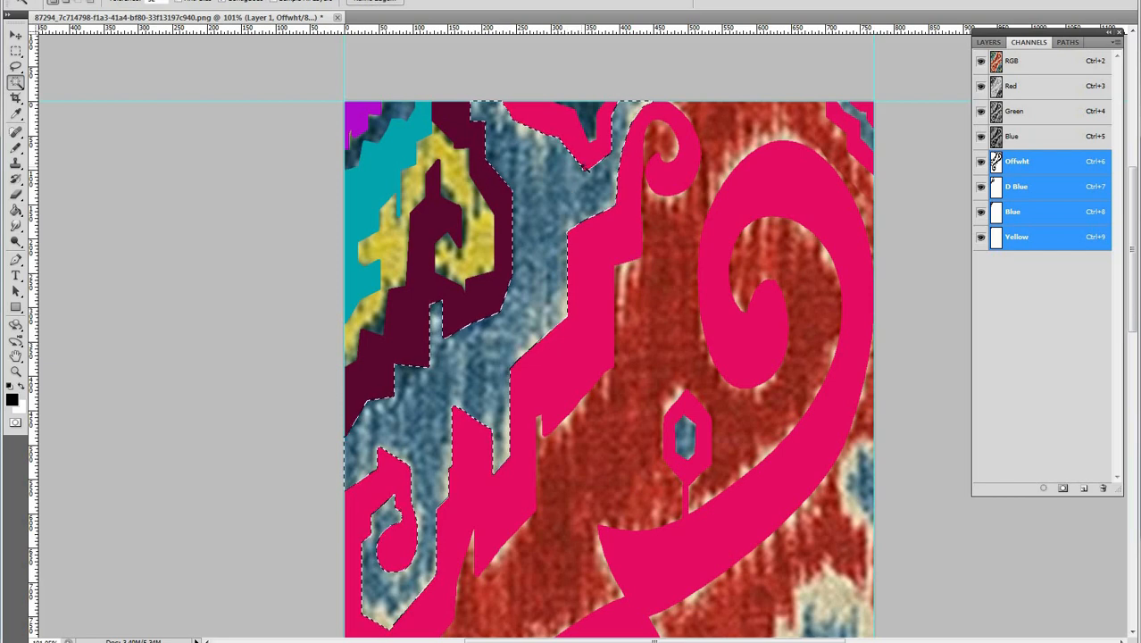
{"action": "scroll", "coordinate": [569, 185], "scroll_direction": "down", "scroll_amount": 2}
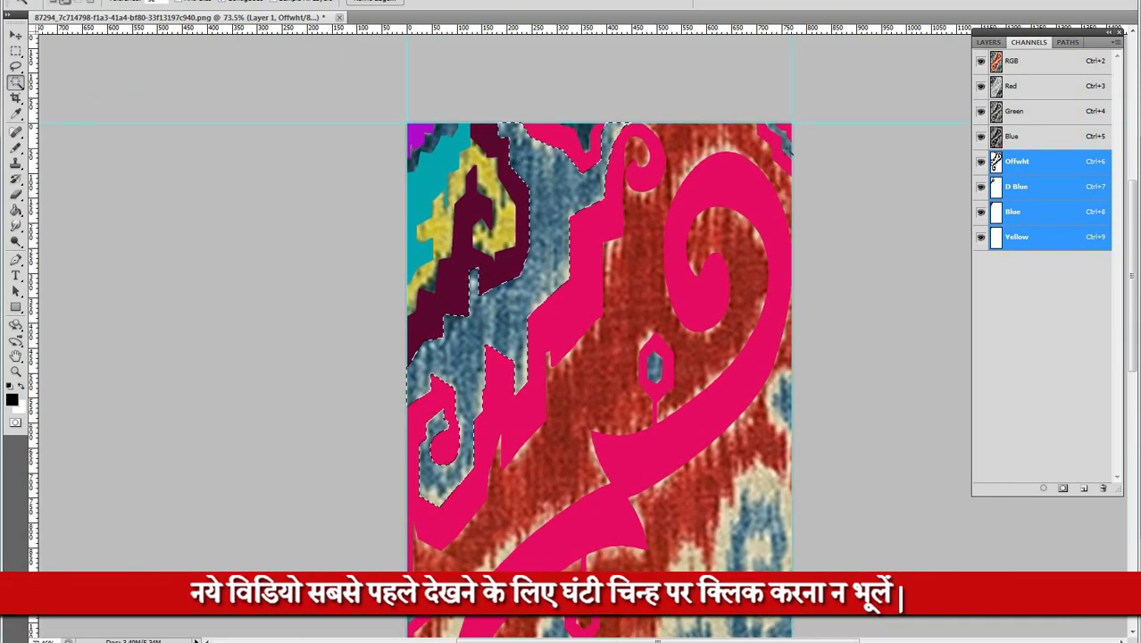
{"action": "left_click", "coordinate": [785, 146], "text": "shift"}
{"action": "left_click_drag", "start_coordinate": [513, 270], "coordinate": [483, 29]}
{"action": "left_click", "coordinate": [384, 367], "text": "shift"}
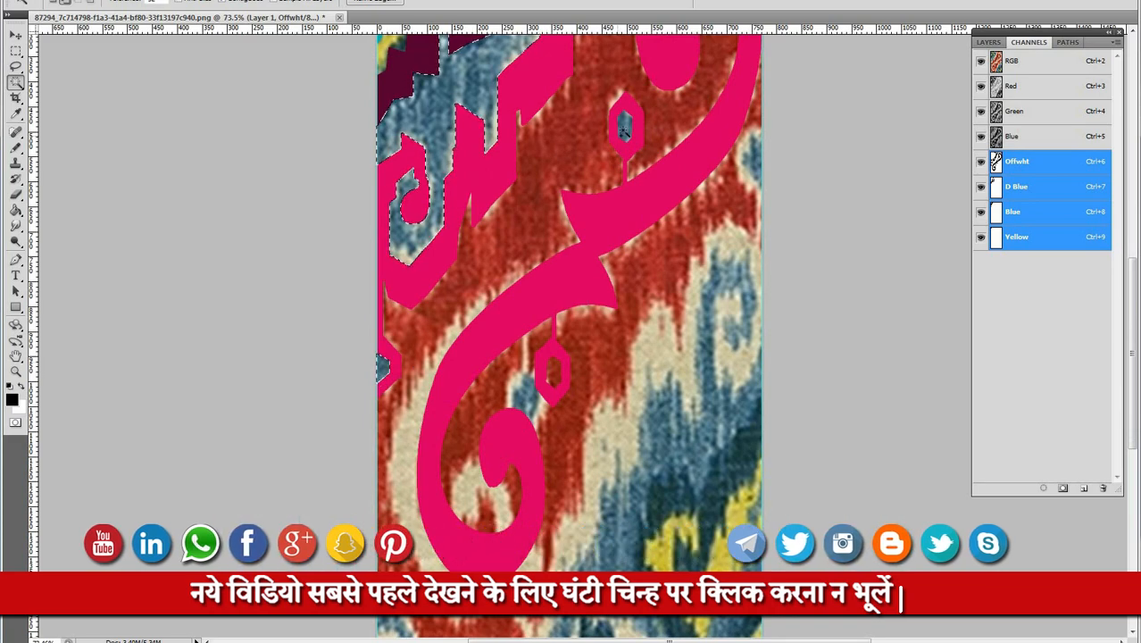
{"action": "left_click_drag", "start_coordinate": [609, 452], "coordinate": [500, 625]}
{"action": "left_click", "coordinate": [538, 222], "text": "shift"}
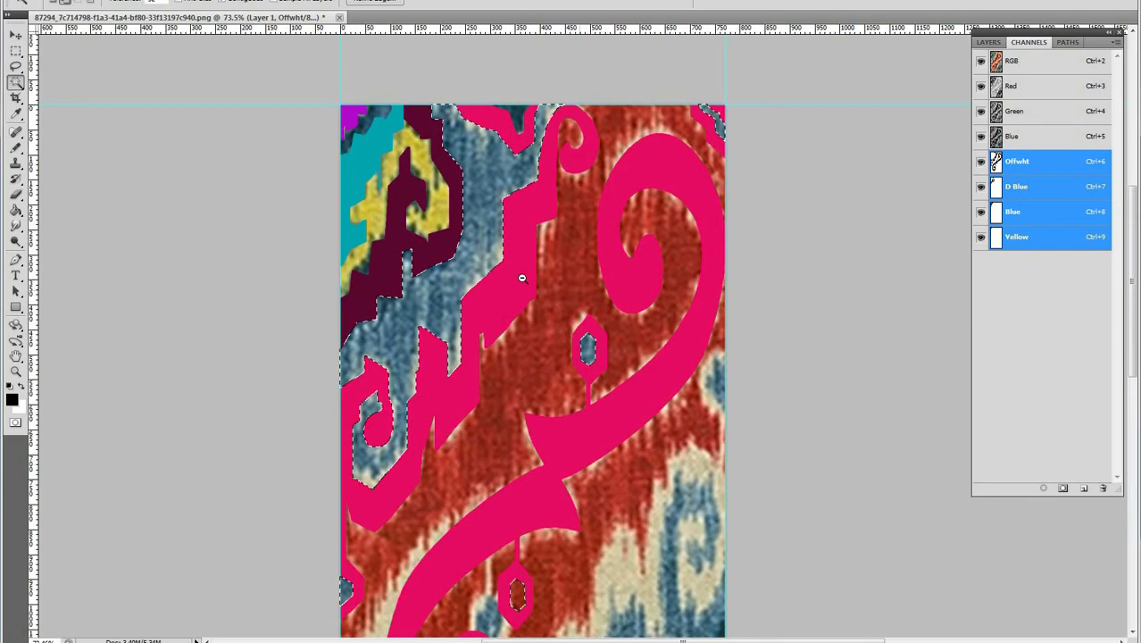
Fill the selected ground, corner area and hexagon centres in the Blue channel, deselect, and view only the spot channels
{"action": "scroll", "coordinate": [548, 284], "scroll_direction": "down", "scroll_amount": 2}
{"action": "left_click_drag", "start_coordinate": [550, 286], "coordinate": [541, 261]}
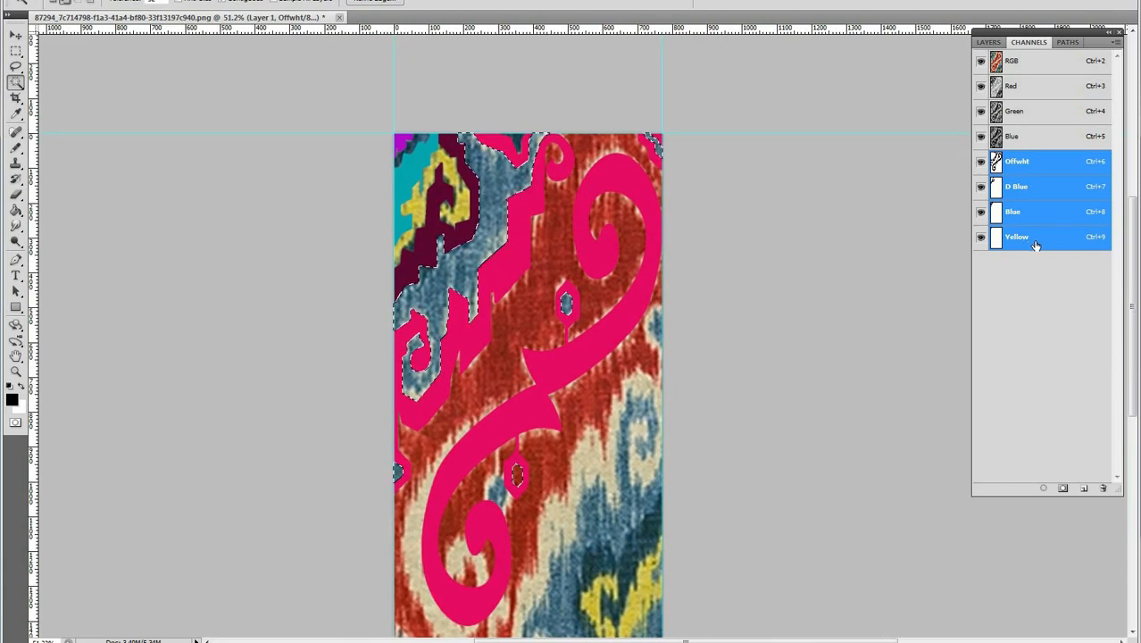
{"action": "left_click", "coordinate": [1035, 244]}
{"action": "left_click", "coordinate": [1033, 187]}
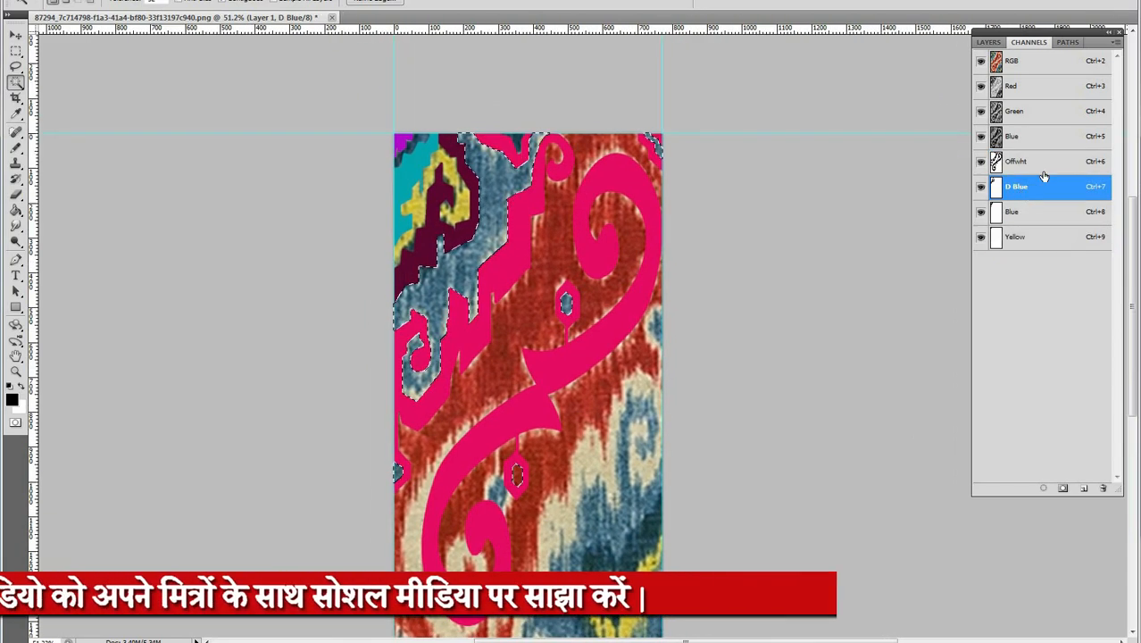
{"action": "left_click", "coordinate": [1039, 168]}
{"action": "left_click", "coordinate": [1025, 214]}
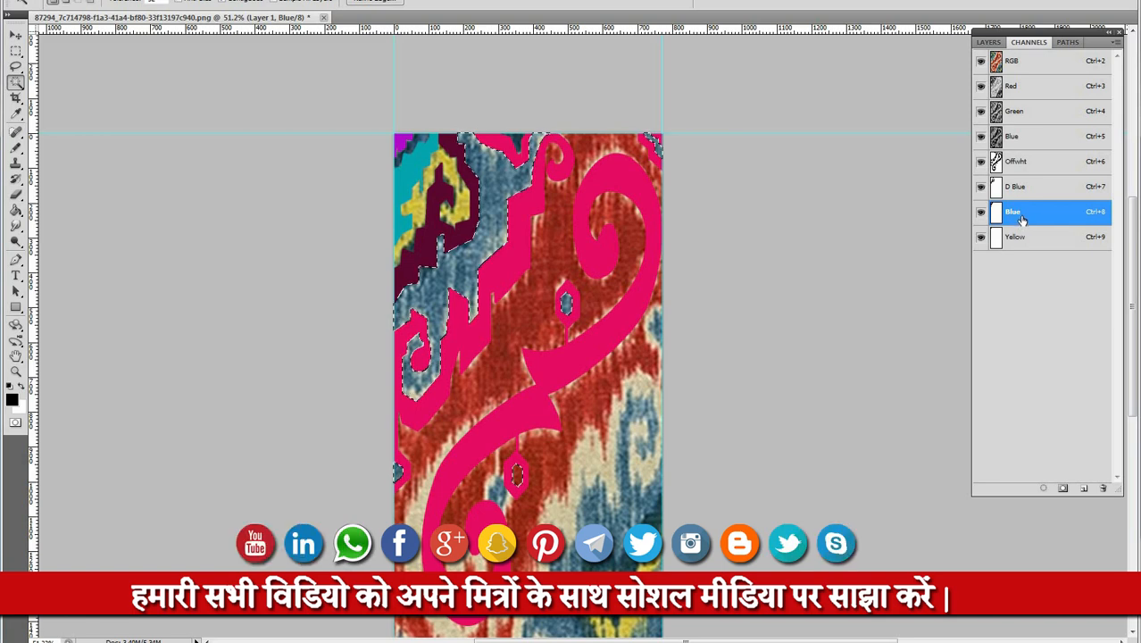
{"action": "key", "text": "ctrl+d"}
{"action": "key", "text": "grave"}
{"action": "key", "text": "grave"}
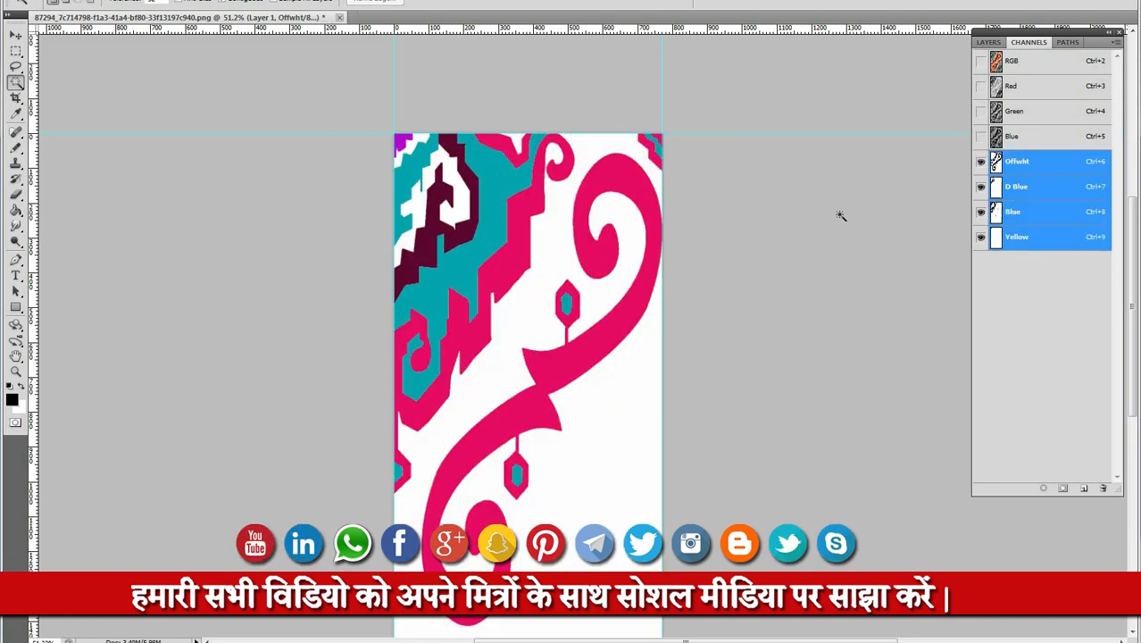
Select the yellow areas around the dark blue scroll with the Magic Wand and fill them in the Yellow channel
{"action": "key", "text": "grave"}
{"action": "left_click", "coordinate": [430, 159], "text": "ctrl"}
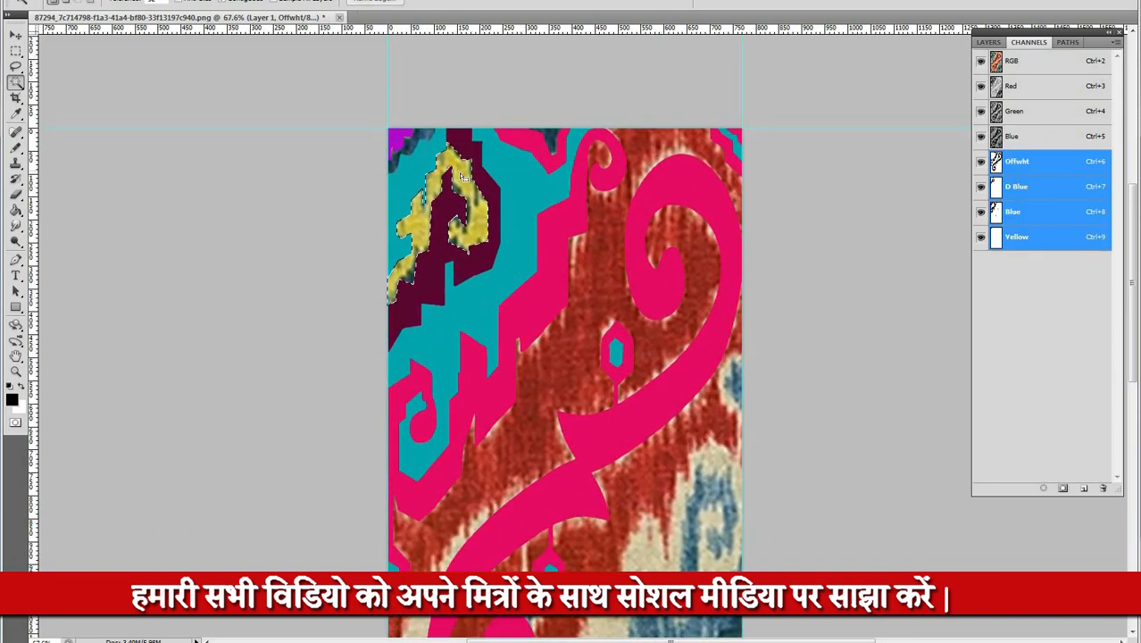
{"action": "left_click", "coordinate": [528, 216], "text": "alt"}
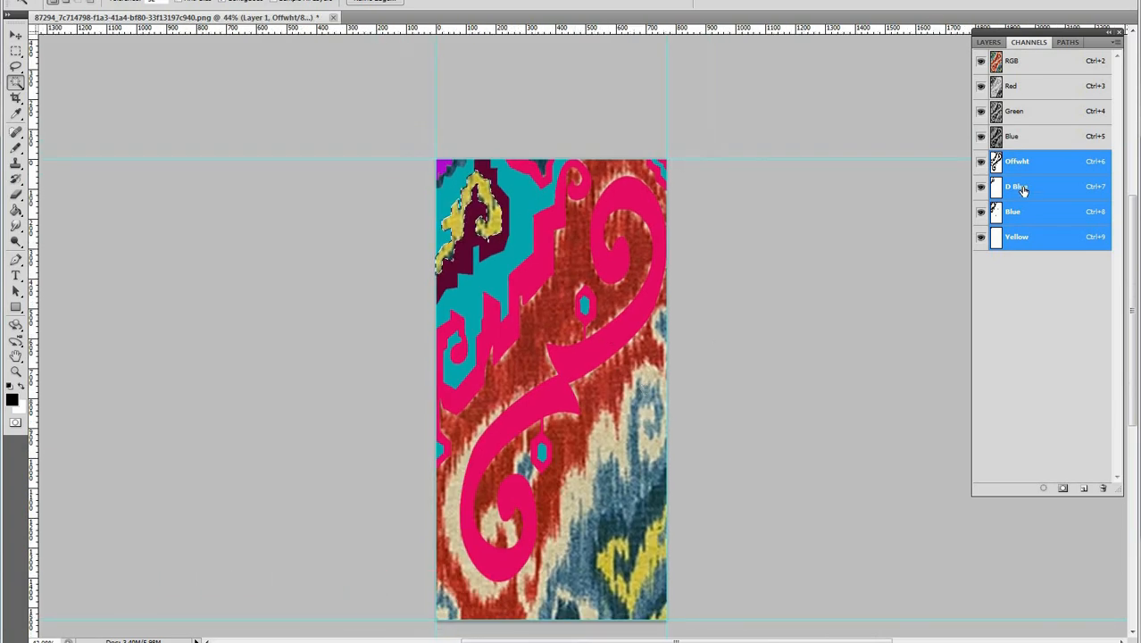
{"action": "left_click", "coordinate": [997, 247]}
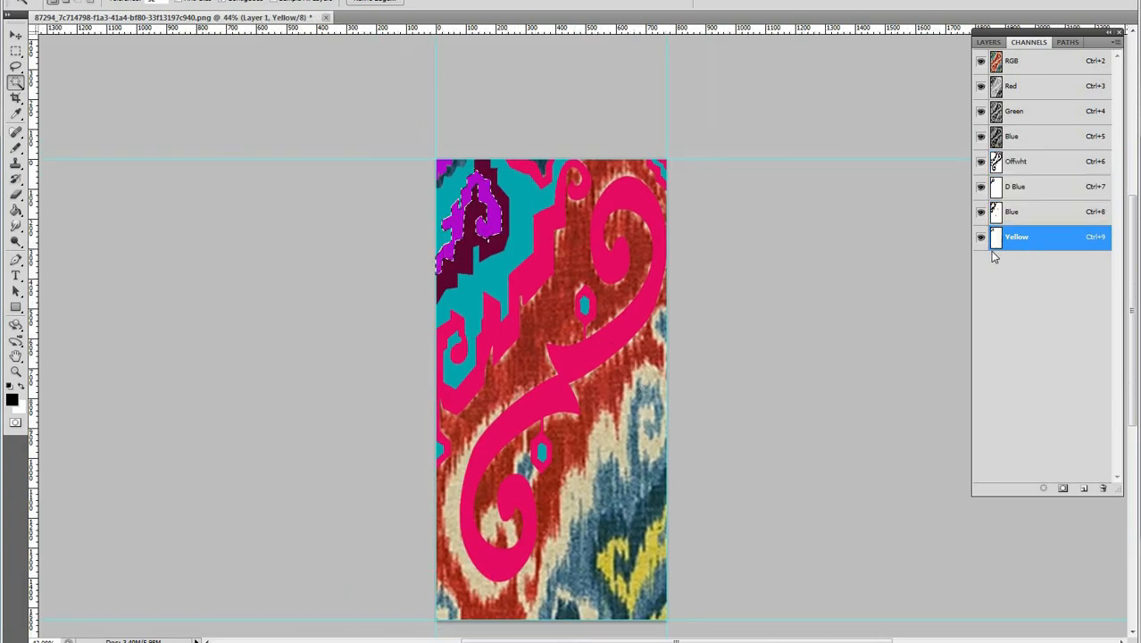
{"action": "key", "text": "F2"}
Select the dark blue patches along the repeat's upper edge with the Magic Wand, fill them in the D Blue channel, deselect, and view only the spot channels
{"action": "left_click_drag", "start_coordinate": [442, 147], "coordinate": [721, 194]}
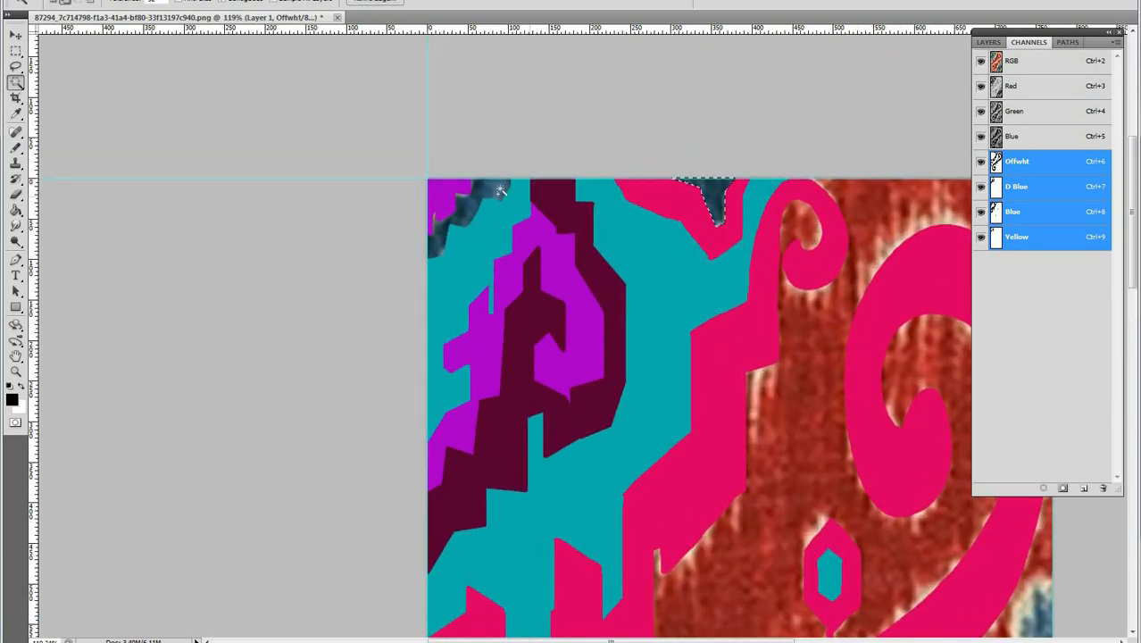
{"action": "left_click_drag", "start_coordinate": [489, 205], "coordinate": [562, 215]}
{"action": "left_click_drag", "start_coordinate": [572, 440], "coordinate": [481, 232]}
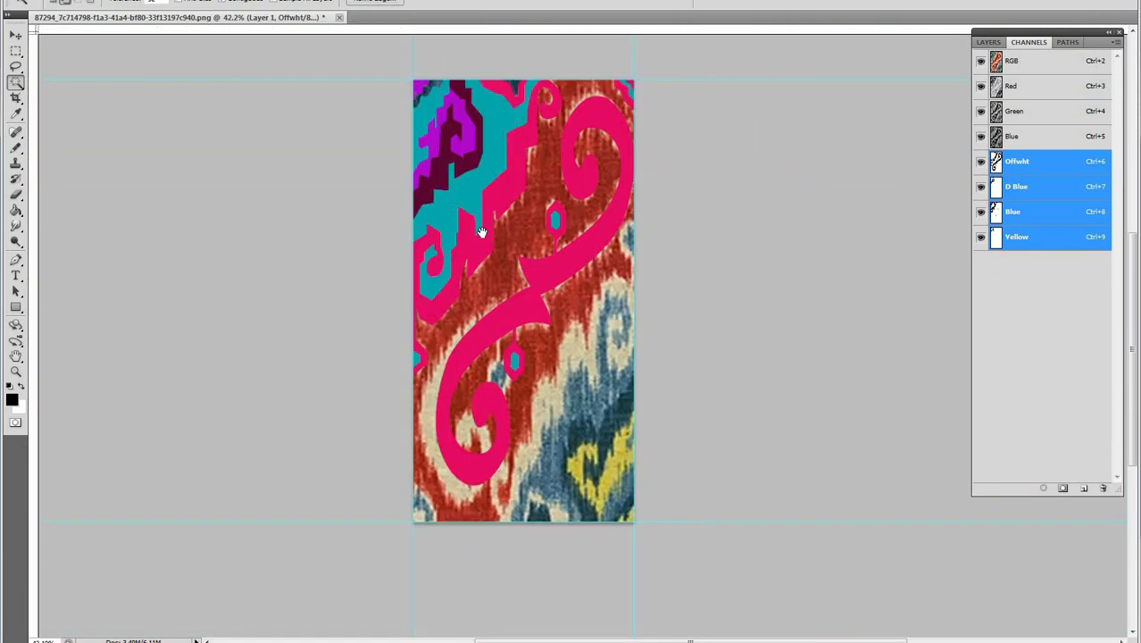
{"action": "left_click_drag", "start_coordinate": [499, 293], "coordinate": [471, 421]}
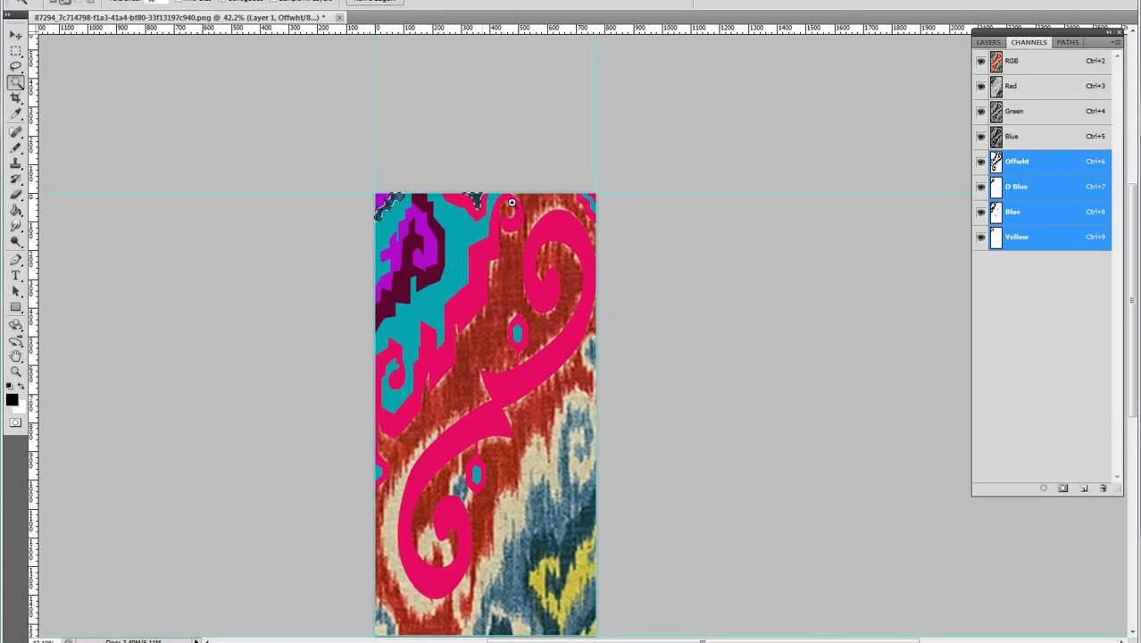
{"action": "left_click", "coordinate": [476, 199], "text": "ctrl"}
{"action": "left_click", "coordinate": [1022, 189]}
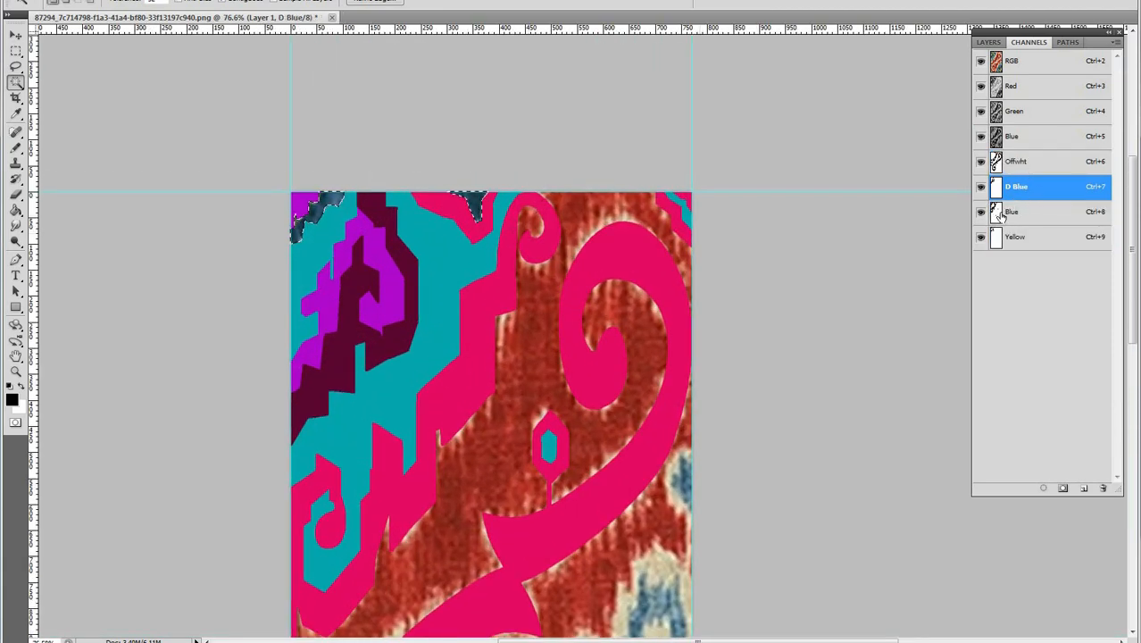
{"action": "key", "text": "ctrl+d"}
{"action": "key", "text": "grave"}
Select the stepped corner motifs and edge half-hexagon across all spot channels, leaving out the central scrolls and full hexagons, and copy them straight down
{"action": "key", "text": "q"}
{"action": "key", "text": "q"}
{"action": "left_click", "coordinate": [581, 257], "text": "alt"}
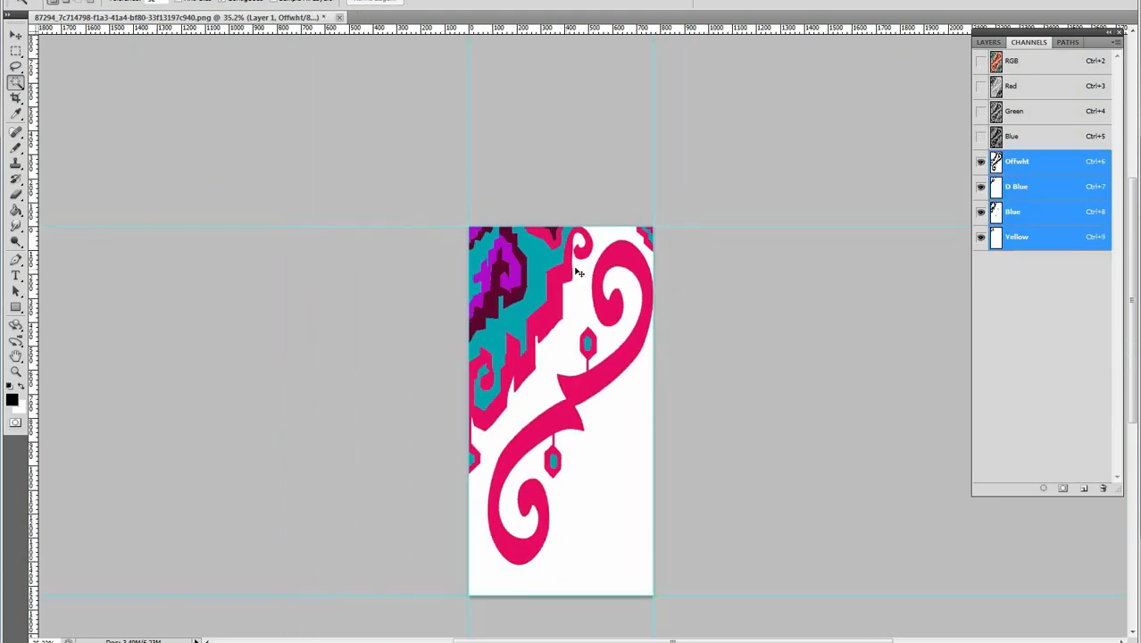
{"action": "left_click", "coordinate": [623, 421], "text": "alt"}
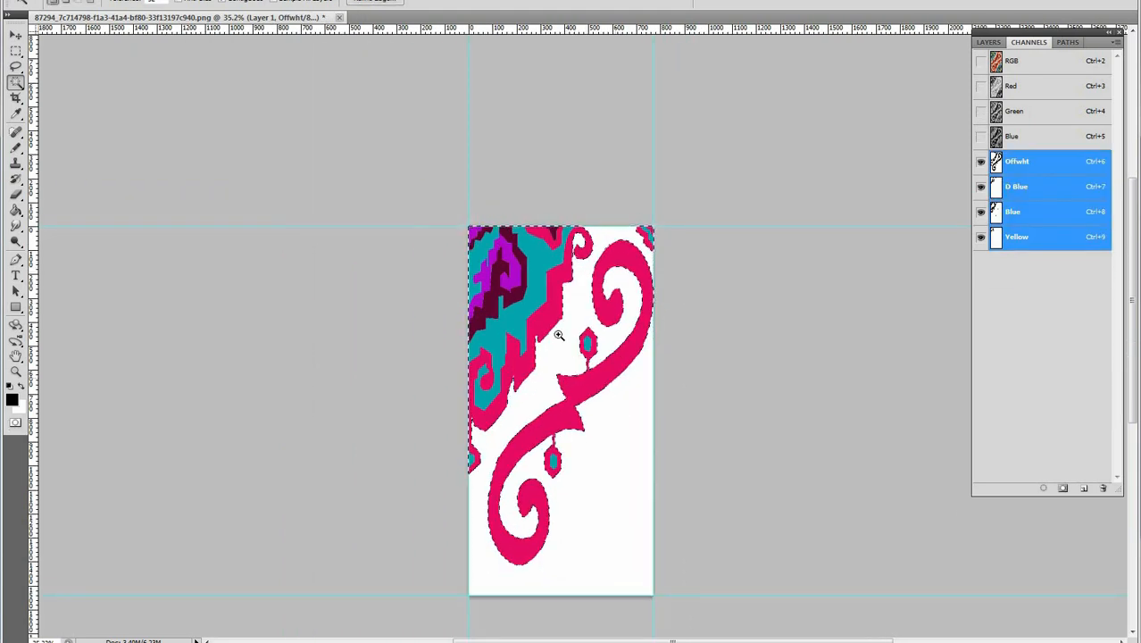
{"action": "left_click", "coordinate": [630, 358], "text": "alt"}
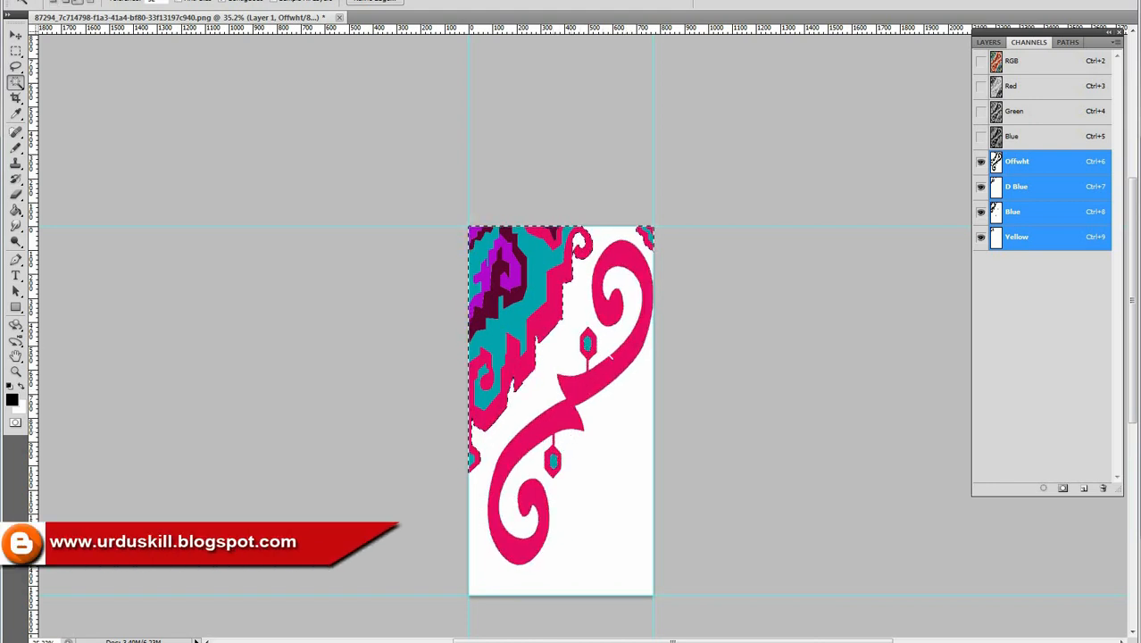
{"action": "left_click_drag", "start_coordinate": [576, 408], "coordinate": [572, 357]}
{"action": "key", "text": "v"}
{"action": "left_click_drag", "start_coordinate": [538, 209], "coordinate": [526, 355]}
{"action": "key", "text": "F3"}
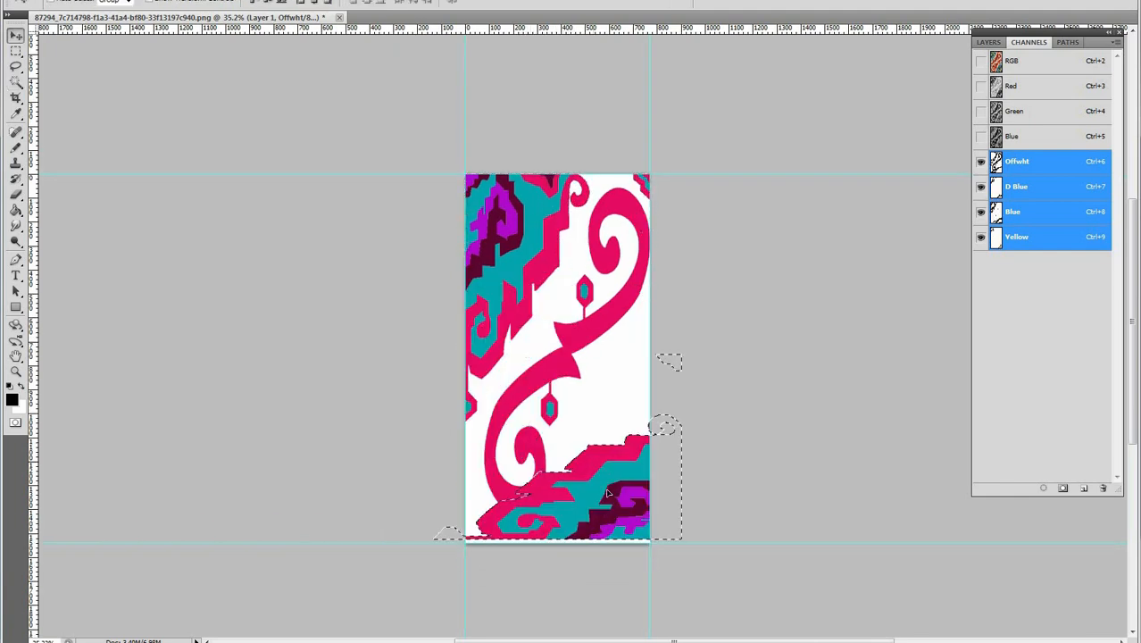
{"action": "key", "text": "ctrl+z"}
{"action": "key", "text": "ctrl+z"}
{"action": "key", "text": "ctrl+z"}
Rotate the copied motifs 180 degrees and move them flush with the lower-right corner of the repeat
{"action": "key", "text": "F2"}
{"action": "left_click_drag", "start_coordinate": [609, 501], "coordinate": [612, 479]}
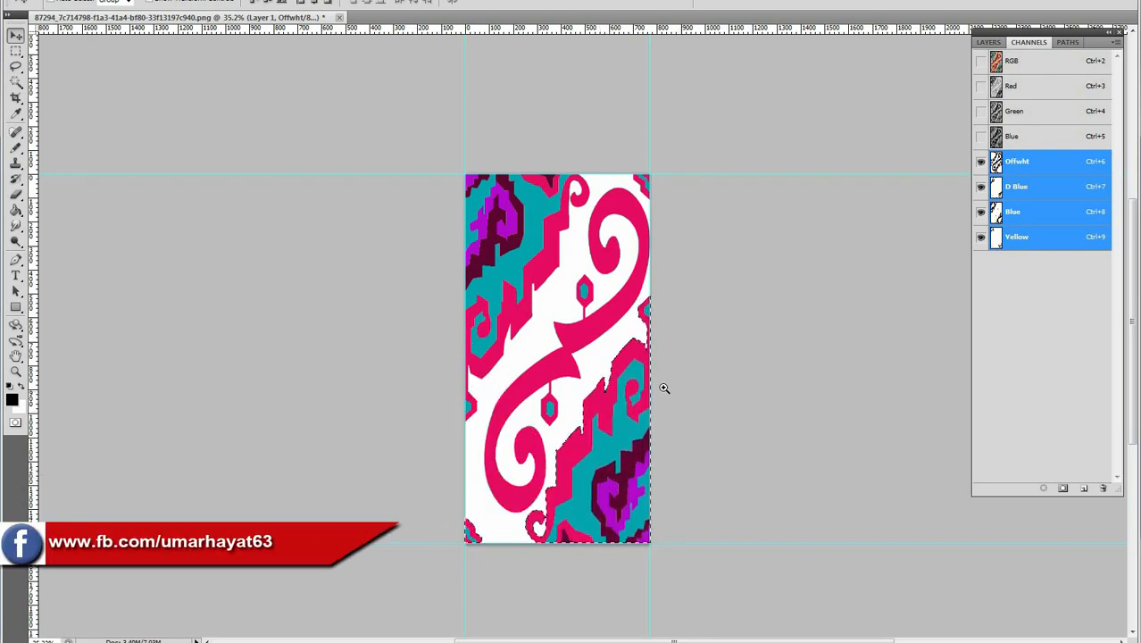
{"action": "left_click", "coordinate": [658, 533], "text": "ctrl"}
Compare the rotated copy's placement with the original ikat artwork, and clear the selection
{"action": "key", "text": "grave"}
{"action": "key", "text": "grave"}
{"action": "key", "text": "grave"}
{"action": "key", "text": "grave"}
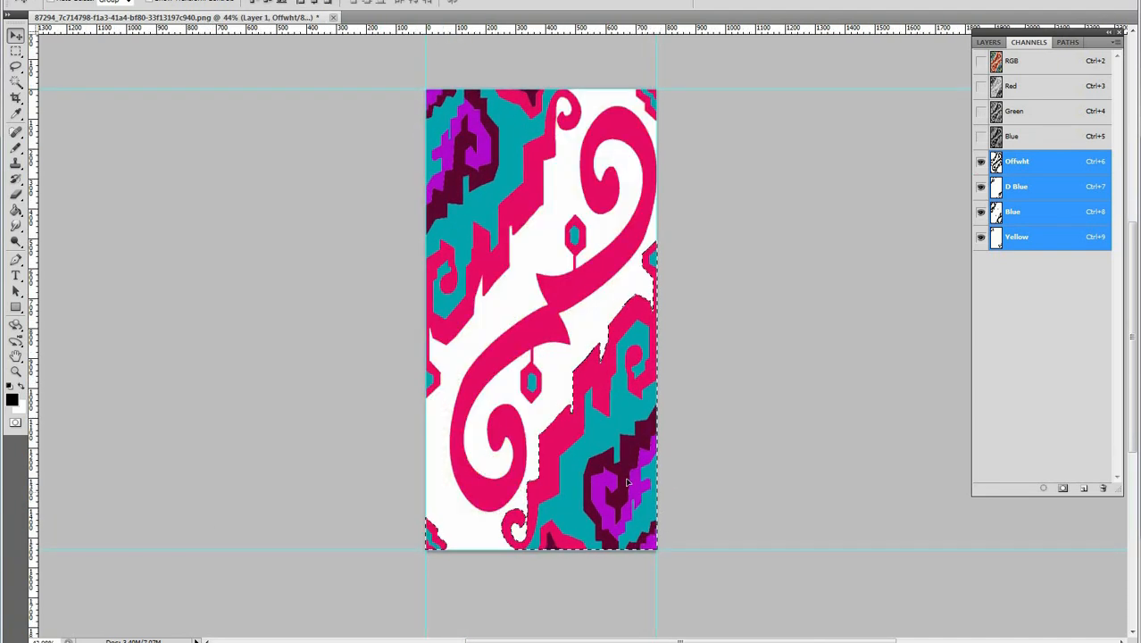
{"action": "key", "text": "grave"}
{"action": "key", "text": "grave"}
{"action": "key", "text": "grave"}
{"action": "key", "text": "grave"}
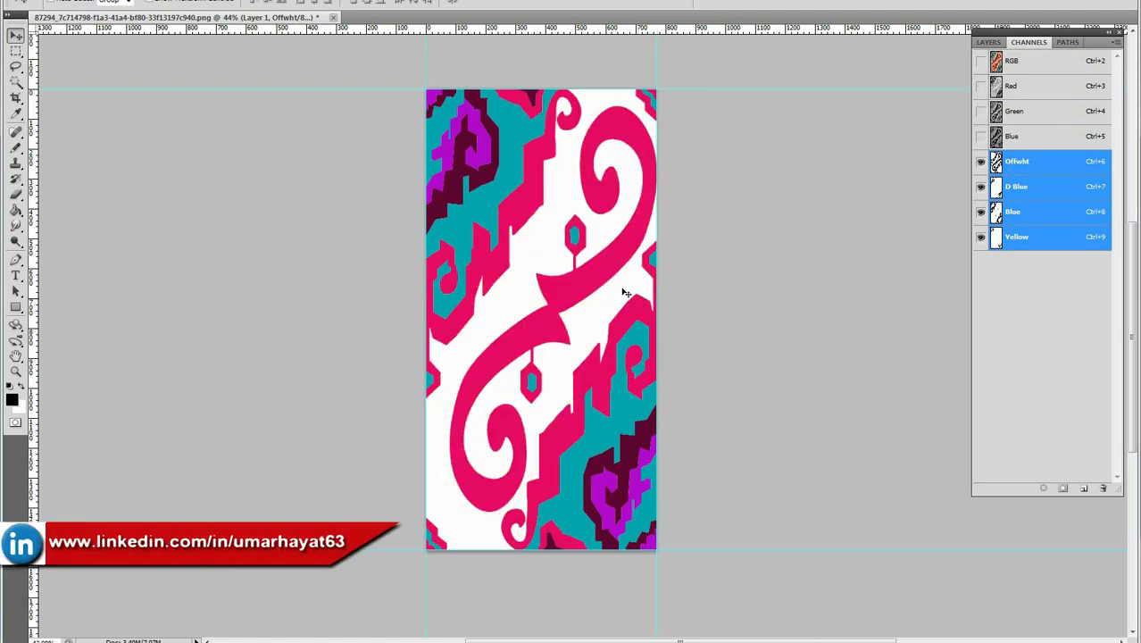
Show the original artwork beneath the spot channels and make Offwht the only active channel
{"action": "left_click_drag", "start_coordinate": [591, 270], "coordinate": [638, 273]}
{"action": "left_click_drag", "start_coordinate": [574, 304], "coordinate": [547, 349]}
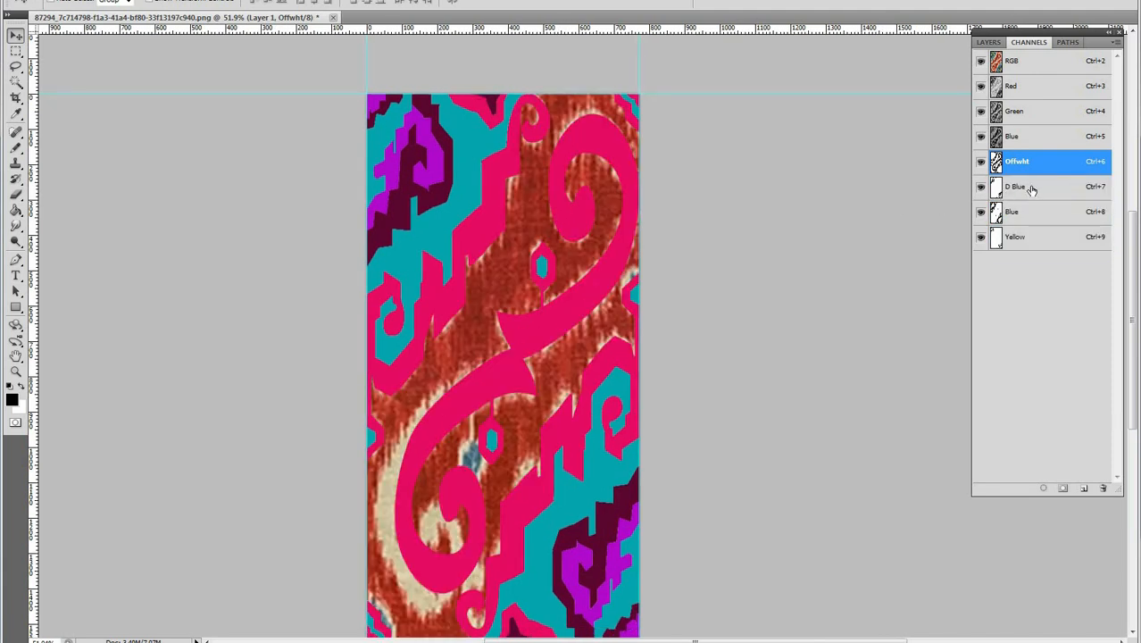
{"action": "left_click", "coordinate": [1029, 186]}
{"action": "left_click", "coordinate": [1012, 166]}
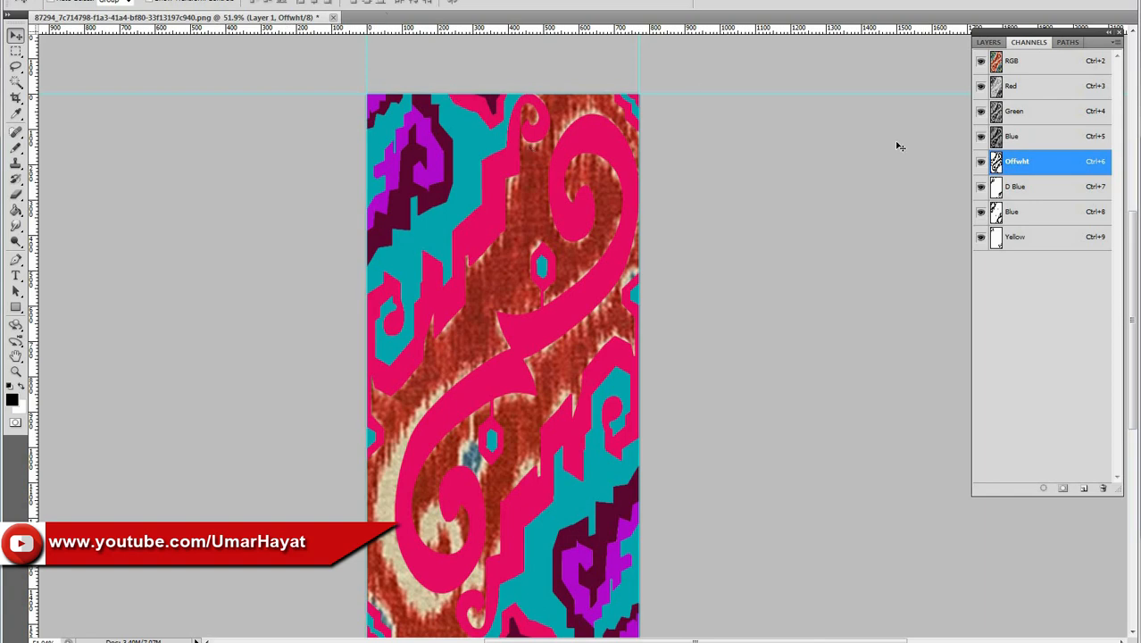
{"action": "left_click", "coordinate": [1027, 187]}
{"action": "left_click", "coordinate": [1025, 166]}
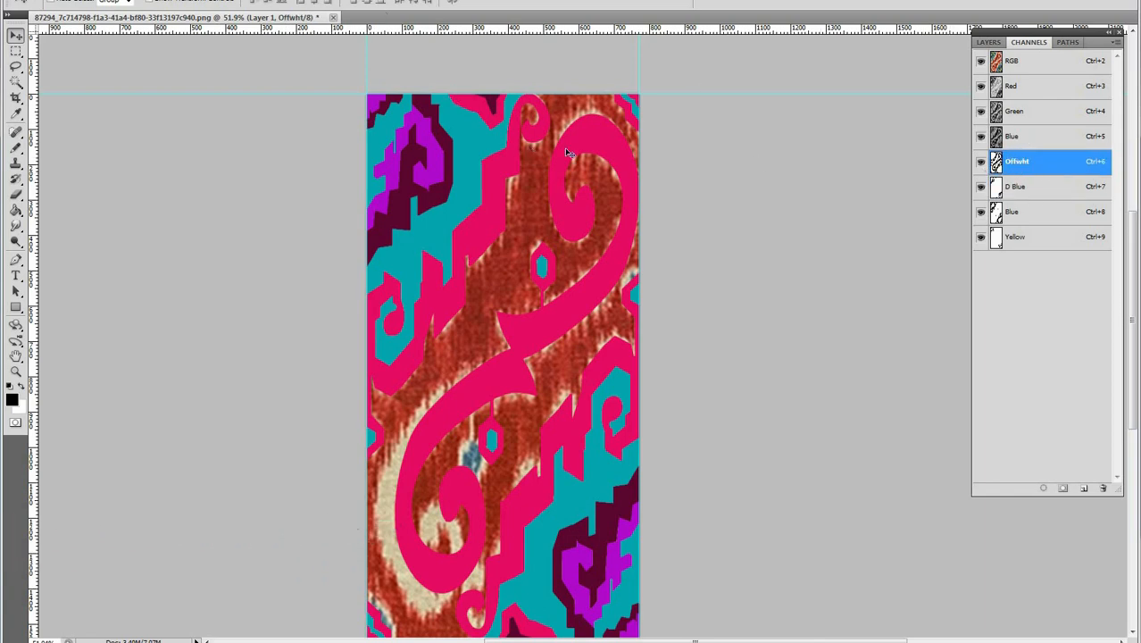
Open the Filter Gallery on the Offwht channel with the Brush Strokes filters expanded for Sprayed Strokes
{"action": "left_click", "coordinate": [191, 0]}
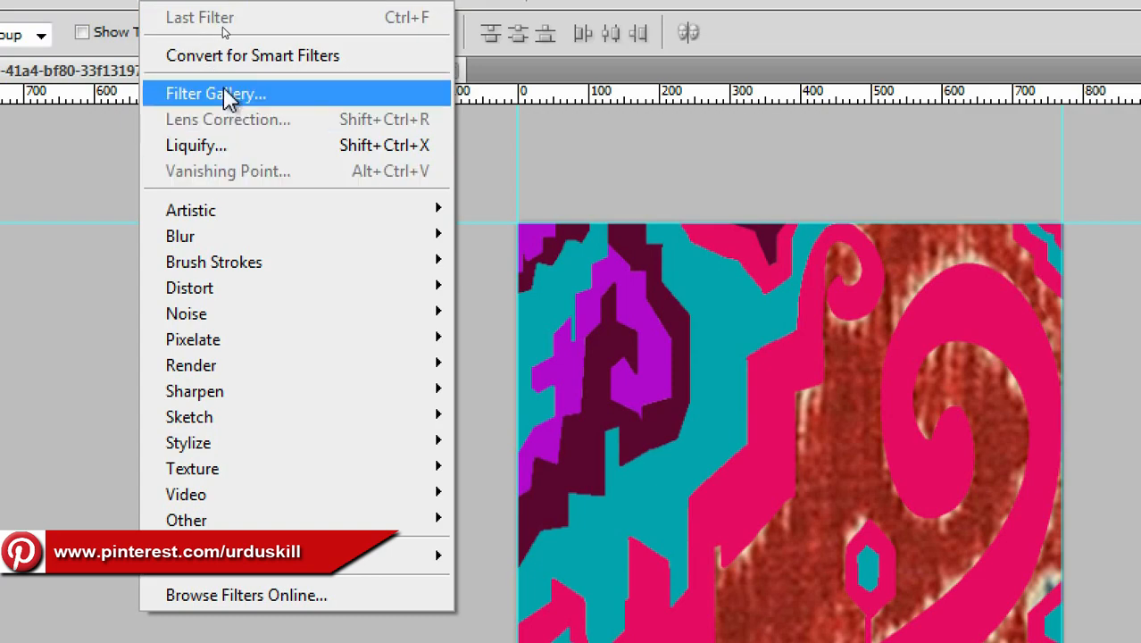
{"action": "left_click", "coordinate": [243, 99]}
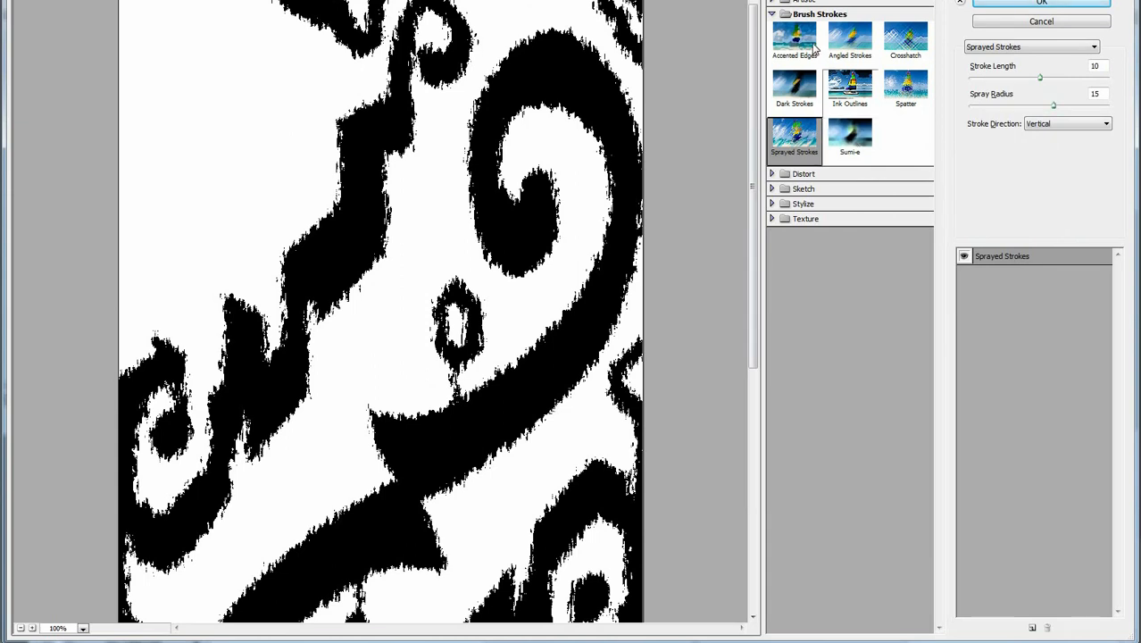
{"action": "left_click", "coordinate": [772, 15]}
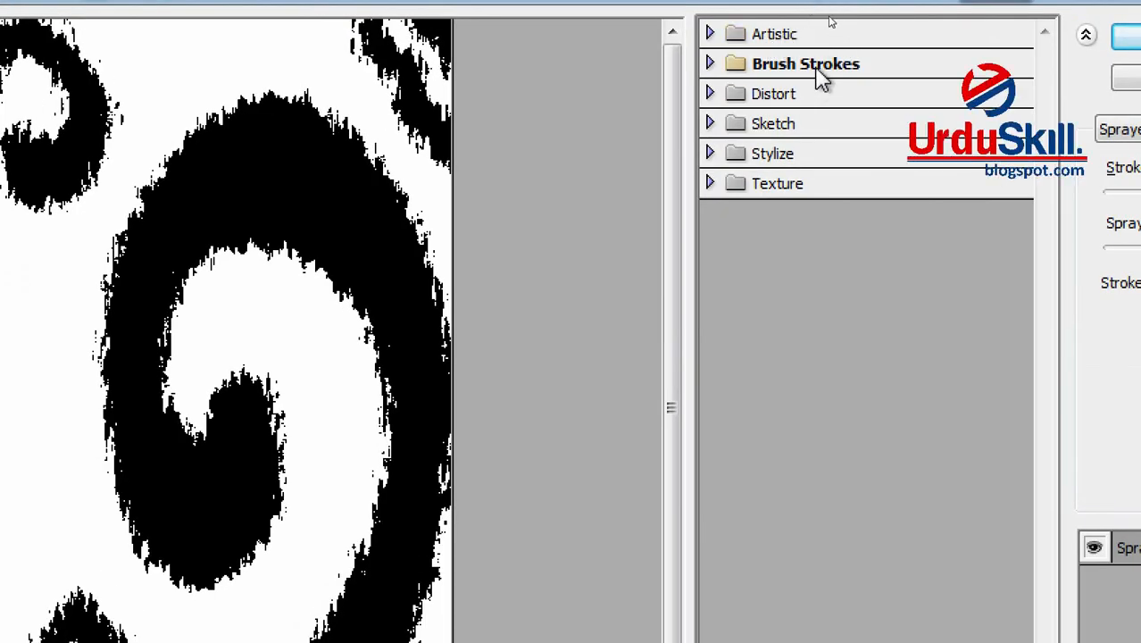
{"action": "left_click", "coordinate": [709, 63]}
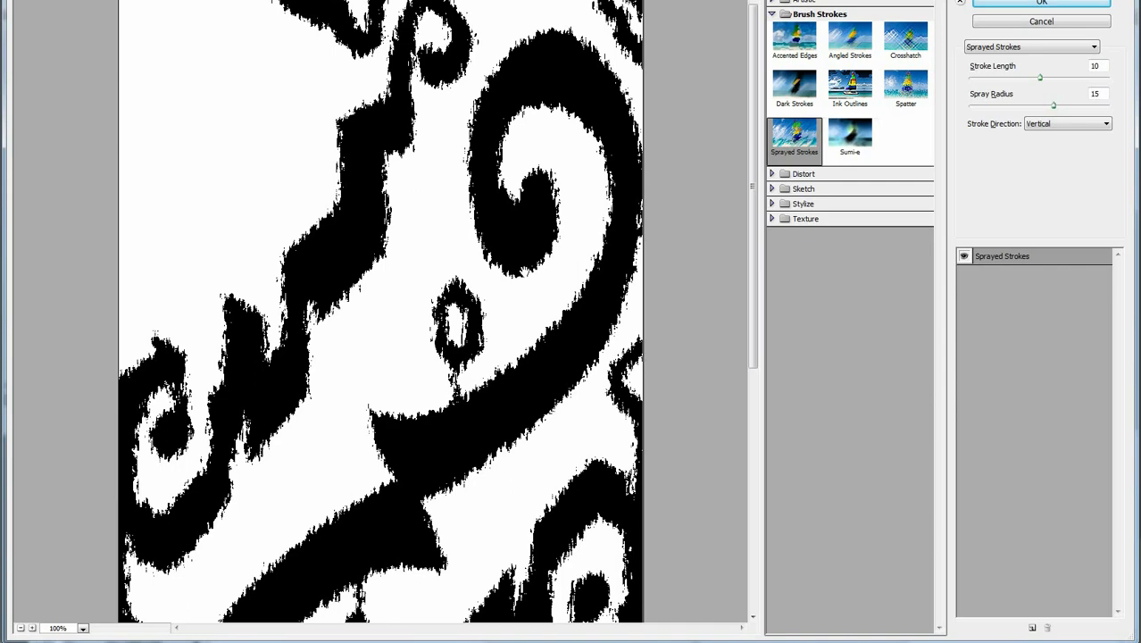
Examine the Sprayed Strokes preview of the Offwht motifs, from individual edge pixels up to the whole design
{"action": "left_click", "coordinate": [517, 271], "text": "alt"}
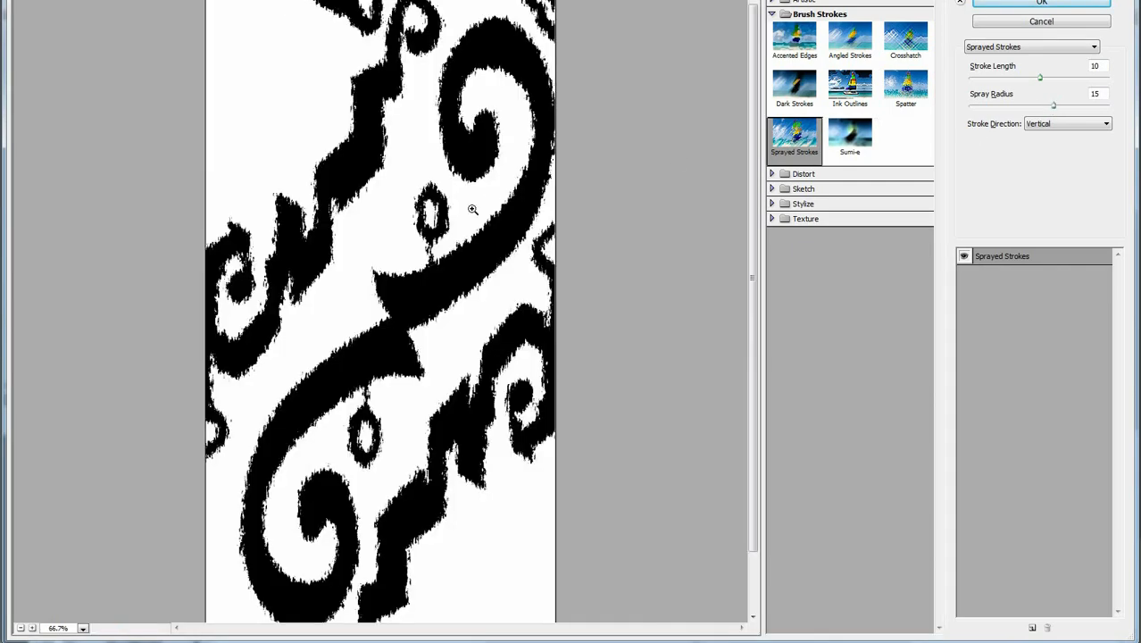
{"action": "left_click_drag", "start_coordinate": [473, 209], "coordinate": [483, 216]}
{"action": "left_click_drag", "start_coordinate": [586, 232], "coordinate": [415, 163]}
{"action": "left_click", "coordinate": [544, 322], "text": "alt"}
{"action": "left_click", "coordinate": [541, 322], "text": "alt"}
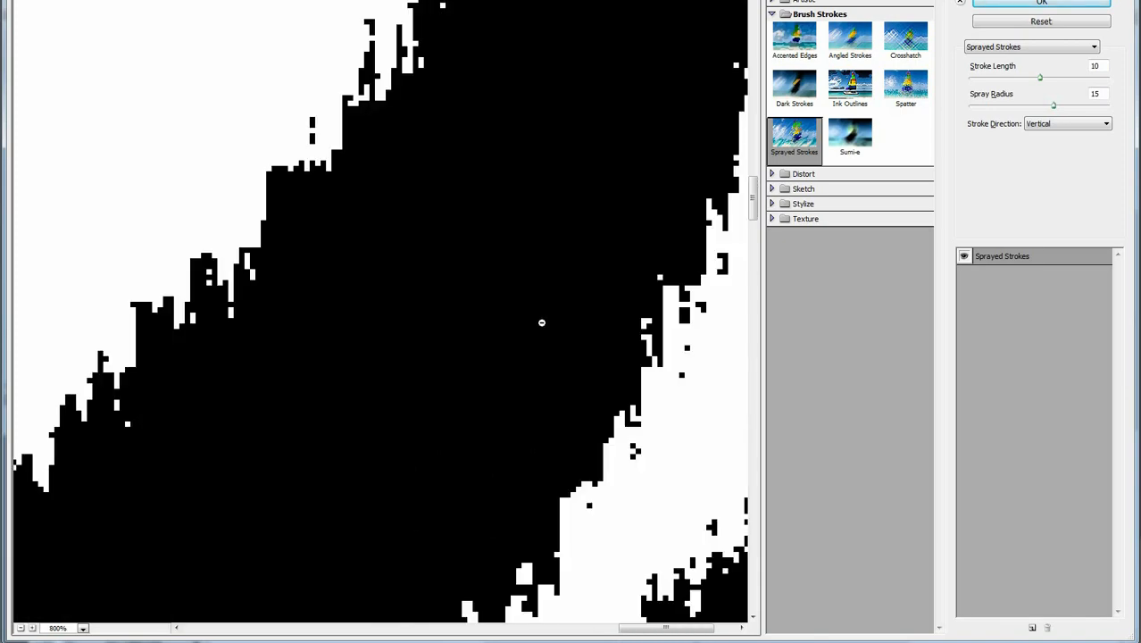
{"action": "left_click", "coordinate": [542, 323], "text": "alt"}
{"action": "left_click", "coordinate": [545, 324], "text": "alt"}
{"action": "left_click", "coordinate": [548, 327], "text": "alt"}
{"action": "left_click_drag", "start_coordinate": [597, 342], "coordinate": [469, 206]}
{"action": "left_click", "coordinate": [655, 255], "text": "alt"}
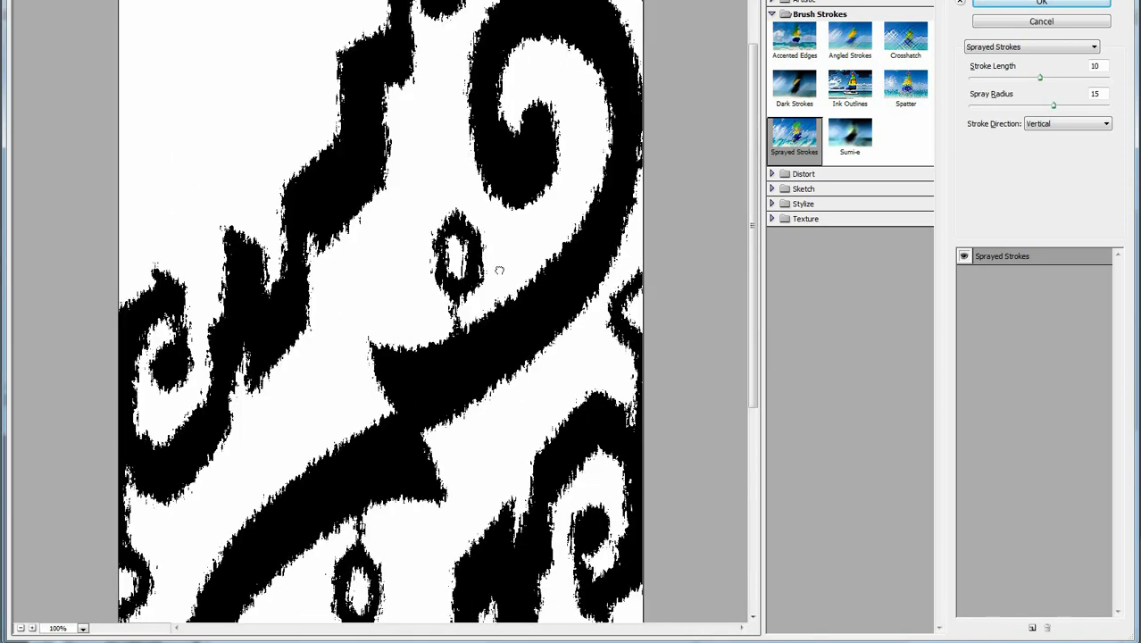
{"action": "left_click_drag", "start_coordinate": [499, 270], "coordinate": [499, 239]}
{"action": "key", "text": "ctrl"}
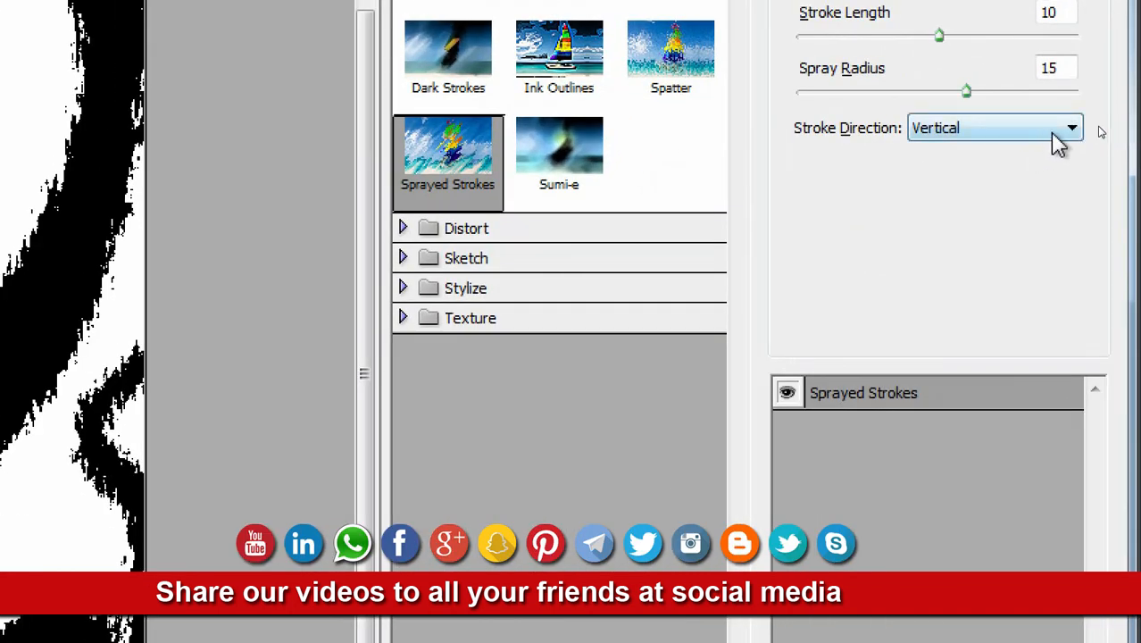
Choose Vertical as the stroke direction and check the roughened hexagon and scroll edges in the preview
{"action": "left_click", "coordinate": [1060, 143]}
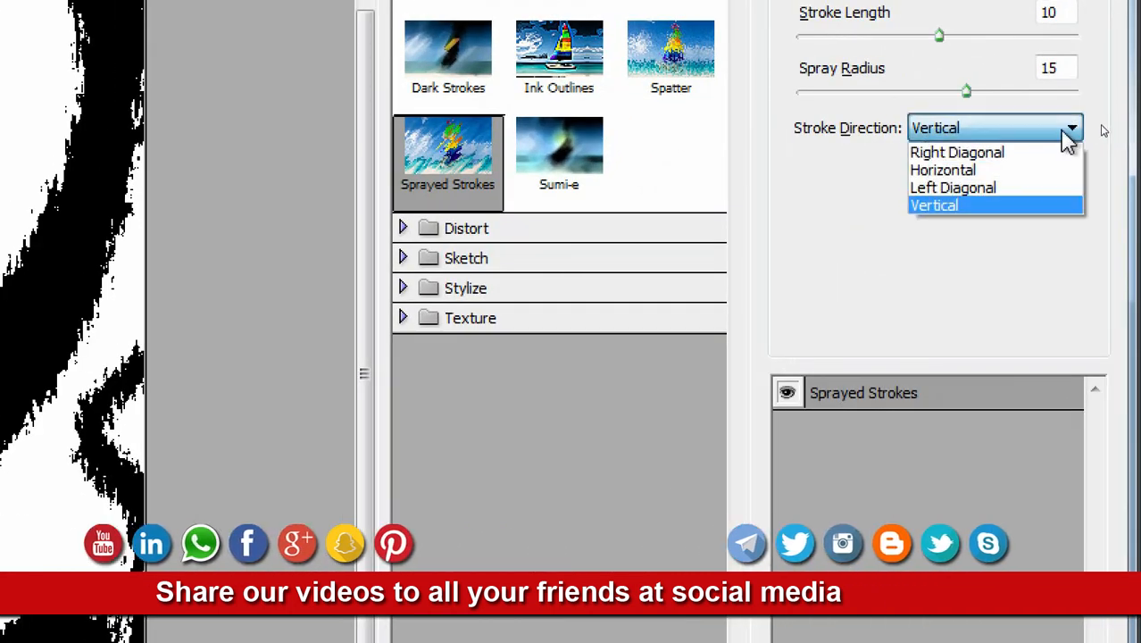
{"action": "left_click", "coordinate": [1018, 211]}
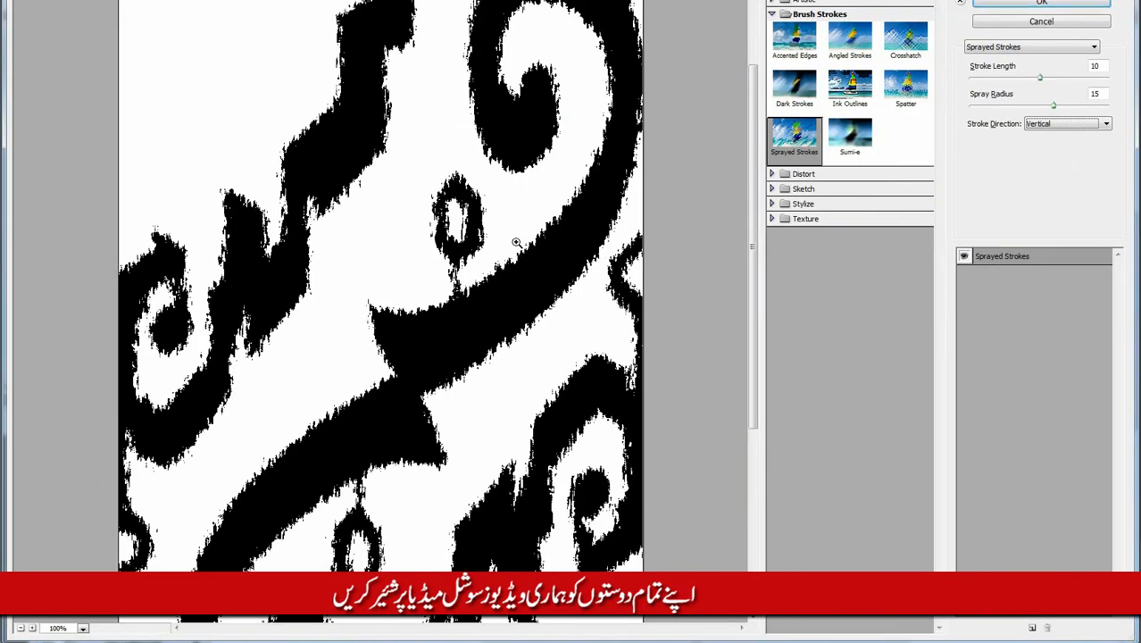
{"action": "left_click_drag", "start_coordinate": [516, 242], "coordinate": [558, 357]}
{"action": "left_click_drag", "start_coordinate": [492, 169], "coordinate": [590, 363]}
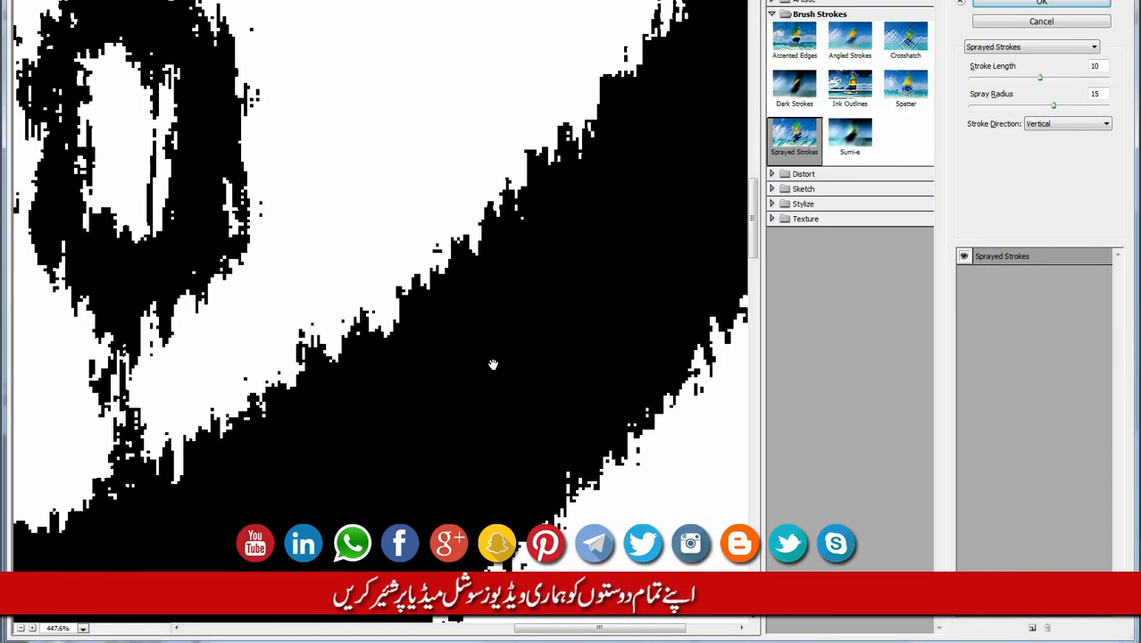
{"action": "left_click", "coordinate": [469, 298], "text": "alt"}
{"action": "left_click", "coordinate": [487, 286], "text": "alt"}
{"action": "left_click", "coordinate": [500, 297], "text": "alt"}
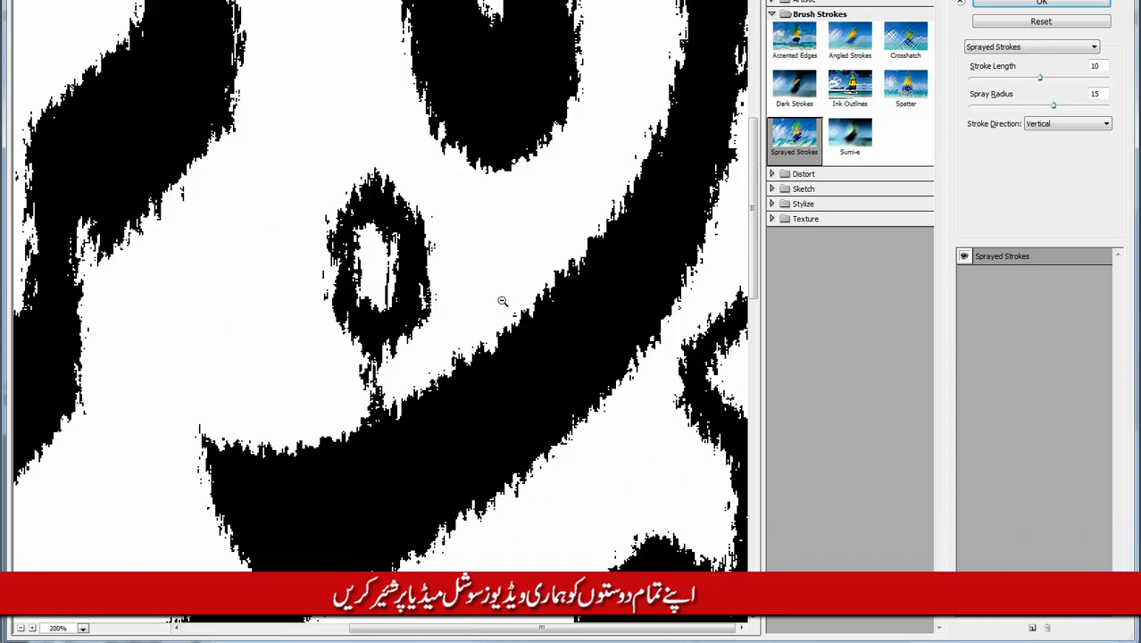
{"action": "left_click", "coordinate": [502, 300], "text": "alt"}
{"action": "left_click", "coordinate": [505, 309], "text": "alt"}
{"action": "left_click", "coordinate": [378, 392]}
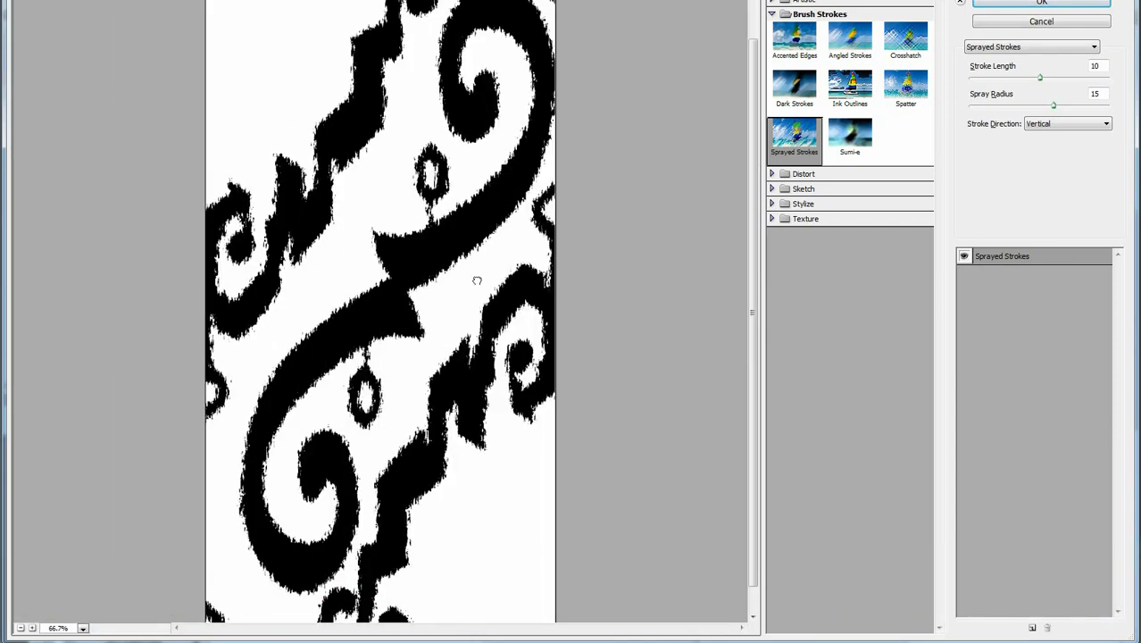
Set the spray radius to 17 and the stroke length to 9, and apply Sprayed Strokes to the Offwht channel
{"action": "mouse_move", "coordinate": [1053, 108]}
{"action": "left_mouse_down"}
{"action": "mouse_move", "coordinate": [1036, 107]}
{"action": "mouse_move", "coordinate": [1074, 108]}
{"action": "mouse_move", "coordinate": [1064, 106]}
{"action": "left_mouse_up"}
{"action": "left_click", "coordinate": [408, 248], "text": "ctrl"}
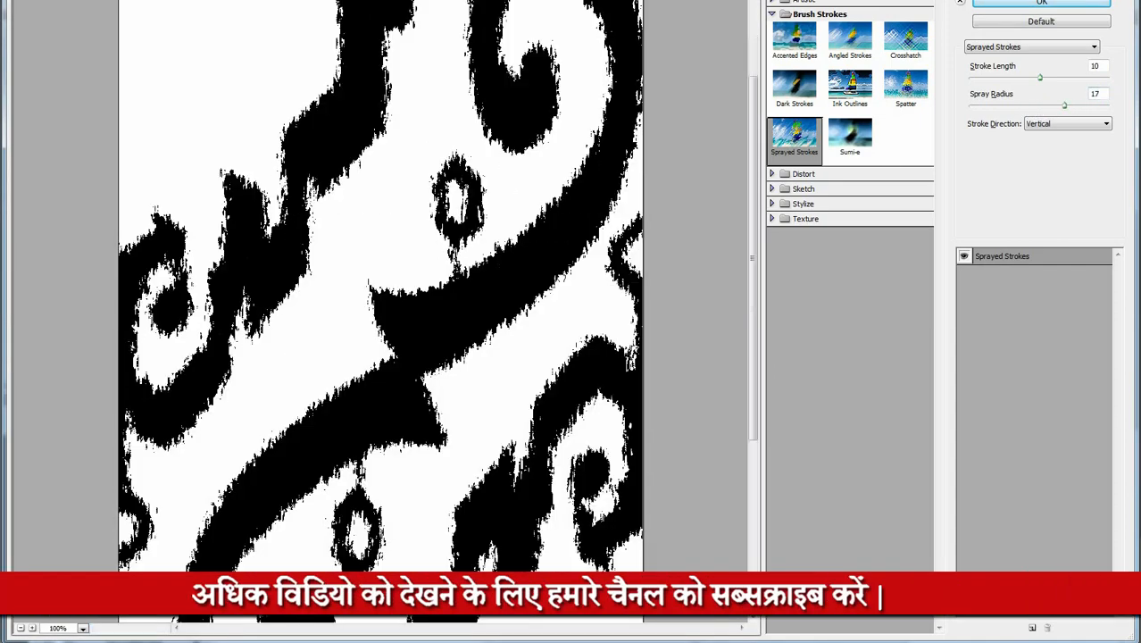
{"action": "left_click_drag", "start_coordinate": [409, 248], "coordinate": [409, 271]}
{"action": "left_click_drag", "start_coordinate": [1040, 77], "coordinate": [1033, 78]}
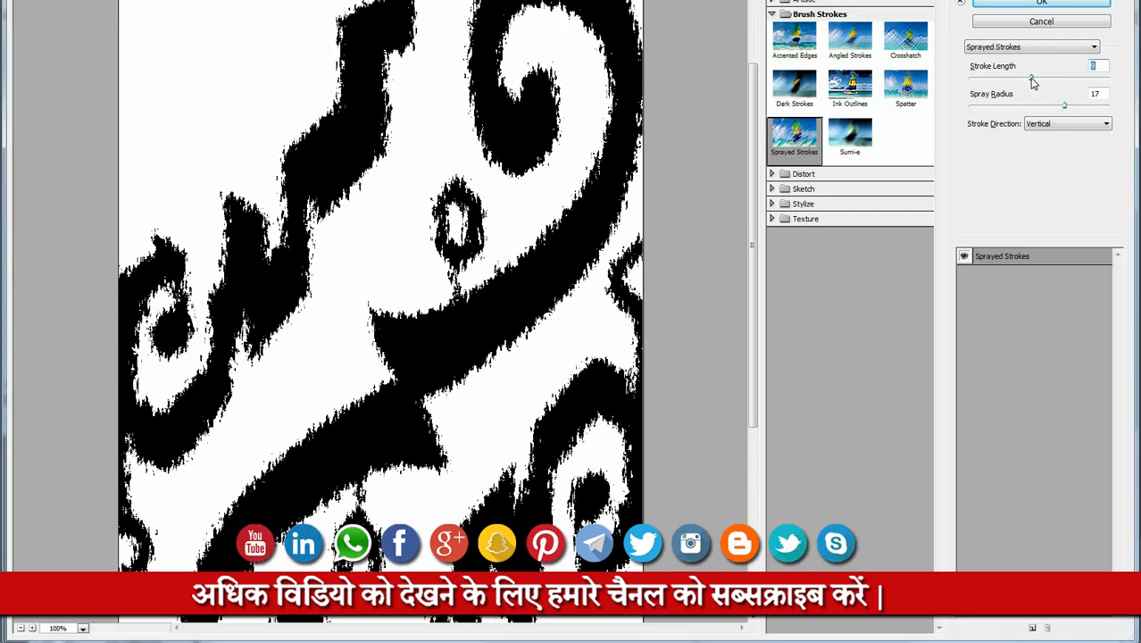
{"action": "left_click", "coordinate": [1062, 7]}
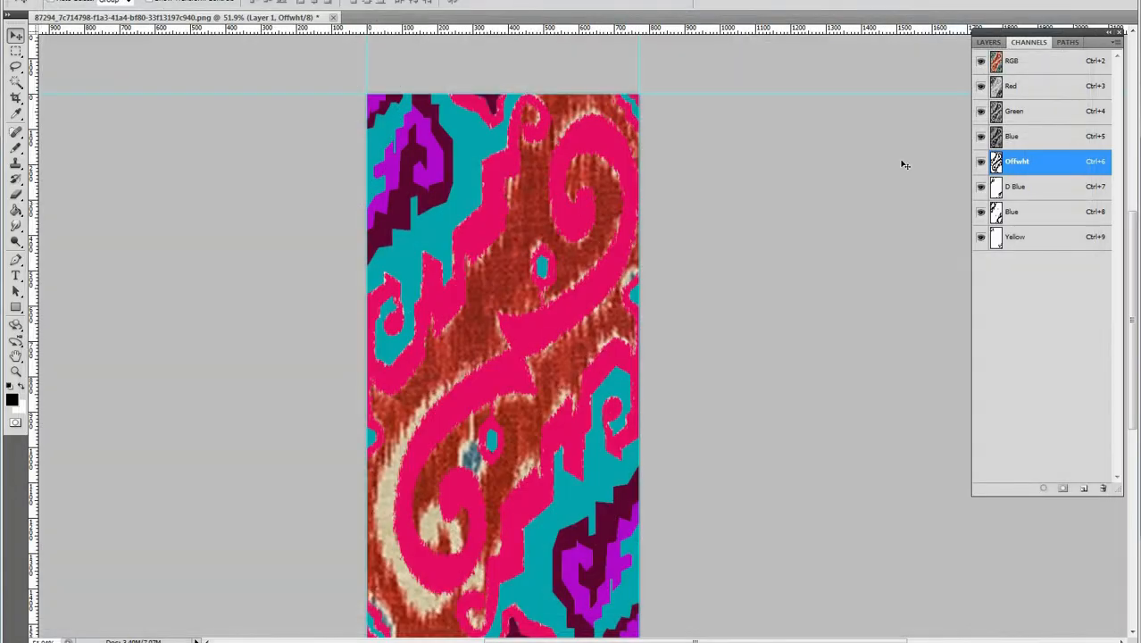
View only the spot channels and inspect the roughened Offwht edges close up
{"action": "left_click", "coordinate": [998, 164]}
{"action": "scroll", "coordinate": [551, 332], "scroll_direction": "up", "scroll_amount": 5}
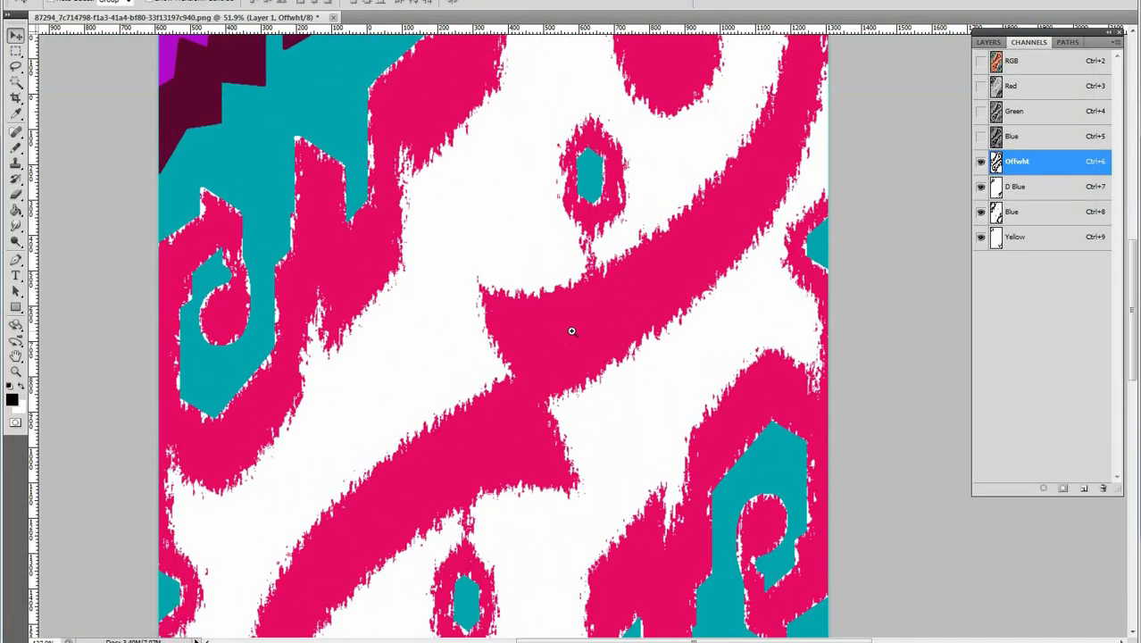
{"action": "scroll", "coordinate": [556, 331], "scroll_direction": "down", "scroll_amount": 4}
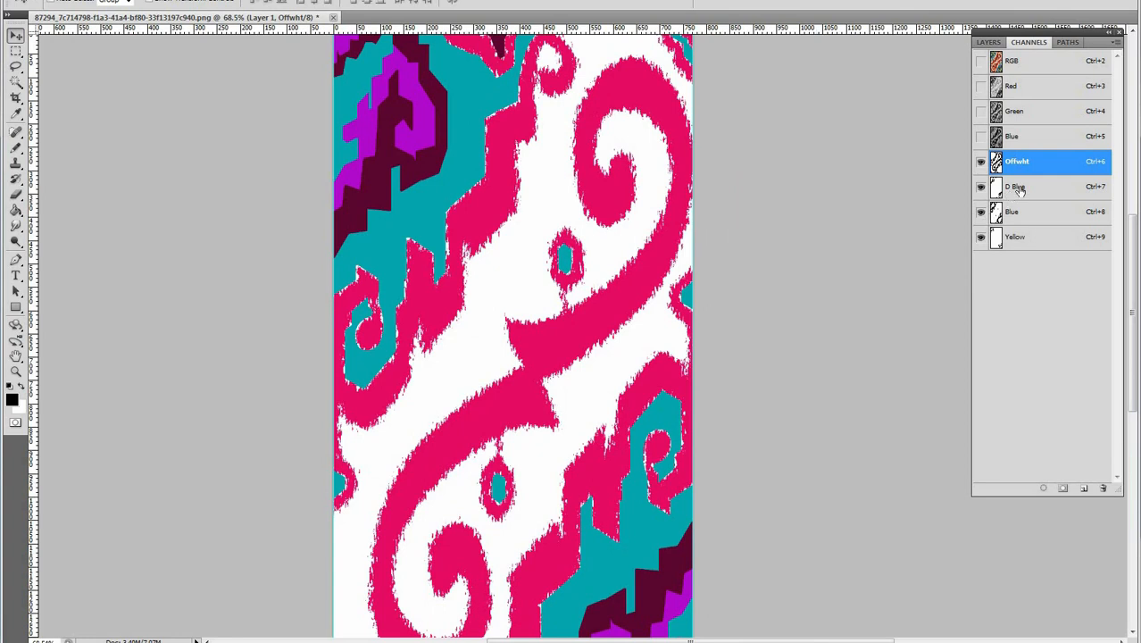
Reapply the Sprayed Strokes filter with the same settings to the D Blue, Blue and Yellow channels
{"action": "left_click", "coordinate": [1032, 198]}
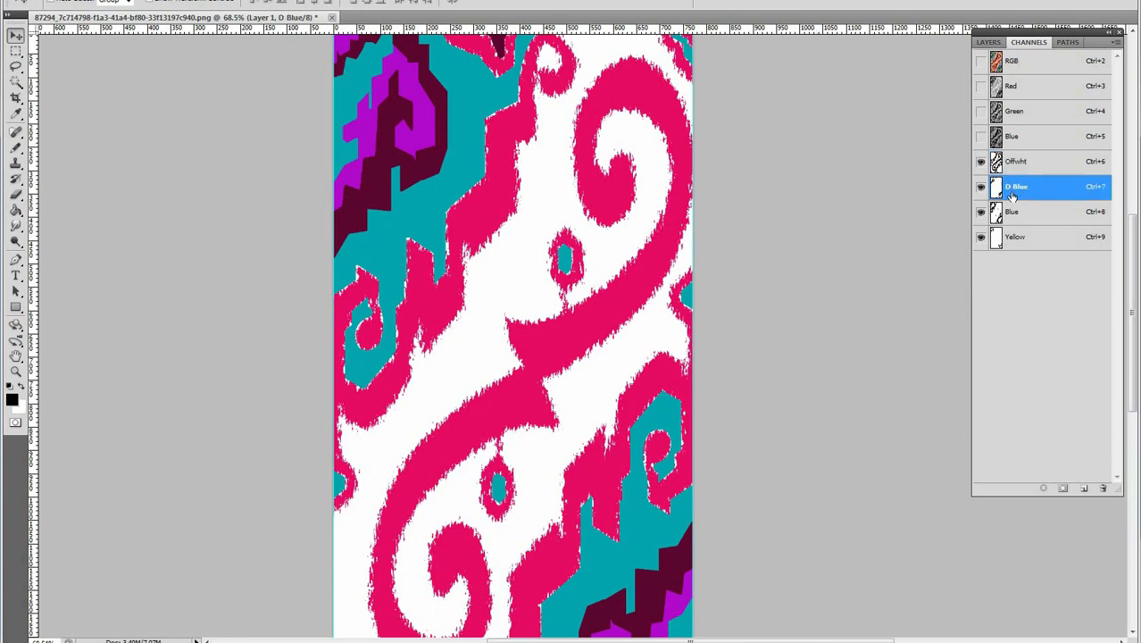
{"action": "left_click", "coordinate": [193, 1]}
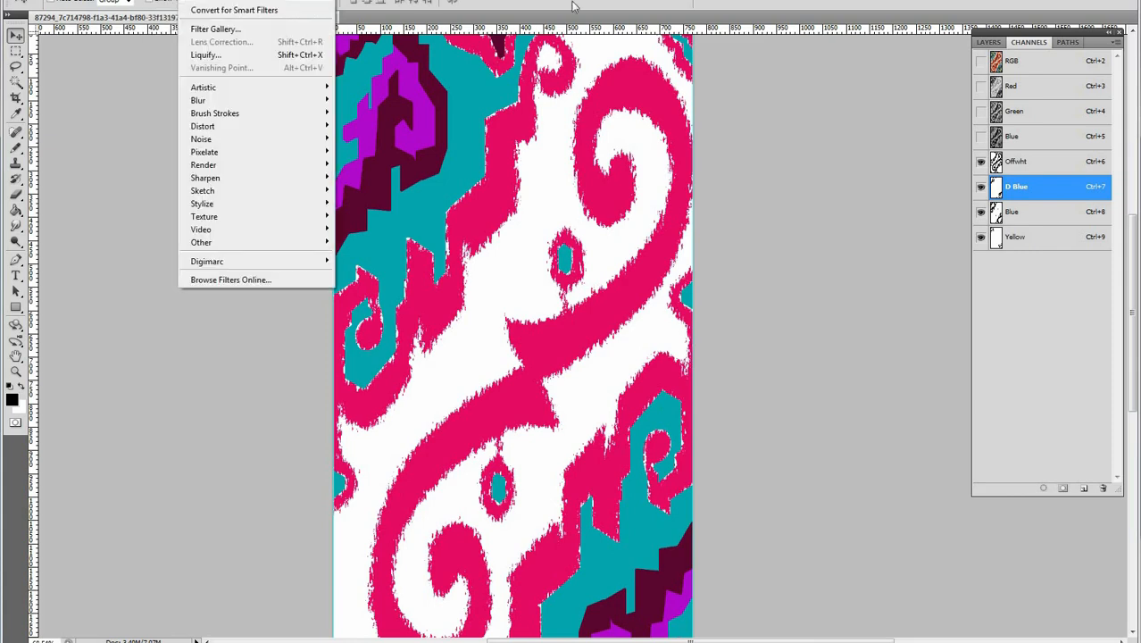
{"action": "left_click", "coordinate": [192, 1]}
{"action": "left_click", "coordinate": [193, 0]}
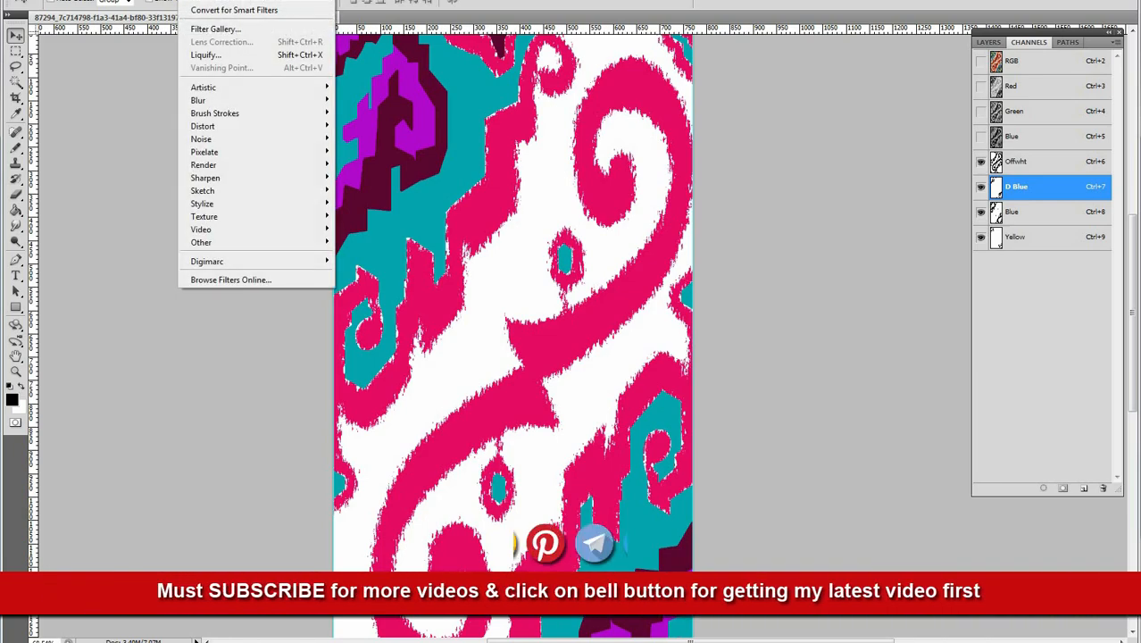
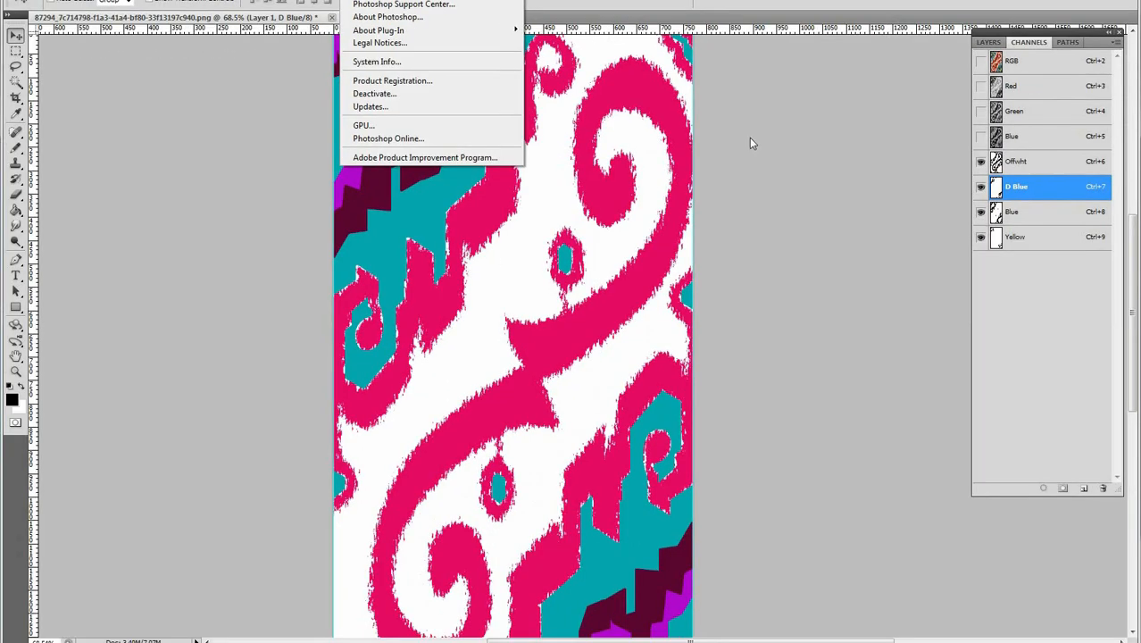
{"action": "left_click", "coordinate": [1013, 204]}
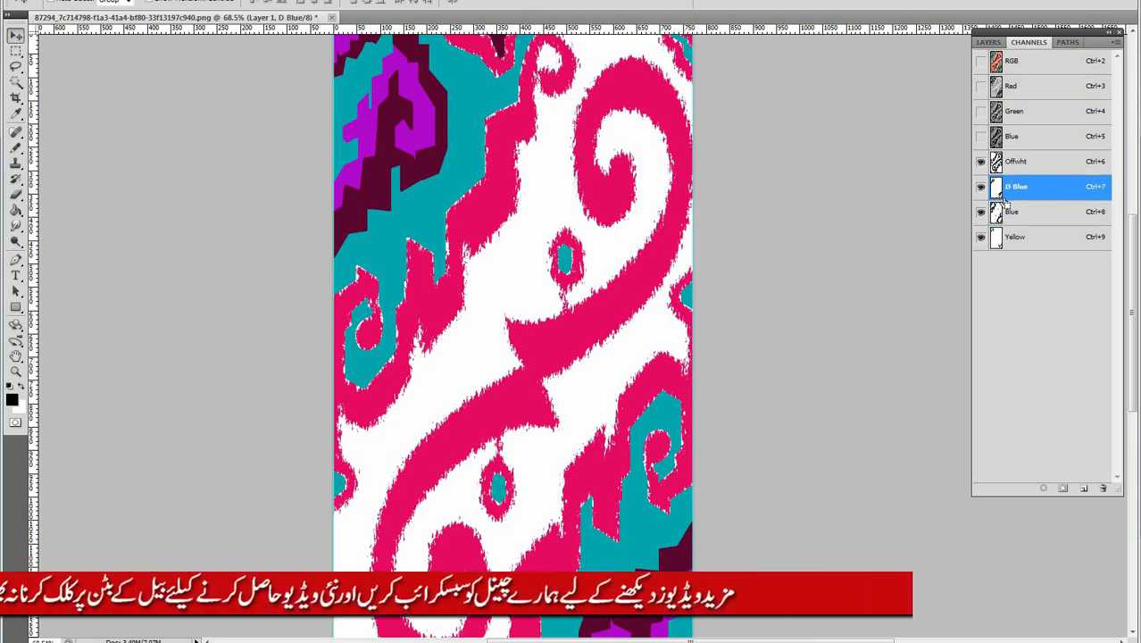
{"action": "left_click", "coordinate": [1021, 216]}
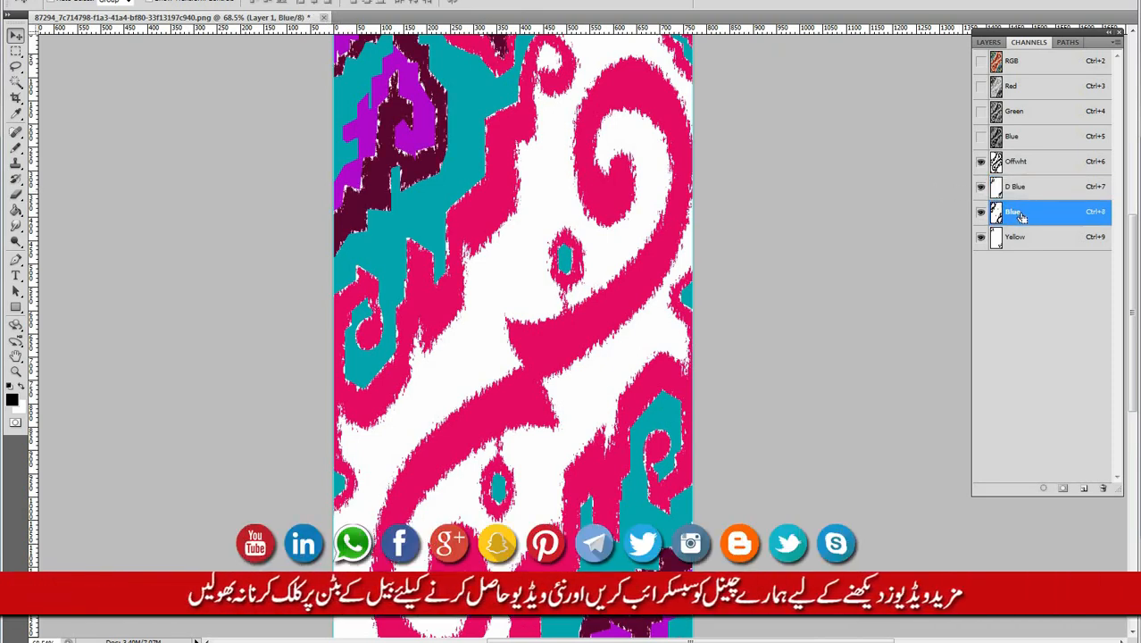
{"action": "left_click", "coordinate": [1029, 238]}
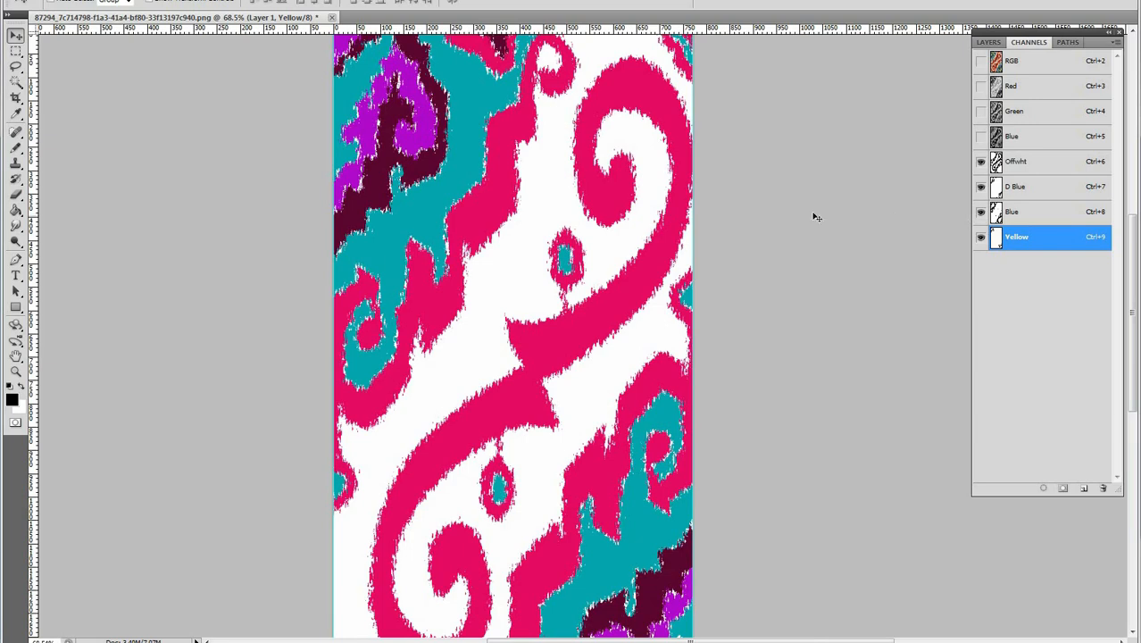
{"action": "left_click", "coordinate": [534, 261], "text": "alt"}
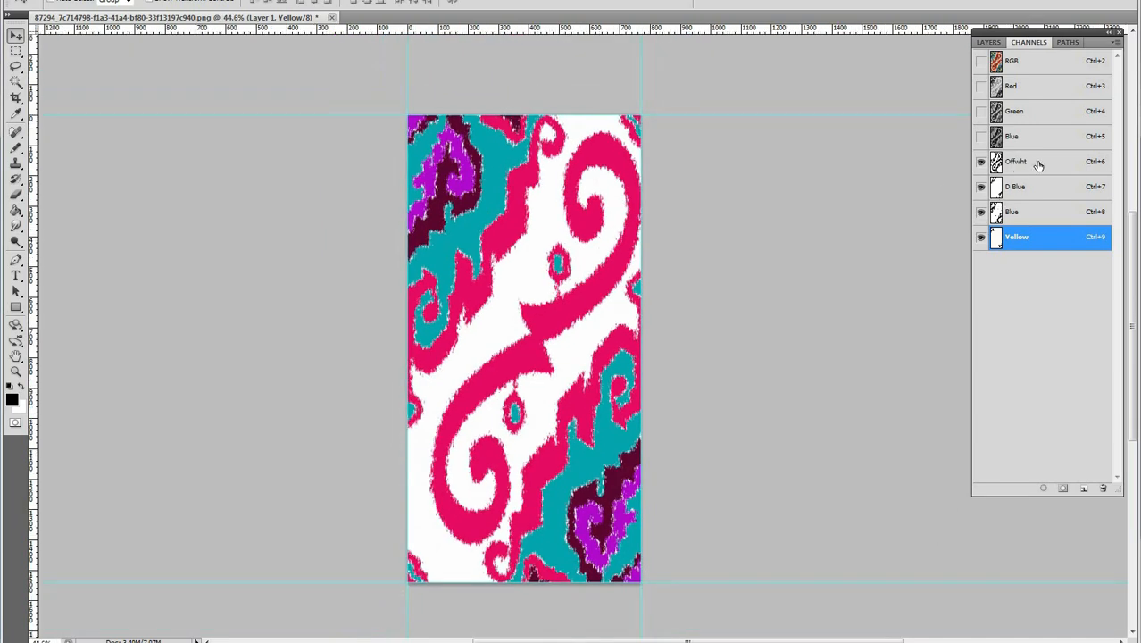
Add a new channel, place it directly above Offwht, and show all channels together
{"action": "left_click", "coordinate": [1035, 166]}
{"action": "left_click", "coordinate": [1083, 488]}
{"action": "left_click_drag", "start_coordinate": [1027, 259], "coordinate": [1035, 160]}
{"action": "key", "text": "grave"}
{"action": "left_click_drag", "start_coordinate": [981, 186], "coordinate": [977, 291]}
Convert the new channel to a white spot color with 100% solidity and invert it to cover the whole repeat
{"action": "double_click", "coordinate": [995, 162]}
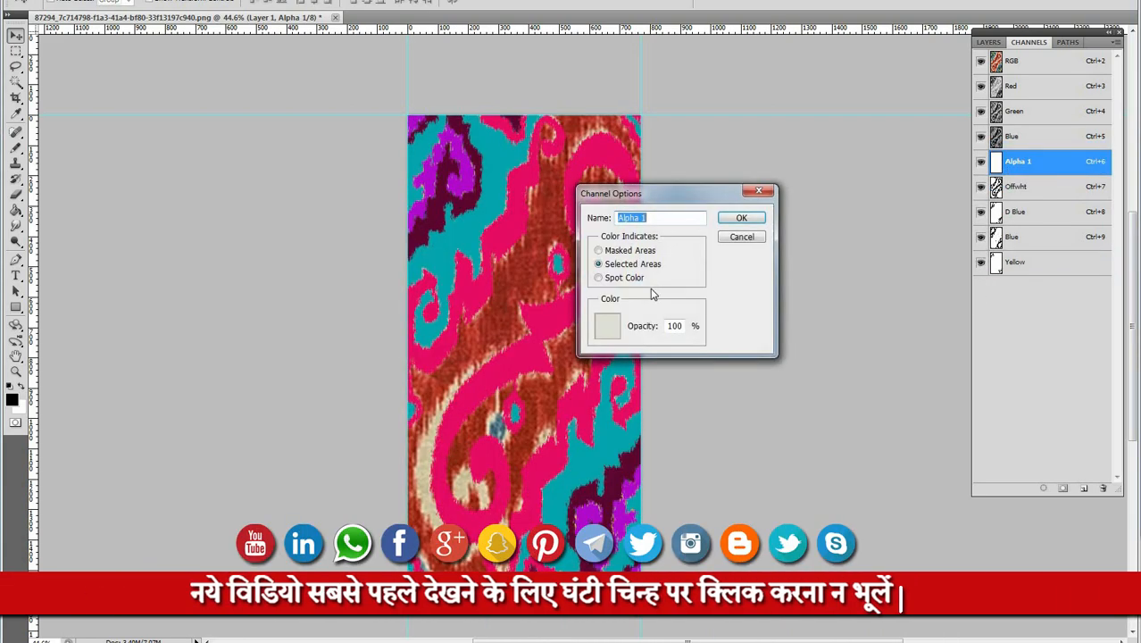
{"action": "left_click", "coordinate": [598, 277]}
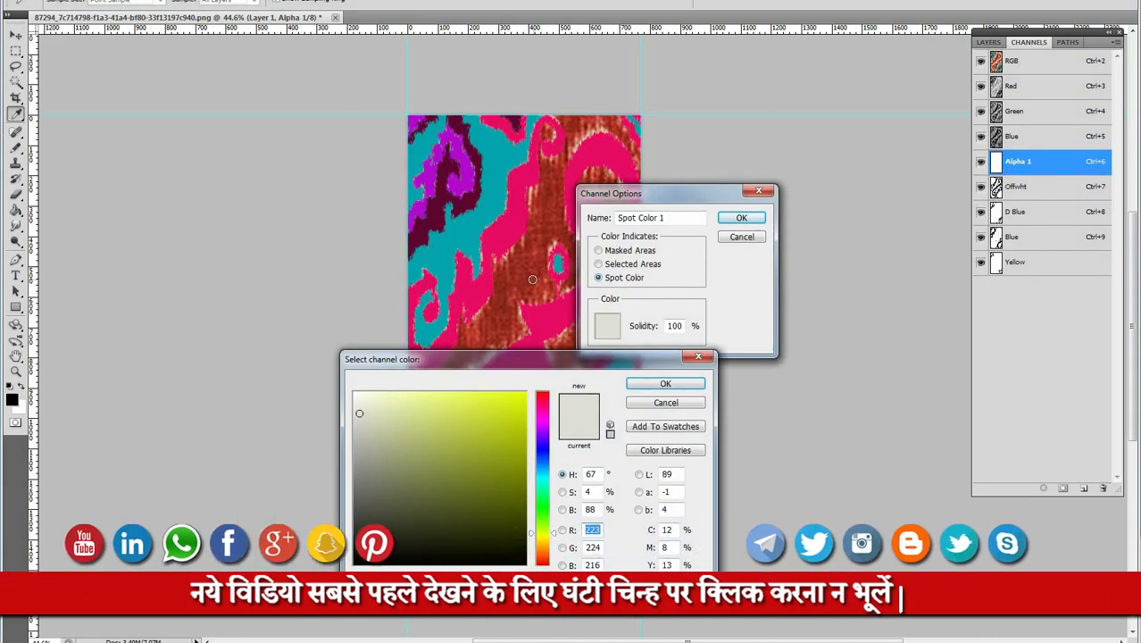
{"action": "left_click", "coordinate": [686, 383]}
{"action": "left_click", "coordinate": [743, 218]}
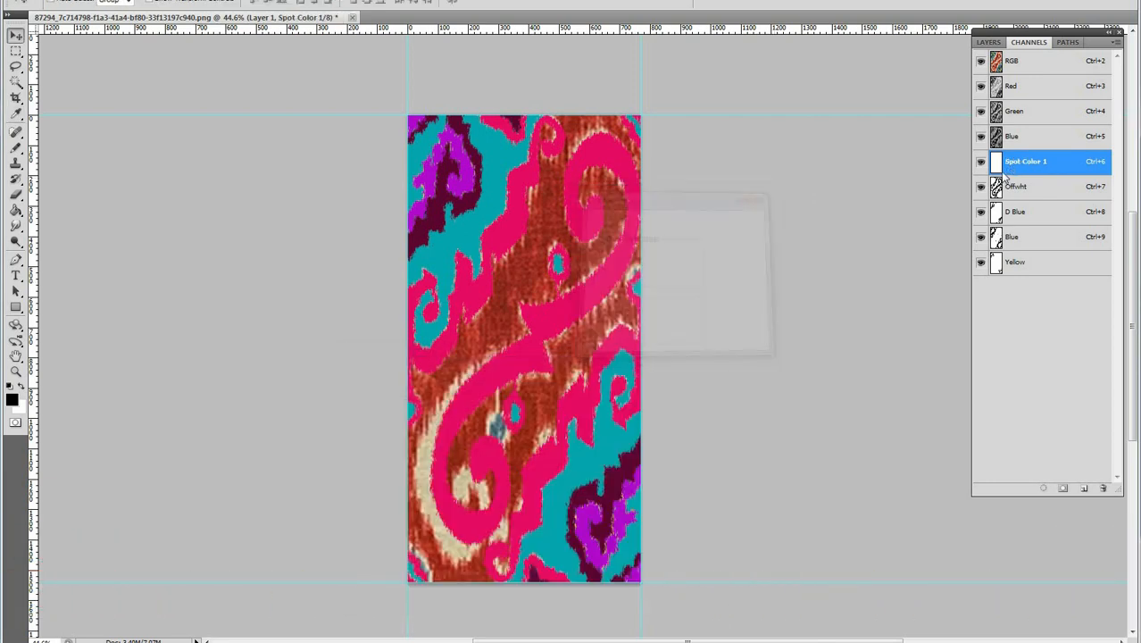
{"action": "key", "text": "ctrl+i"}
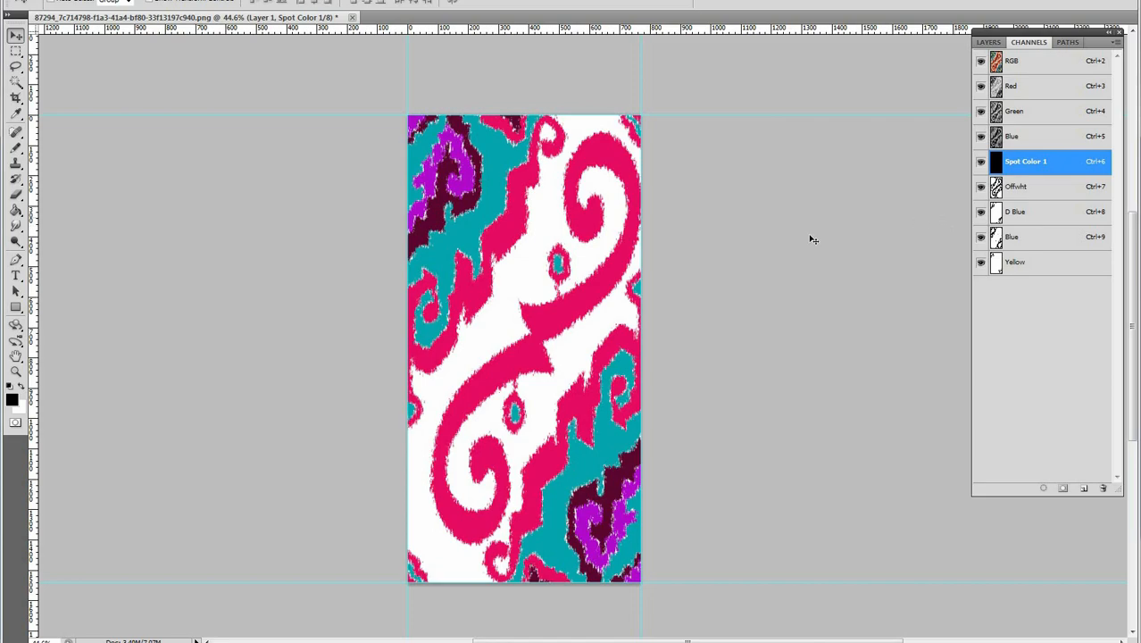
Set the Spot Color 1 ink to the dark red sampled from the original artwork's ground (R 155, G 42, B 34)
{"action": "left_click_drag", "start_coordinate": [558, 272], "coordinate": [665, 272]}
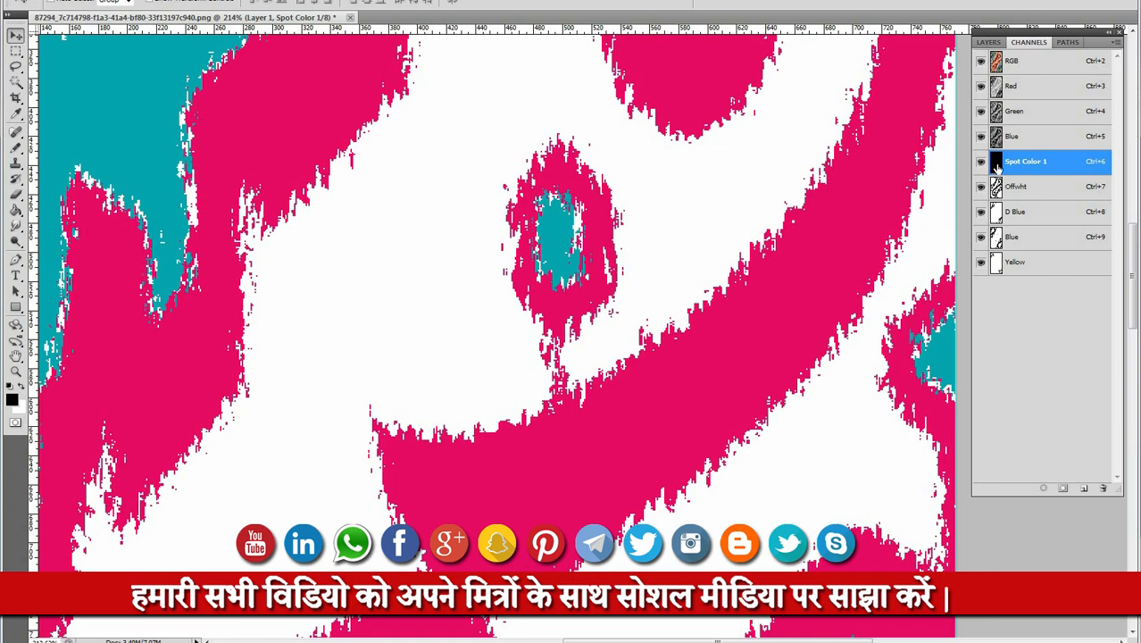
{"action": "double_click", "coordinate": [997, 168]}
{"action": "left_click", "coordinate": [703, 158]}
{"action": "left_click", "coordinate": [471, 219]}
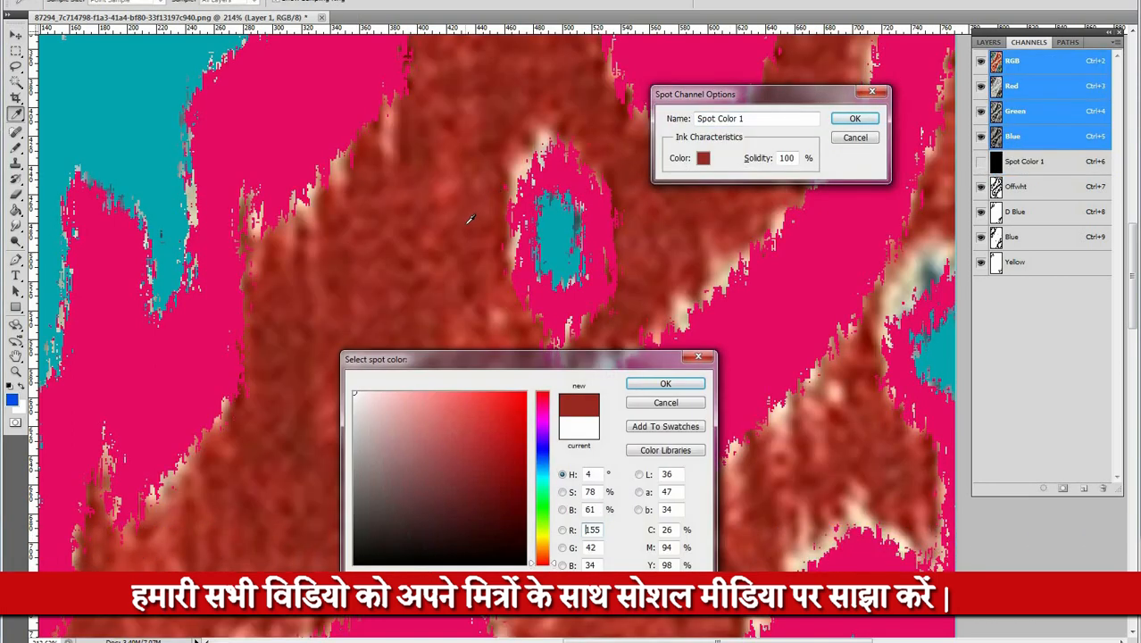
{"action": "key", "text": "Return"}
{"action": "key", "text": "Return"}
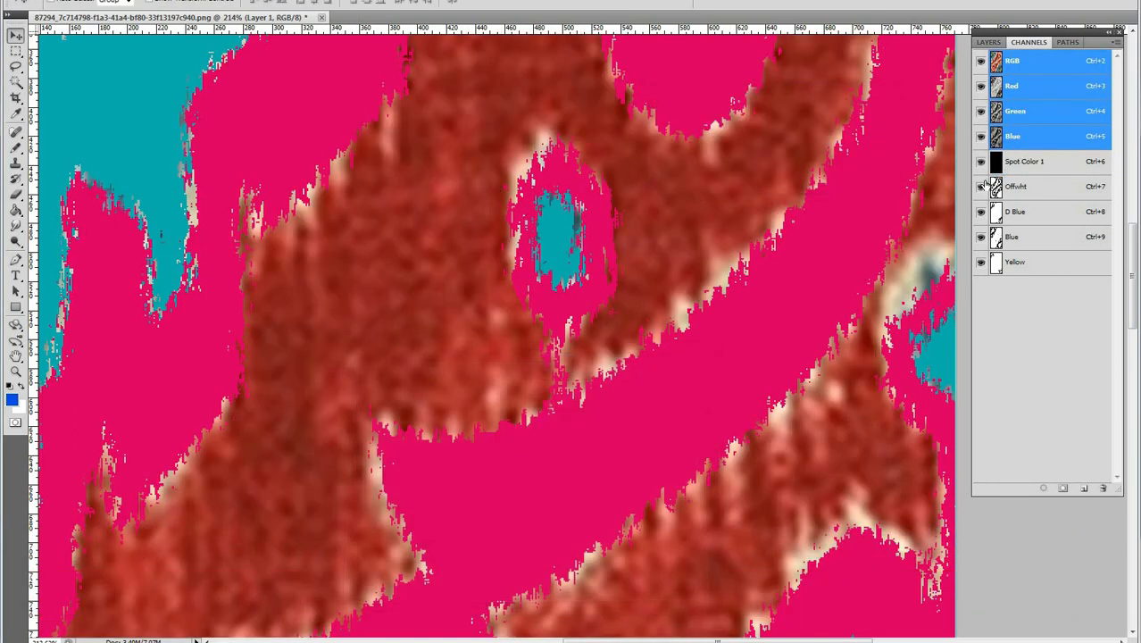
Hide Spot Color 1 and set the Offwht ink to the light cream f9d7bc sampled from the original hexagon outline
{"action": "left_click", "coordinate": [981, 166]}
{"action": "double_click", "coordinate": [997, 190]}
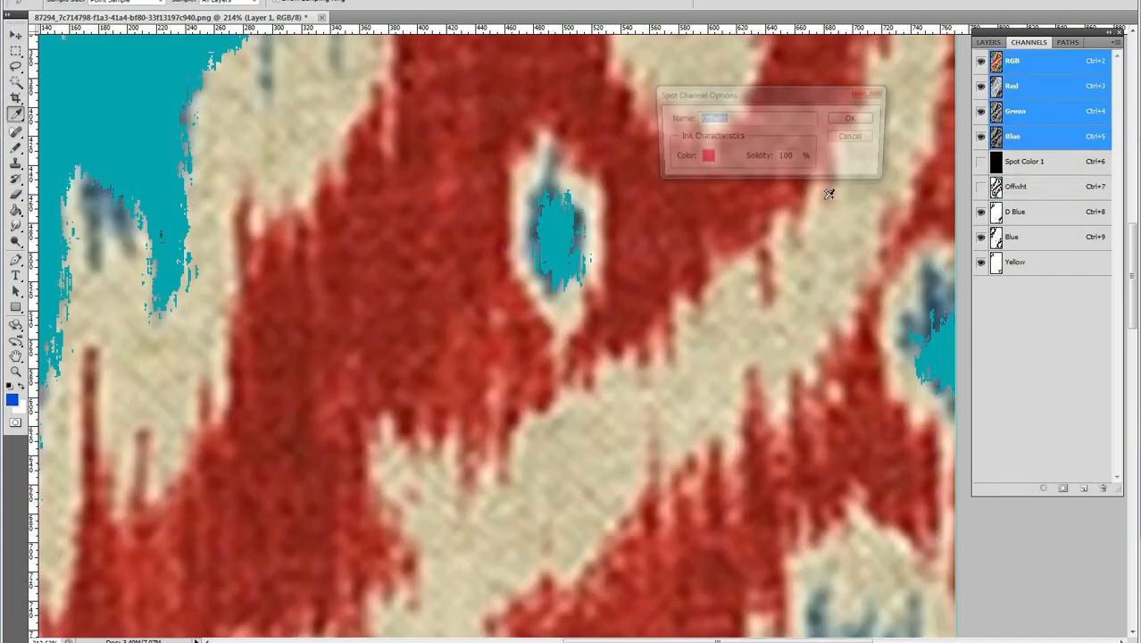
{"action": "left_click", "coordinate": [703, 158]}
{"action": "left_click", "coordinate": [589, 197]}
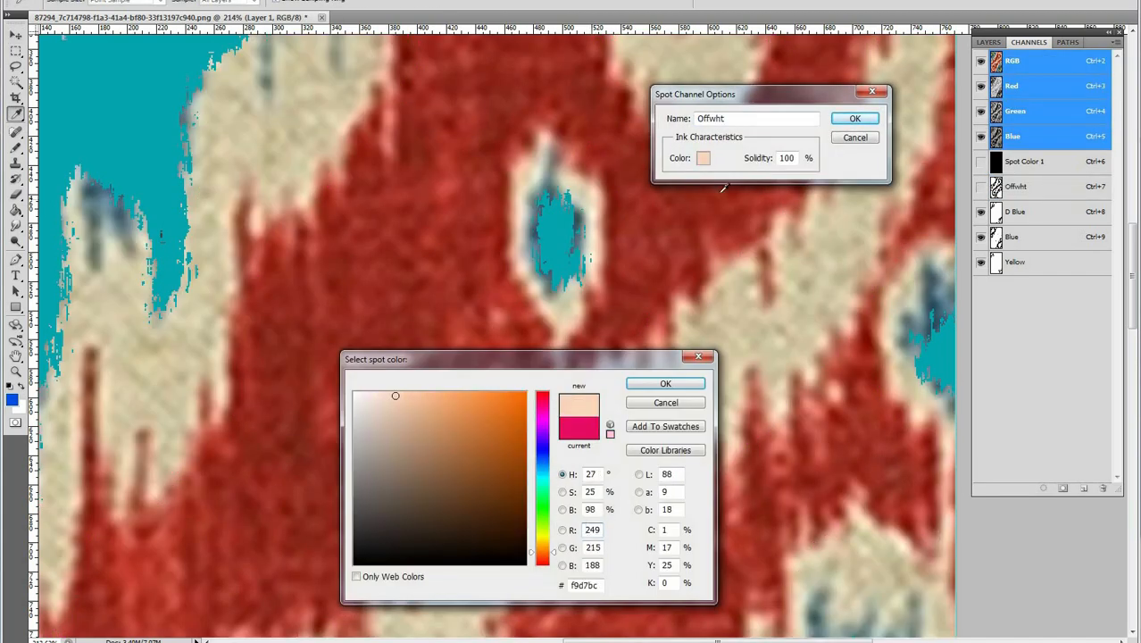
{"action": "key", "text": "Return"}
{"action": "key", "text": "Return"}
Set the D Blue ink to the dark blue 244959 sampled from the original spiral motif
{"action": "left_click", "coordinate": [995, 214]}
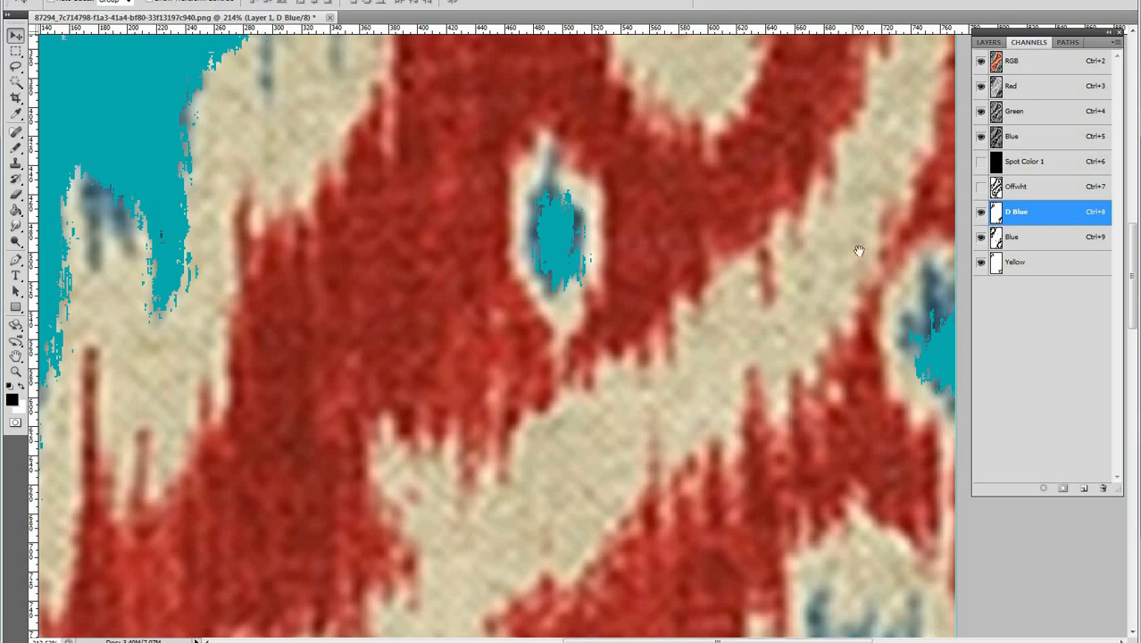
{"action": "left_click_drag", "start_coordinate": [729, 260], "coordinate": [640, 261]}
{"action": "left_click_drag", "start_coordinate": [486, 134], "coordinate": [578, 250]}
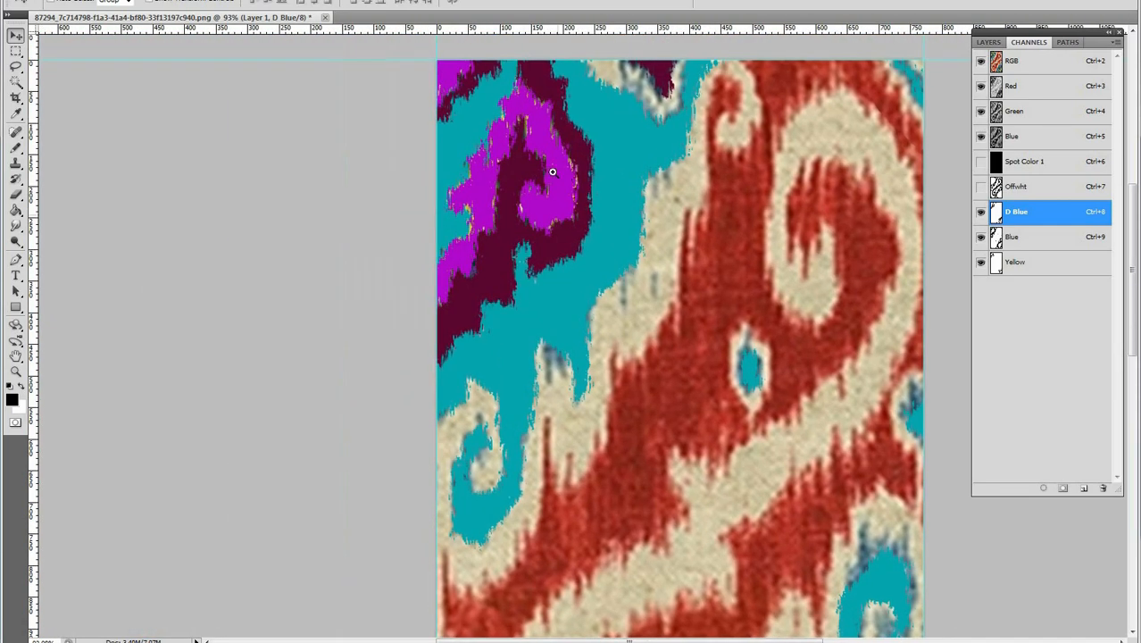
{"action": "left_click_drag", "start_coordinate": [539, 171], "coordinate": [580, 173]}
{"action": "double_click", "coordinate": [996, 216]}
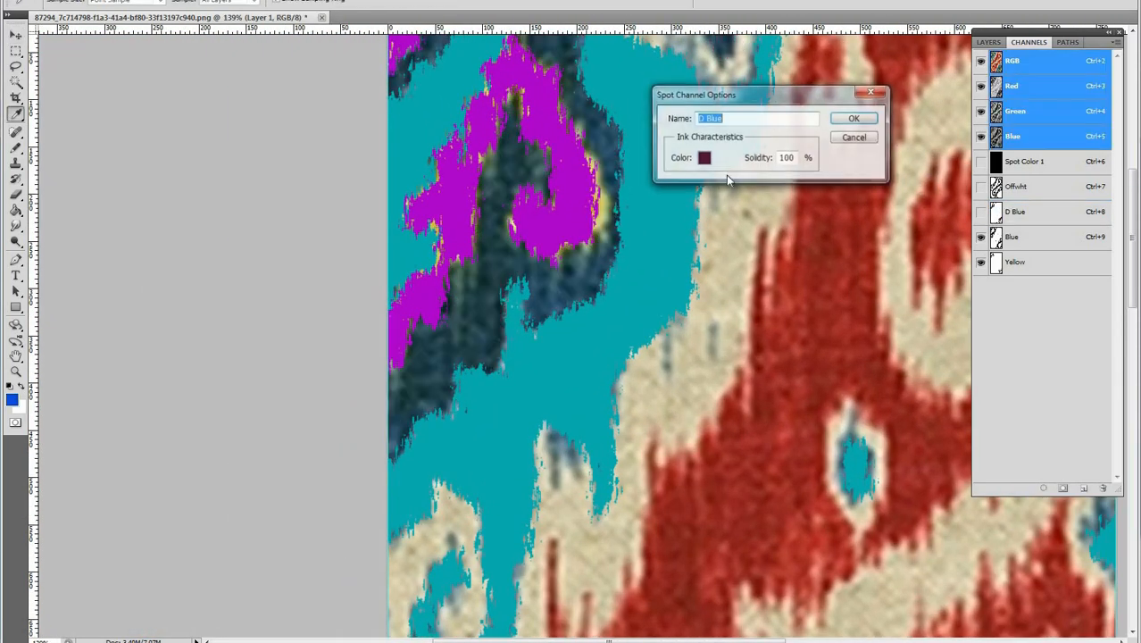
{"action": "left_click", "coordinate": [704, 158]}
{"action": "left_click", "coordinate": [593, 259]}
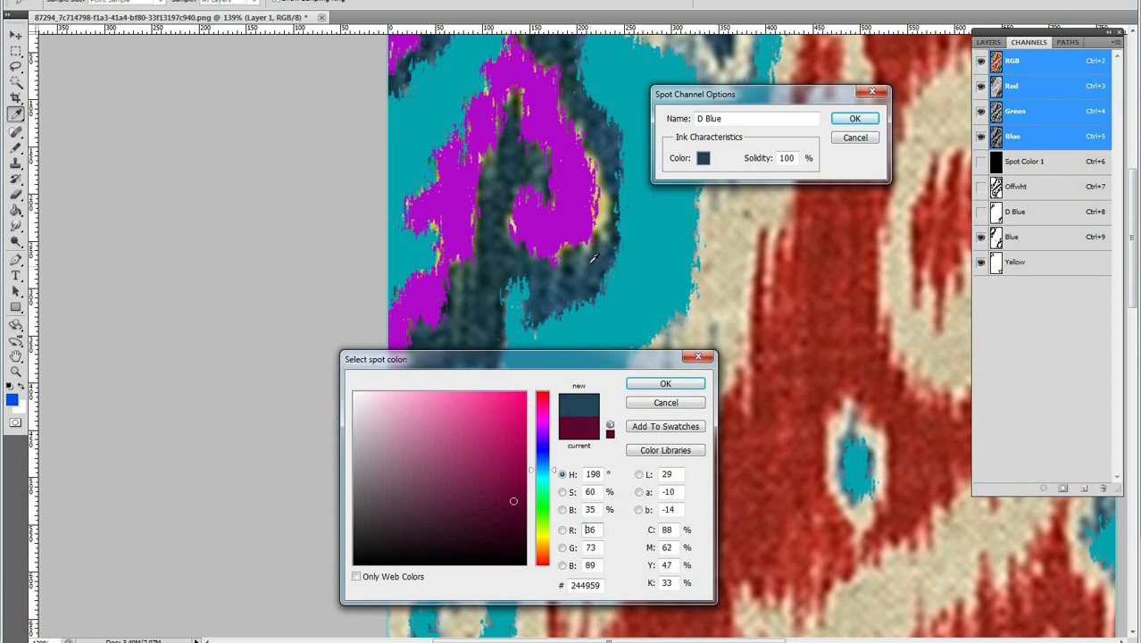
{"action": "key", "text": "Return"}
{"action": "key", "text": "Return"}
Set the Blue ink to the mid blue sampled from the original artwork beside the dark spiral
{"action": "double_click", "coordinate": [996, 234]}
{"action": "left_click", "coordinate": [704, 158]}
{"action": "left_click", "coordinate": [631, 271]}
{"action": "key", "text": "Return"}
{"action": "key", "text": "Return"}
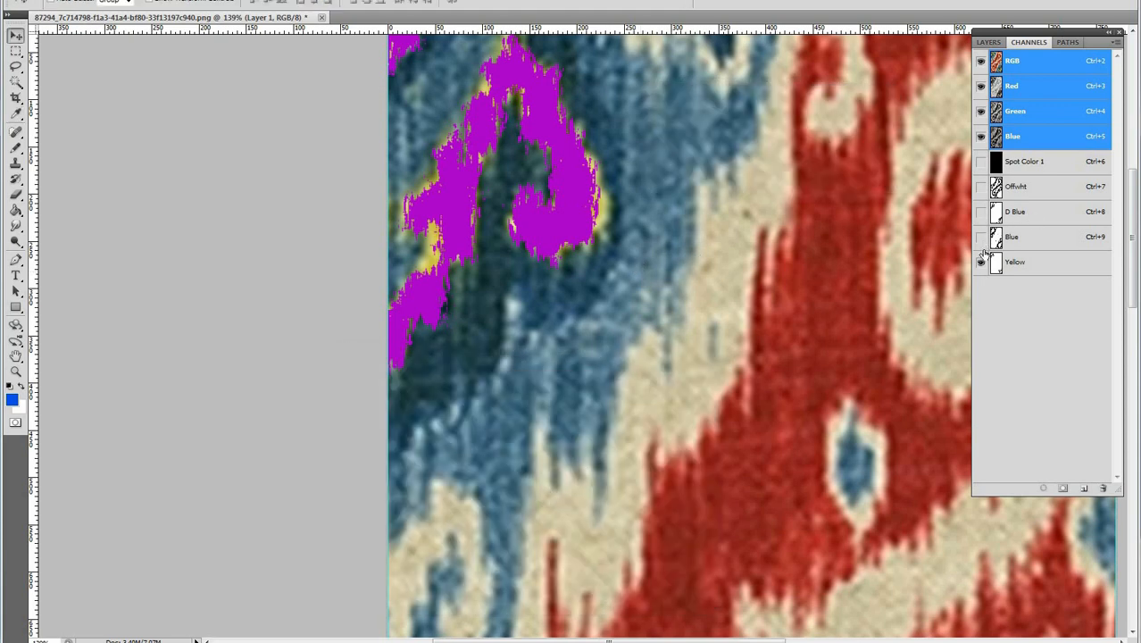
Set the Yellow ink to the yellow sampled from the original spiral and show all spot channels again
{"action": "double_click", "coordinate": [993, 264]}
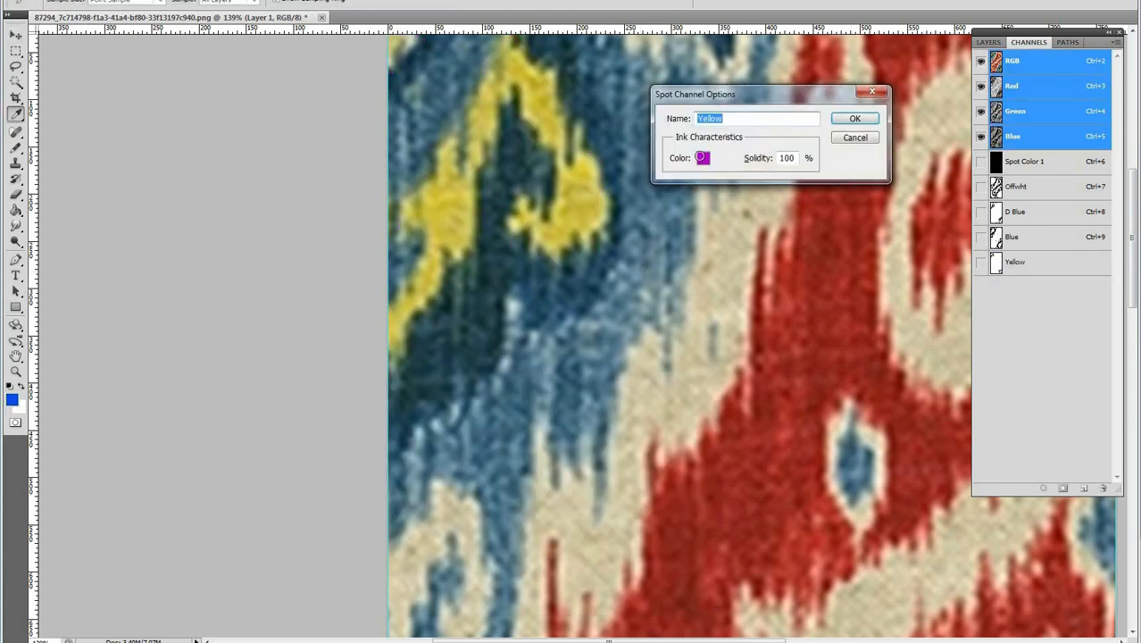
{"action": "left_click", "coordinate": [704, 159]}
{"action": "left_click", "coordinate": [600, 205]}
{"action": "key", "text": "Return"}
{"action": "key", "text": "Return"}
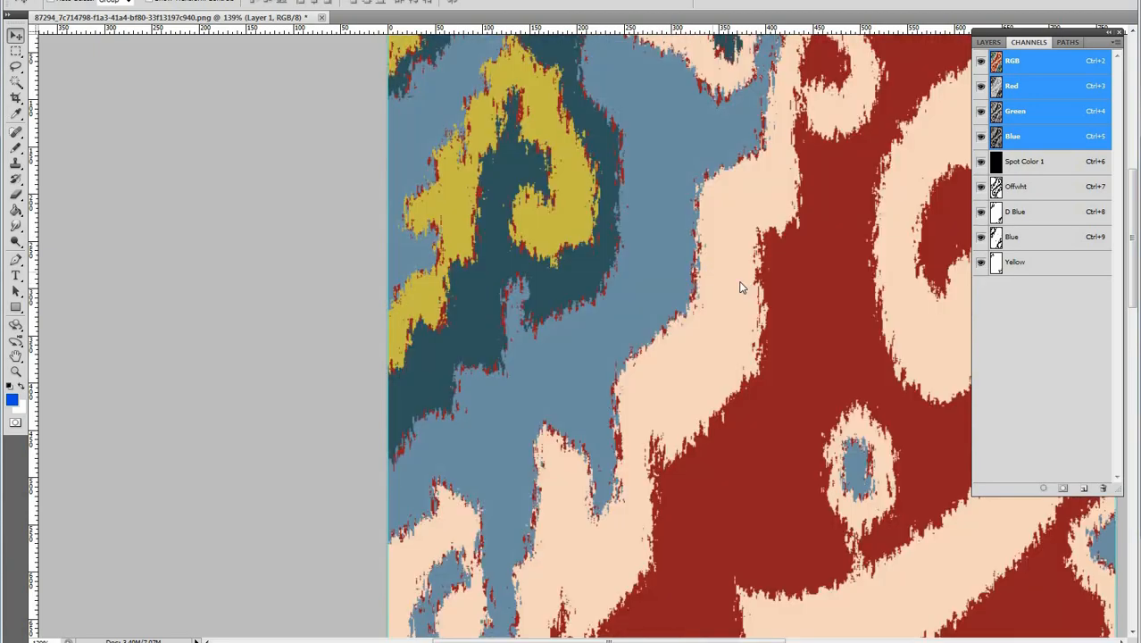
Examine the recolored repeat's motif edges in full and close up, and compare it with the Offwht channel hidden and shown
{"action": "right_click", "coordinate": [714, 275]}
{"action": "left_click", "coordinate": [741, 281]}
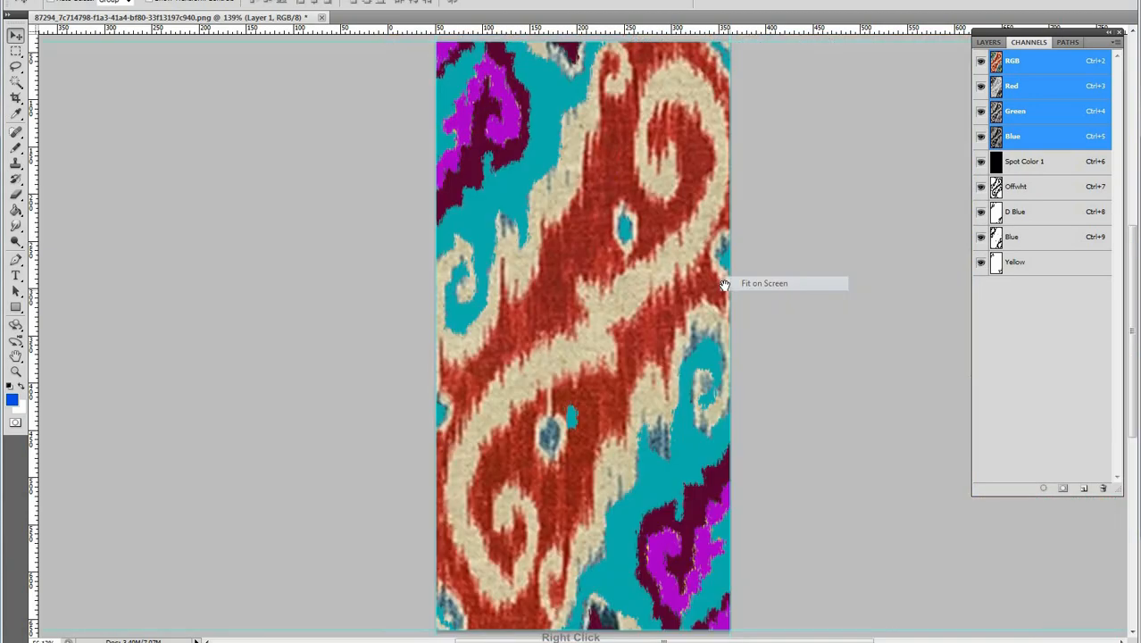
{"action": "left_click_drag", "start_coordinate": [554, 165], "coordinate": [393, 234]}
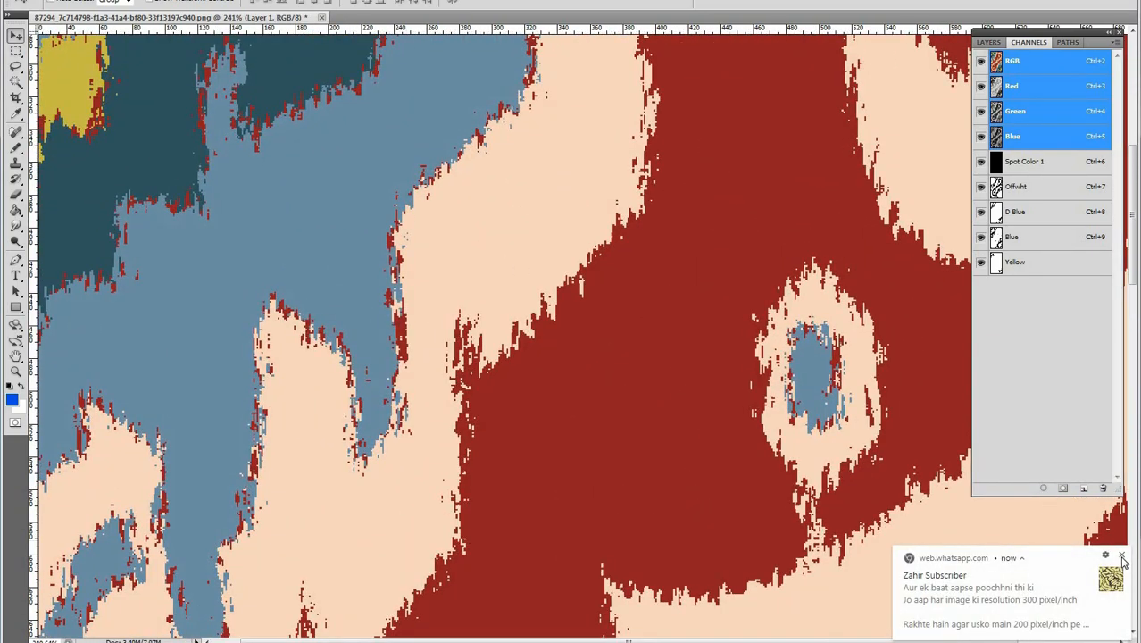
{"action": "left_click_drag", "start_coordinate": [451, 254], "coordinate": [505, 242]}
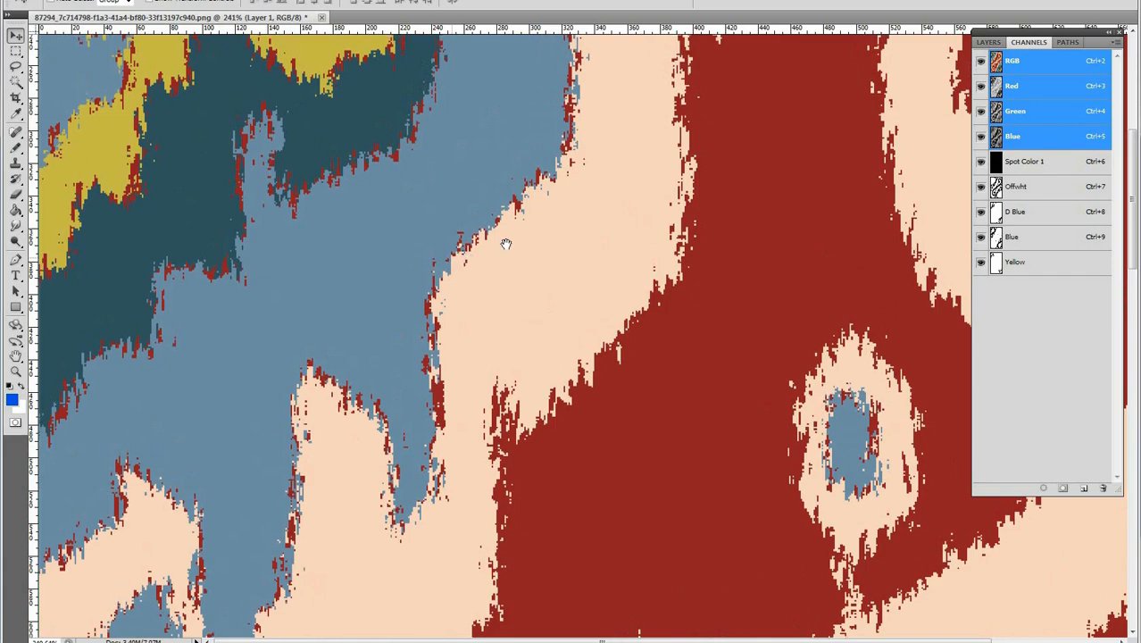
{"action": "left_click_drag", "start_coordinate": [480, 249], "coordinate": [397, 245]}
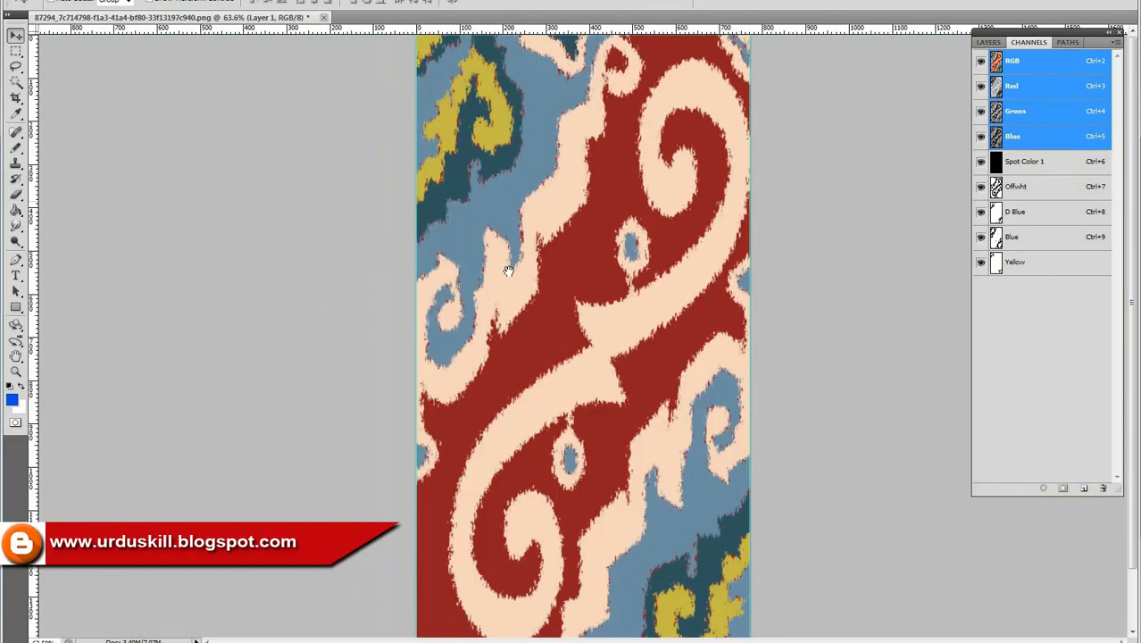
{"action": "left_click_drag", "start_coordinate": [614, 88], "coordinate": [628, 91]}
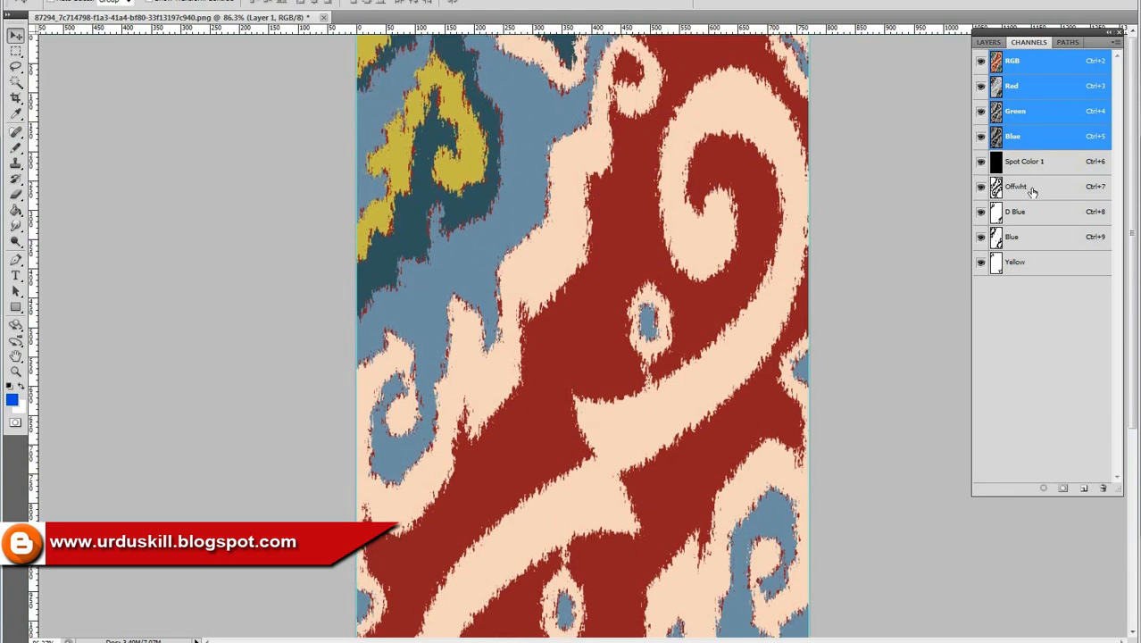
{"action": "left_click", "coordinate": [981, 190]}
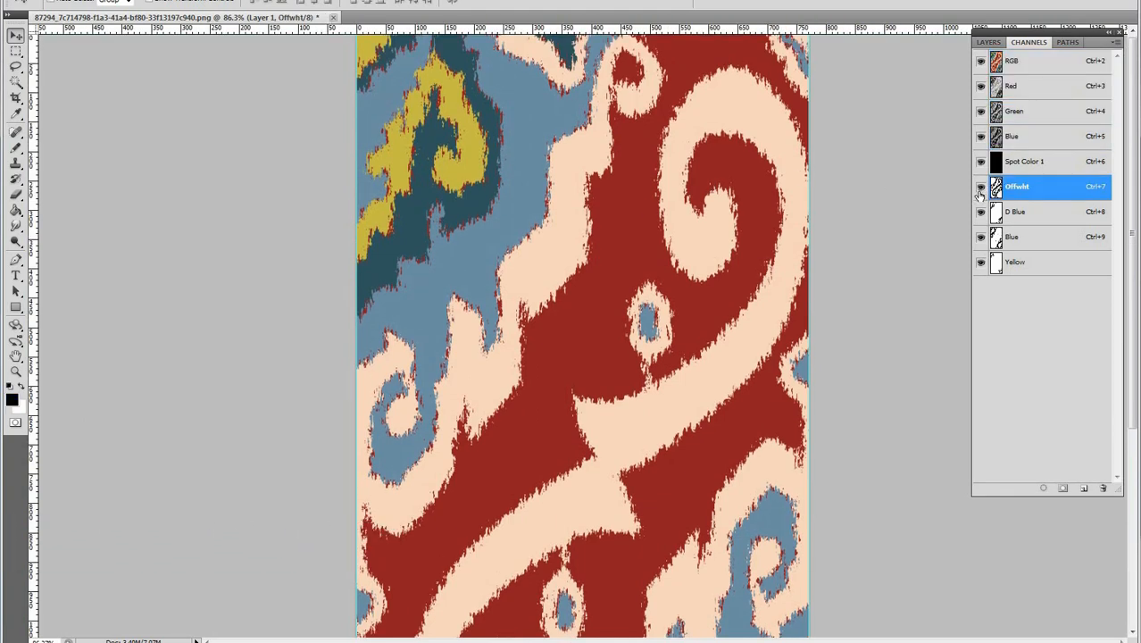
{"action": "left_click", "coordinate": [981, 190]}
{"action": "left_click", "coordinate": [980, 189]}
In the Offwht channel, lasso the boundary with the blue area from the small upper scroll down the stepped edge and fill it solid
{"action": "left_click_drag", "start_coordinate": [586, 128], "coordinate": [608, 285]}
{"action": "scroll", "coordinate": [614, 169], "scroll_direction": "up", "scroll_amount": 3}
{"action": "left_click", "coordinate": [664, 60]}
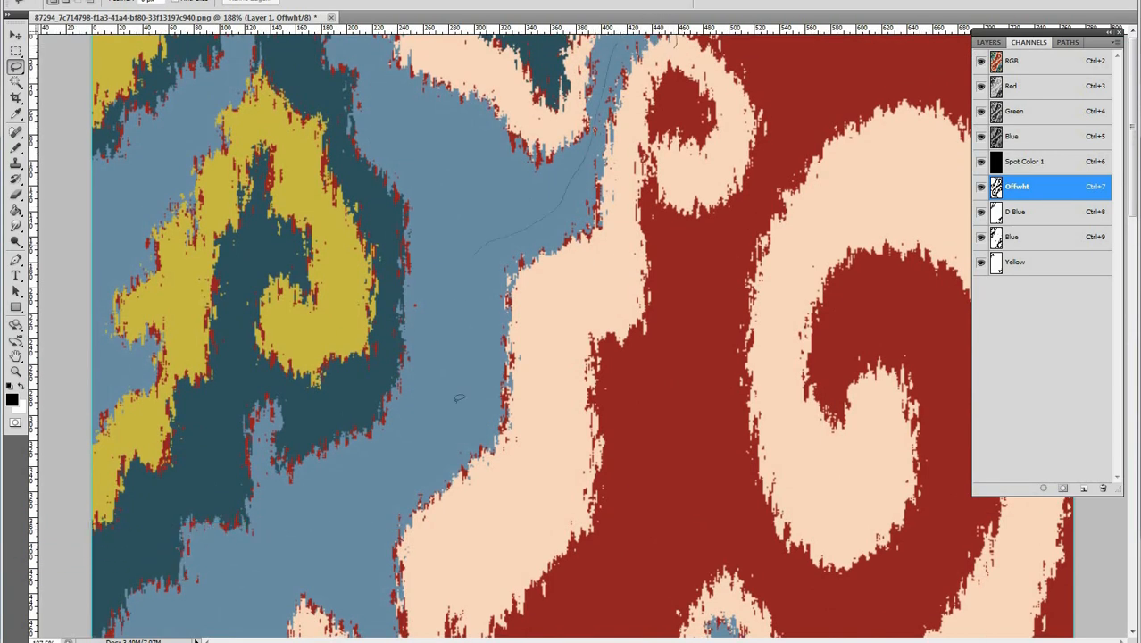
{"action": "left_click_drag", "start_coordinate": [652, 62], "coordinate": [661, 53]}
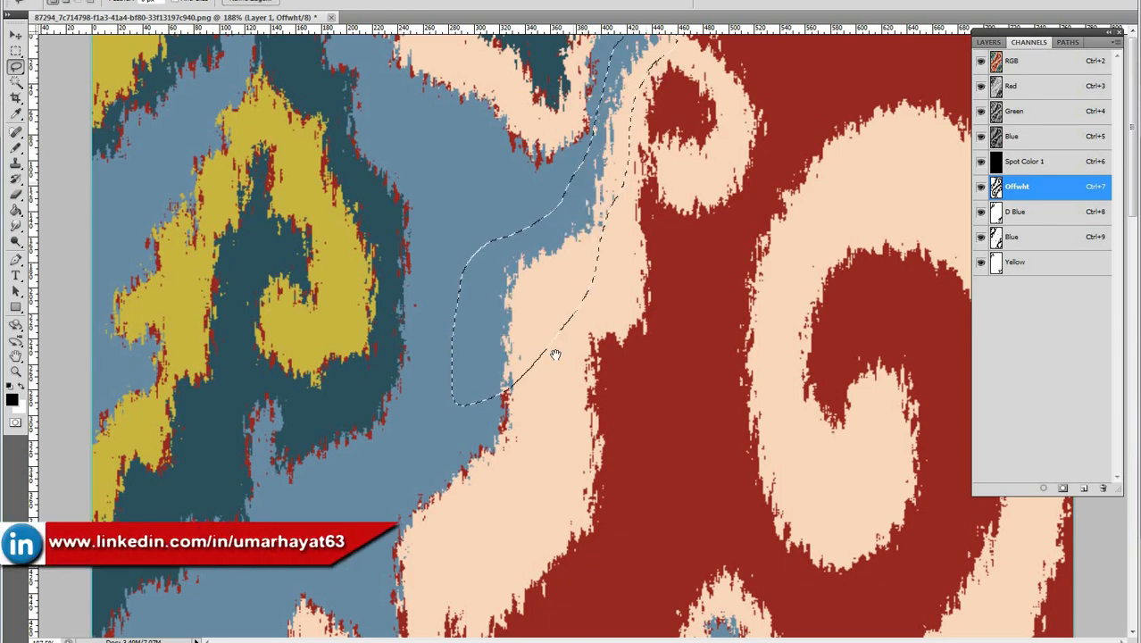
{"action": "left_click_drag", "start_coordinate": [555, 354], "coordinate": [547, 158]}
{"action": "mouse_move", "coordinate": [453, 353]}
{"action": "left_mouse_down"}
{"action": "mouse_move", "coordinate": [422, 422]}
{"action": "mouse_move", "coordinate": [408, 528]}
{"action": "mouse_move", "coordinate": [340, 556]}
{"action": "left_mouse_up"}
{"action": "left_click_drag", "start_coordinate": [476, 129], "coordinate": [478, 127]}
Lasso the Offwht and blue boundary around the hooked scroll at the repeat's left edge, fill it in Offwht, and deselect
{"action": "scroll", "coordinate": [451, 263], "scroll_direction": "down", "scroll_amount": 5}
{"action": "mouse_move", "coordinate": [252, 202]}
{"action": "left_mouse_down"}
{"action": "mouse_move", "coordinate": [305, 198]}
{"action": "mouse_move", "coordinate": [312, 345]}
{"action": "left_mouse_up"}
{"action": "mouse_move", "coordinate": [292, 491]}
{"action": "left_mouse_down"}
{"action": "mouse_move", "coordinate": [237, 586]}
{"action": "mouse_move", "coordinate": [179, 633]}
{"action": "left_mouse_up"}
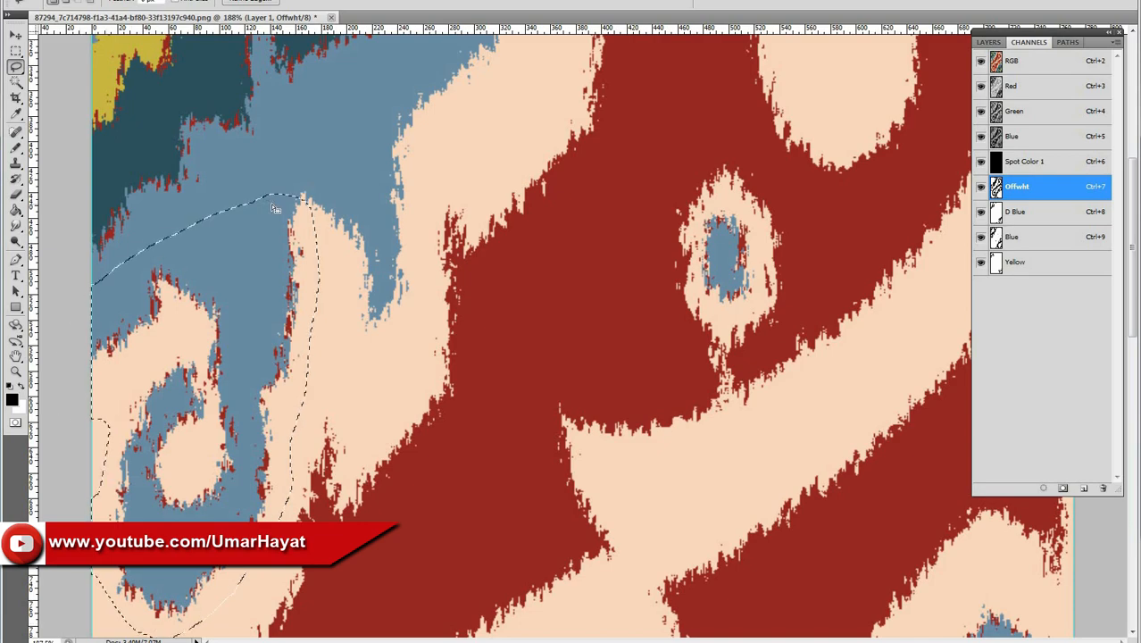
{"action": "key", "text": "alt+BackSpace"}
{"action": "key", "text": "ctrl+d"}
Lasso the edge around the blue center of the small oval below the upper scroll, fill it in Offwht, and deselect
{"action": "left_click", "coordinate": [337, 264], "text": "alt"}
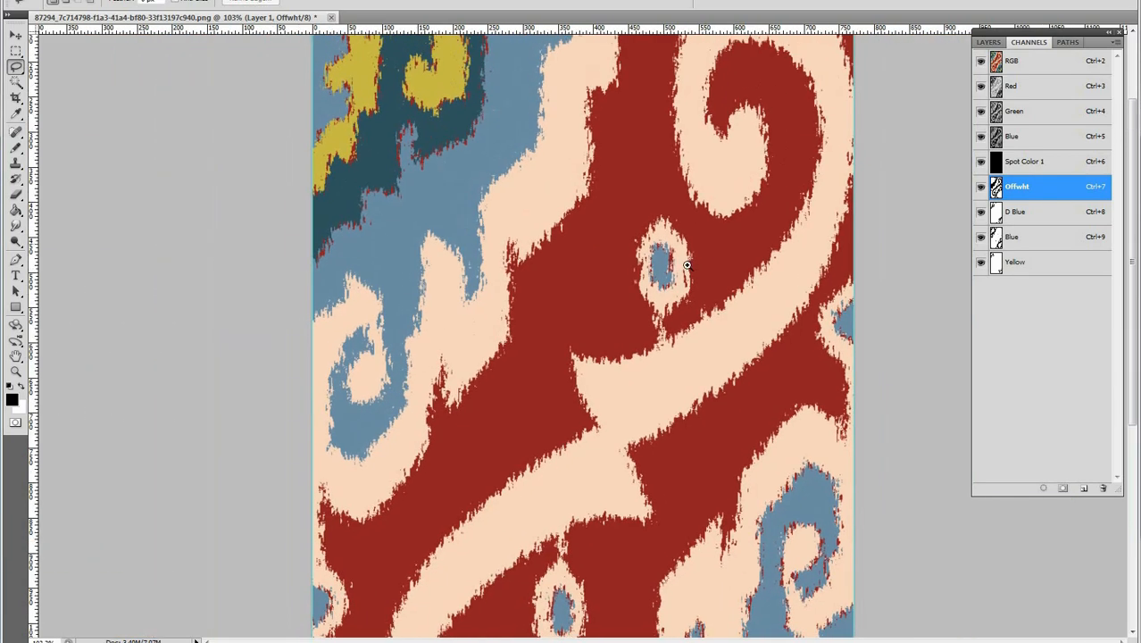
{"action": "left_click", "coordinate": [681, 262], "text": "ctrl"}
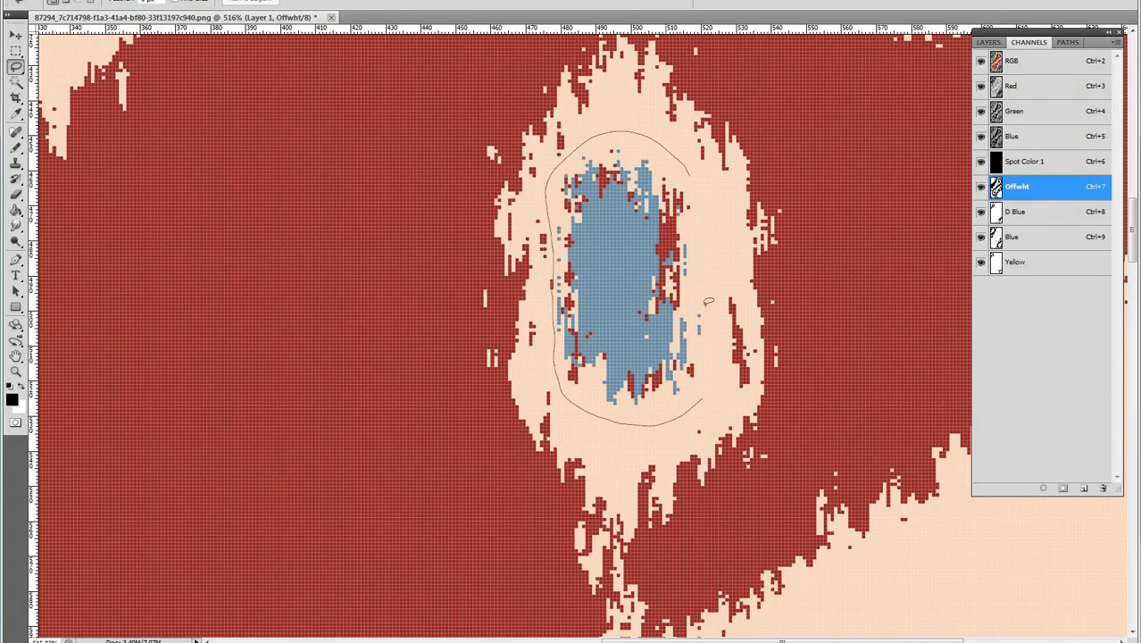
{"action": "key", "text": "alt+BackSpace"}
{"action": "key", "text": "ctrl+d"}
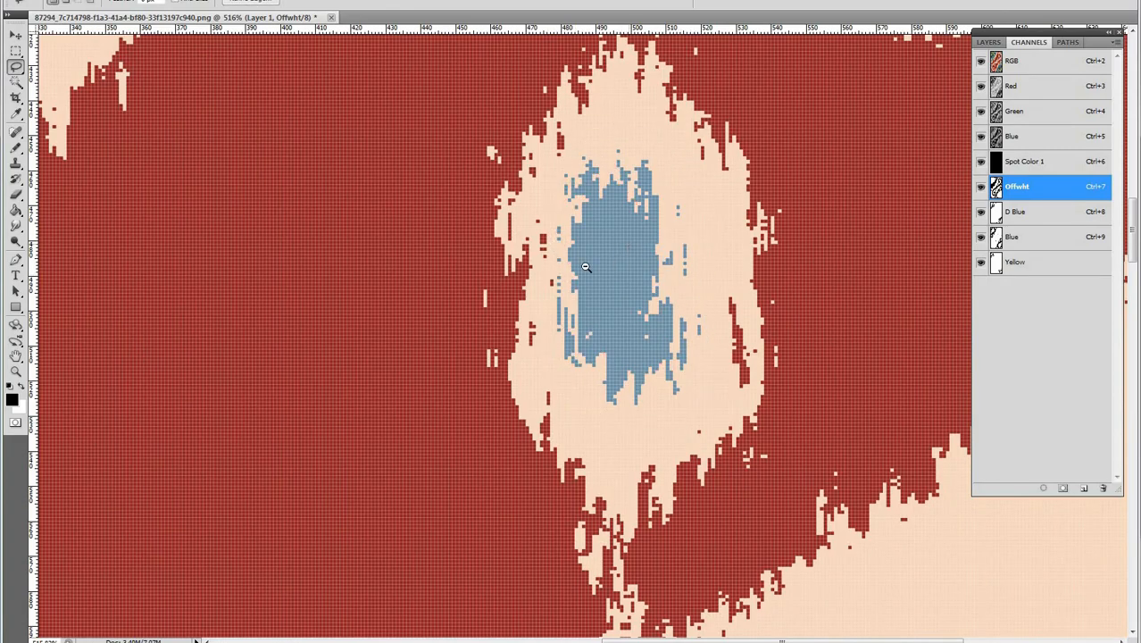
Toggle the D Blue channel's visibility to check the dark blue areas and make it the active channel
{"action": "left_click", "coordinate": [549, 263], "text": "alt"}
{"action": "left_click", "coordinate": [611, 296], "text": "alt"}
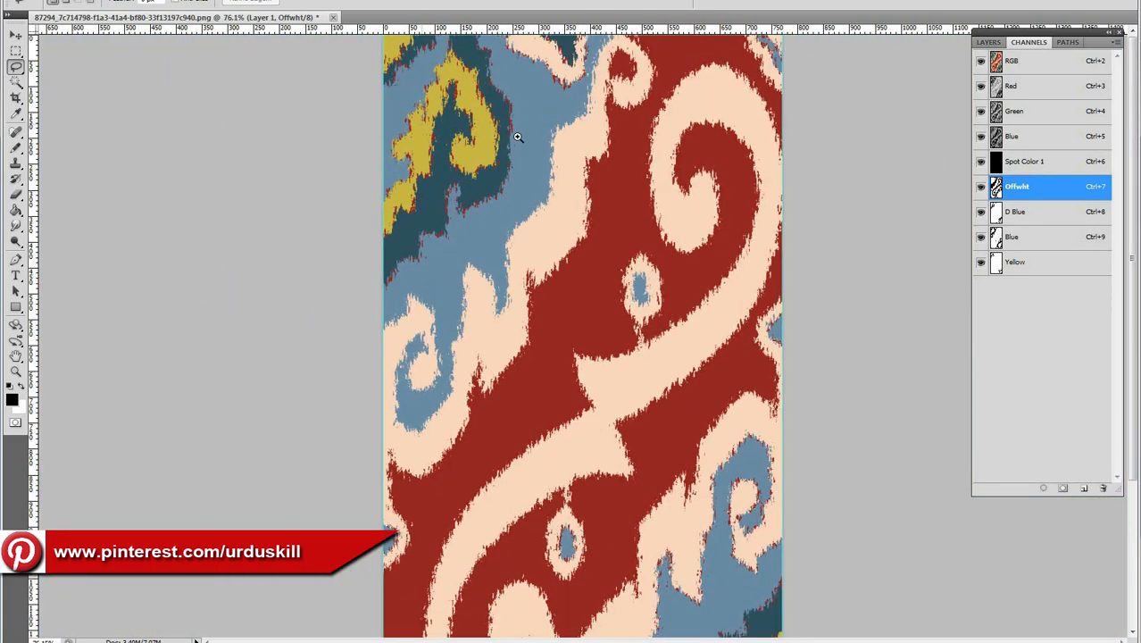
{"action": "left_click", "coordinate": [411, 139], "text": "ctrl"}
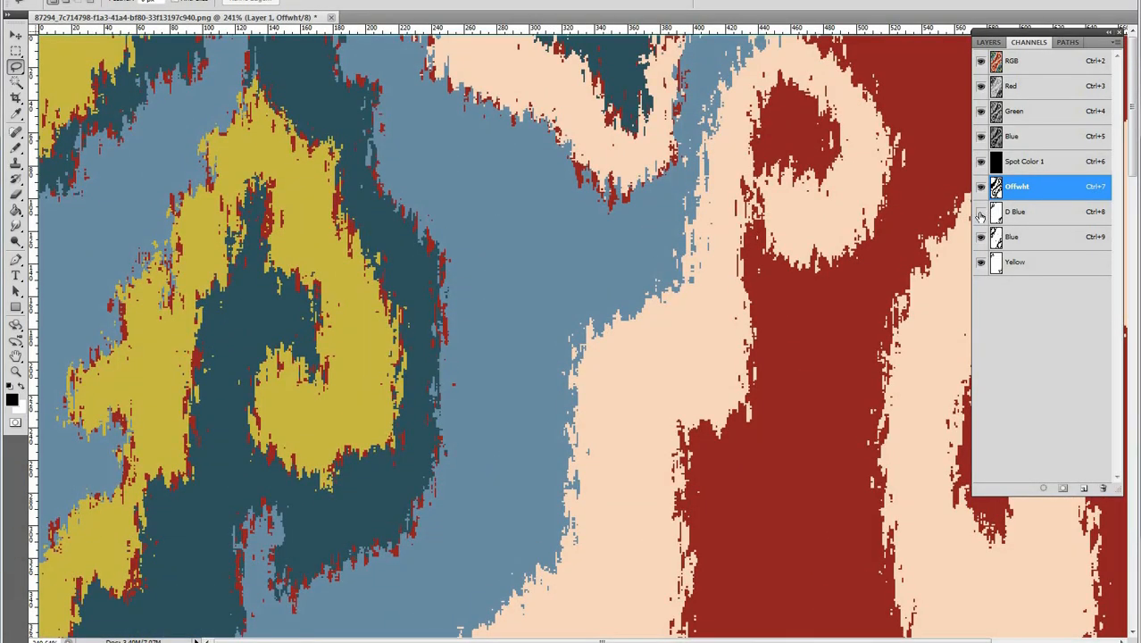
{"action": "left_click", "coordinate": [982, 213]}
{"action": "left_click", "coordinate": [1015, 215]}
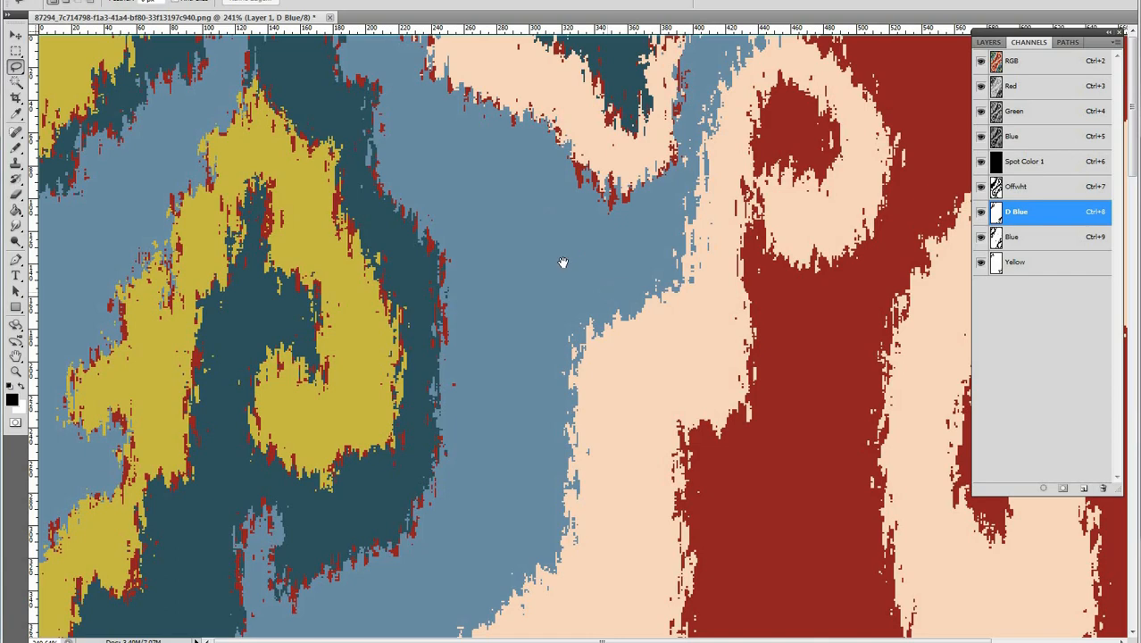
In the D Blue channel, lasso the dark blue band along the outer side of the yellow spiral, fill it solid, and deselect
{"action": "left_click", "coordinate": [379, 195], "text": "alt"}
{"action": "left_click_drag", "start_coordinate": [545, 59], "coordinate": [670, 360]}
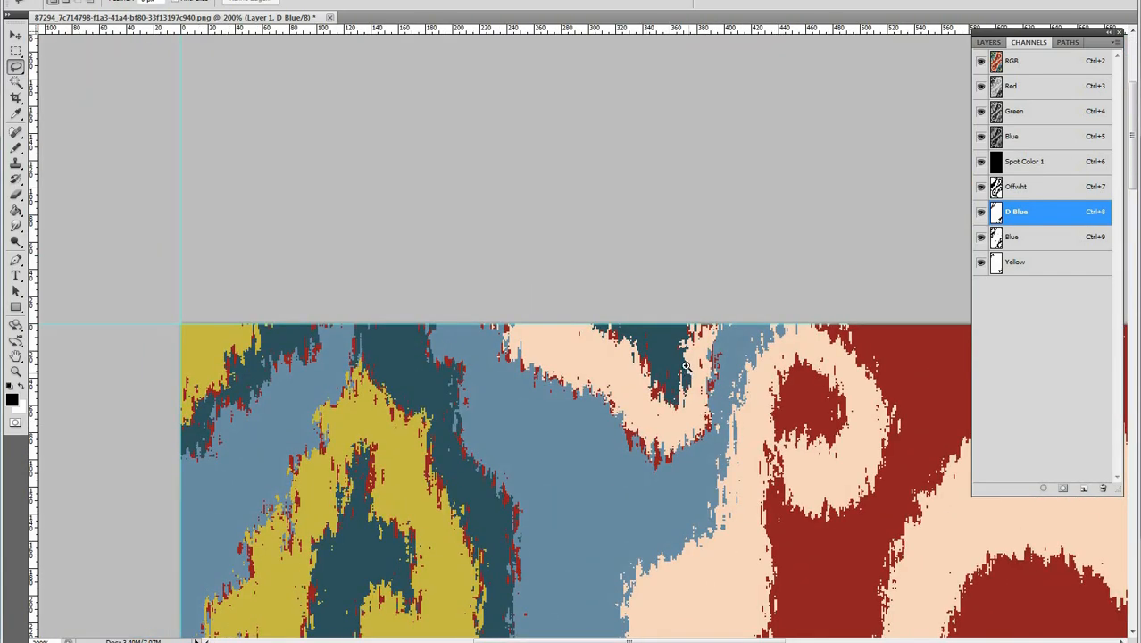
{"action": "left_click", "coordinate": [688, 370]}
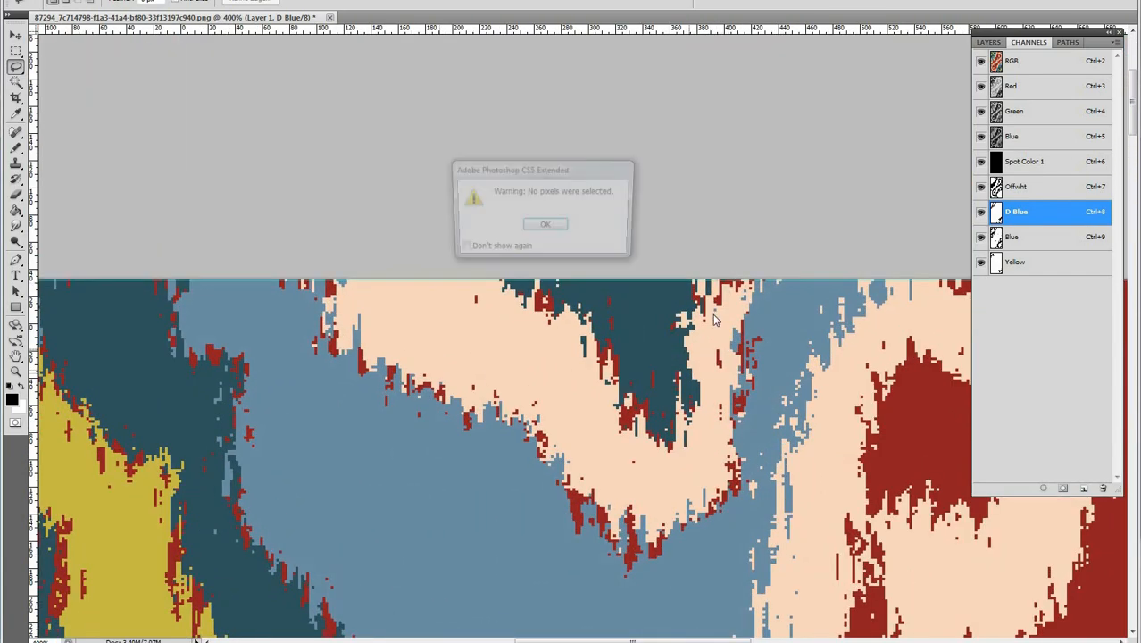
{"action": "key", "text": "Return"}
{"action": "left_click_drag", "start_coordinate": [359, 415], "coordinate": [644, 183]}
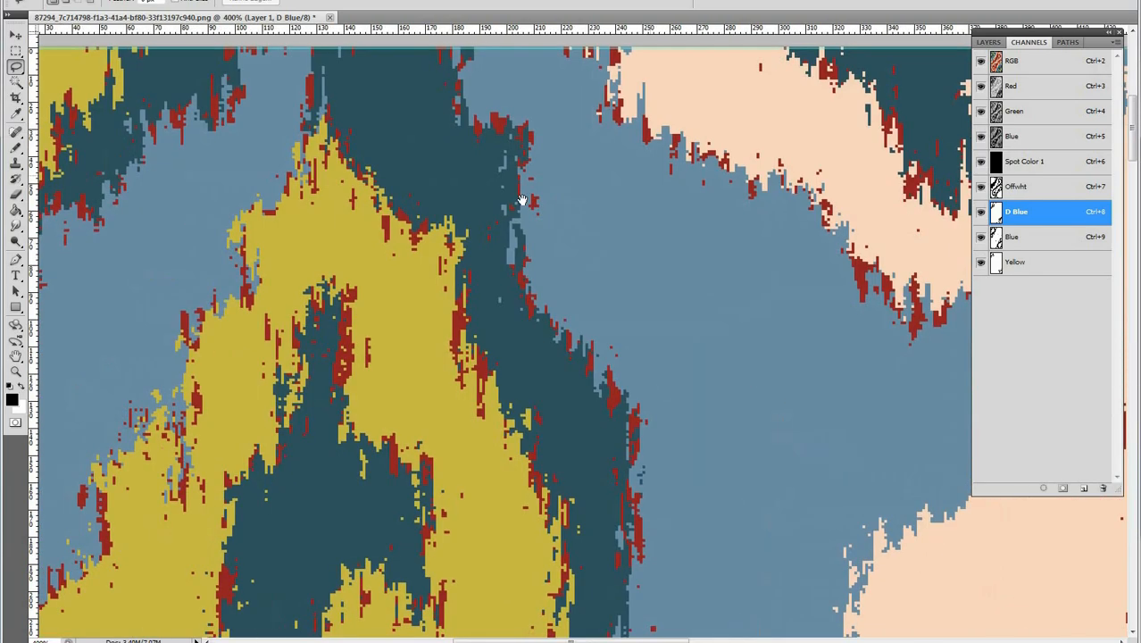
{"action": "left_click", "coordinate": [521, 184], "text": "alt"}
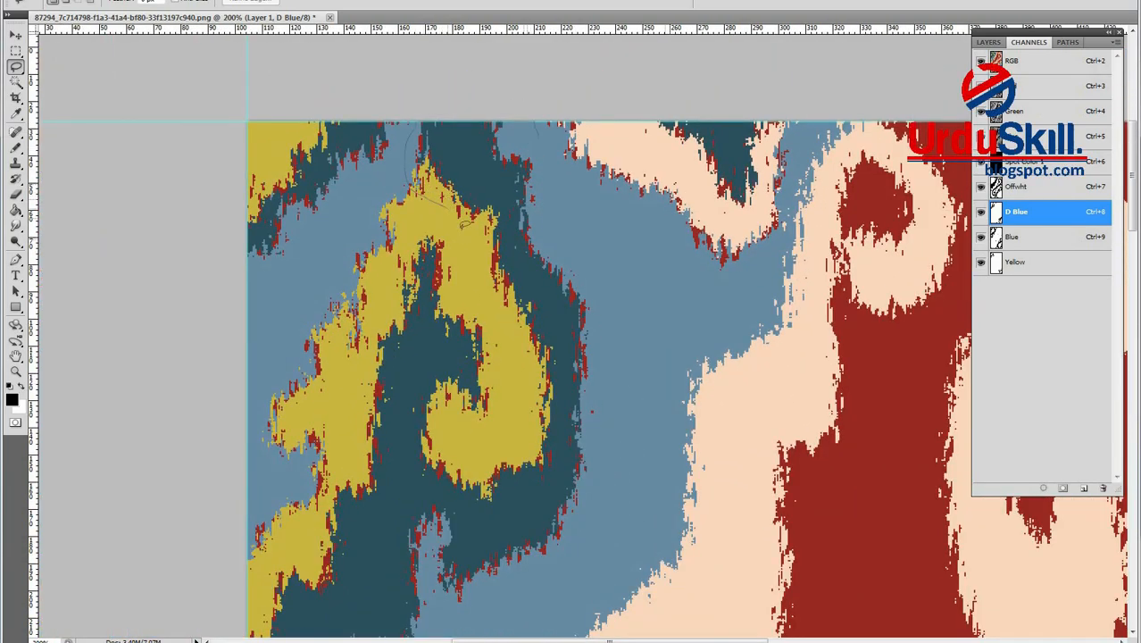
{"action": "mouse_move", "coordinate": [483, 413]}
{"action": "left_mouse_down"}
{"action": "mouse_move", "coordinate": [586, 357]}
{"action": "mouse_move", "coordinate": [568, 185]}
{"action": "mouse_move", "coordinate": [531, 107]}
{"action": "left_mouse_up"}
{"action": "key", "text": "alt+Delete"}
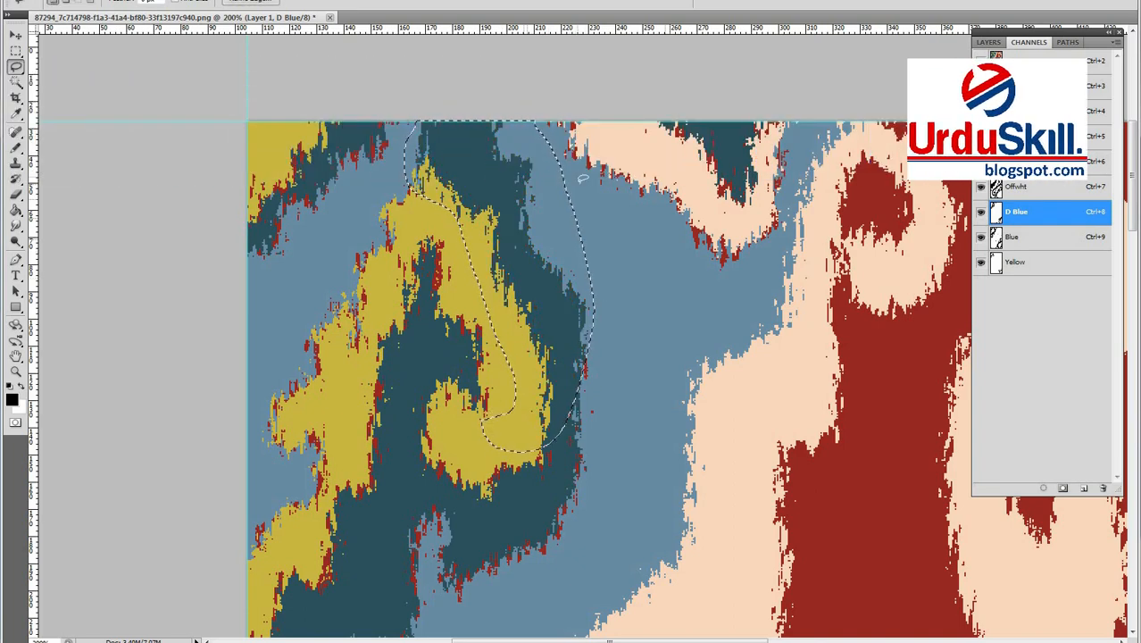
{"action": "key", "text": "ctrl+d"}
Lasso the rest of the yellow spiral and the stepped dark blue edge below it, fill them in D Blue, and deselect
{"action": "left_click_drag", "start_coordinate": [580, 279], "coordinate": [591, 224]}
{"action": "mouse_move", "coordinate": [429, 166]}
{"action": "left_mouse_down"}
{"action": "mouse_move", "coordinate": [455, 109]}
{"action": "mouse_move", "coordinate": [306, 255]}
{"action": "mouse_move", "coordinate": [266, 351]}
{"action": "left_mouse_up"}
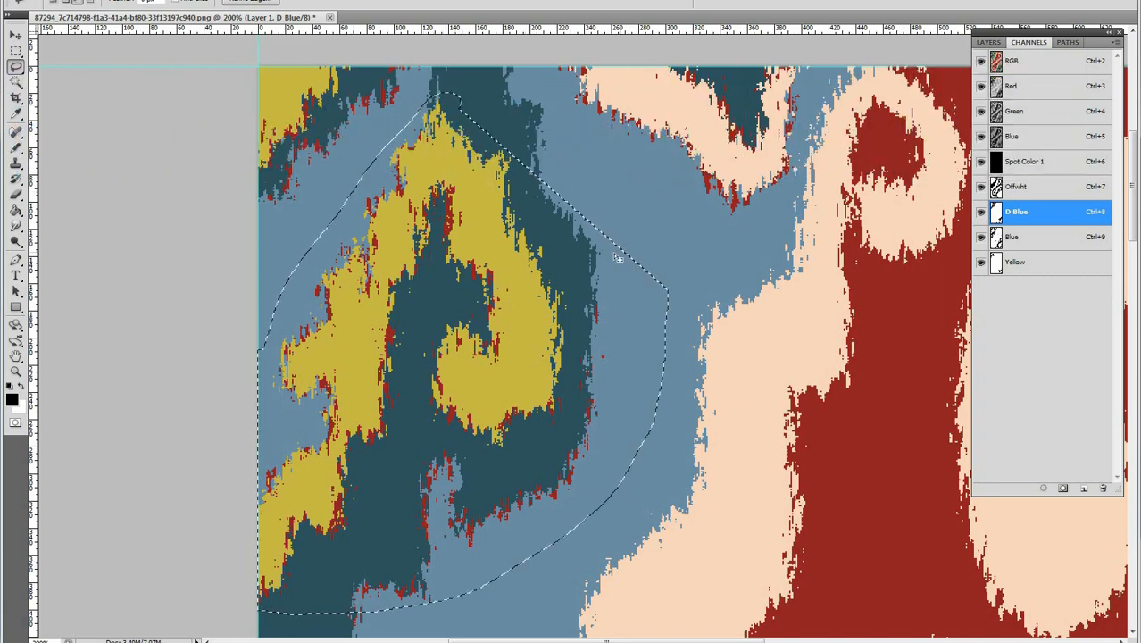
{"action": "key", "text": "alt+Delete"}
{"action": "left_click_drag", "start_coordinate": [429, 530], "coordinate": [462, 326]}
{"action": "left_click_drag", "start_coordinate": [511, 372], "coordinate": [554, 311]}
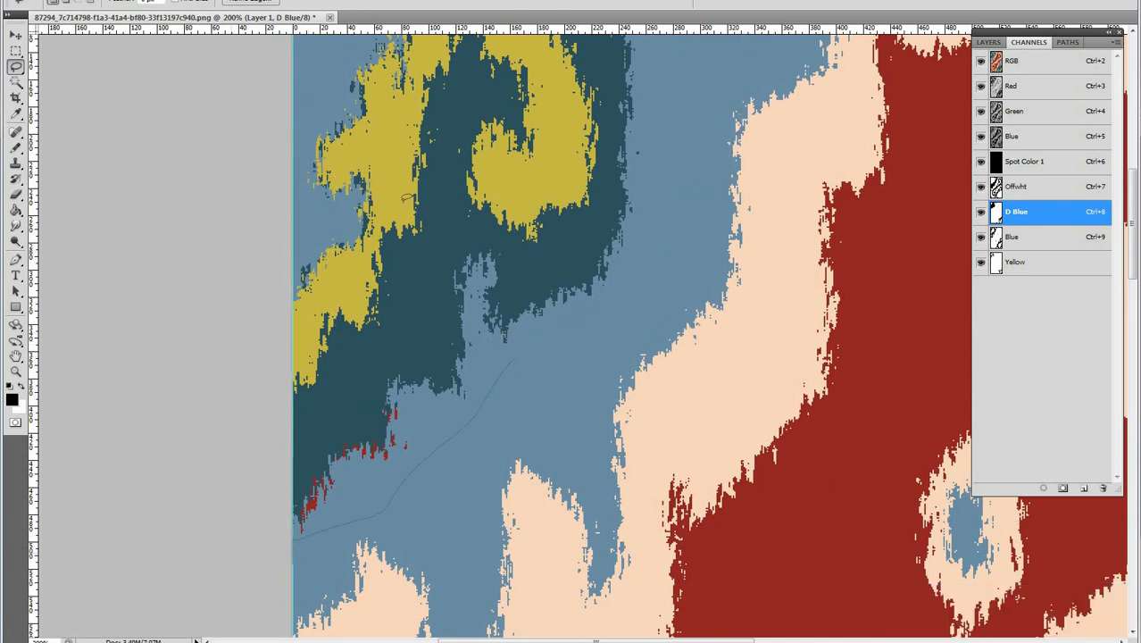
{"action": "key", "text": "ctrl+d"}
Lasso the yellow and dark blue motif in the repeat's upper left corner, fill it in D Blue, and deselect
{"action": "scroll", "coordinate": [459, 312], "scroll_direction": "down", "scroll_amount": 3}
{"action": "left_click_drag", "start_coordinate": [462, 97], "coordinate": [474, 336]}
{"action": "scroll", "coordinate": [474, 338], "scroll_direction": "up", "scroll_amount": 4}
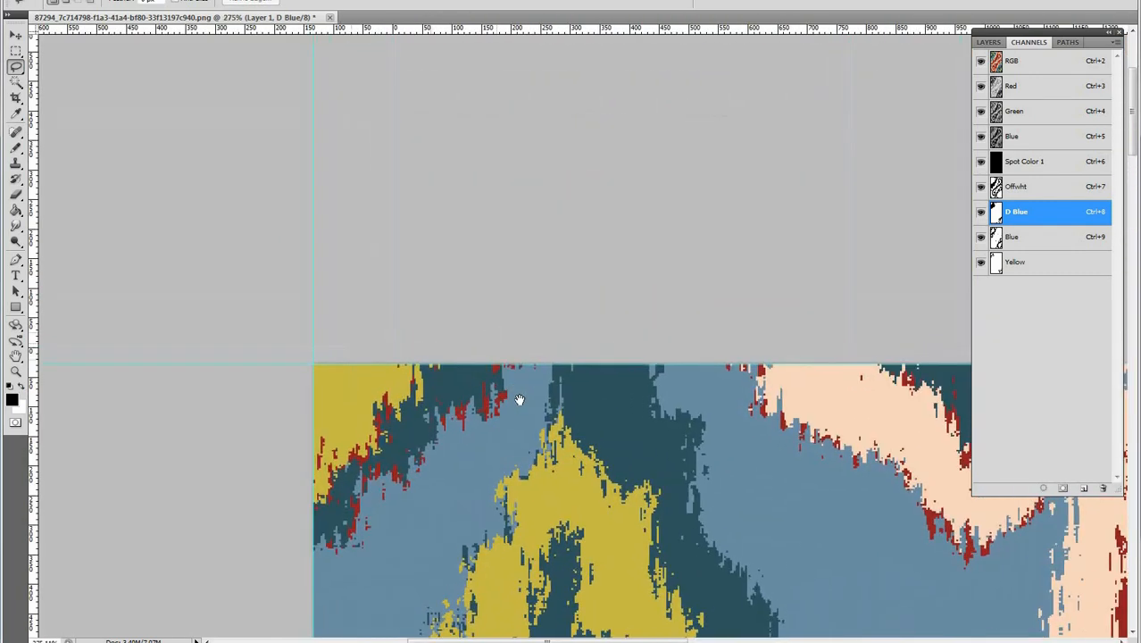
{"action": "left_click_drag", "start_coordinate": [518, 399], "coordinate": [516, 315]}
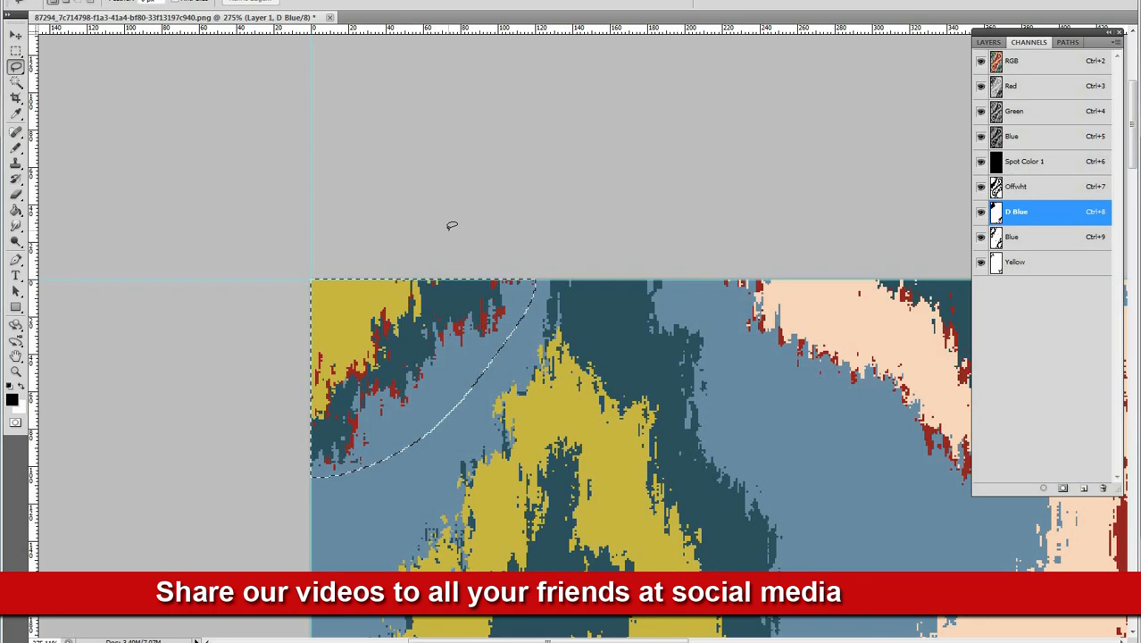
{"action": "key", "text": "ctrl+d"}
{"action": "scroll", "coordinate": [500, 373], "scroll_direction": "down", "scroll_amount": 1}
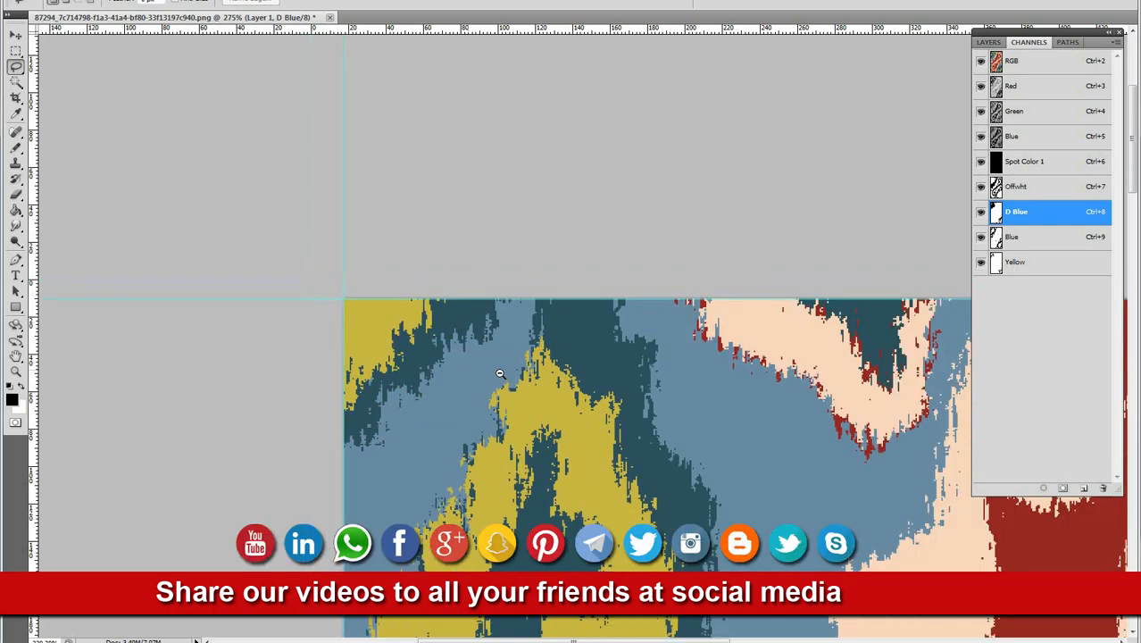
In the Offwht channel, lasso the off-white V shape and its dark blue center at the repeat's top edge, fill it, and deselect
{"action": "scroll", "coordinate": [500, 373], "scroll_direction": "down", "scroll_amount": 2}
{"action": "mouse_move", "coordinate": [772, 318]}
{"action": "left_mouse_down"}
{"action": "mouse_move", "coordinate": [619, 224]}
{"action": "mouse_move", "coordinate": [609, 286]}
{"action": "mouse_move", "coordinate": [626, 225]}
{"action": "left_mouse_up"}
{"action": "scroll", "coordinate": [608, 287], "scroll_direction": "up", "scroll_amount": 4}
{"action": "left_click", "coordinate": [998, 188]}
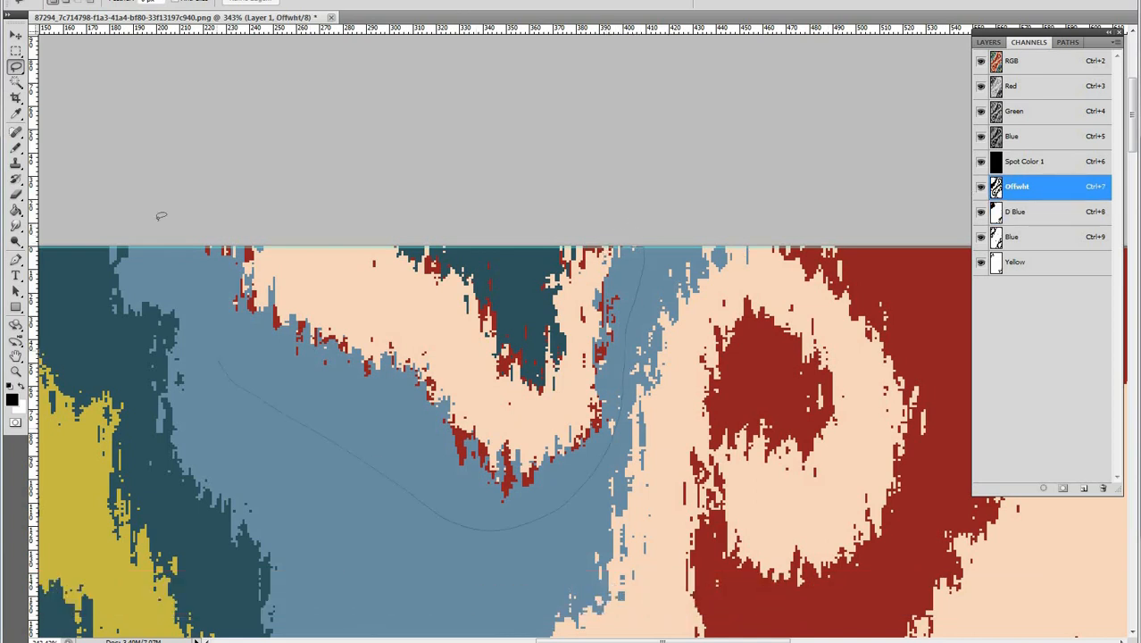
{"action": "left_click_drag", "start_coordinate": [633, 203], "coordinate": [633, 204]}
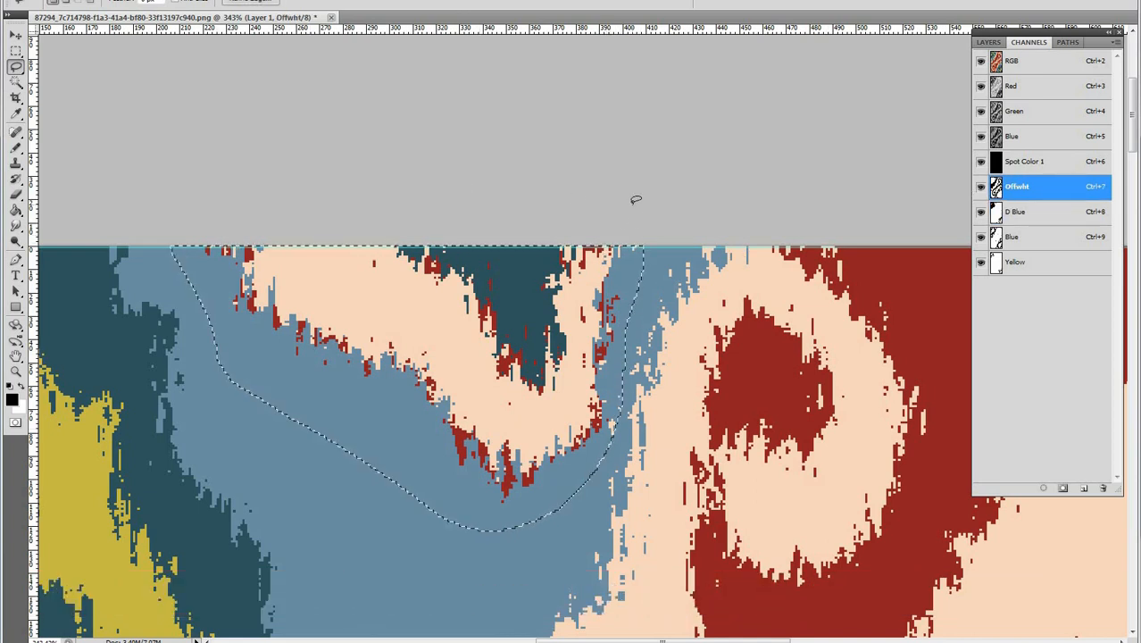
{"action": "key", "text": "alt+BackSpace"}
{"action": "key", "text": "ctrl+d"}
Lasso the blue and off-white fragment in the repeat's upper right corner and fill its gaps in Offwht
{"action": "scroll", "coordinate": [420, 373], "scroll_direction": "down", "scroll_amount": 6}
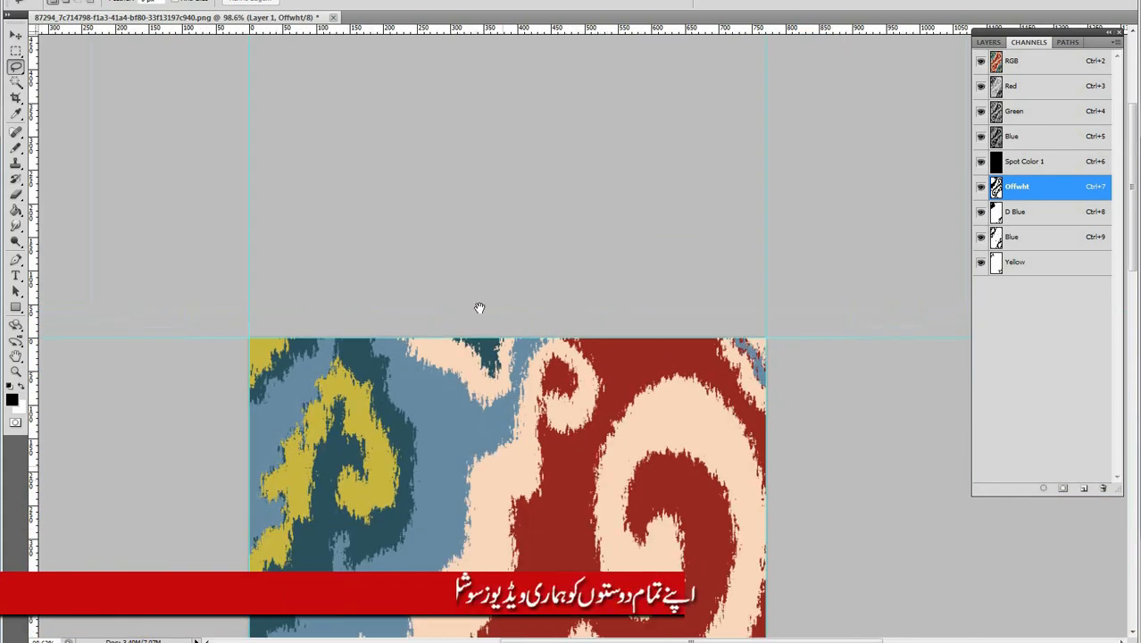
{"action": "left_click_drag", "start_coordinate": [689, 432], "coordinate": [652, 192]}
{"action": "scroll", "coordinate": [652, 192], "scroll_direction": "up", "scroll_amount": 5}
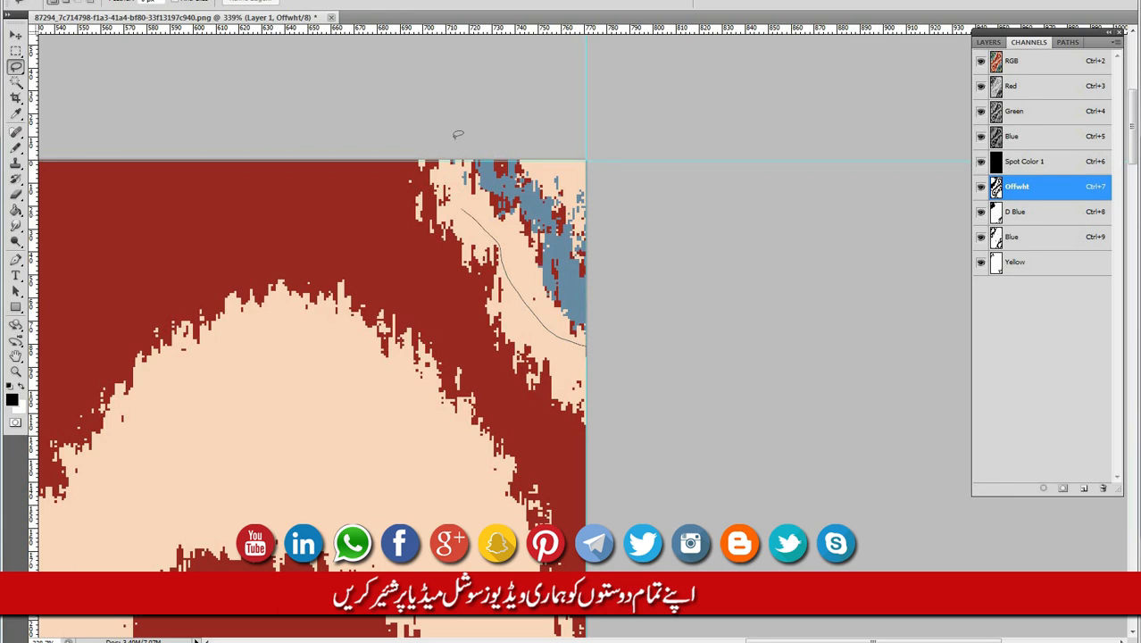
{"action": "left_click_drag", "start_coordinate": [727, 264], "coordinate": [721, 260]}
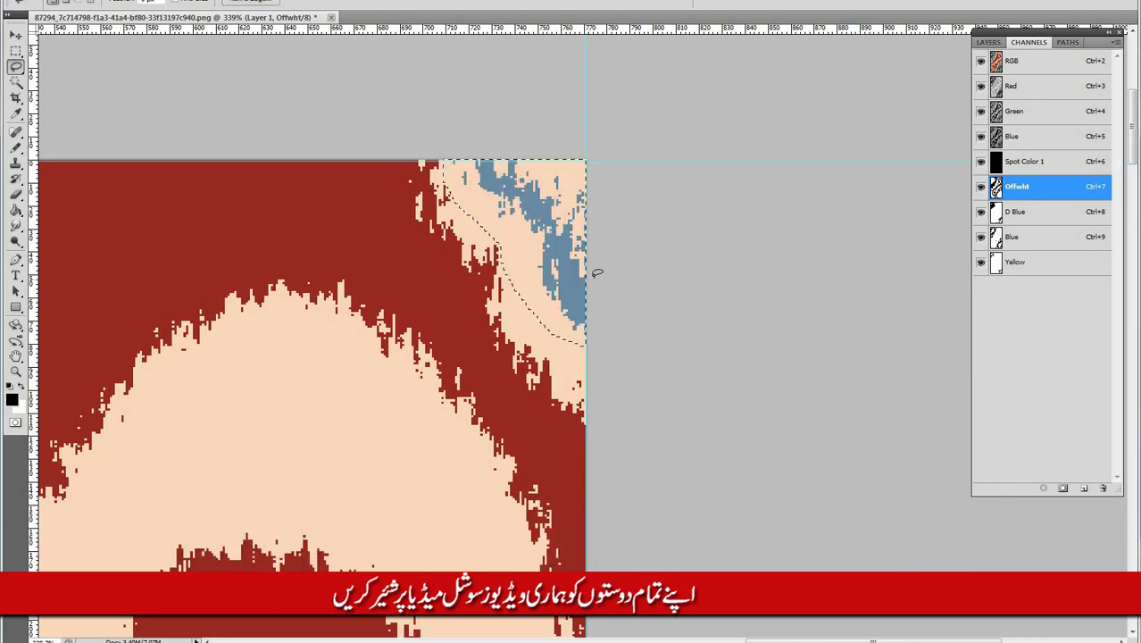
Lasso the boundary around the blue half oval at the repeat's left edge and fill it in Offwht
{"action": "scroll", "coordinate": [385, 318], "scroll_direction": "down", "scroll_amount": 7}
{"action": "left_click_drag", "start_coordinate": [301, 532], "coordinate": [342, 381]}
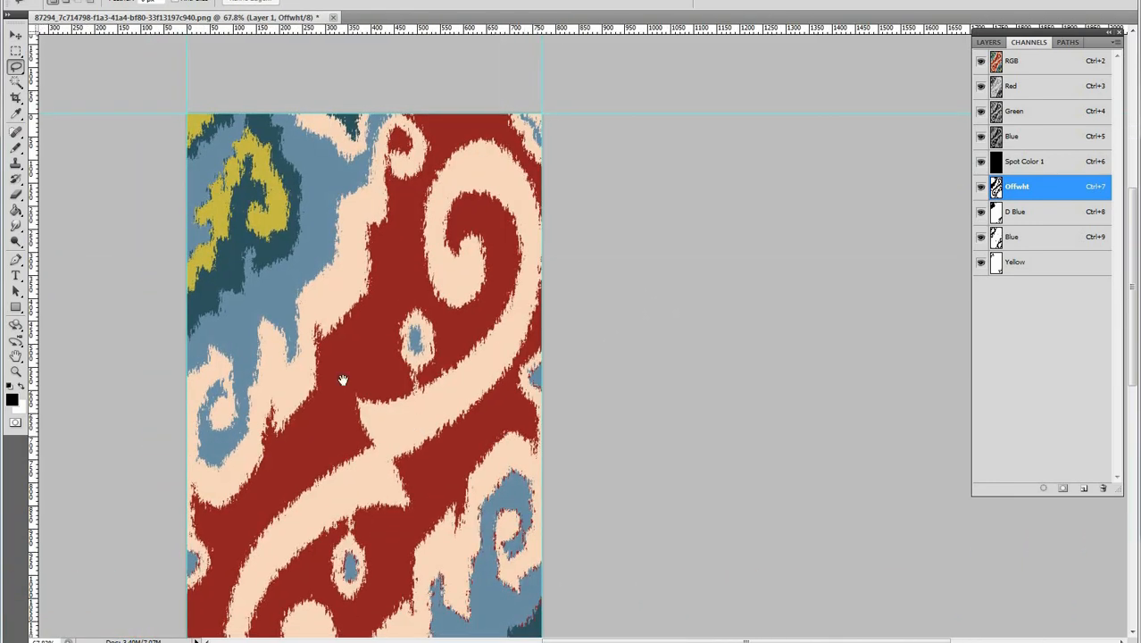
{"action": "left_click_drag", "start_coordinate": [249, 305], "coordinate": [374, 371]}
{"action": "left_click_drag", "start_coordinate": [214, 625], "coordinate": [276, 508]}
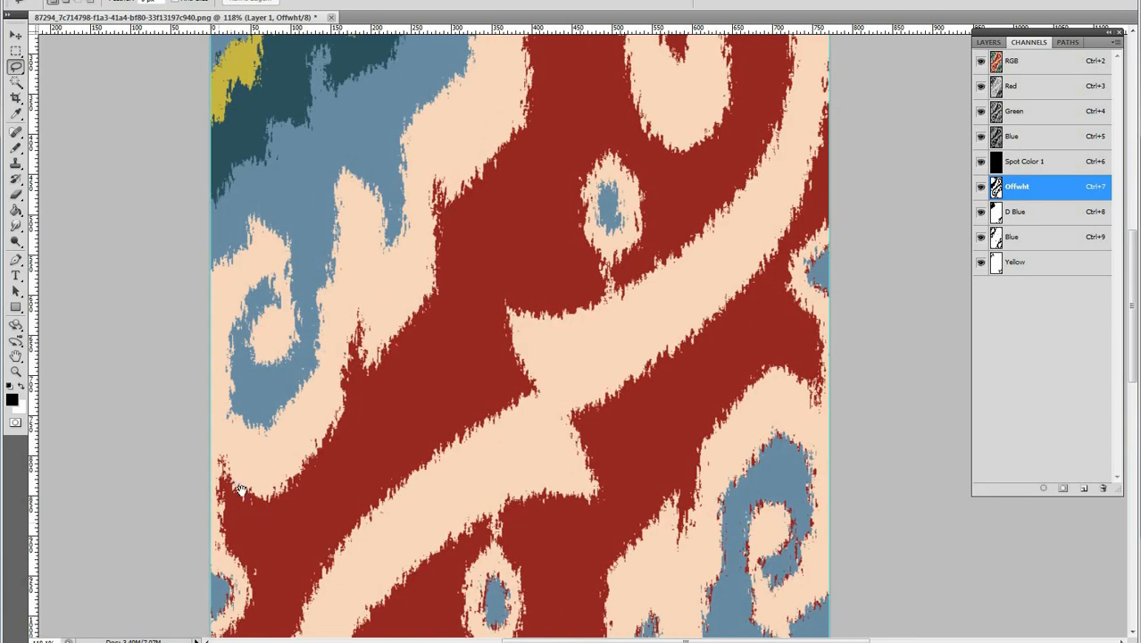
{"action": "scroll", "coordinate": [213, 603], "scroll_direction": "up", "scroll_amount": 2}
{"action": "left_click_drag", "start_coordinate": [213, 604], "coordinate": [220, 358]}
{"action": "scroll", "coordinate": [218, 356], "scroll_direction": "up", "scroll_amount": 5}
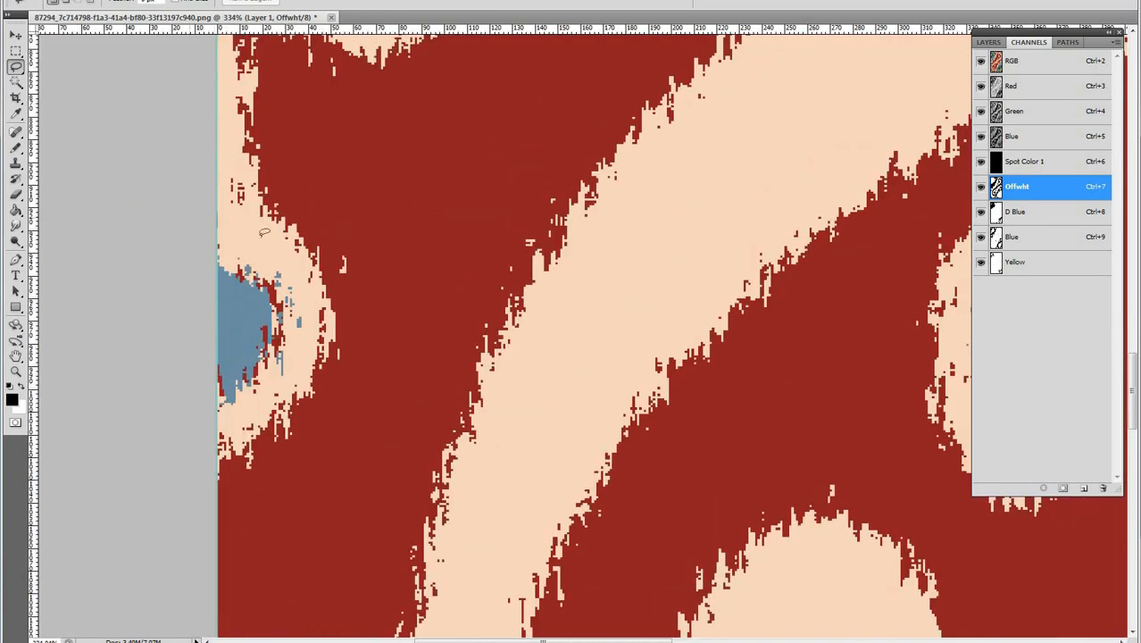
{"action": "mouse_move", "coordinate": [311, 314]}
{"action": "left_mouse_down"}
{"action": "mouse_move", "coordinate": [239, 418]}
{"action": "mouse_move", "coordinate": [162, 301]}
{"action": "mouse_move", "coordinate": [203, 218]}
{"action": "left_mouse_up"}
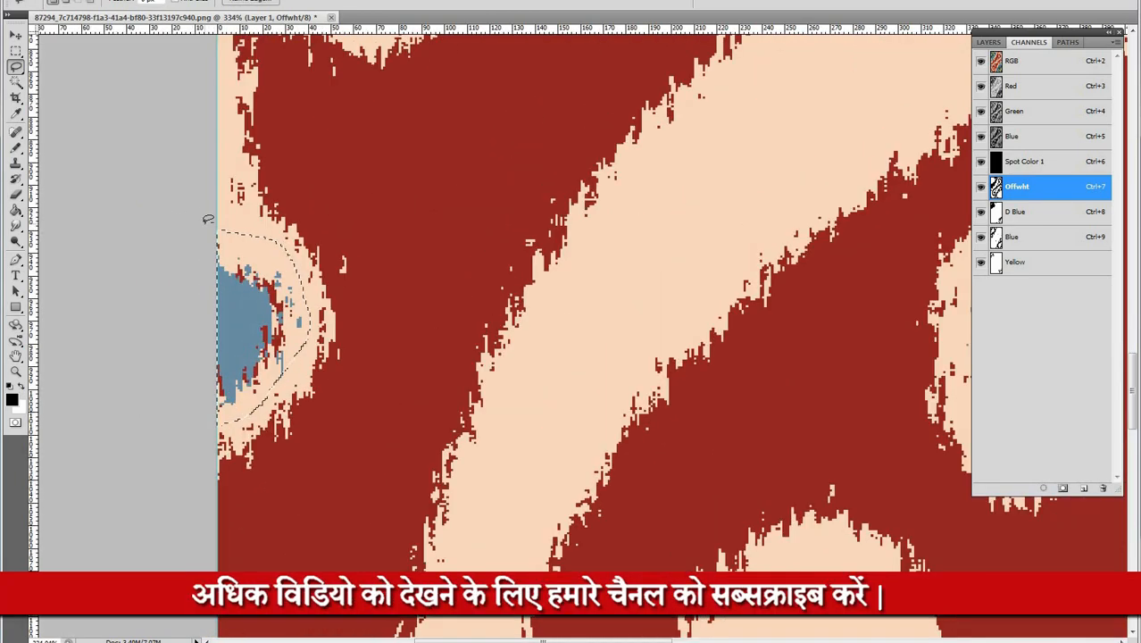
{"action": "scroll", "coordinate": [407, 319], "scroll_direction": "down", "scroll_amount": 10}
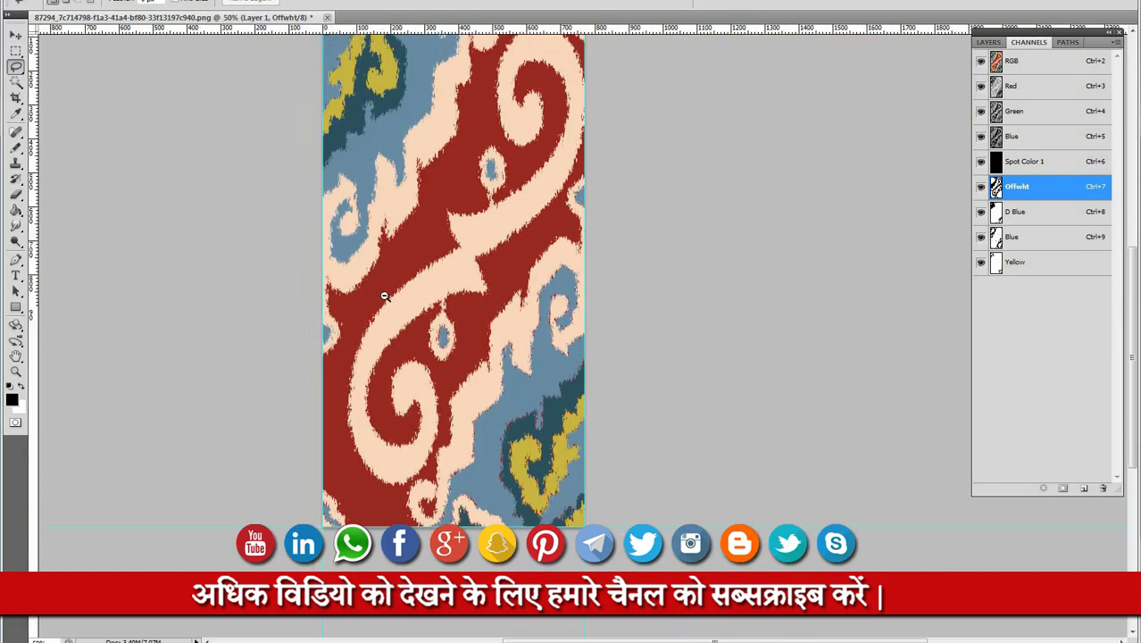
Lasso the edge around the blue center of the small oval above the lower scroll and fill it in Offwht
{"action": "scroll", "coordinate": [473, 209], "scroll_direction": "up", "scroll_amount": 3}
{"action": "scroll", "coordinate": [473, 214], "scroll_direction": "down", "scroll_amount": 2}
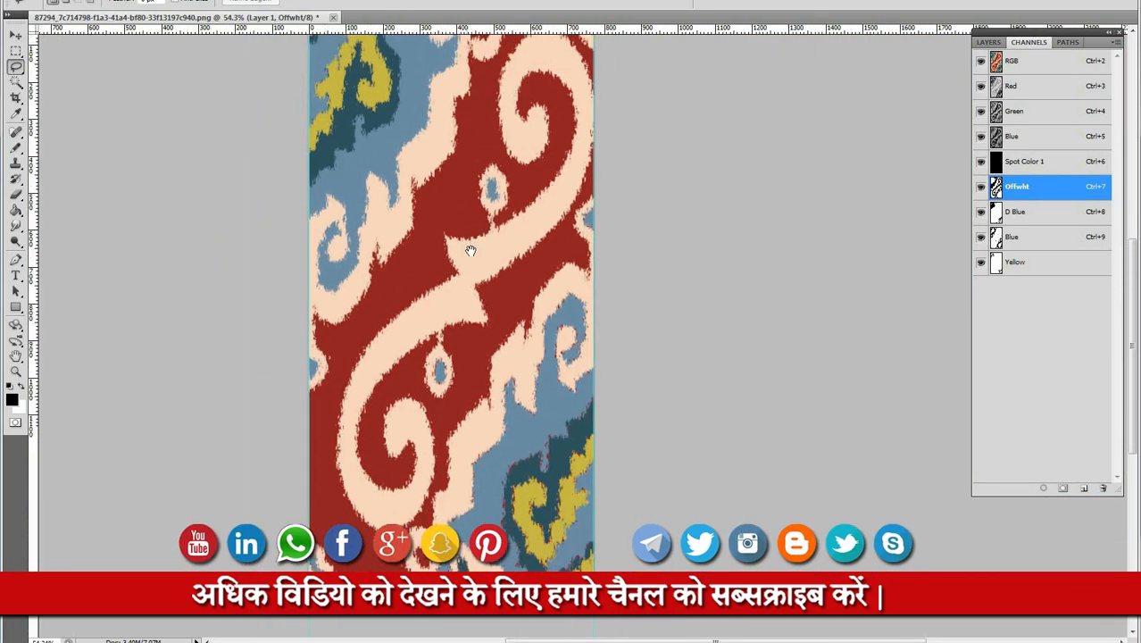
{"action": "left_click_drag", "start_coordinate": [469, 248], "coordinate": [470, 163]}
{"action": "scroll", "coordinate": [554, 372], "scroll_direction": "up", "scroll_amount": 2}
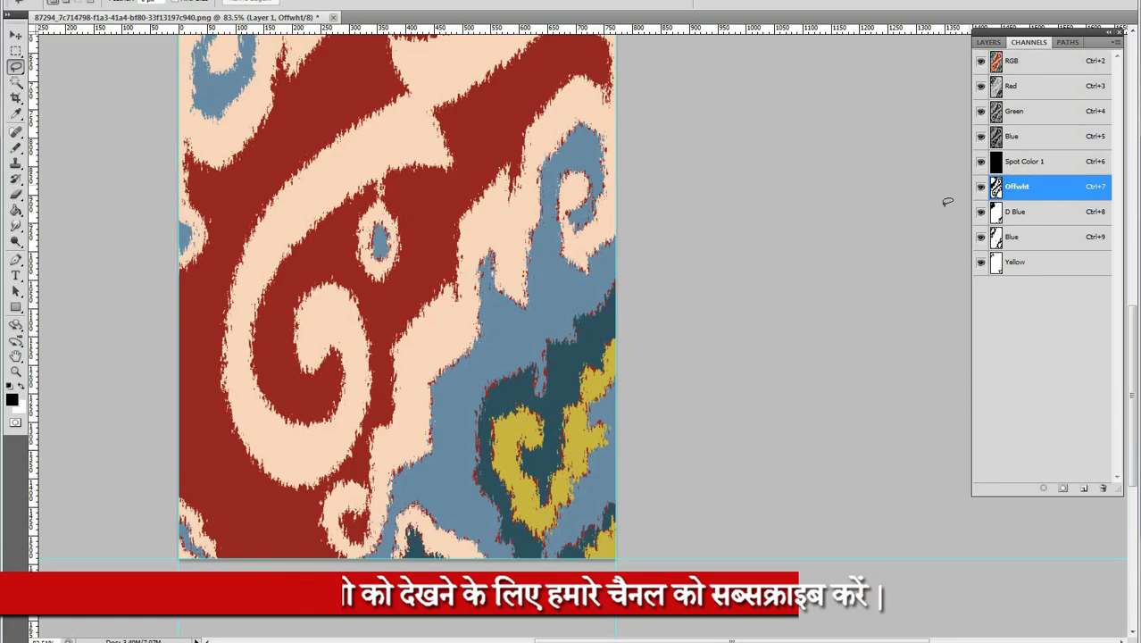
{"action": "scroll", "coordinate": [410, 208], "scroll_direction": "up", "scroll_amount": 8}
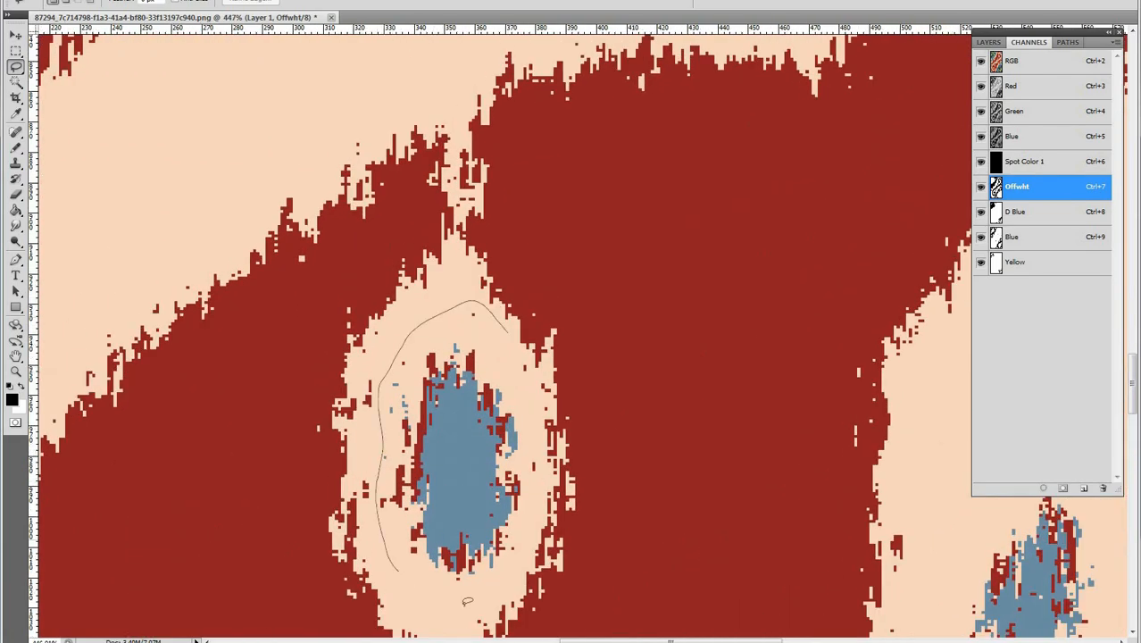
{"action": "left_click_drag", "start_coordinate": [530, 396], "coordinate": [507, 333]}
{"action": "key", "text": "Delete"}
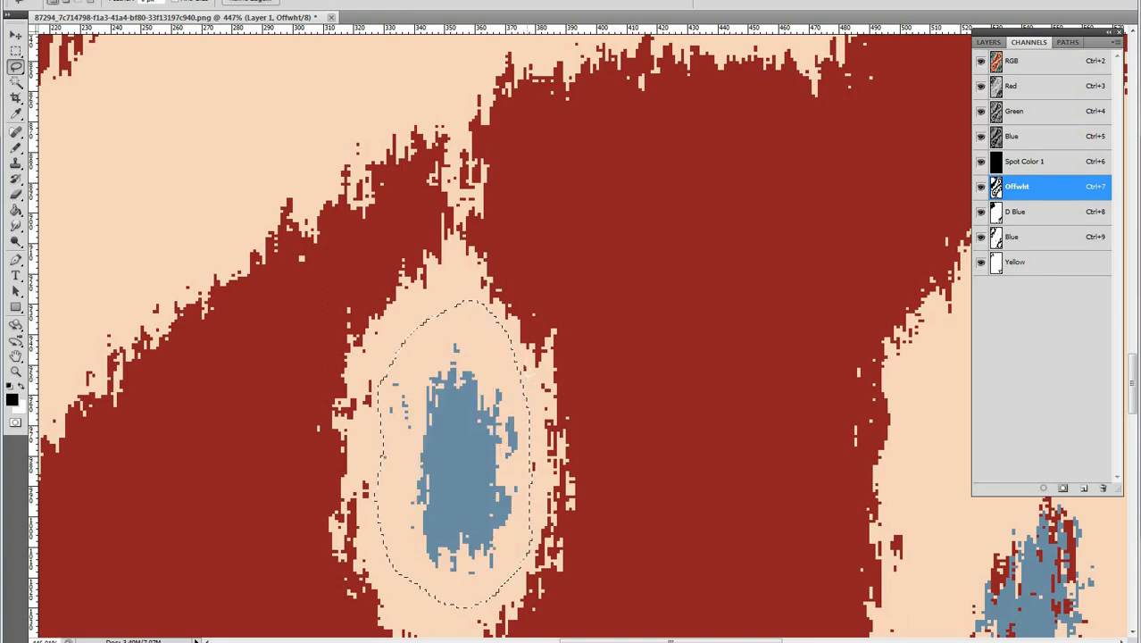
{"action": "scroll", "coordinate": [356, 339], "scroll_direction": "down", "scroll_amount": 10}
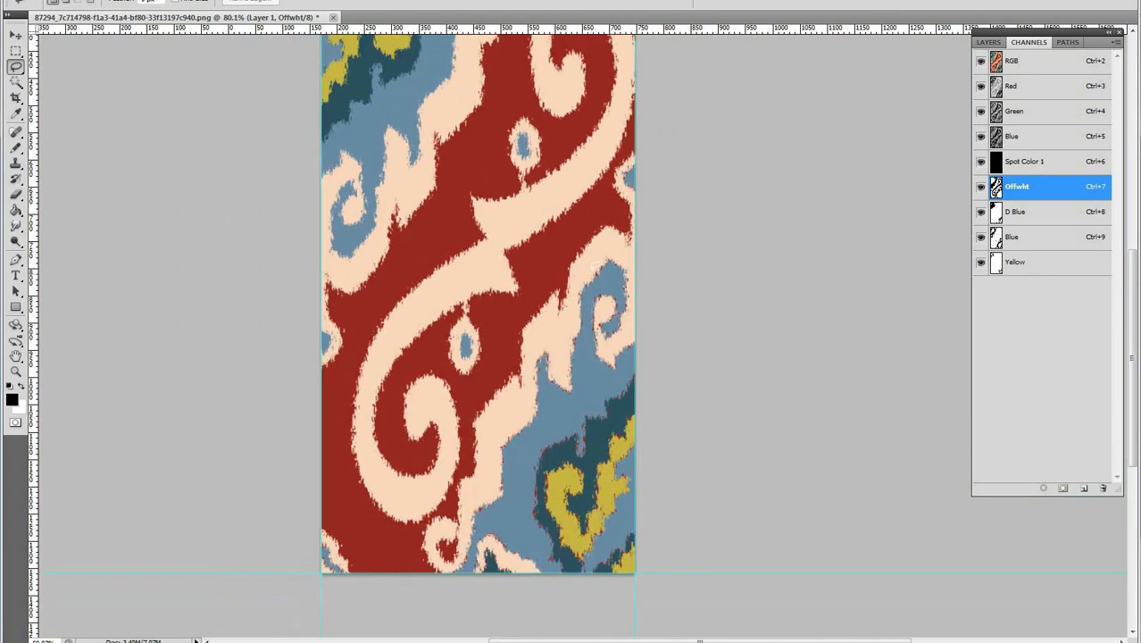
Hide Spot Color 1, select the Offwht through Yellow channels, and clear the upper part of the repeat's lower right motifs
{"action": "left_click", "coordinate": [980, 164]}
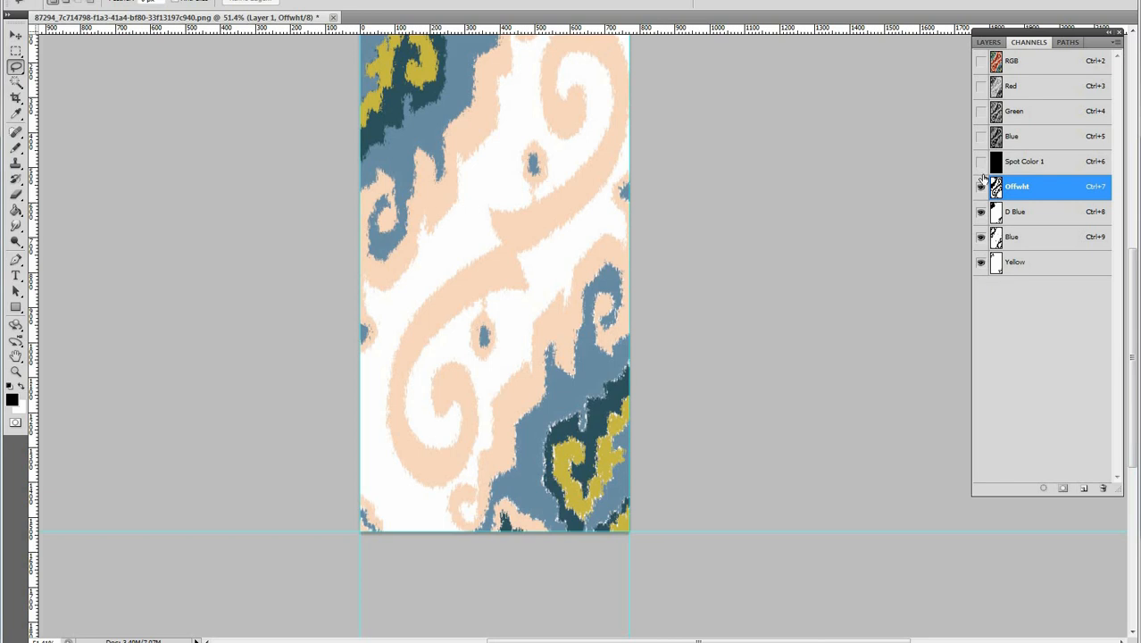
{"action": "left_click", "coordinate": [1025, 262], "text": "shift"}
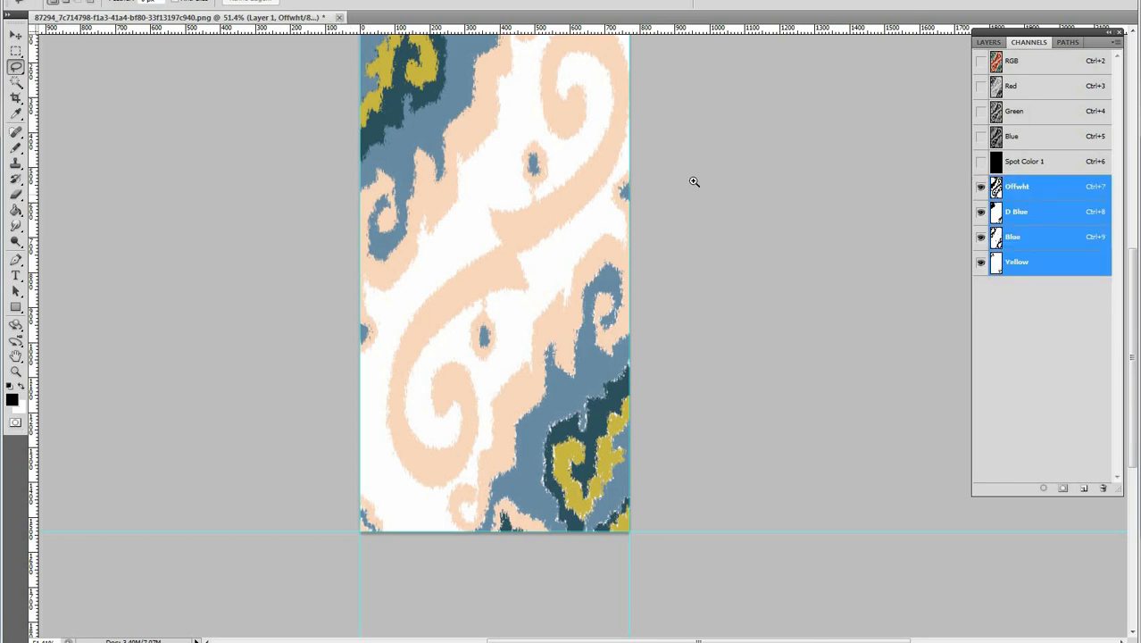
{"action": "scroll", "coordinate": [693, 181], "scroll_direction": "up", "scroll_amount": 3}
{"action": "mouse_move", "coordinate": [525, 270]}
{"action": "left_mouse_down"}
{"action": "mouse_move", "coordinate": [433, 413]}
{"action": "mouse_move", "coordinate": [390, 509]}
{"action": "mouse_move", "coordinate": [781, 365]}
{"action": "left_mouse_up"}
{"action": "key", "text": "Delete"}
Lasso the remaining motifs along the repeat's bottom edge, including the lower left corner fragment, and delete them from the four channels
{"action": "left_click_drag", "start_coordinate": [529, 505], "coordinate": [542, 184]}
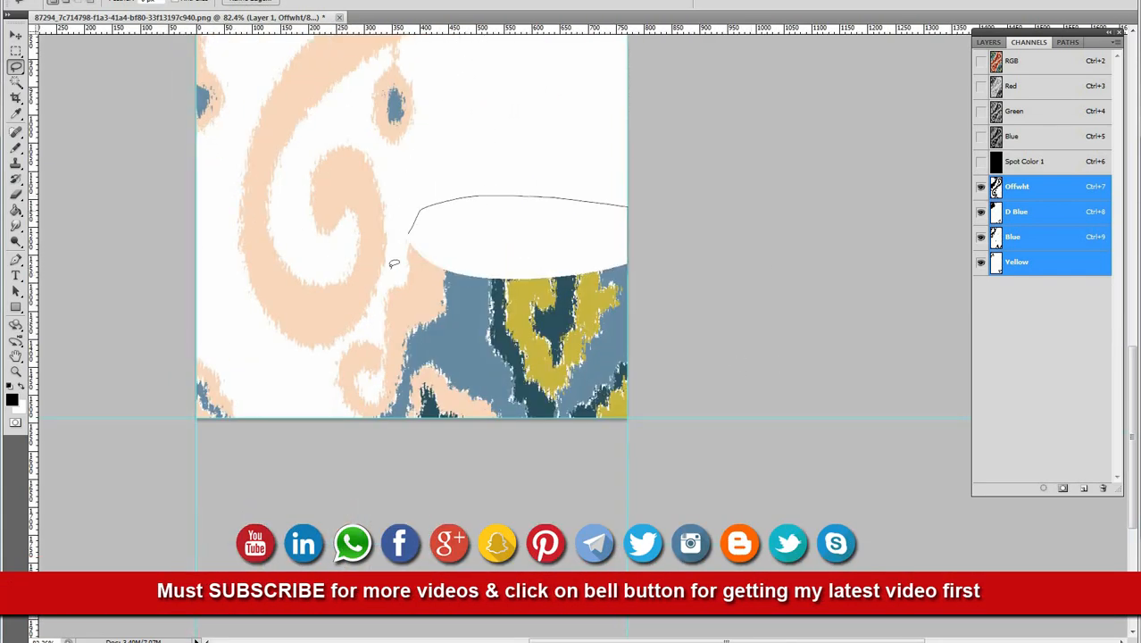
{"action": "mouse_move", "coordinate": [357, 328]}
{"action": "left_mouse_down"}
{"action": "mouse_move", "coordinate": [308, 361]}
{"action": "mouse_move", "coordinate": [90, 436]}
{"action": "left_mouse_up"}
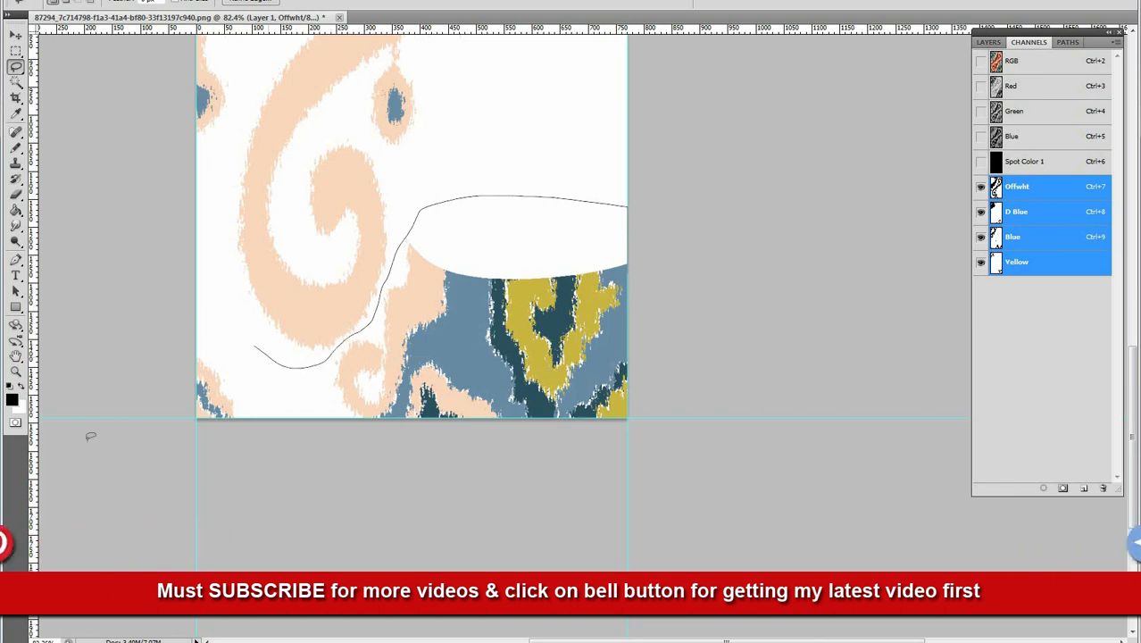
{"action": "left_click_drag", "start_coordinate": [787, 383], "coordinate": [756, 355]}
{"action": "key", "text": "Delete"}
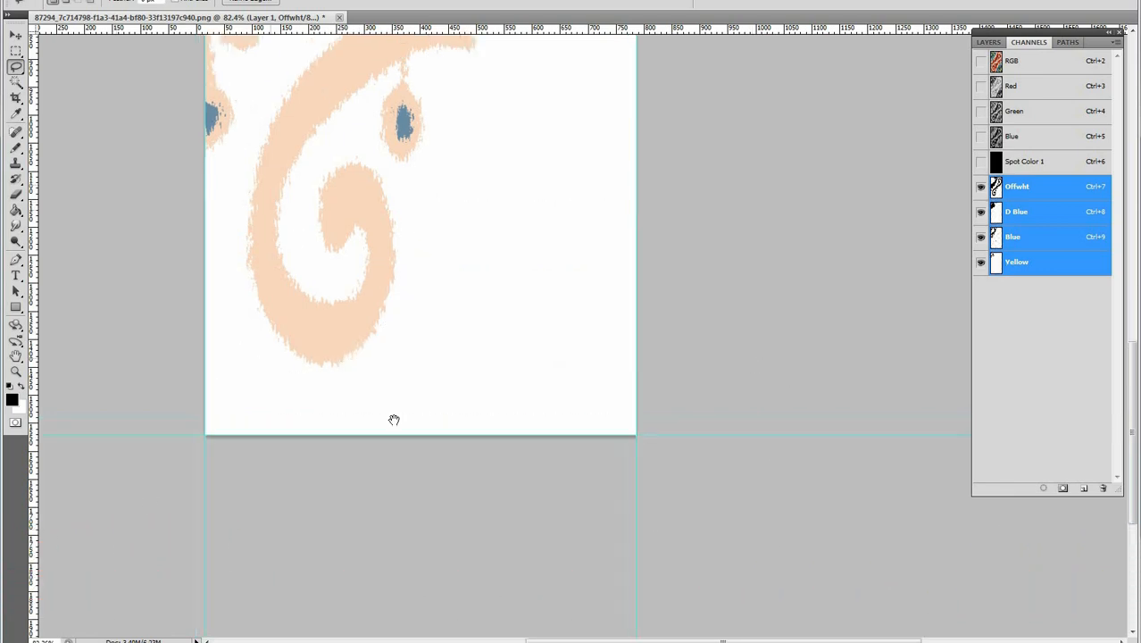
Lasso the motifs in the repeat's upper left part and upper right corner, and subtract the white ground from the selection
{"action": "left_click_drag", "start_coordinate": [224, 139], "coordinate": [405, 521]}
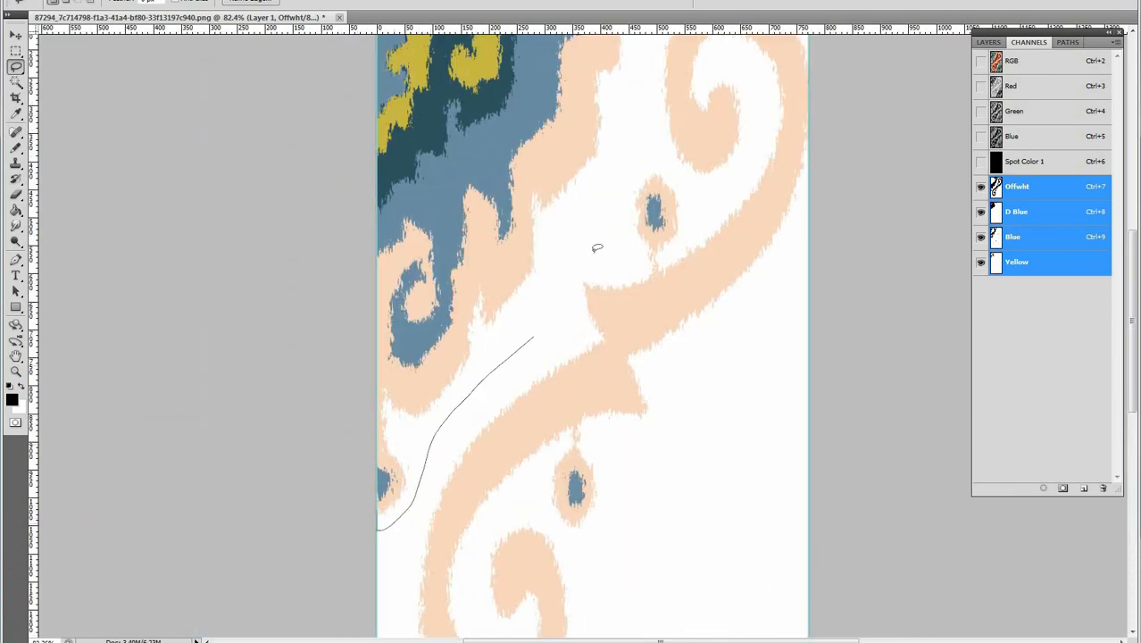
{"action": "left_click_drag", "start_coordinate": [452, 158], "coordinate": [410, 581]}
{"action": "mouse_move", "coordinate": [566, 548]}
{"action": "left_mouse_down"}
{"action": "mouse_move", "coordinate": [641, 402]}
{"action": "mouse_move", "coordinate": [843, 334]}
{"action": "mouse_move", "coordinate": [195, 321]}
{"action": "left_mouse_up"}
{"action": "left_click_drag", "start_coordinate": [277, 419], "coordinate": [366, 506]}
{"action": "scroll", "coordinate": [509, 347], "scroll_direction": "down", "scroll_amount": 2}
{"action": "key", "text": "w"}
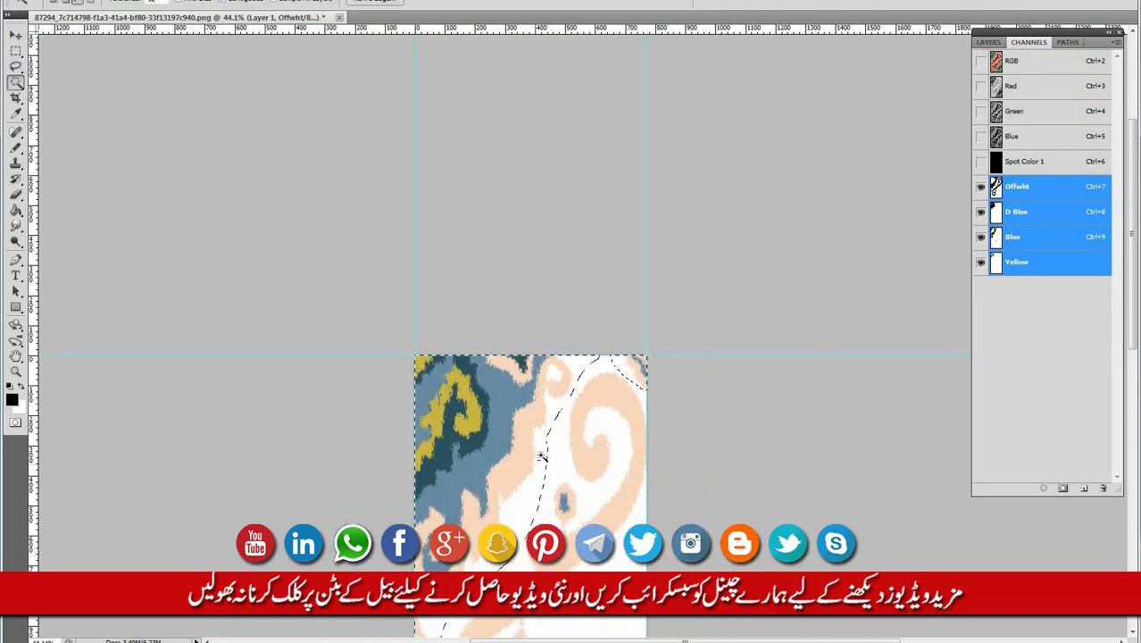
{"action": "left_click", "coordinate": [534, 488], "text": "alt"}
{"action": "left_click_drag", "start_coordinate": [533, 494], "coordinate": [421, 209]}
Place a copy of the selected motifs, rotated 180 degrees, in the repeat's lower right part, show Spot Color 1, and deselect
{"action": "key", "text": "v"}
{"action": "left_click_drag", "start_coordinate": [363, 143], "coordinate": [500, 466]}
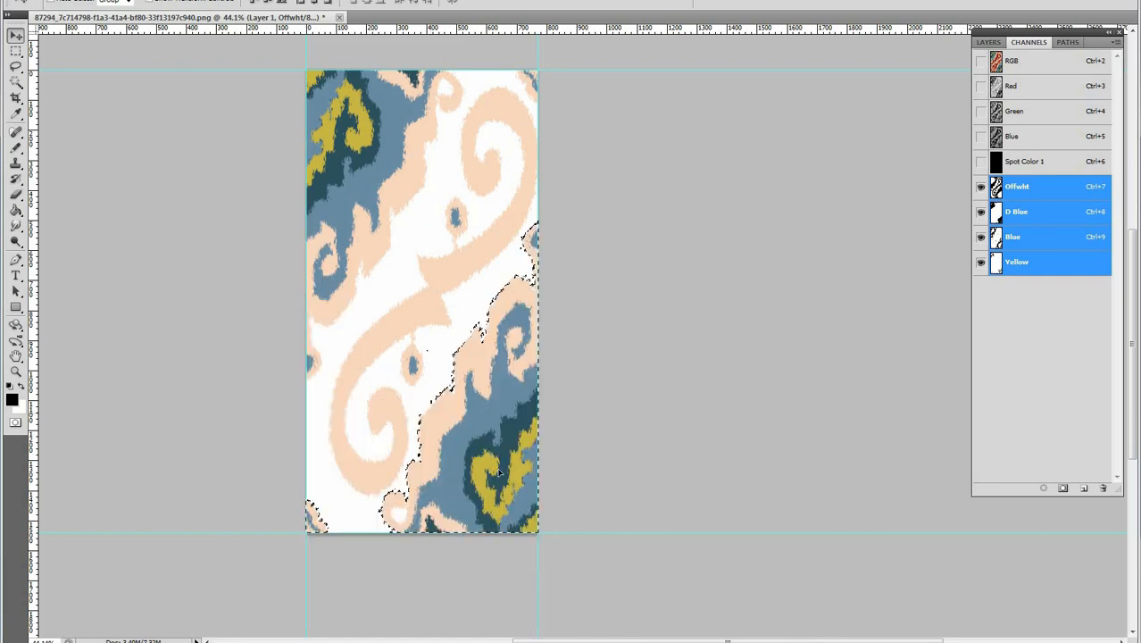
{"action": "left_click", "coordinate": [980, 161]}
{"action": "key", "text": "ctrl+d"}
{"action": "key", "text": "z"}
{"action": "left_click_drag", "start_coordinate": [458, 255], "coordinate": [521, 268]}
{"action": "left_click_drag", "start_coordinate": [403, 316], "coordinate": [577, 484]}
{"action": "left_click_drag", "start_coordinate": [503, 316], "coordinate": [460, 302]}
{"action": "left_click_drag", "start_coordinate": [585, 229], "coordinate": [482, 357]}
{"action": "left_click_drag", "start_coordinate": [540, 443], "coordinate": [520, 302]}
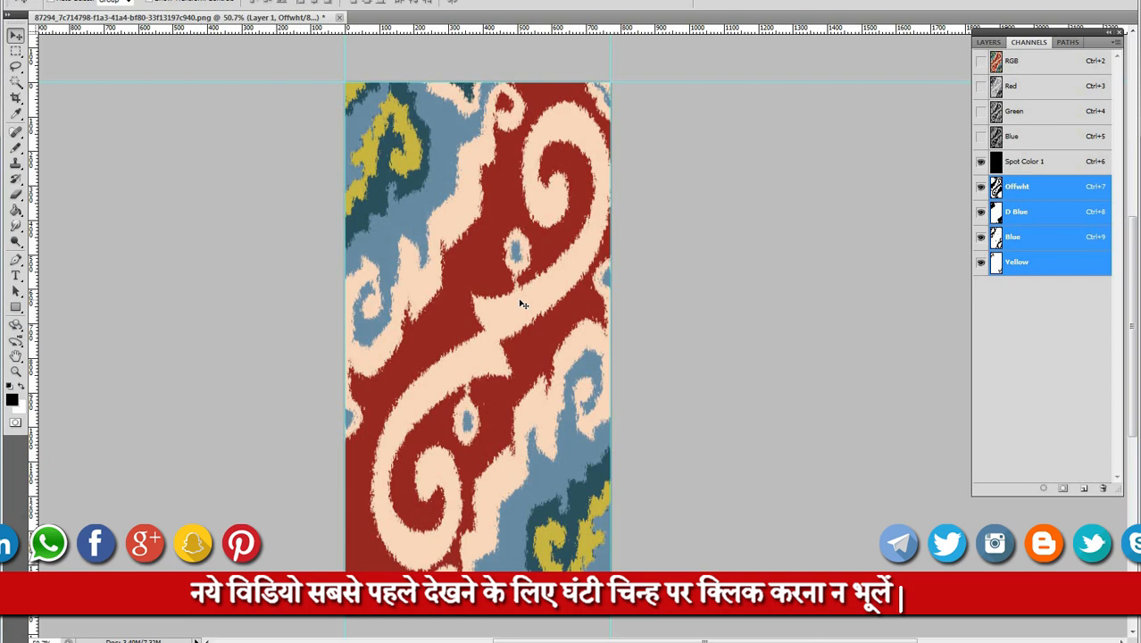
{"action": "key", "text": "ctrl+alt+c"}
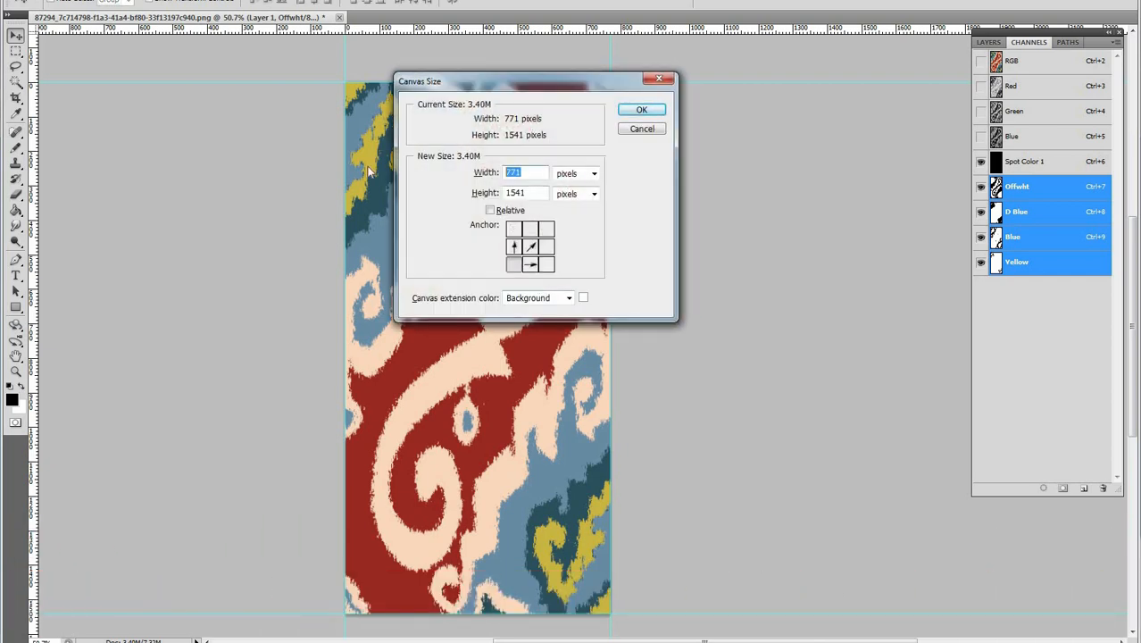
{"action": "type", "text": "200"}
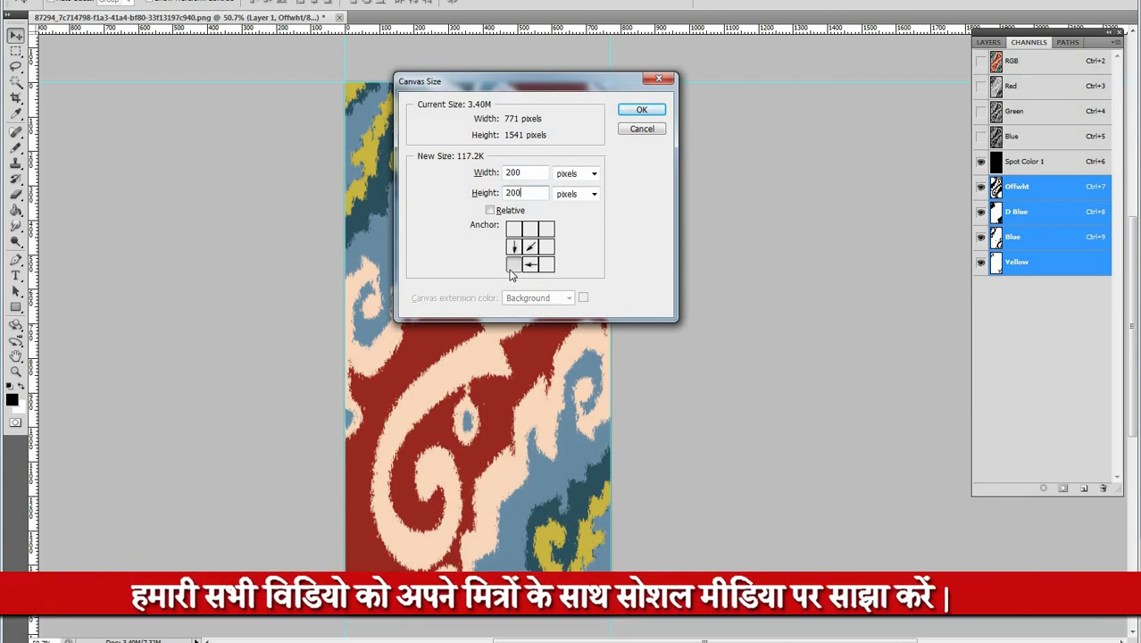
{"action": "left_click", "coordinate": [659, 112]}
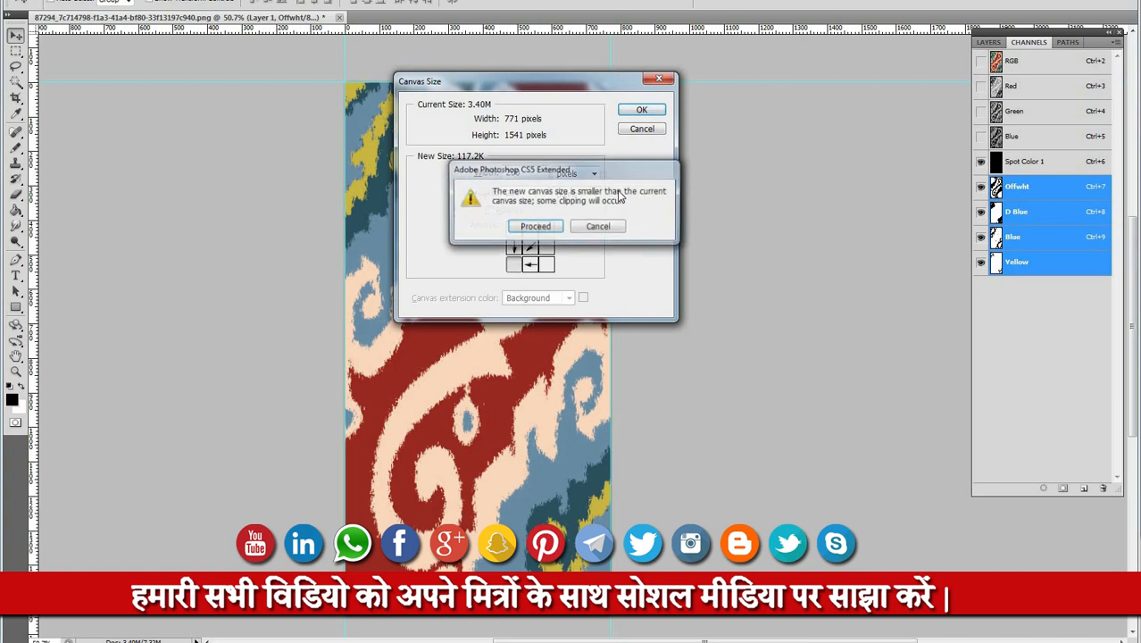
{"action": "left_click", "coordinate": [540, 229]}
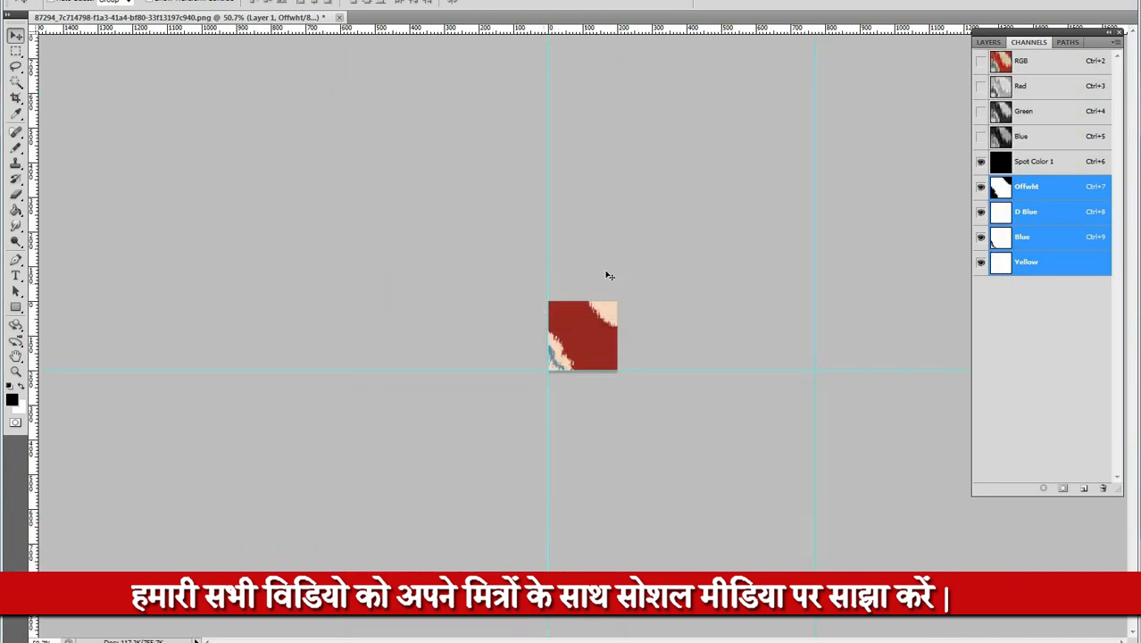
{"action": "key", "text": "ctrl+z"}
Enlarge the canvas to 200 percent width and 200 percent height, anchored at the lower left corner
{"action": "key", "text": "ctrl+alt+c"}
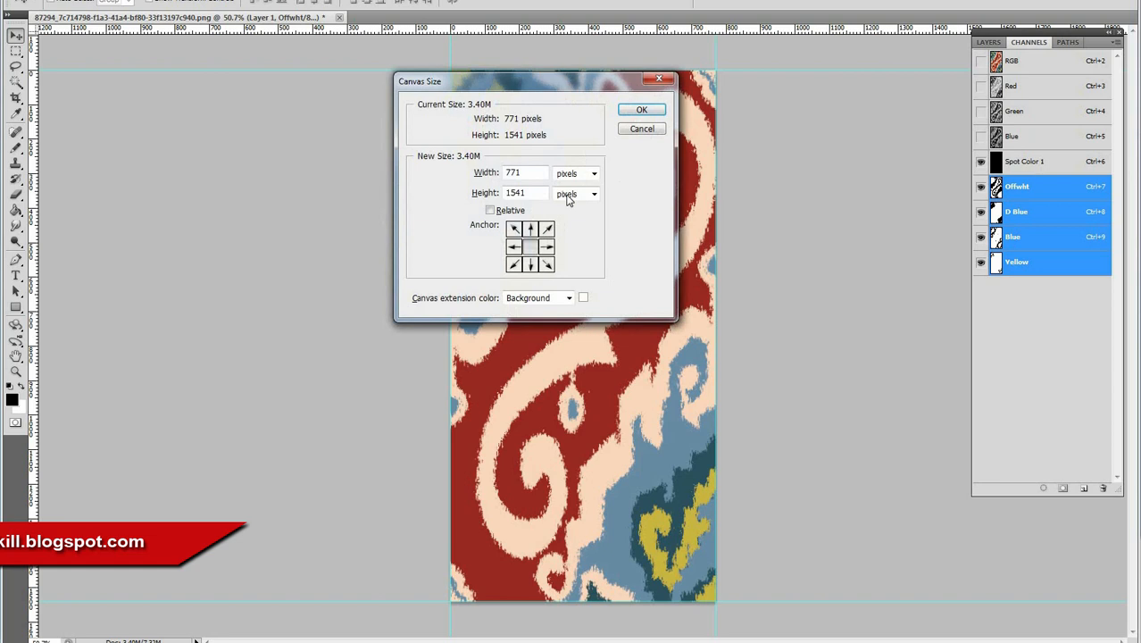
{"action": "left_click", "coordinate": [588, 179]}
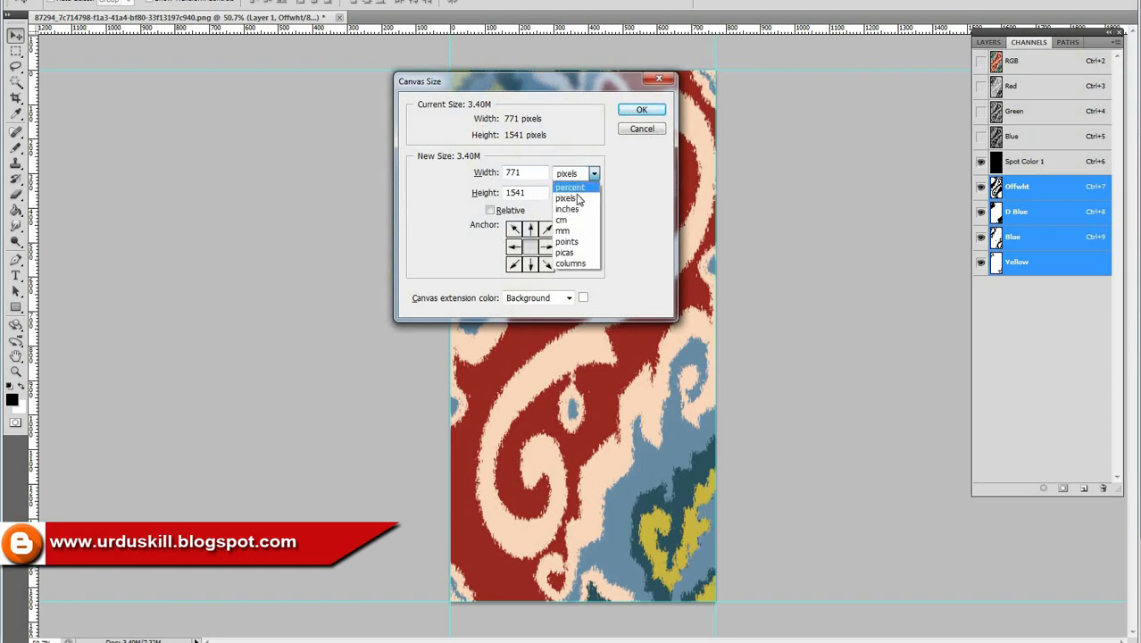
{"action": "left_click", "coordinate": [576, 189]}
{"action": "key", "text": "shift+Tab"}
{"action": "type", "text": "200"}
{"action": "key", "text": "Tab"}
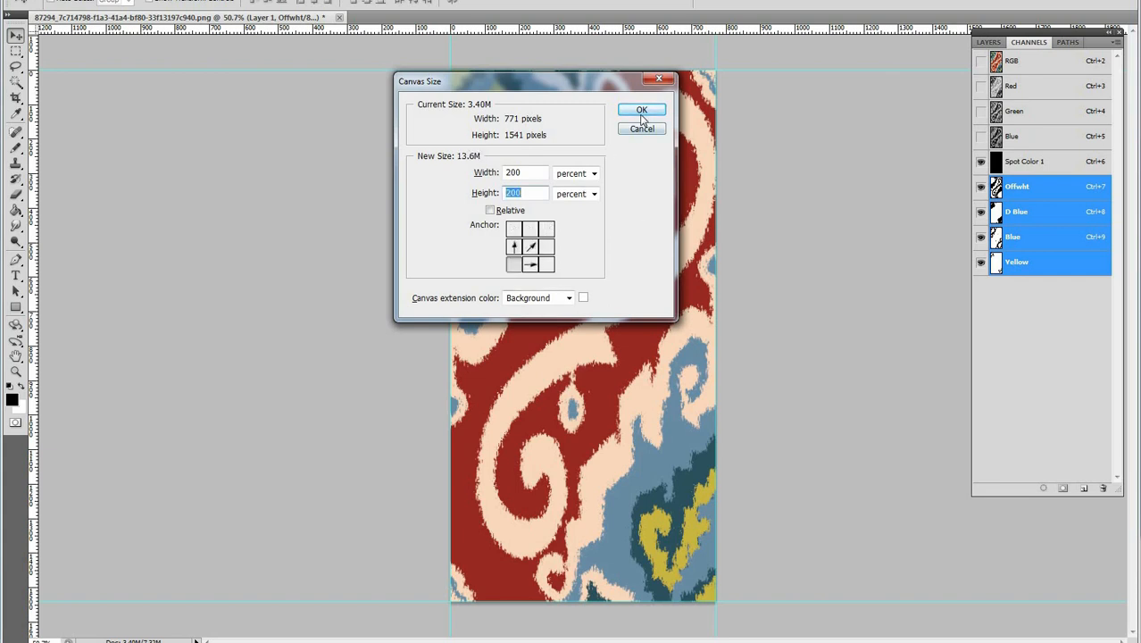
{"action": "key", "text": "Return"}
{"action": "scroll", "coordinate": [569, 335], "scroll_direction": "down", "scroll_amount": 2}
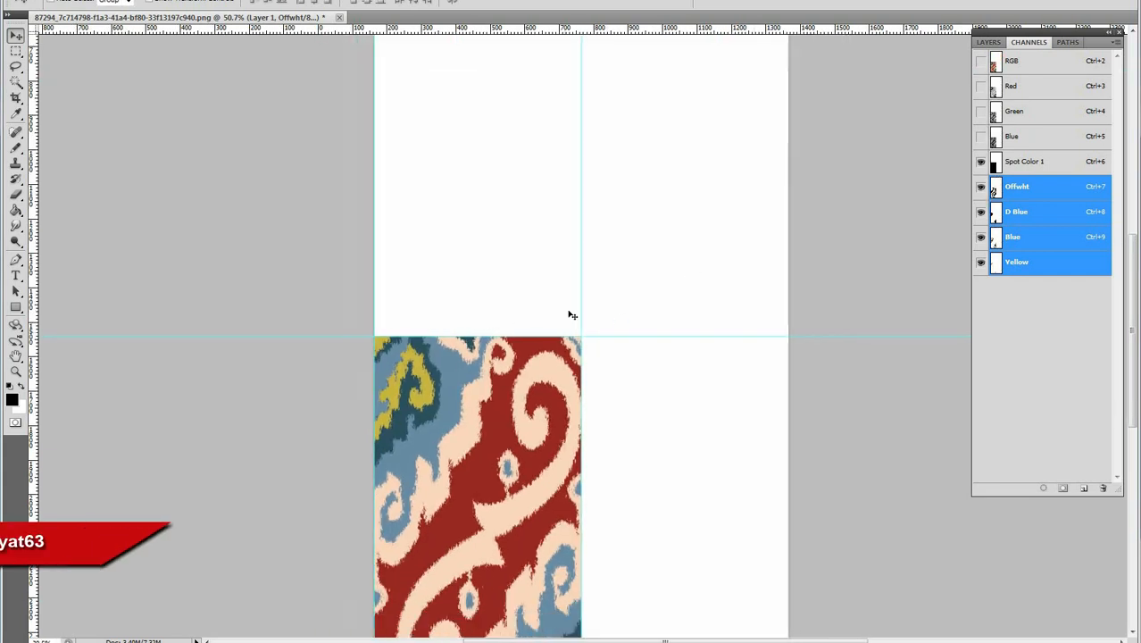
Include Spot Color 1 in the channel selection, copy the repeat into the empty area beside it, flip the copy horizontally, and deselect
{"action": "key", "text": "q"}
{"action": "key", "text": "m"}
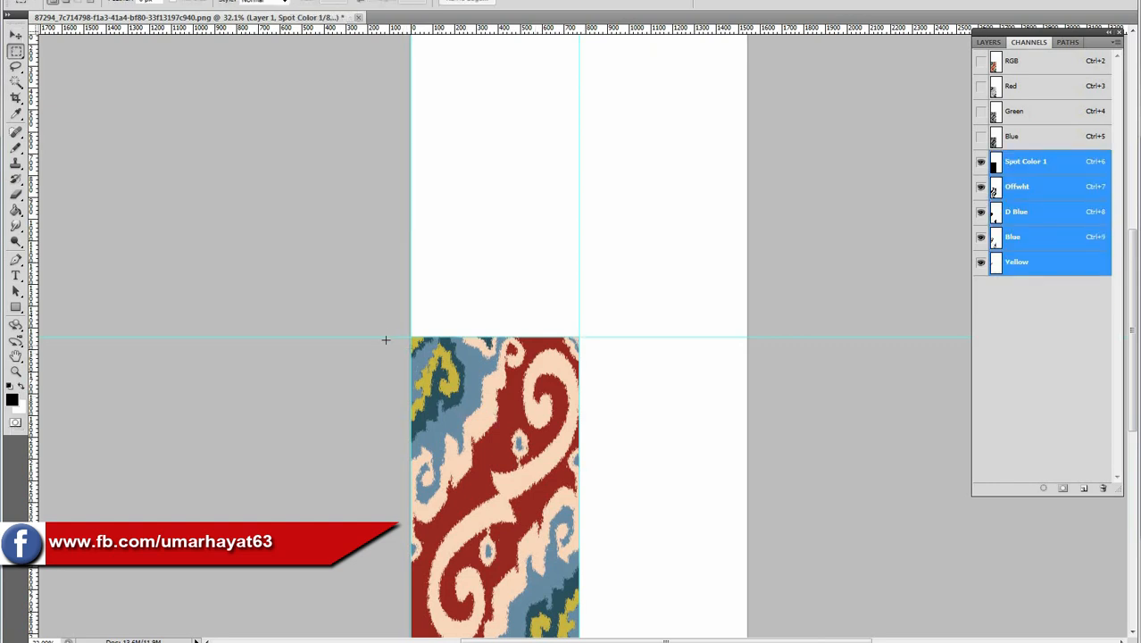
{"action": "left_click_drag", "start_coordinate": [481, 430], "coordinate": [588, 592]}
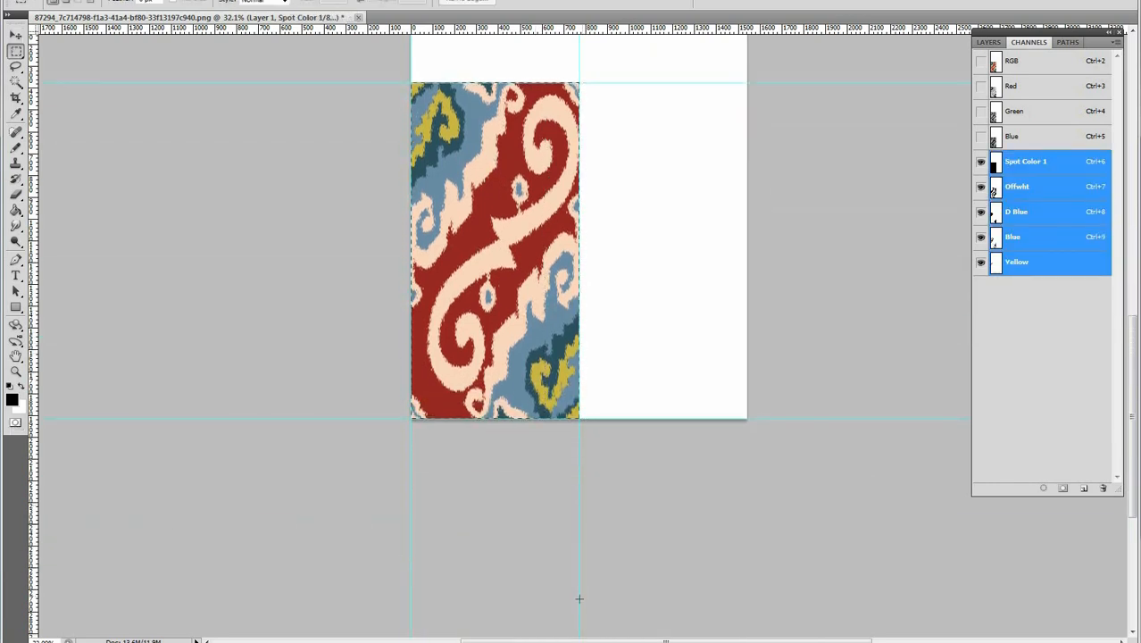
{"action": "key", "text": "v"}
{"action": "left_click_drag", "start_coordinate": [473, 255], "coordinate": [642, 254]}
{"action": "key", "text": "ctrl+shift+h"}
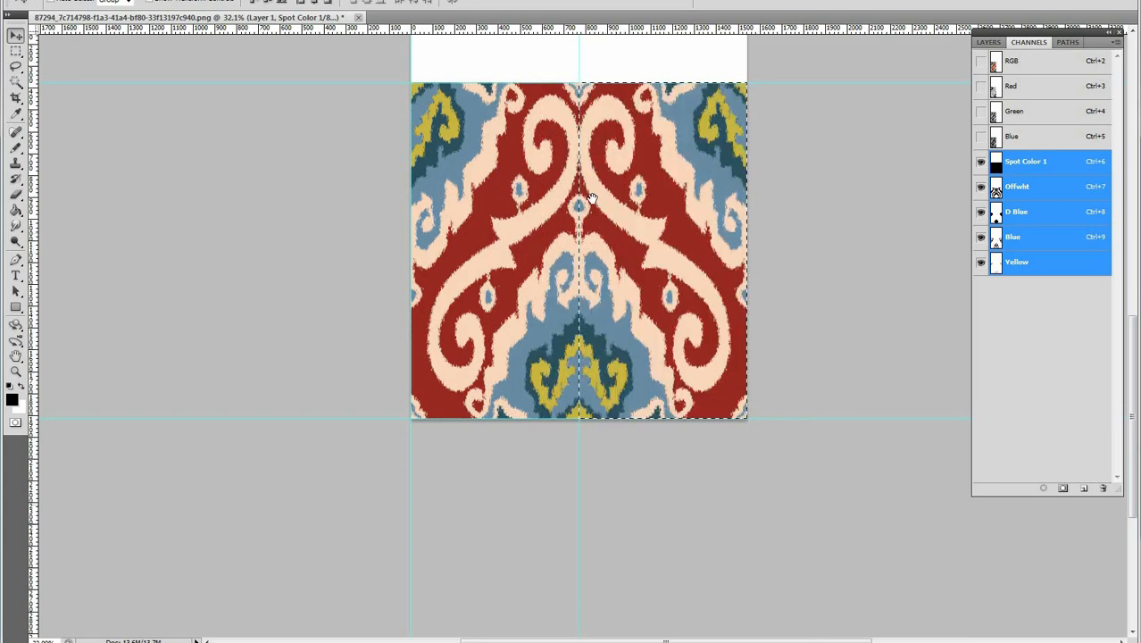
{"action": "key", "text": "ctrl+d"}
Select the mirrored pair of repeats with a marquee, copy it into the empty upper half, and flip the copy vertically
{"action": "left_click_drag", "start_coordinate": [617, 106], "coordinate": [567, 345]}
{"action": "key", "text": "m"}
{"action": "left_click_drag", "start_coordinate": [361, 321], "coordinate": [750, 624]}
{"action": "key", "text": "v"}
{"action": "left_click_drag", "start_coordinate": [640, 201], "coordinate": [596, 198]}
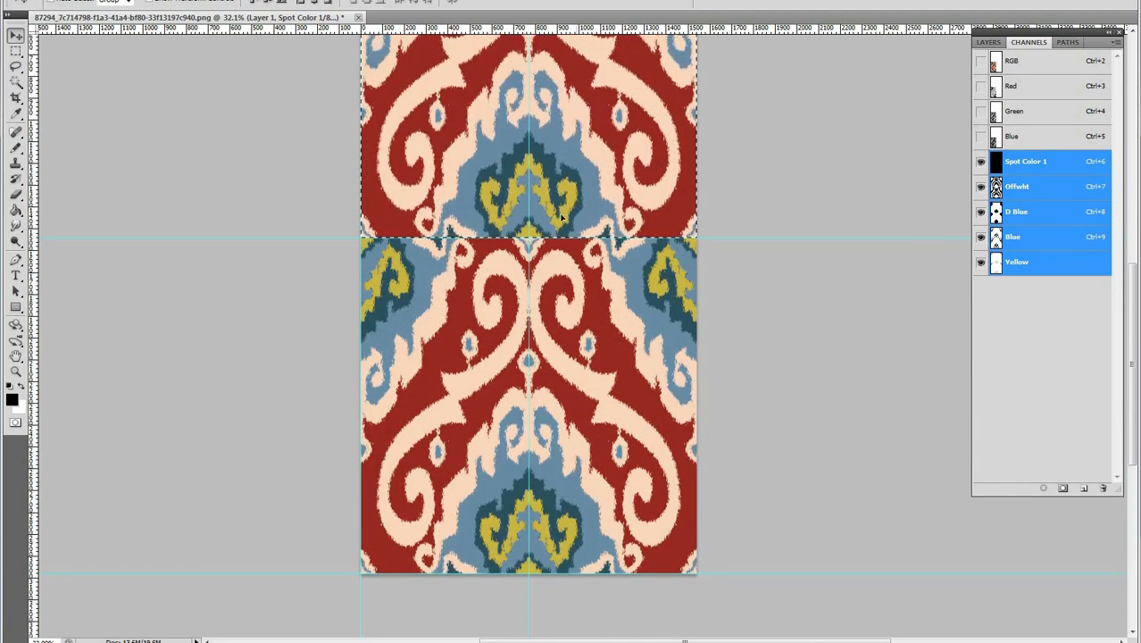
{"action": "scroll", "coordinate": [480, 320], "scroll_direction": "down", "scroll_amount": 3}
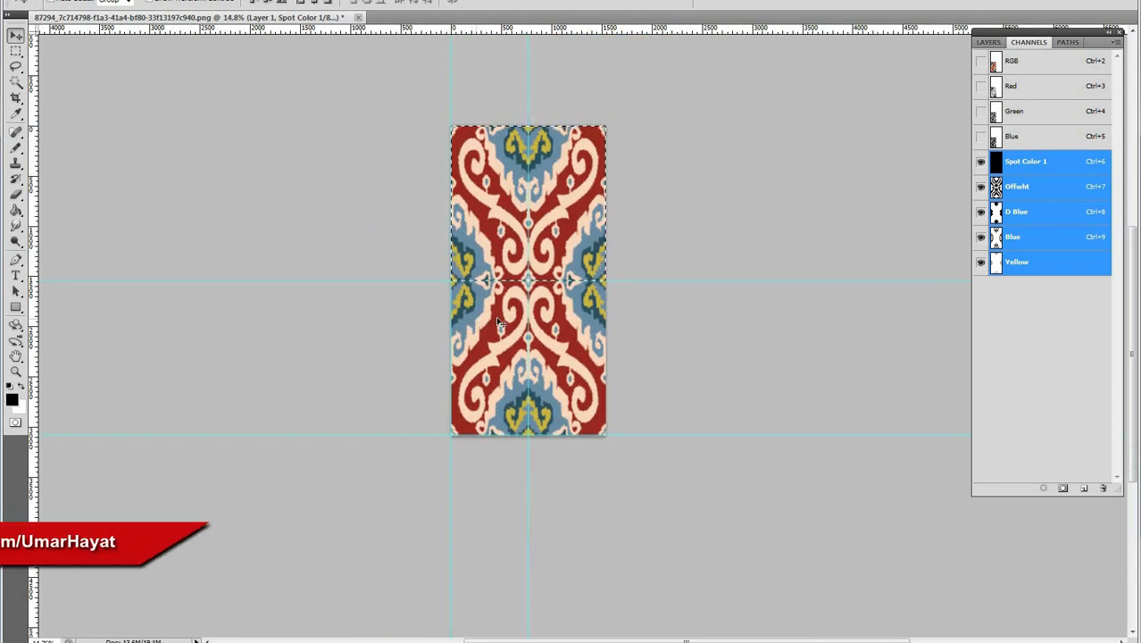
Extend the canvas to 200 percent width at 100 percent height, anchored at the middle of the right edge
{"action": "key", "text": "ctrl+alt+c"}
{"action": "left_click", "coordinate": [586, 177]}
{"action": "left_click", "coordinate": [572, 186]}
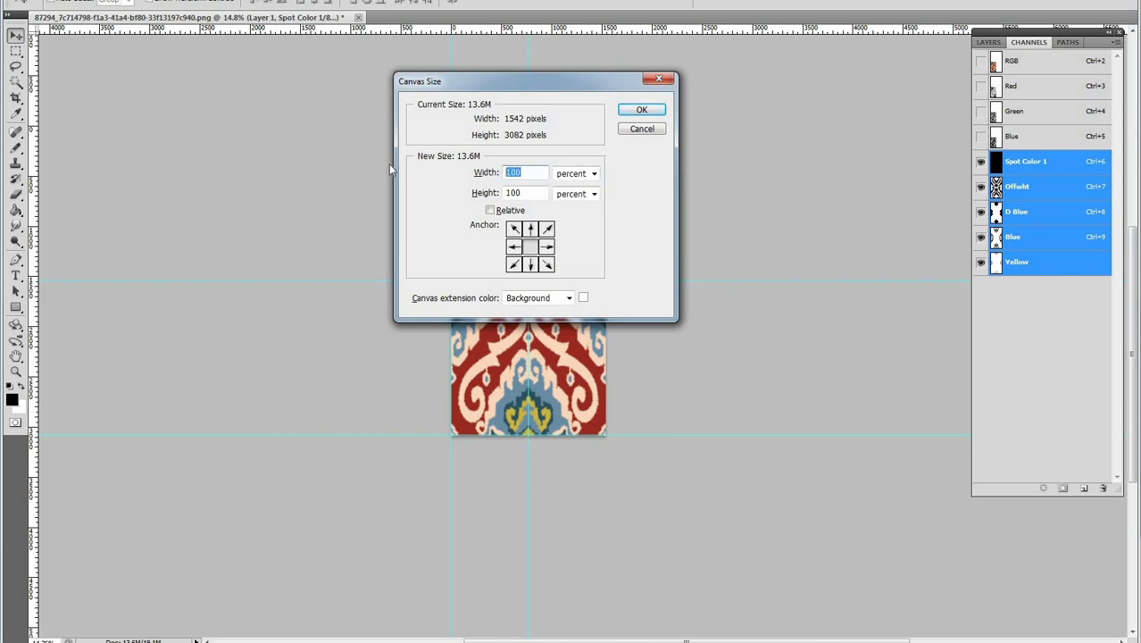
{"action": "left_click", "coordinate": [546, 246]}
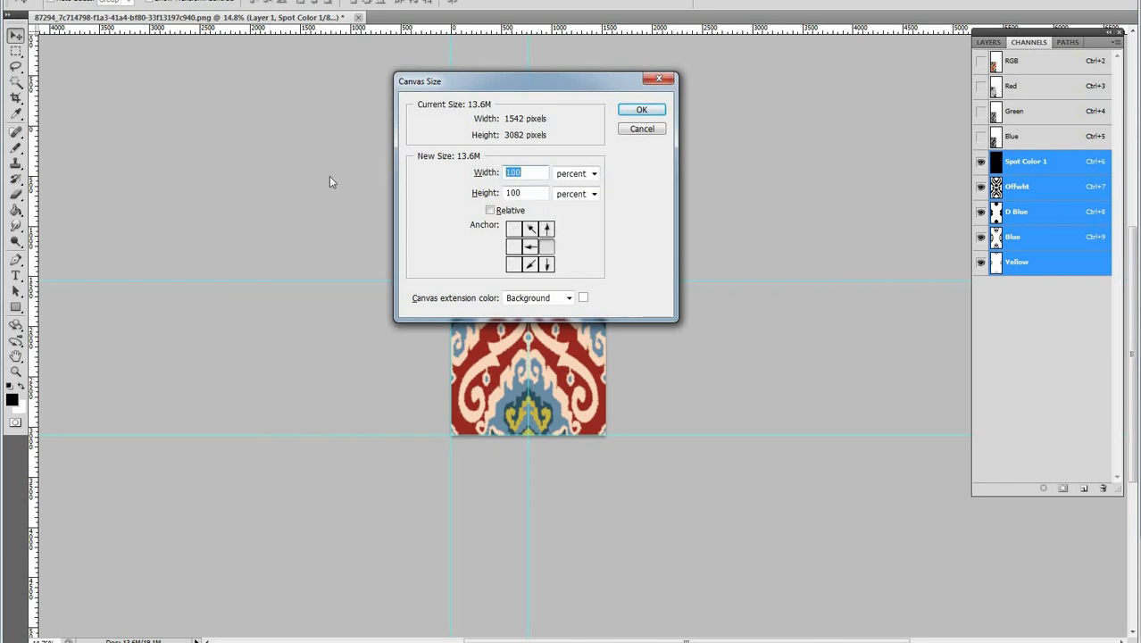
{"action": "type", "text": "20"}
{"action": "left_click", "coordinate": [642, 110]}
Copy the full pattern block into the empty left half of the canvas, deselect, and hide the guides
{"action": "key", "text": "w"}
{"action": "key", "text": "v"}
{"action": "left_click_drag", "start_coordinate": [700, 293], "coordinate": [546, 292]}
{"action": "key", "text": "ctrl+d"}
{"action": "key", "text": "ctrl+h"}
Examine the medallions, scrolls and joins of the tiled ikat pattern both close up and as a whole
{"action": "left_click_drag", "start_coordinate": [703, 299], "coordinate": [734, 314]}
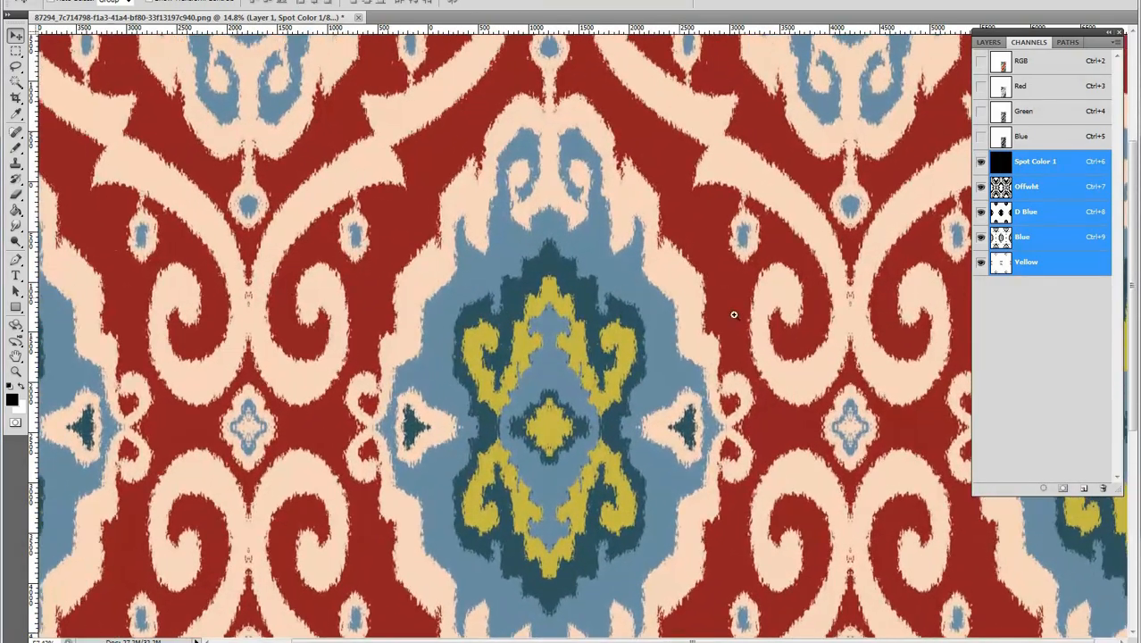
{"action": "left_click_drag", "start_coordinate": [344, 480], "coordinate": [561, 324]}
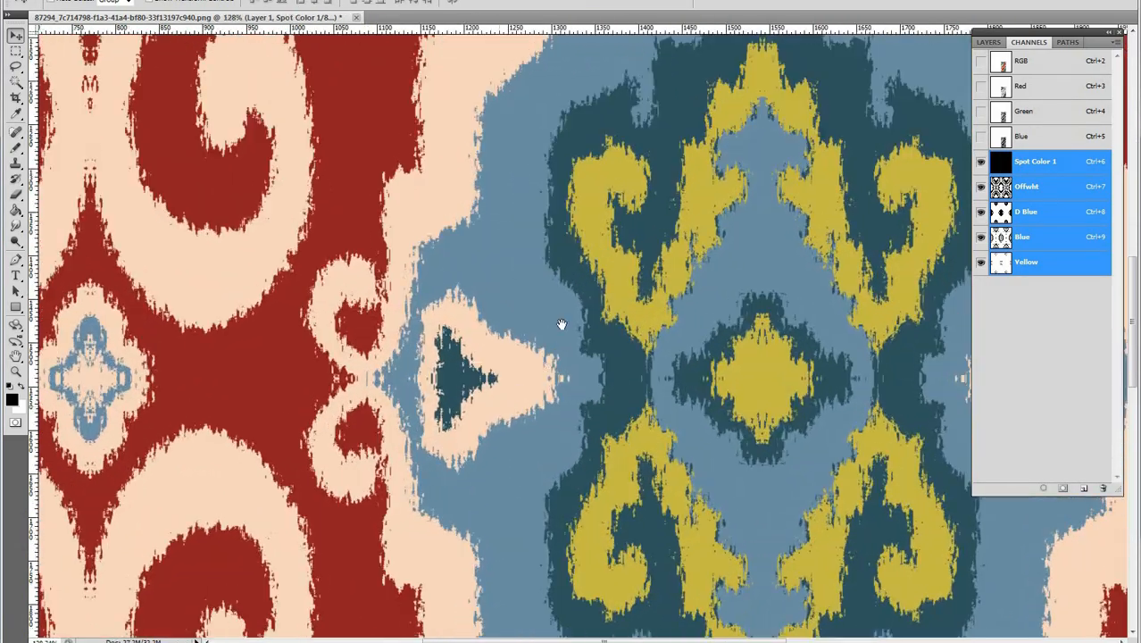
{"action": "left_click", "coordinate": [406, 397], "text": "alt"}
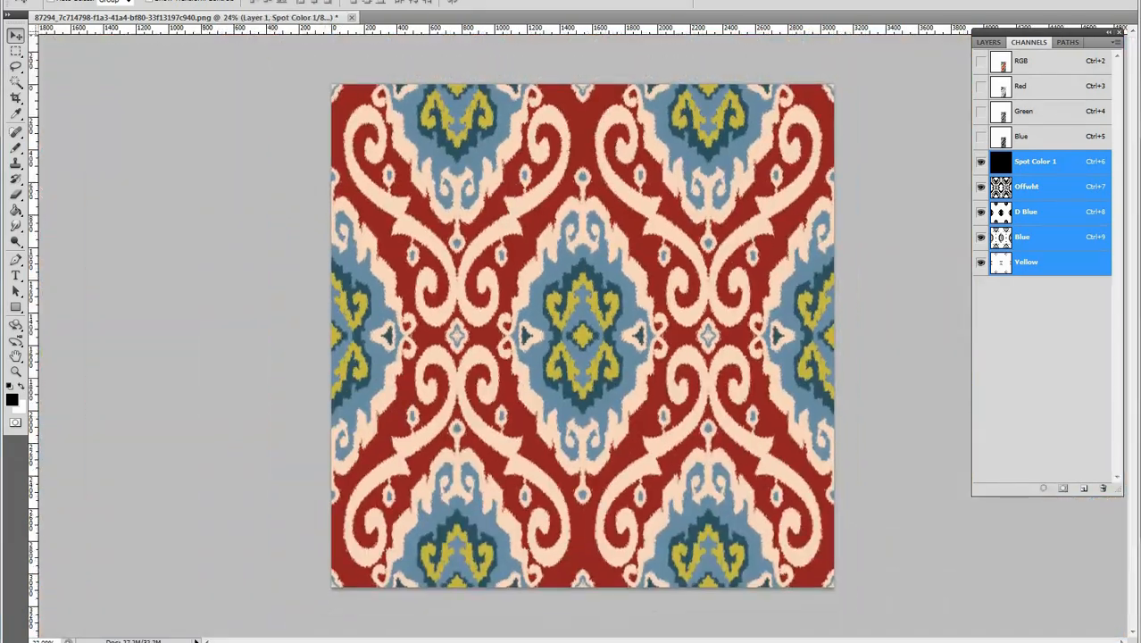
{"action": "left_click", "coordinate": [477, 384], "text": "ctrl"}
{"action": "left_click_drag", "start_coordinate": [475, 345], "coordinate": [370, 586]}
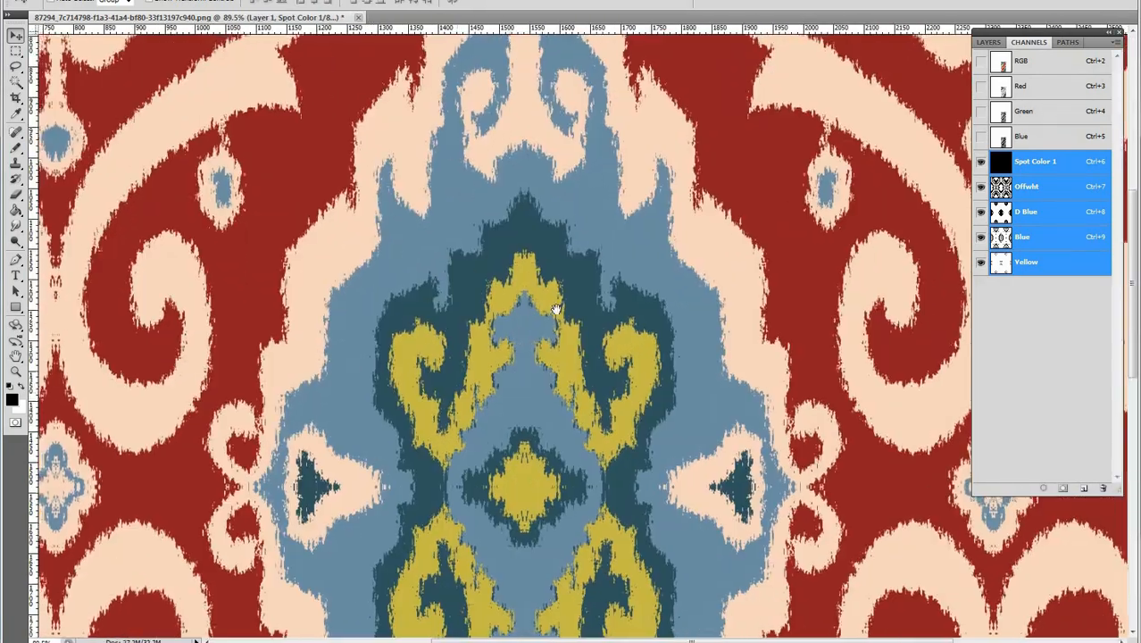
{"action": "scroll", "coordinate": [453, 464], "scroll_direction": "up", "scroll_amount": 10}
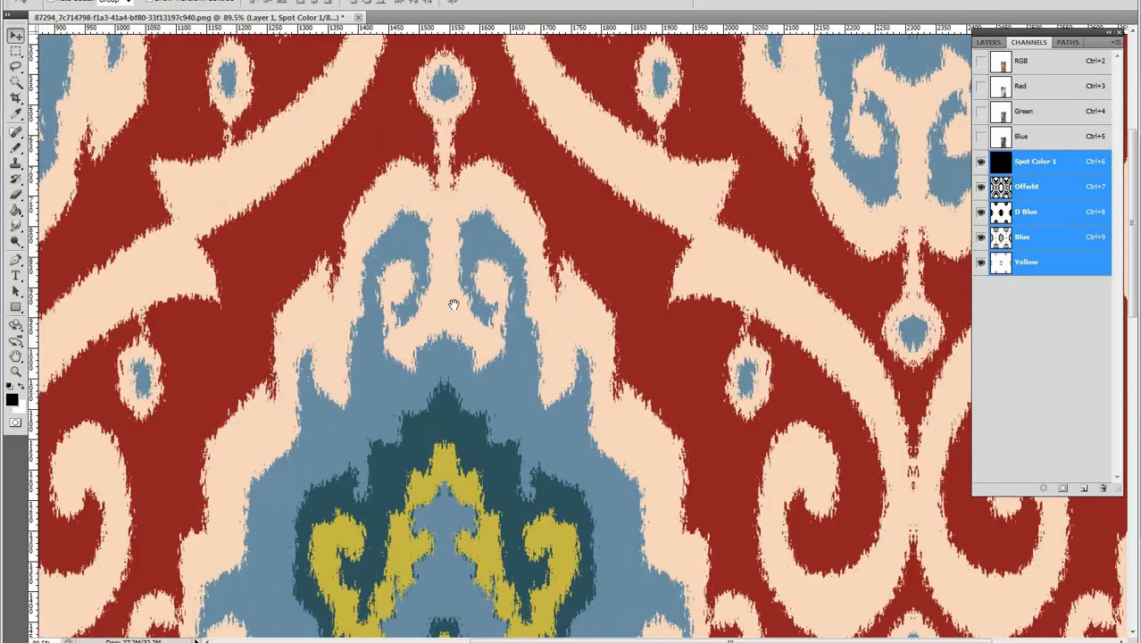
{"action": "left_click", "coordinate": [527, 339]}
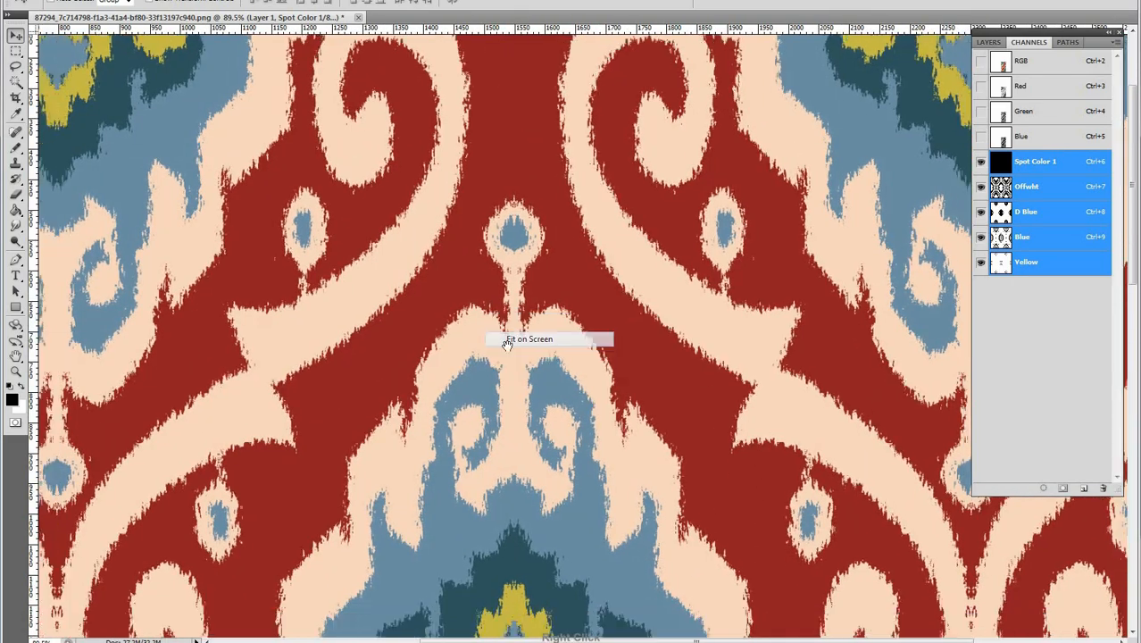
{"action": "left_click", "coordinate": [659, 179], "text": "ctrl"}
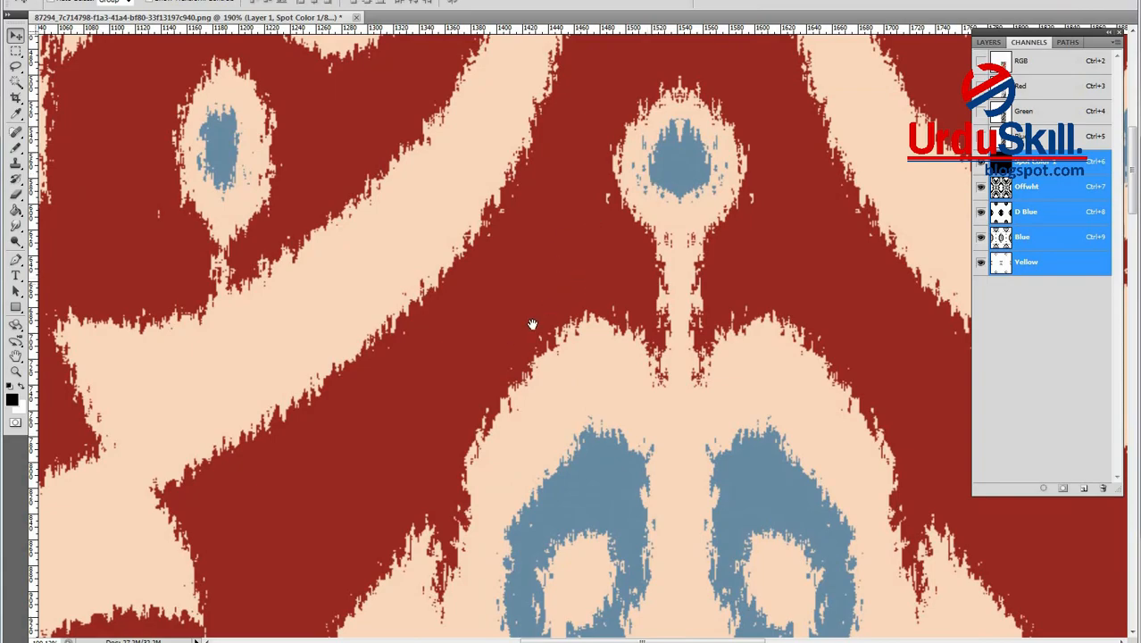
{"action": "left_click", "coordinate": [483, 345], "text": "alt"}
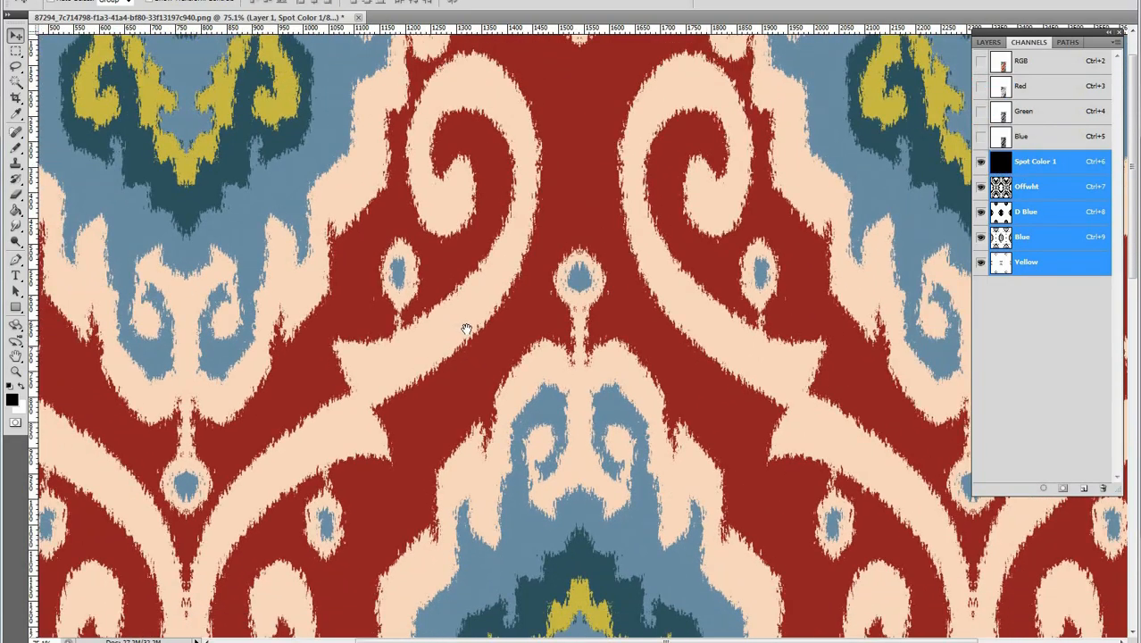
{"action": "left_click_drag", "start_coordinate": [498, 161], "coordinate": [511, 204]}
{"action": "left_click", "coordinate": [513, 202], "text": "ctrl"}
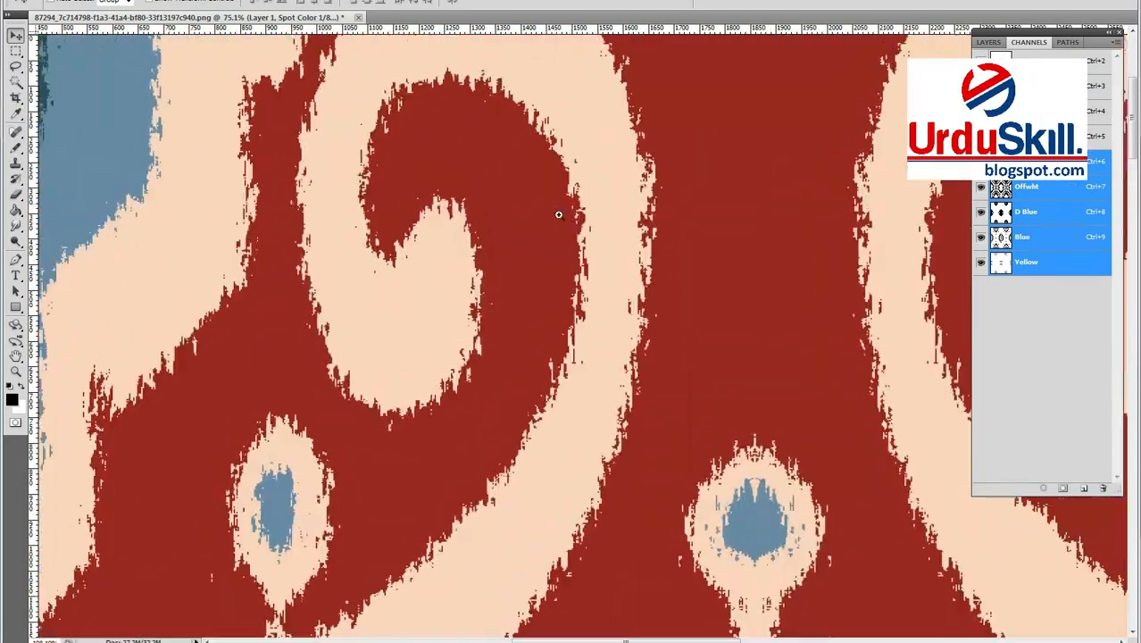
{"action": "left_click", "coordinate": [556, 348], "text": "alt"}
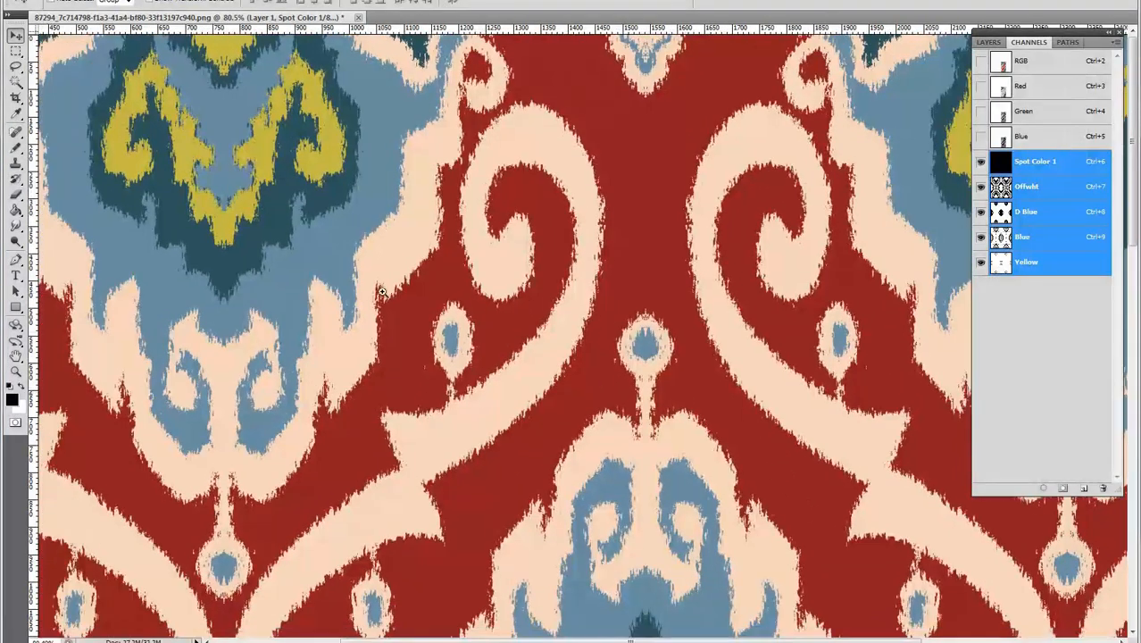
{"action": "left_click_drag", "start_coordinate": [382, 291], "coordinate": [351, 296]}
{"action": "left_click_drag", "start_coordinate": [559, 324], "coordinate": [628, 350]}
{"action": "left_click_drag", "start_coordinate": [520, 388], "coordinate": [471, 390]}
{"action": "left_click_drag", "start_coordinate": [581, 451], "coordinate": [513, 350]}
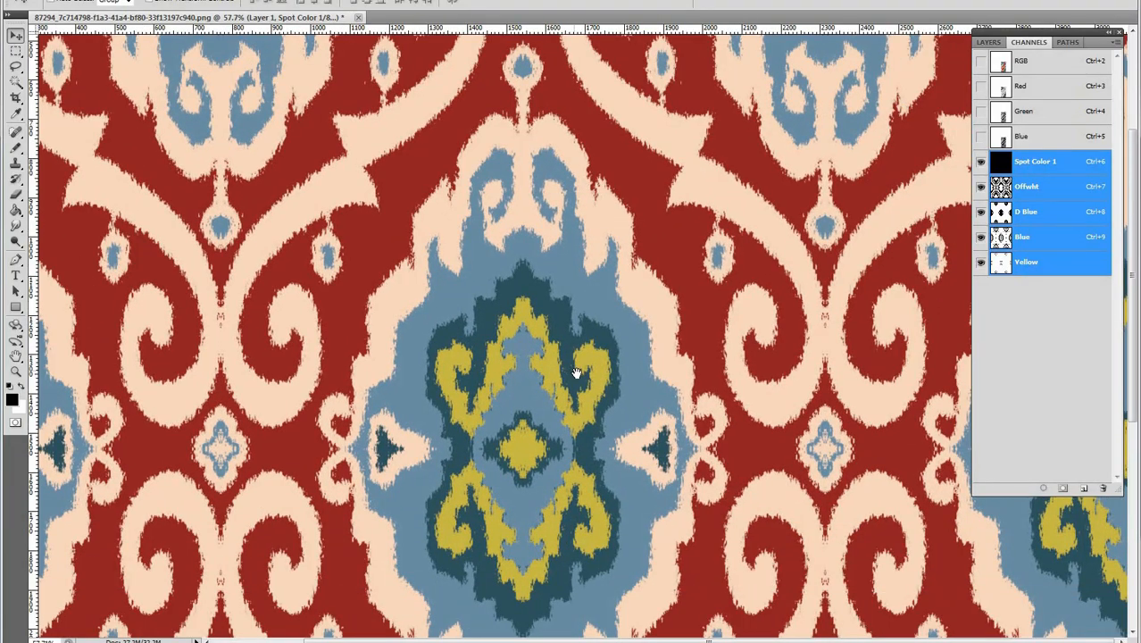
{"action": "left_click_drag", "start_coordinate": [578, 412], "coordinate": [621, 392]}
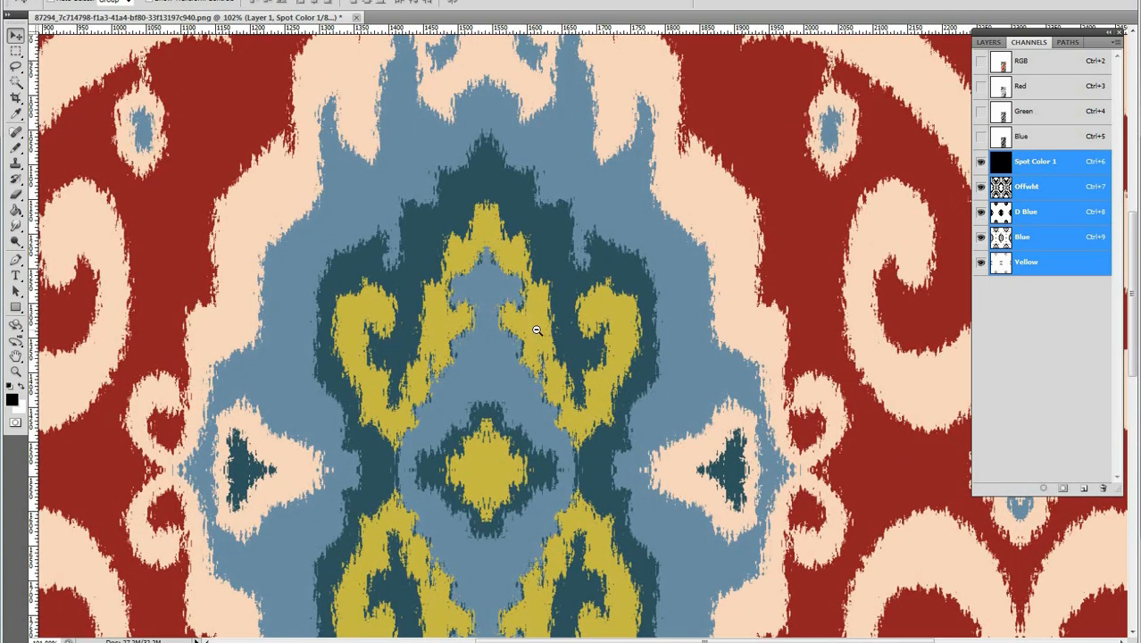
{"action": "left_click_drag", "start_coordinate": [536, 330], "coordinate": [636, 308]}
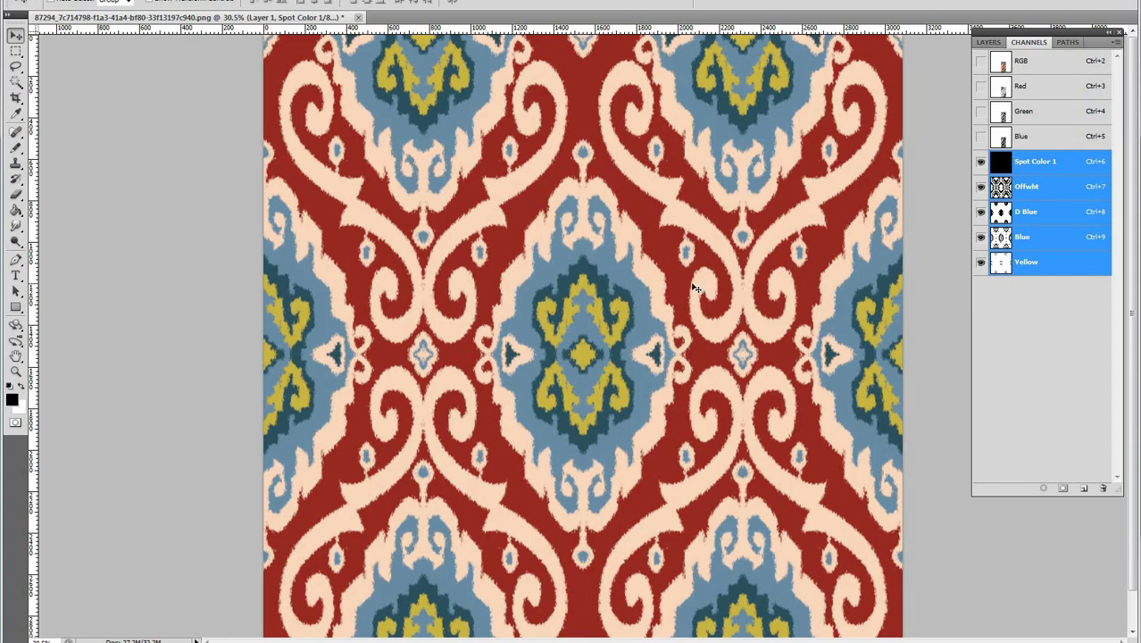